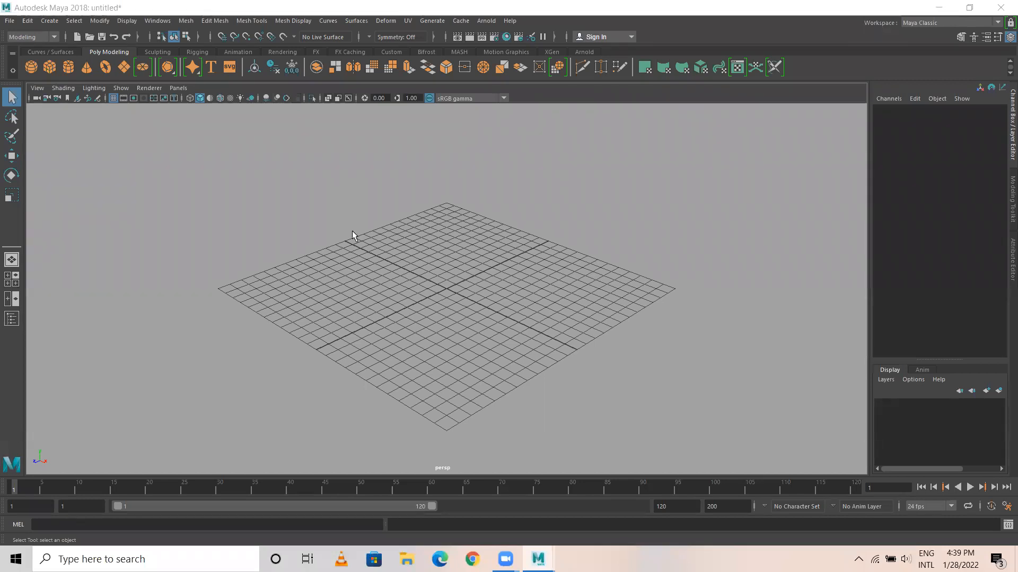
# Create a NURBS plane at the grid centre and scale it uniformly to about 33.6.
pyautogui.click(52, 50)
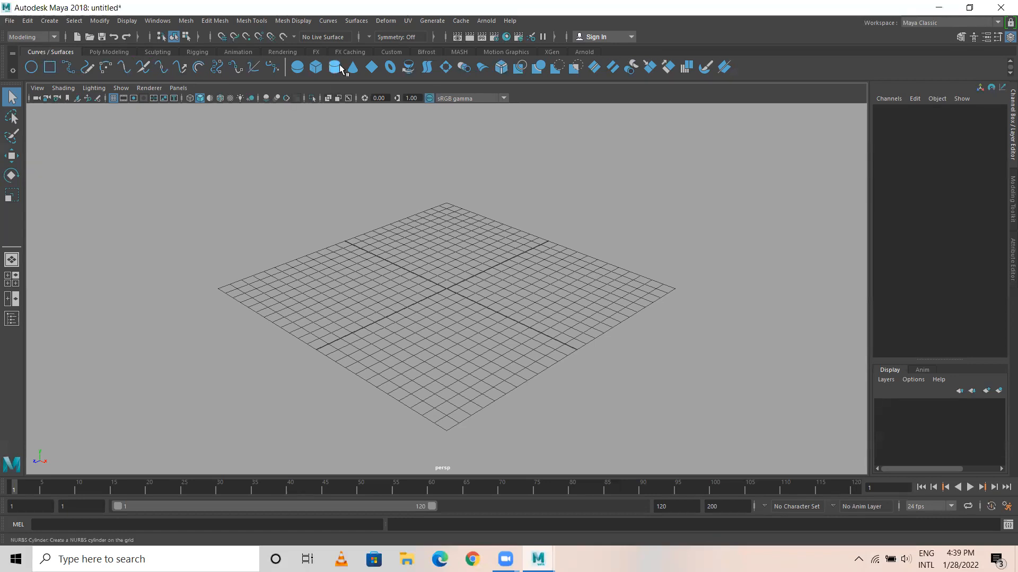
pyautogui.click(372, 69)
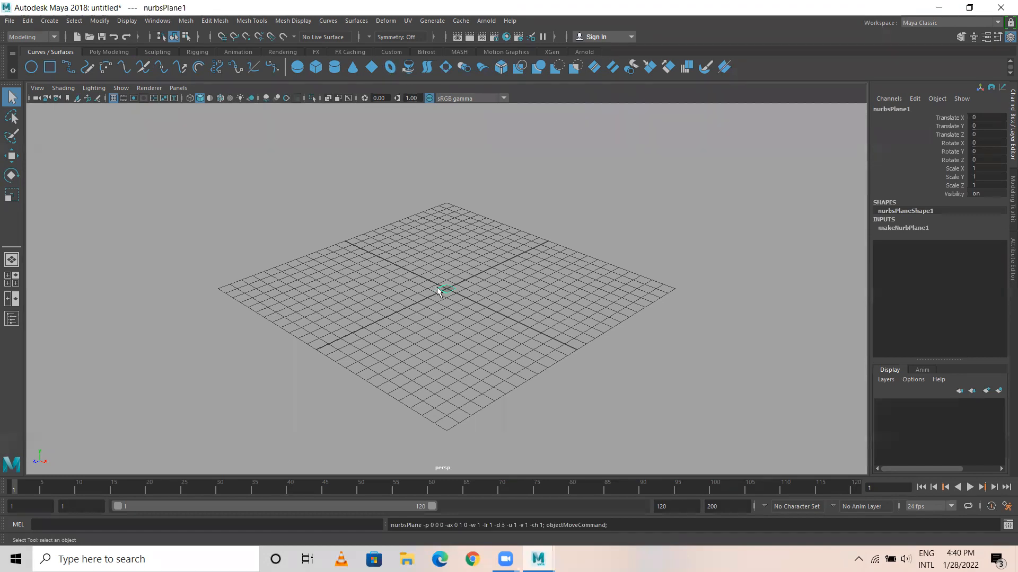
pyautogui.press('r')
pyautogui.press('5')
pyautogui.scroll(4, 473, 319)
pyautogui.press('4')
pyautogui.scroll(-3, 473, 319)
pyautogui.scroll(-2, 466, 346)
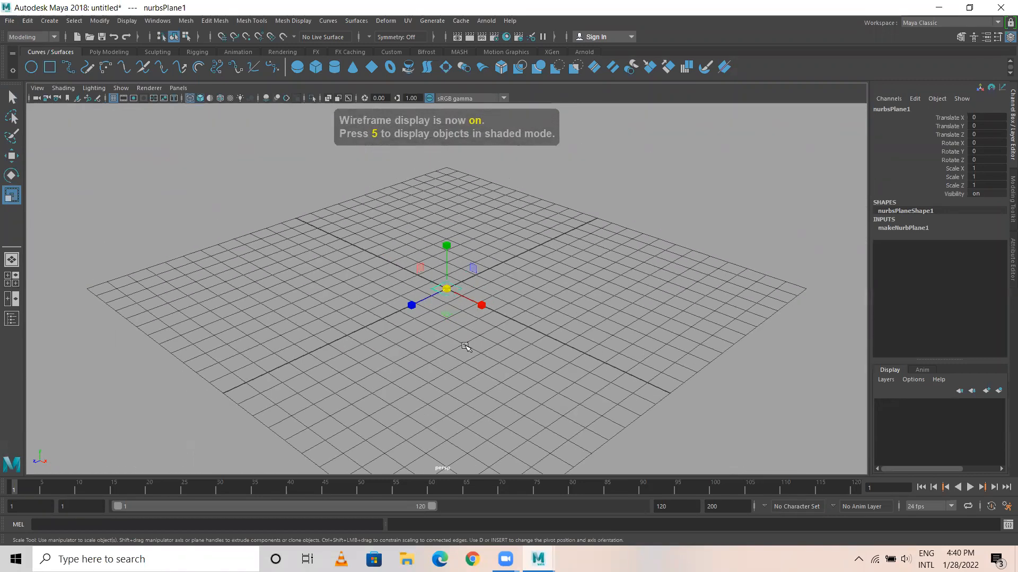
pyautogui.scroll(-2, 456, 302)
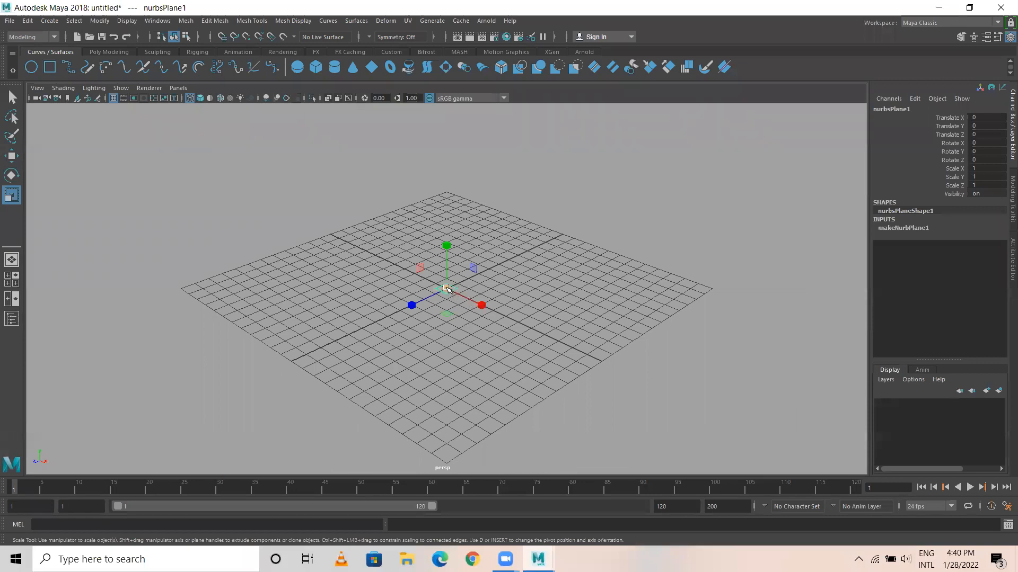
pyautogui.click(445, 288)
pyautogui.moveTo(447, 288); pyautogui.dragTo(806, 463)
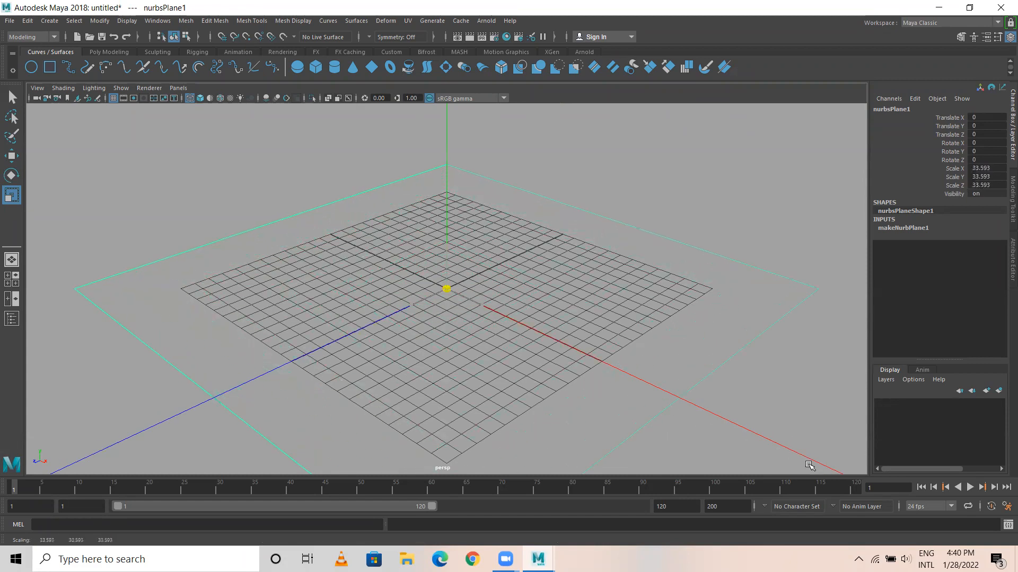
pyautogui.scroll(-5, 806, 463)
pyautogui.click(321, 182)
pyautogui.keyDown('alt'); pyautogui.moveTo(354, 260); pyautogui.dragTo(306, 284); pyautogui.keyUp('alt')
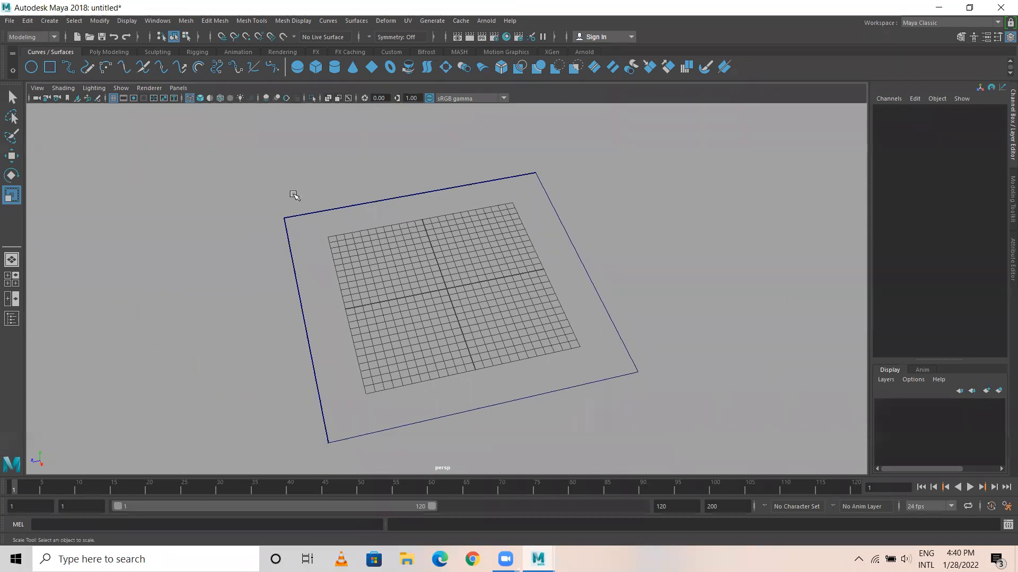
pyautogui.moveTo(302, 189); pyautogui.dragTo(238, 216)
pyautogui.click(239, 217)
pyautogui.moveTo(310, 192); pyautogui.dragTo(257, 255)
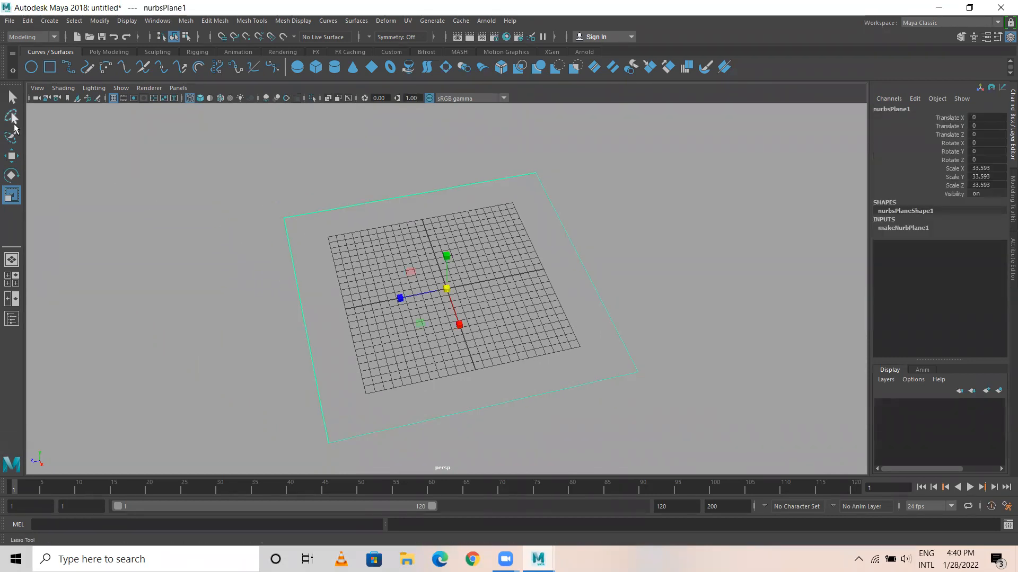
pyautogui.moveTo(238, 168); pyautogui.dragTo(291, 251)
pyautogui.click(217, 196)
pyautogui.moveTo(255, 190); pyautogui.dragTo(310, 258)
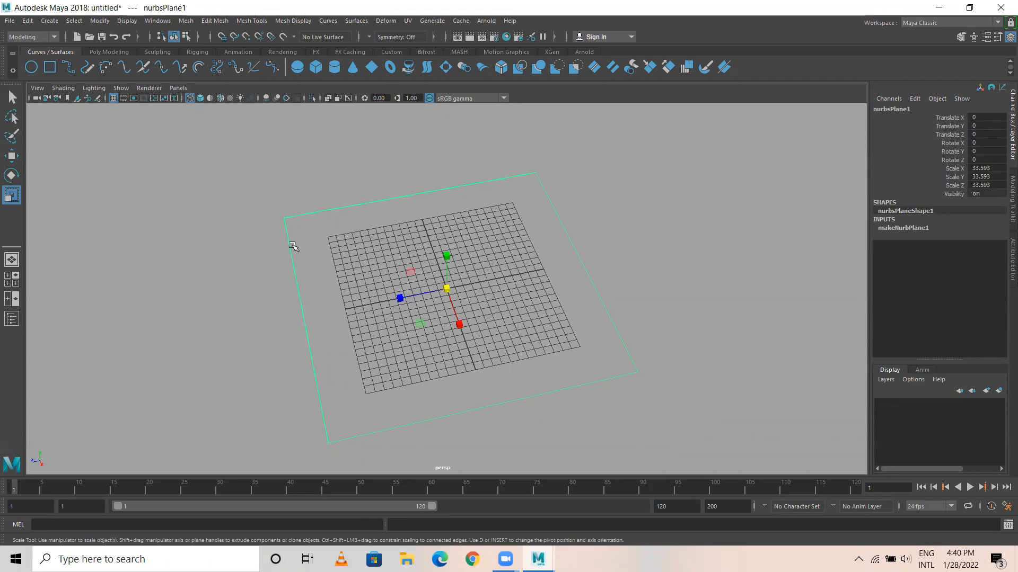
pyautogui.moveTo(224, 176); pyautogui.dragTo(316, 295)
# Turn on shaded display and raise the NURBS plane to about 4.5 units on the Y axis.
pyautogui.press('5')
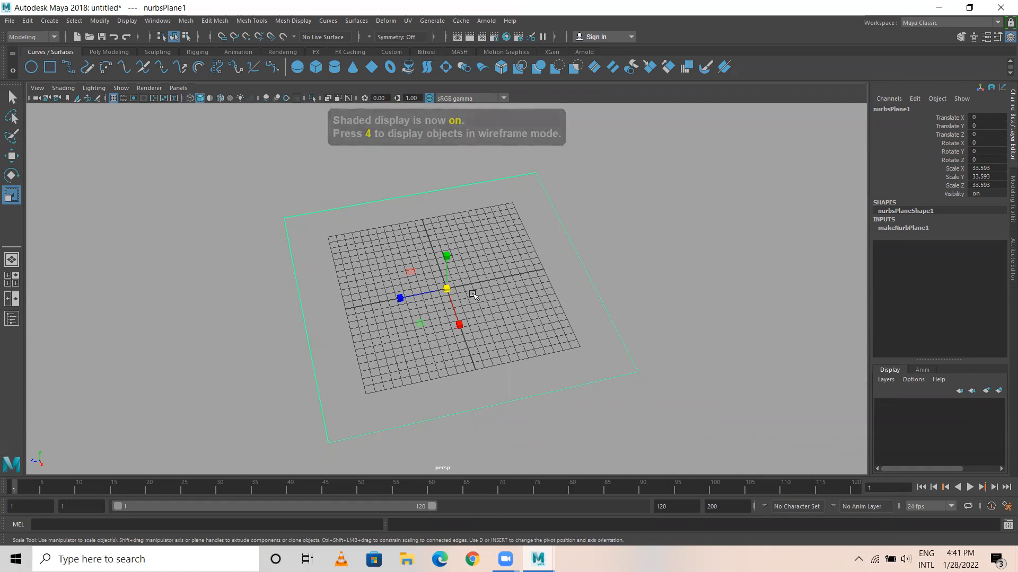
pyautogui.scroll(-3, 381, 328)
pyautogui.moveTo(381, 329)
pyautogui.keyDown('alt'); pyautogui.mouseDown()
pyautogui.moveTo(422, 286)
pyautogui.moveTo(427, 310)
pyautogui.mouseUp(); pyautogui.keyUp('alt')
pyautogui.press('w')
pyautogui.moveTo(447, 249); pyautogui.dragTo(446, 226)
pyautogui.keyDown('alt'); pyautogui.moveTo(503, 335); pyautogui.dragTo(433, 353); pyautogui.keyUp('alt')
# Cycle the viewport background to the blue-to-black gradient.
pyautogui.hotkey('alt', 'b')
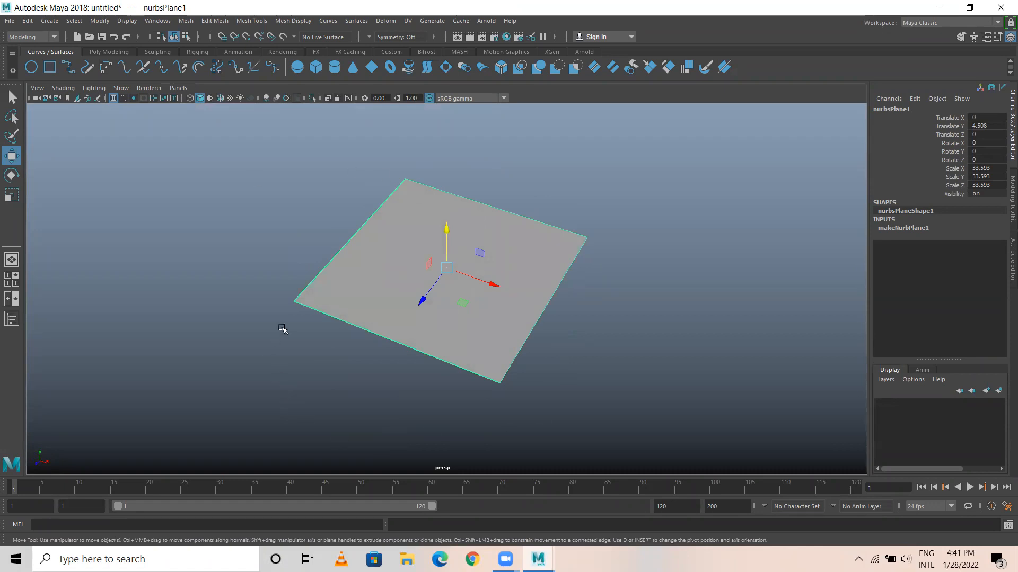
pyautogui.press('alt')
pyautogui.hotkey('alt', 'b')
pyautogui.hotkey('alt', 'b')
pyautogui.hotkey('alt', 'b')
pyautogui.hotkey('alt', 'b')
# Lower the NURBS plane to about 1.37 units on the Y axis.
pyautogui.keyDown('alt'); pyautogui.moveTo(440, 291); pyautogui.dragTo(455, 206); pyautogui.keyUp('alt')
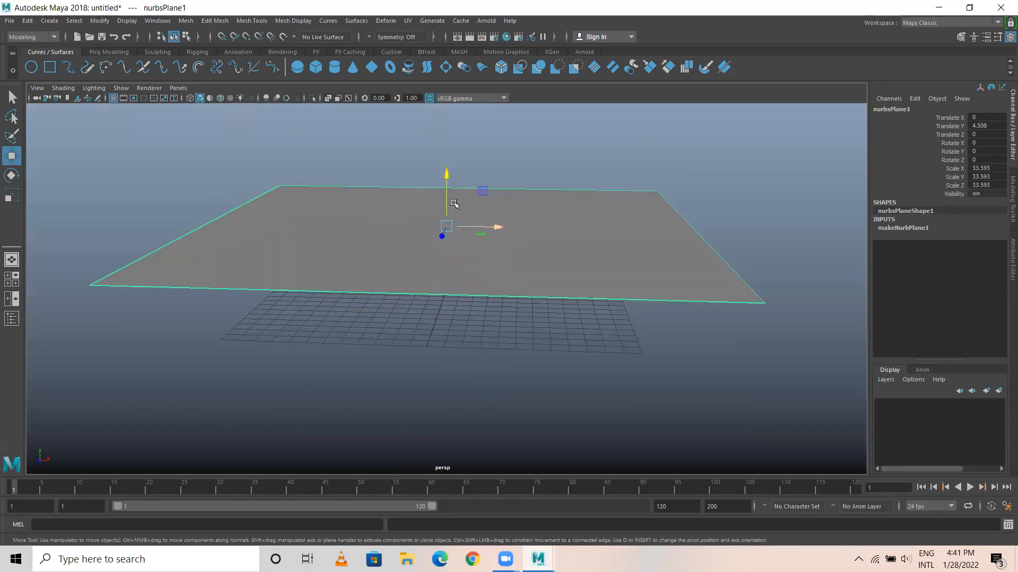
pyautogui.moveTo(444, 173); pyautogui.dragTo(445, 217)
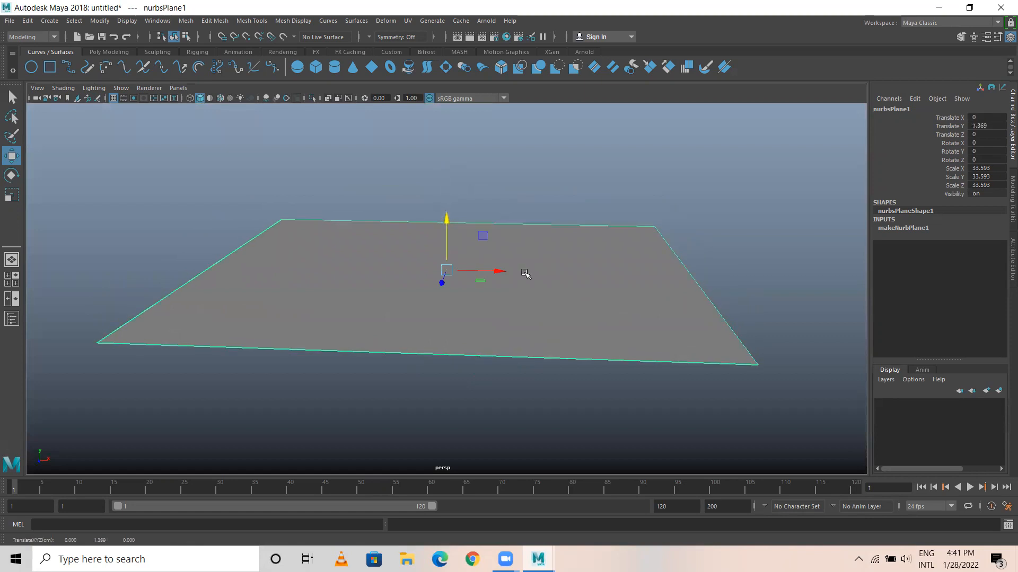
pyautogui.scroll(-3, 443, 284)
pyautogui.keyDown('alt'); pyautogui.moveTo(443, 285); pyautogui.dragTo(447, 316); pyautogui.keyUp('alt')
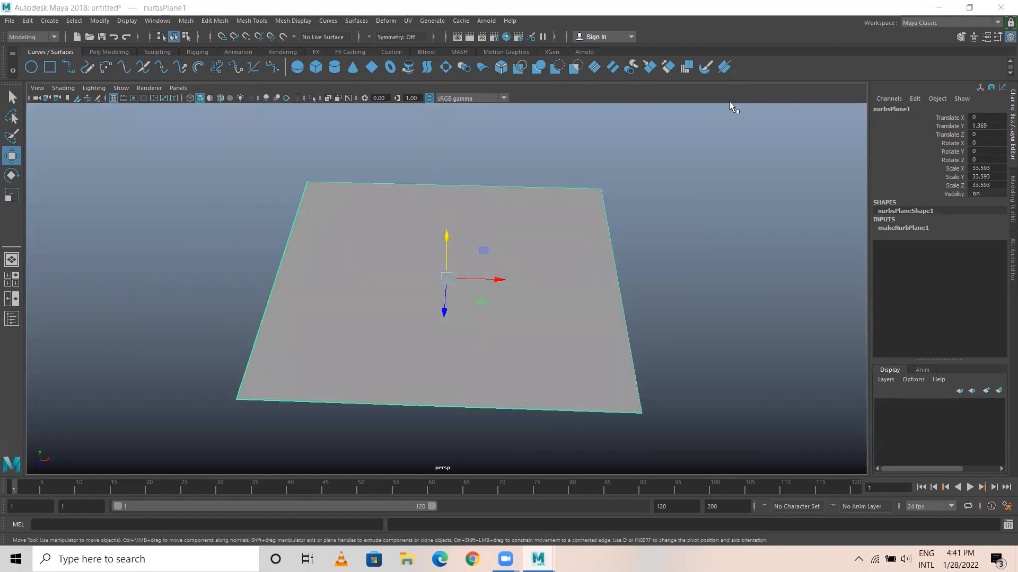
pyautogui.keyDown('alt'); pyautogui.moveTo(486, 228); pyautogui.dragTo(453, 228, button='middle'); pyautogui.keyUp('alt')
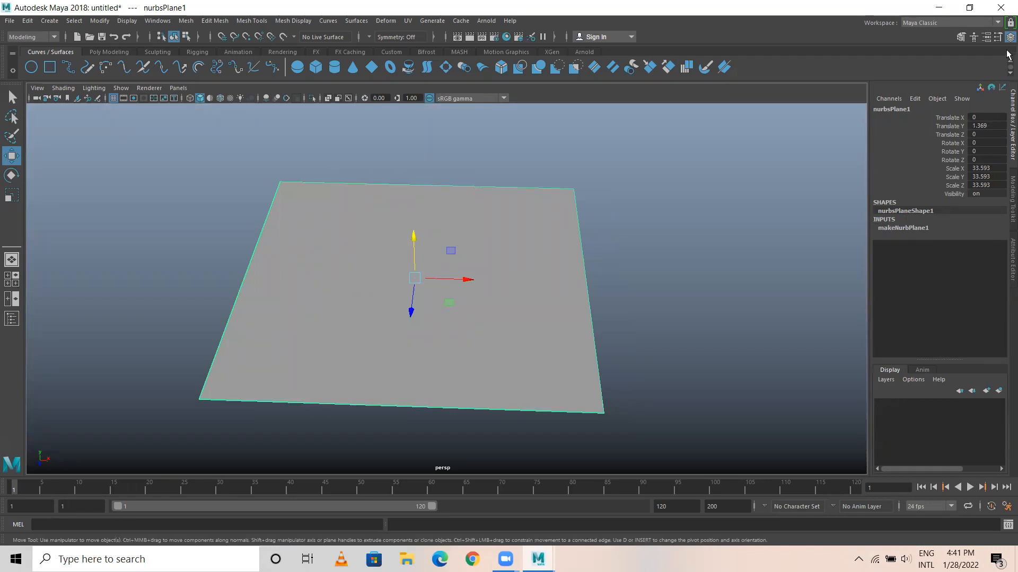
# Set both the U and V patches of the NURBS plane to 15 and deselect it.
pyautogui.click(893, 229)
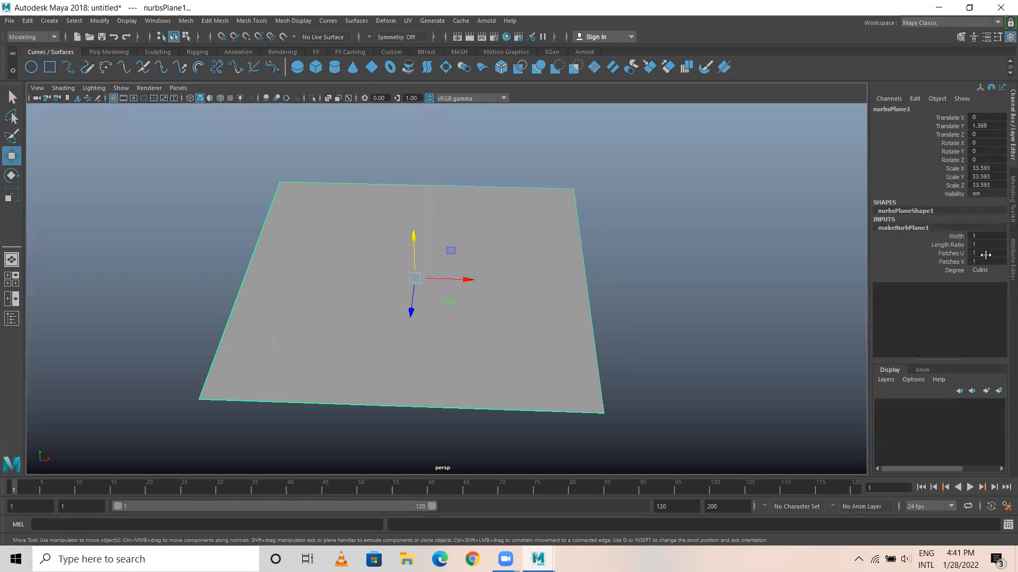
pyautogui.moveTo(981, 253); pyautogui.dragTo(983, 260)
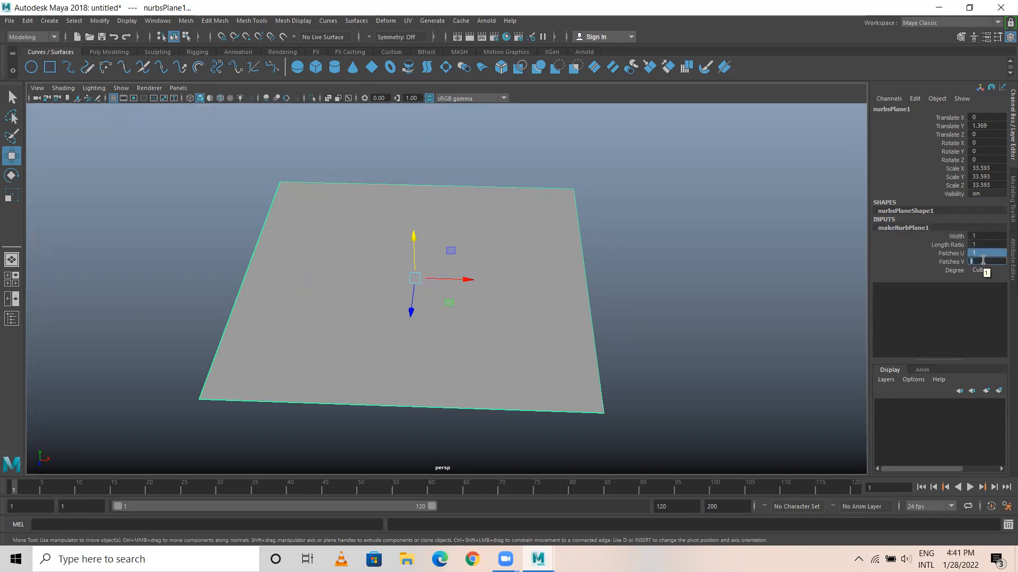
pyautogui.write('15')
pyautogui.press('Return')
pyautogui.click(344, 127)
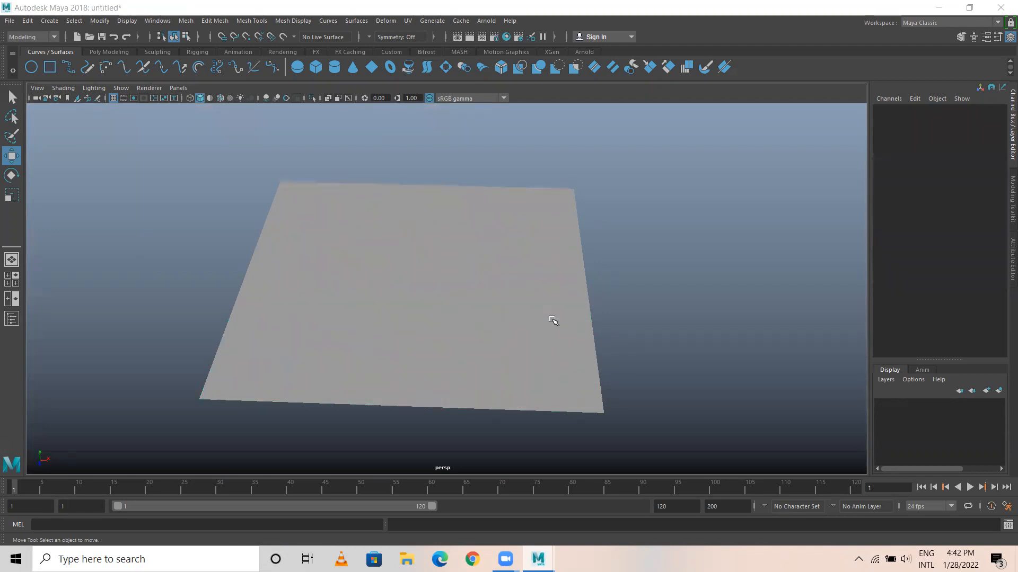
# Select the plane and examine its patch grid in wireframe and shaded display, along with its creation settings.
pyautogui.keyDown('alt'); pyautogui.moveTo(450, 244); pyautogui.dragTo(456, 247); pyautogui.keyUp('alt')
pyautogui.moveTo(425, 173); pyautogui.dragTo(450, 273)
pyautogui.keyDown('alt'); pyautogui.moveTo(452, 279); pyautogui.dragTo(454, 288); pyautogui.keyUp('alt')
pyautogui.press('4')
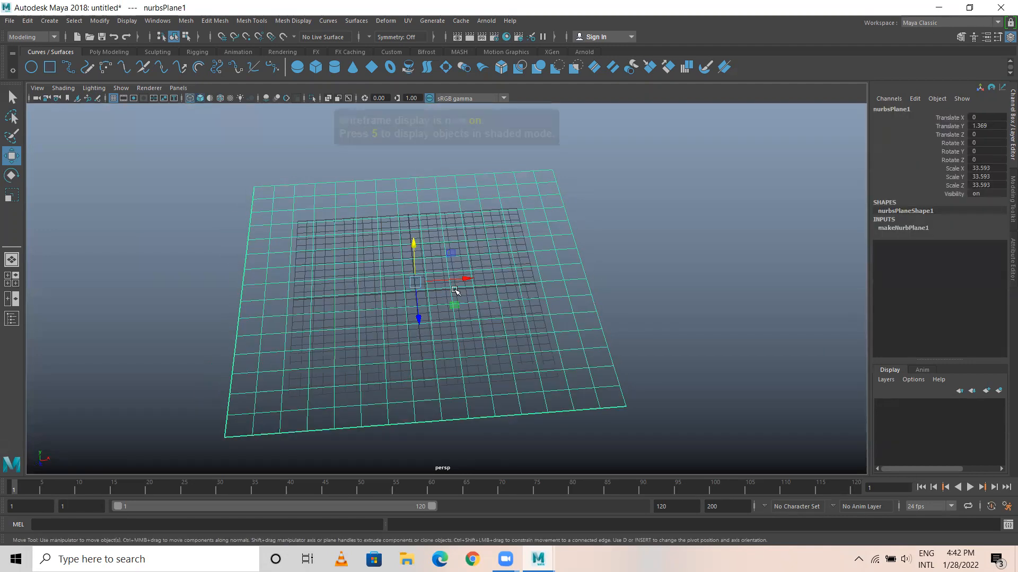
pyautogui.press('5')
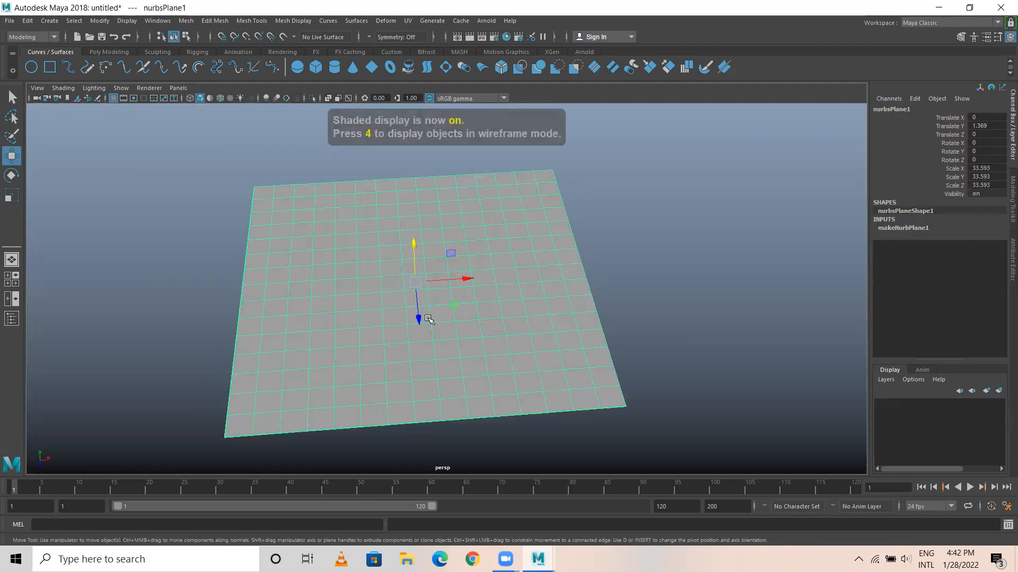
pyautogui.click(903, 228)
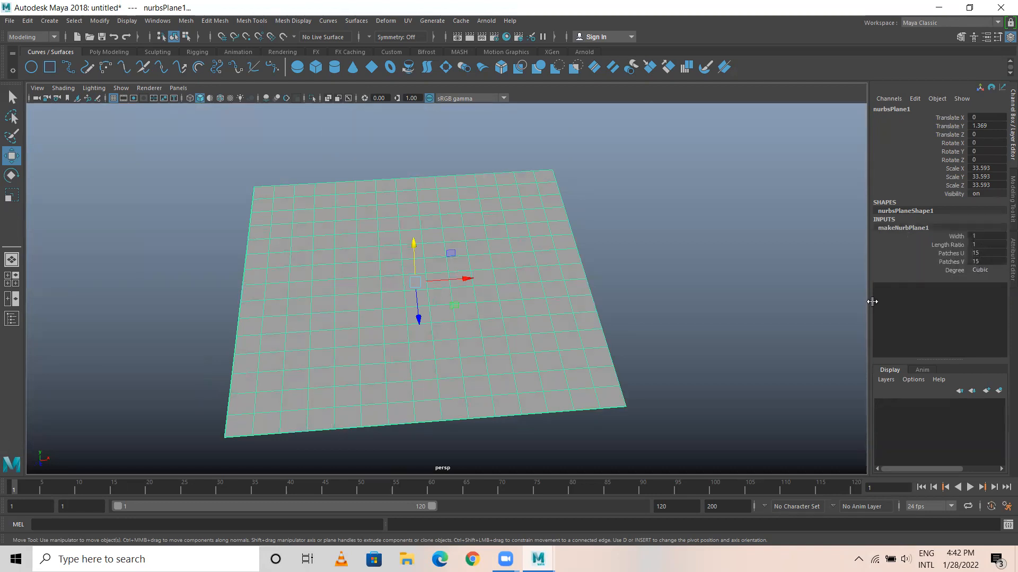
pyautogui.click(656, 404)
pyautogui.click(481, 222)
pyautogui.keyDown('alt'); pyautogui.moveTo(403, 220); pyautogui.dragTo(434, 256, button='right'); pyautogui.keyUp('alt')
pyautogui.keyDown('alt'); pyautogui.moveTo(434, 256); pyautogui.dragTo(380, 207); pyautogui.keyUp('alt')
pyautogui.keyDown('alt'); pyautogui.moveTo(379, 206); pyautogui.dragTo(583, 291, button='right'); pyautogui.keyUp('alt')
pyautogui.keyDown('alt'); pyautogui.moveTo(371, 219); pyautogui.dragTo(367, 242, button='middle'); pyautogui.keyUp('alt')
pyautogui.keyDown('alt'); pyautogui.moveTo(367, 241); pyautogui.dragTo(377, 234, button='right'); pyautogui.keyUp('alt')
pyautogui.click(382, 165)
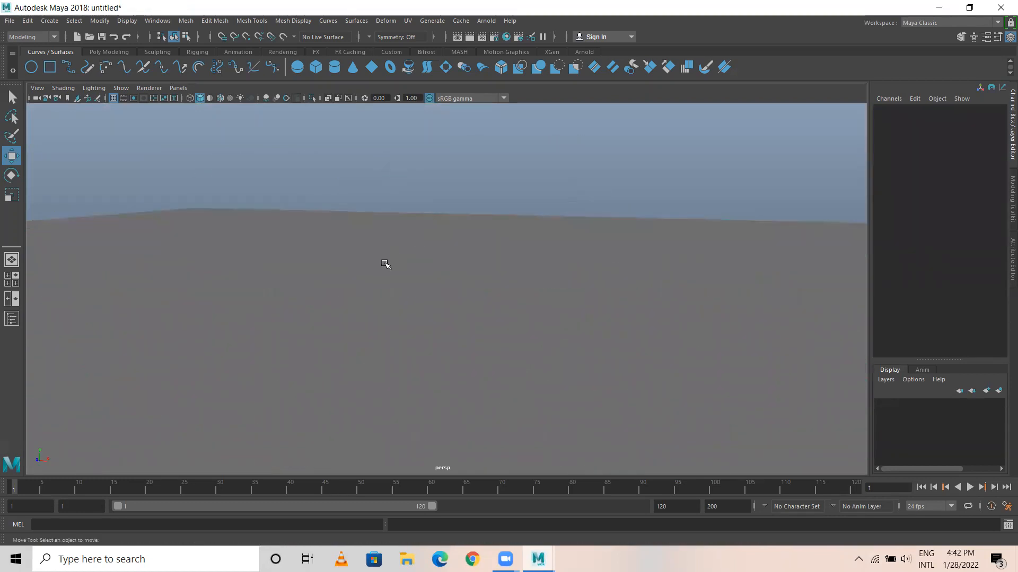
pyautogui.click(386, 263)
pyautogui.keyDown('alt'); pyautogui.moveTo(416, 263); pyautogui.dragTo(426, 227, button='middle'); pyautogui.keyUp('alt')
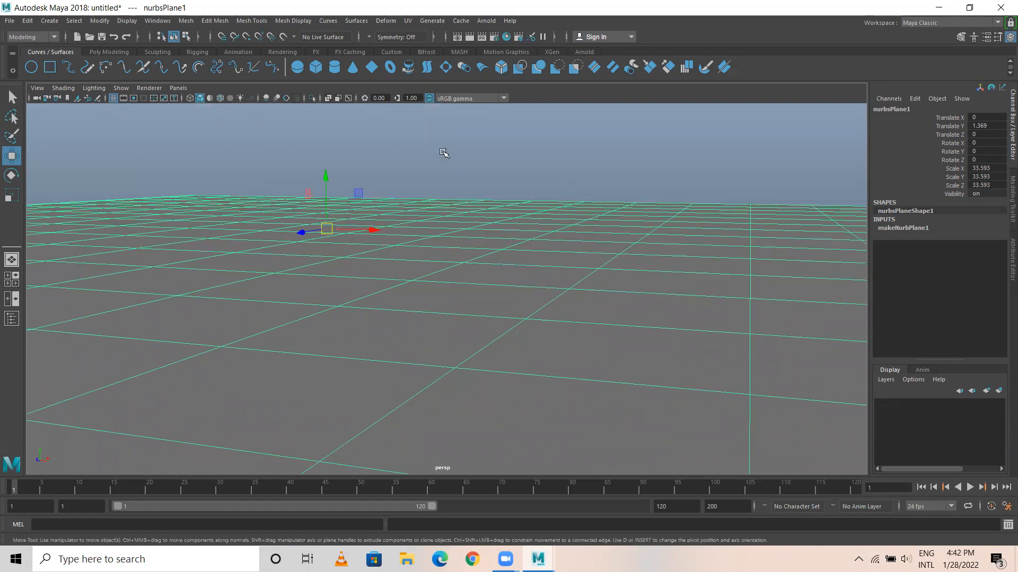
pyautogui.click(443, 153)
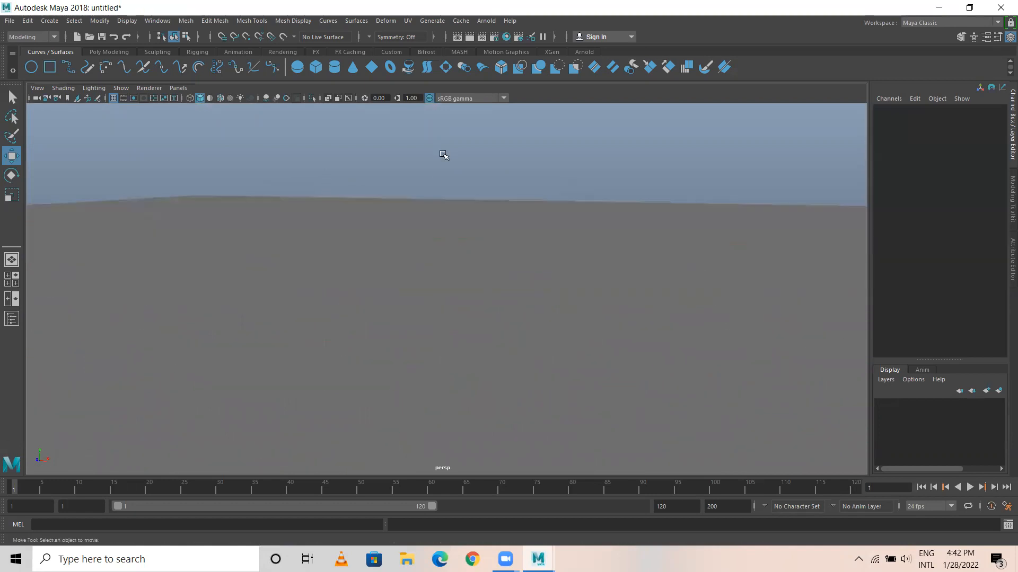
pyautogui.keyDown('alt'); pyautogui.moveTo(422, 257); pyautogui.dragTo(409, 252, button='right'); pyautogui.keyUp('alt')
pyautogui.keyDown('alt'); pyautogui.moveTo(409, 253); pyautogui.dragTo(381, 266); pyautogui.keyUp('alt')
pyautogui.keyDown('alt'); pyautogui.moveTo(381, 266); pyautogui.dragTo(427, 274, button='right'); pyautogui.keyUp('alt')
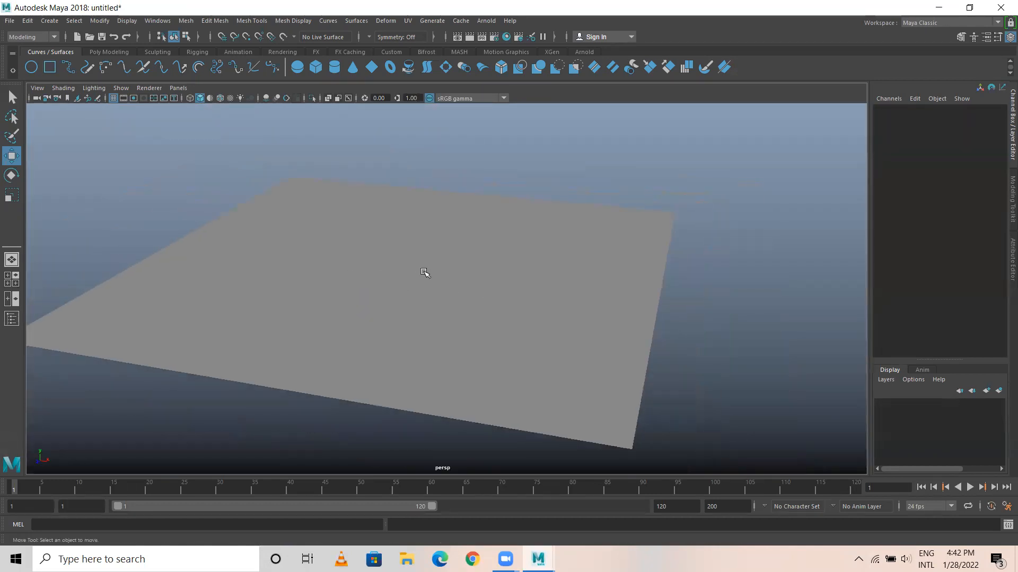
pyautogui.keyDown('alt'); pyautogui.moveTo(377, 258); pyautogui.dragTo(385, 266, button='middle'); pyautogui.keyUp('alt')
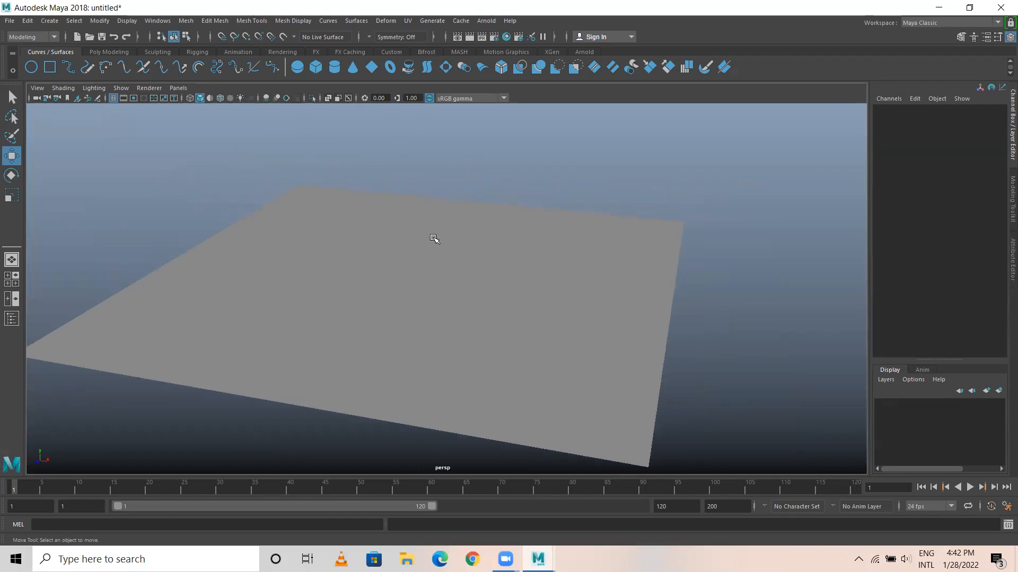
pyautogui.keyDown('alt'); pyautogui.moveTo(265, 244); pyautogui.dragTo(356, 241); pyautogui.keyUp('alt')
pyautogui.keyDown('alt'); pyautogui.moveTo(357, 241); pyautogui.dragTo(325, 214, button='middle'); pyautogui.keyUp('alt')
pyautogui.keyDown('alt'); pyautogui.moveTo(325, 214); pyautogui.dragTo(471, 231, button='right'); pyautogui.keyUp('alt')
pyautogui.keyDown('alt'); pyautogui.moveTo(470, 232); pyautogui.dragTo(377, 311); pyautogui.keyUp('alt')
# Show the four-view layout, select the plane and return to the full perspective view.
pyautogui.press('space')
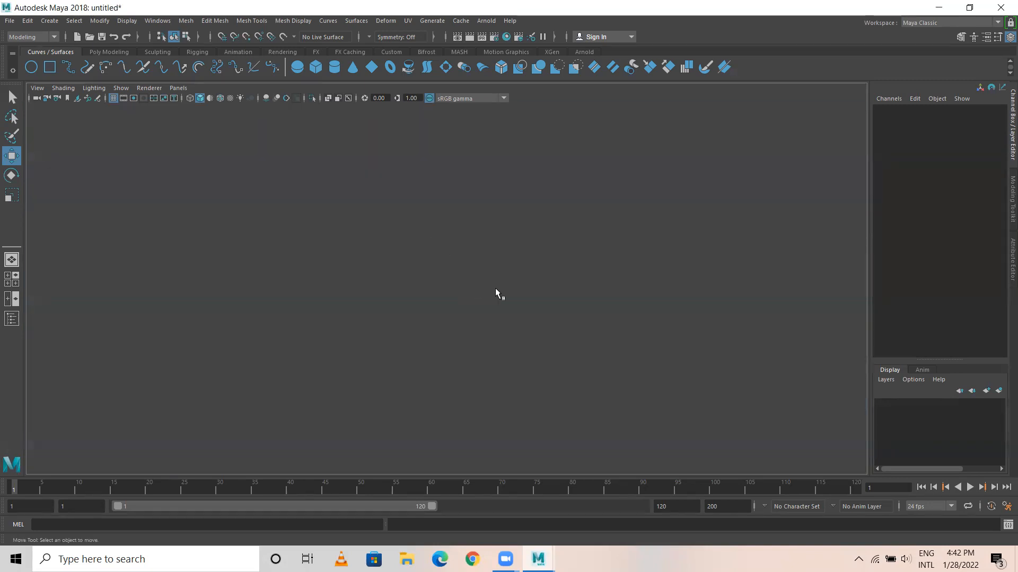
pyautogui.scroll(-1, 329, 205)
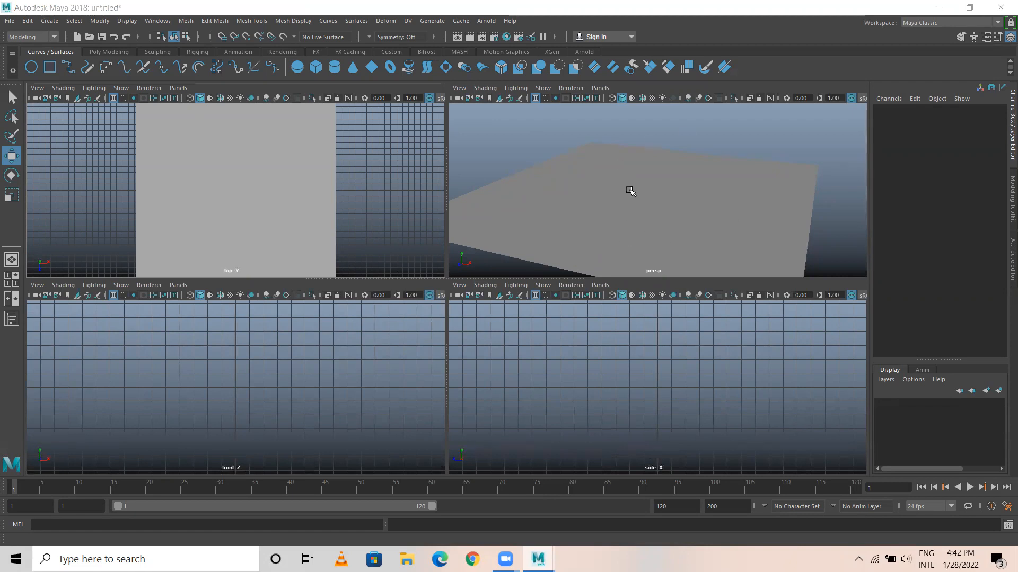
pyautogui.click(617, 201)
pyautogui.press('space')
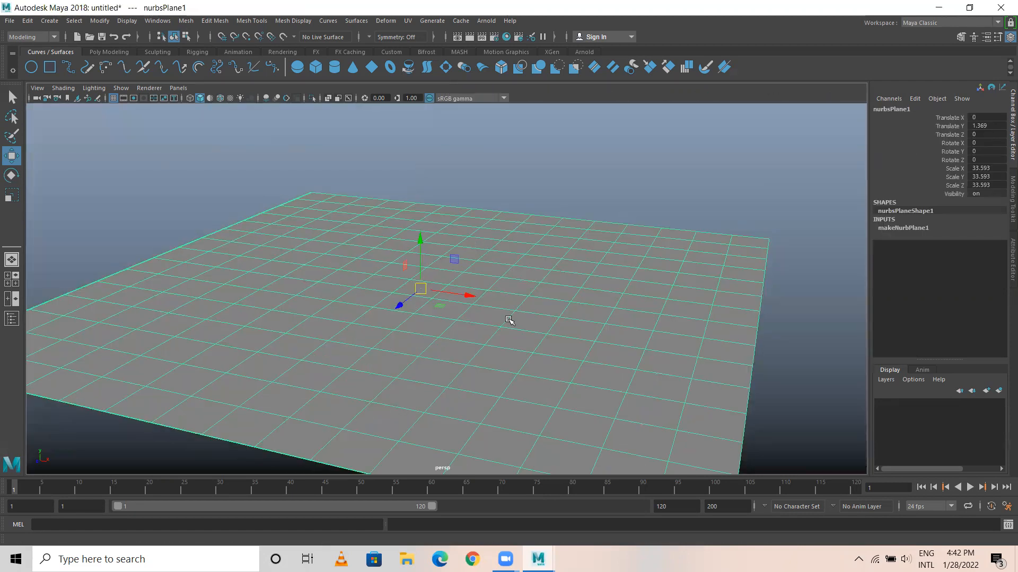
pyautogui.keyDown('alt'); pyautogui.moveTo(515, 317); pyautogui.dragTo(523, 211, button='right'); pyautogui.keyUp('alt')
pyautogui.click(523, 211)
pyautogui.keyDown('alt'); pyautogui.moveTo(423, 286); pyautogui.dragTo(506, 286, button='right'); pyautogui.keyUp('alt')
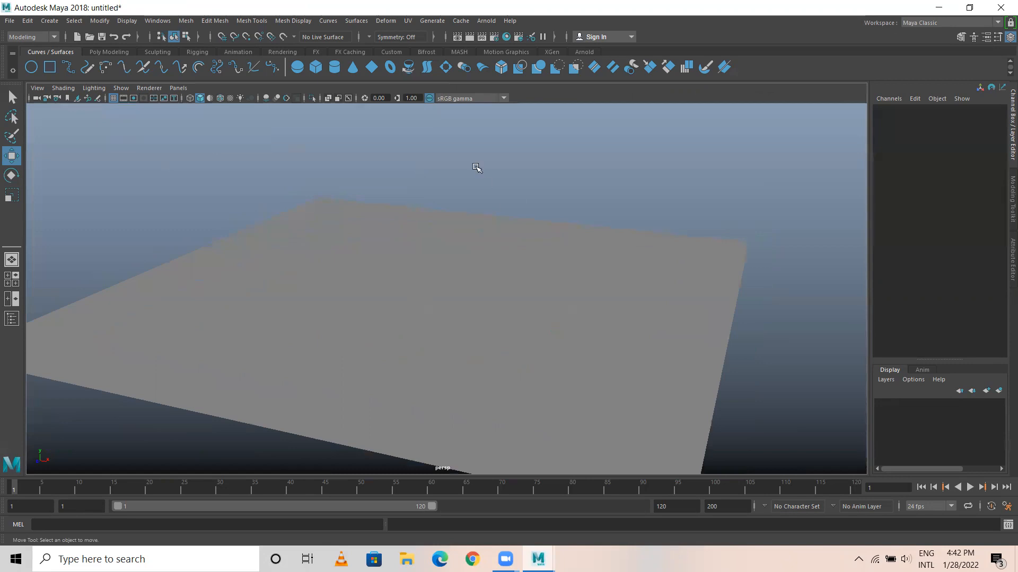
pyautogui.click(480, 265)
pyautogui.keyDown('alt'); pyautogui.moveTo(380, 305); pyautogui.dragTo(493, 320, button='right'); pyautogui.keyUp('alt')
pyautogui.keyDown('alt'); pyautogui.moveTo(436, 268); pyautogui.dragTo(449, 259, button='middle'); pyautogui.keyUp('alt')
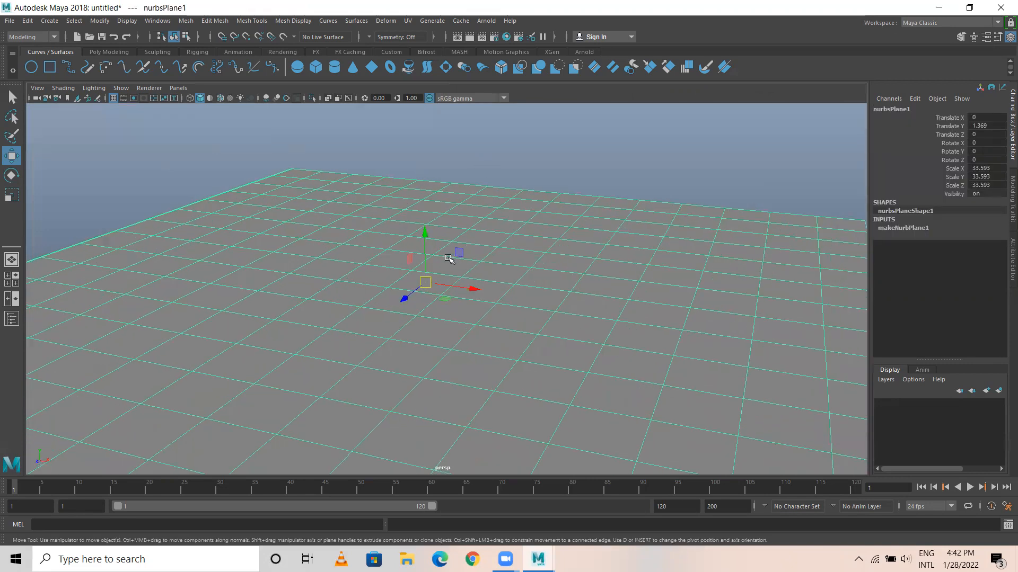
pyautogui.scroll(-3, 387, 258)
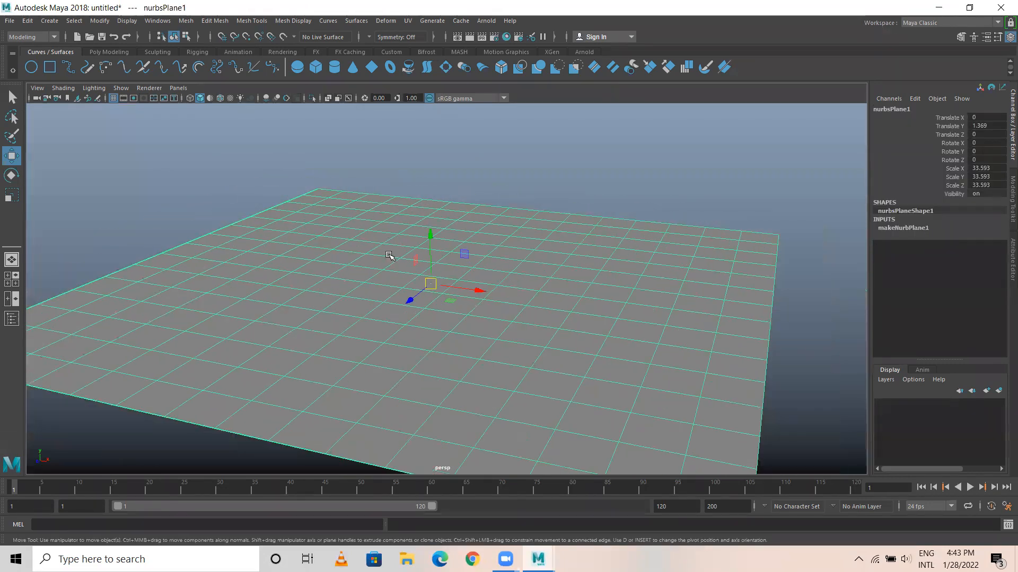
# Look through the surface and polygon modelling commands for a tool that can reshape the NURBS plane.
pyautogui.click(361, 23)
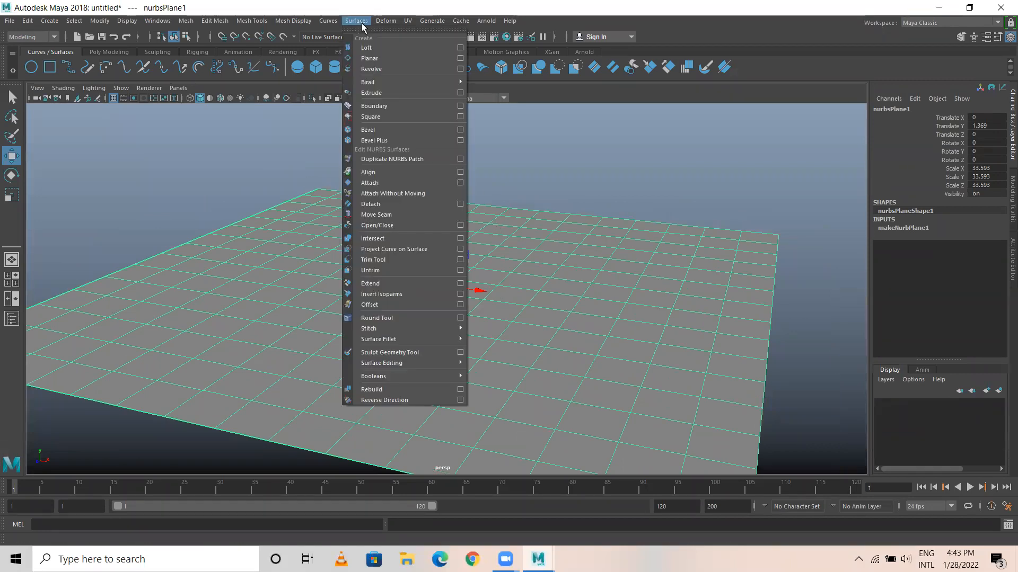
pyautogui.click(361, 23)
pyautogui.click(159, 225)
pyautogui.click(264, 354)
pyautogui.click(111, 52)
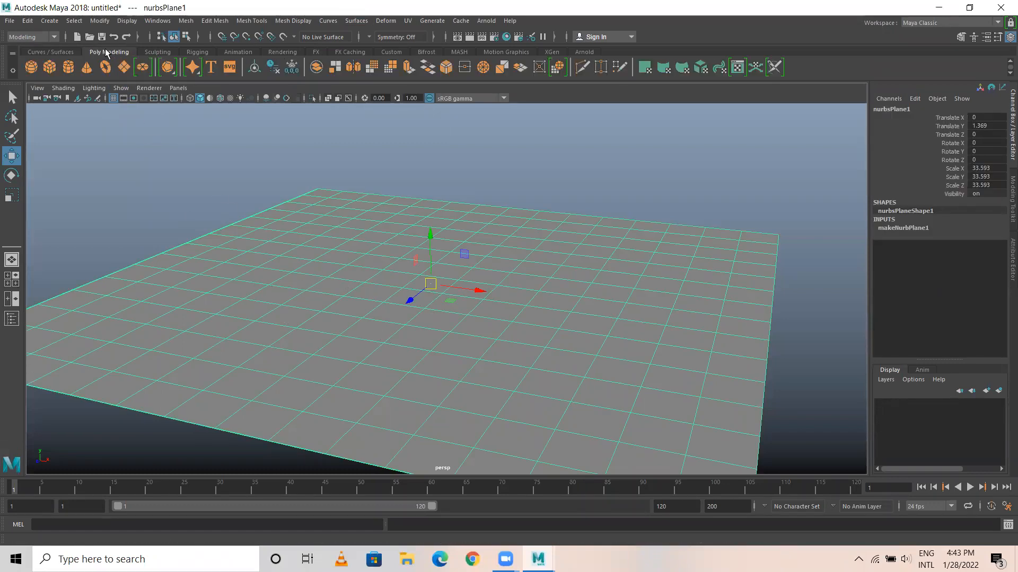
pyautogui.click(228, 24)
pyautogui.moveTo(253, 21)
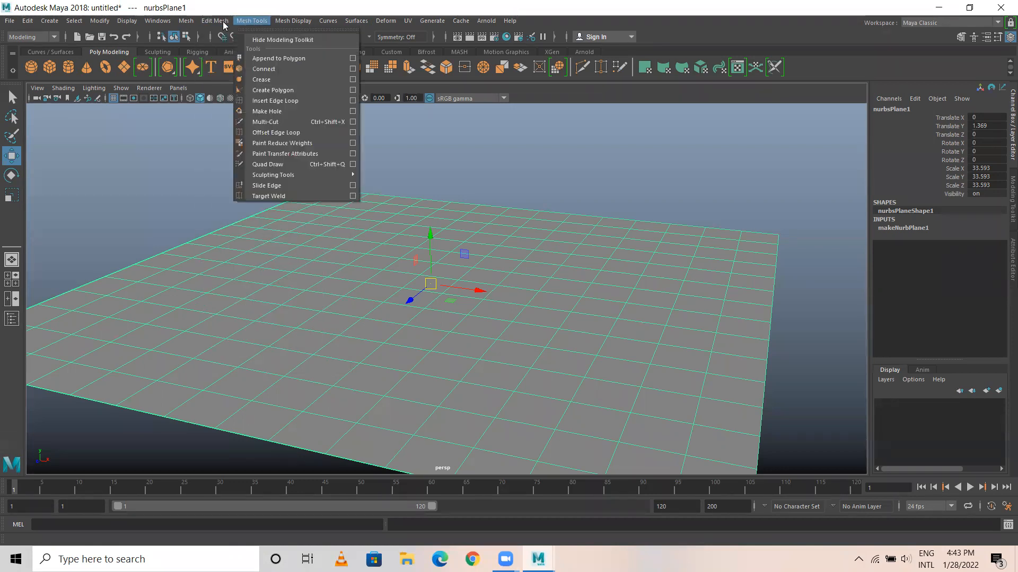
pyautogui.moveTo(186, 23)
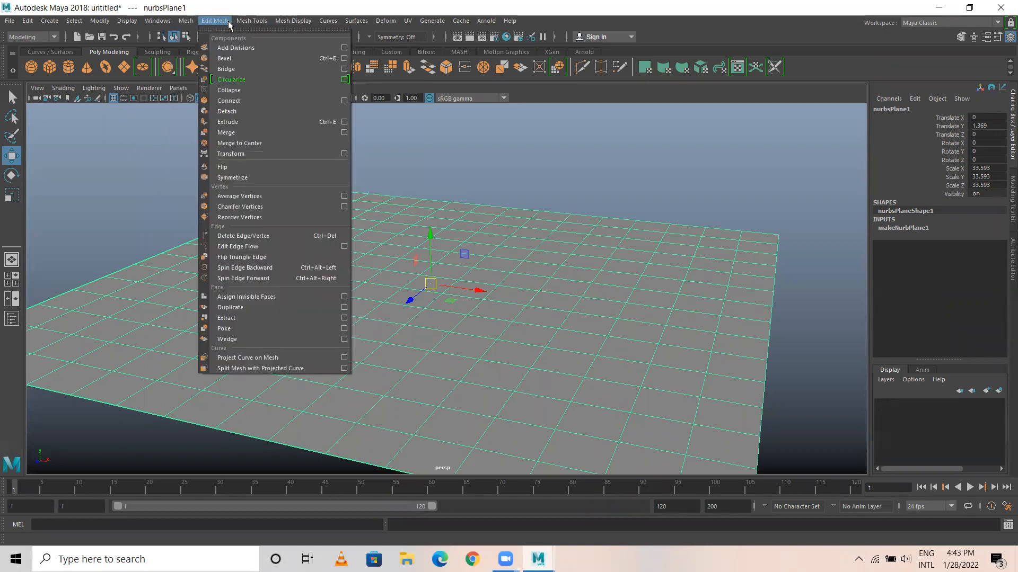
pyautogui.click(43, 53)
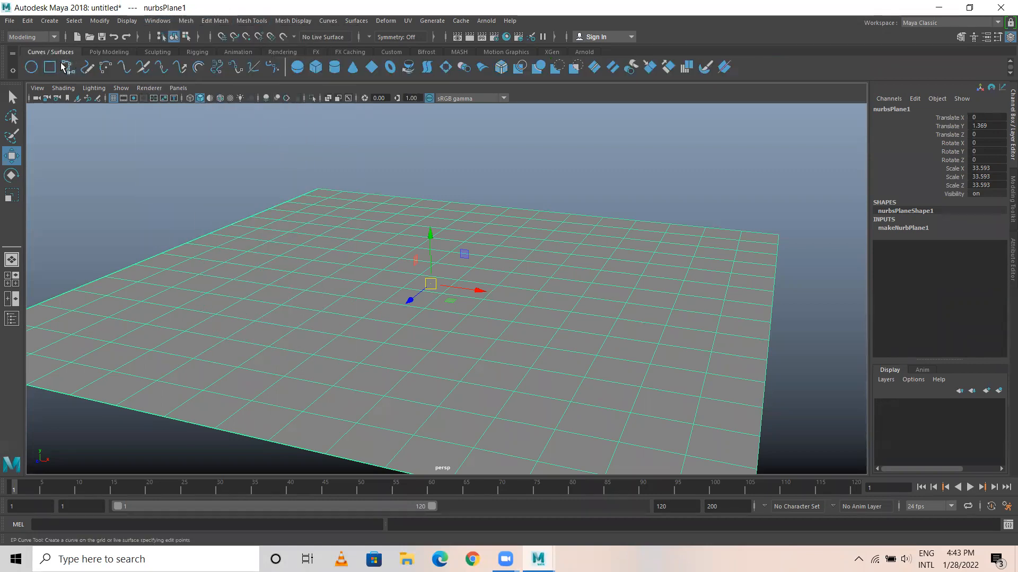
pyautogui.click(356, 22)
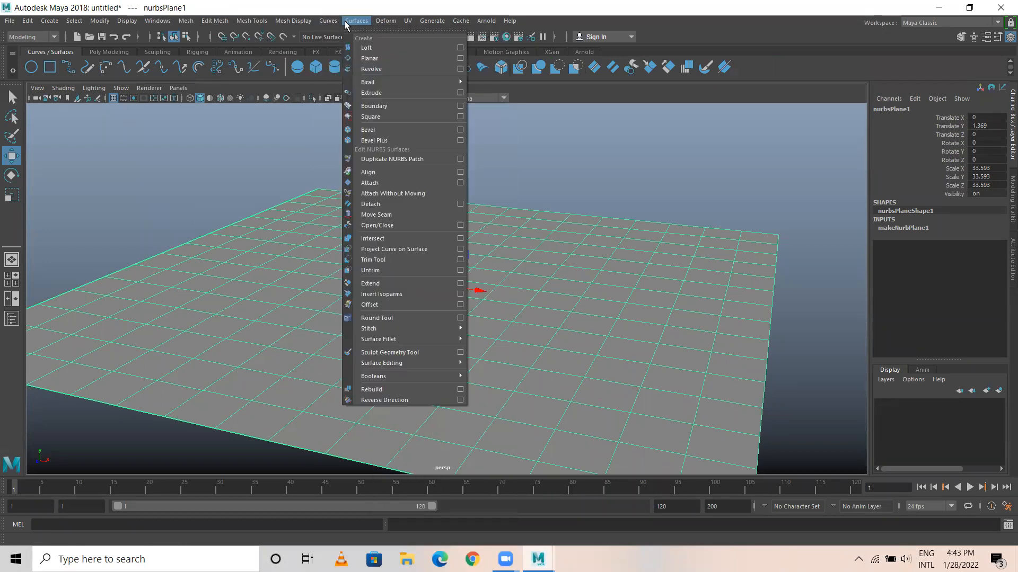
pyautogui.moveTo(336, 24)
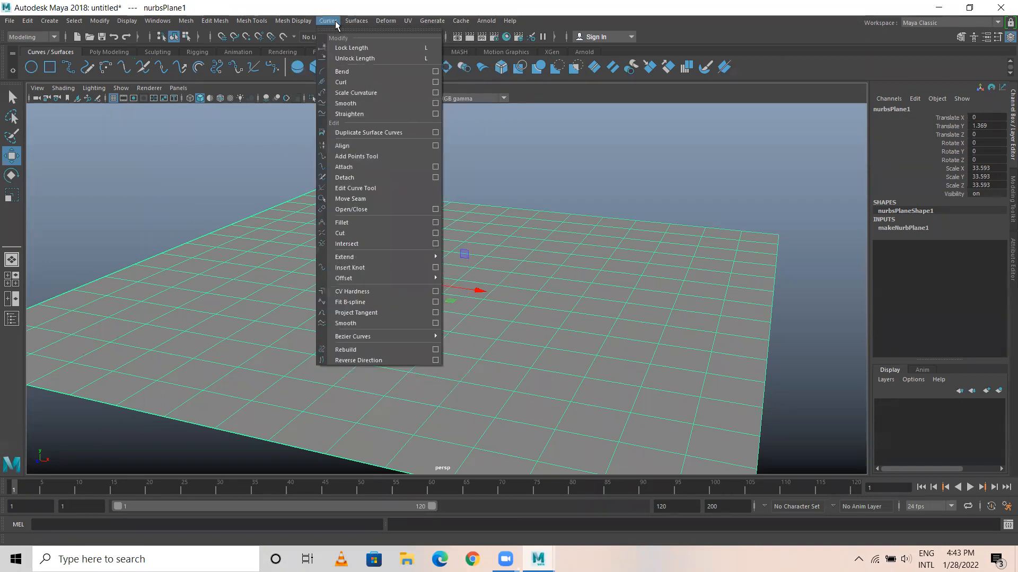
pyautogui.click(260, 282)
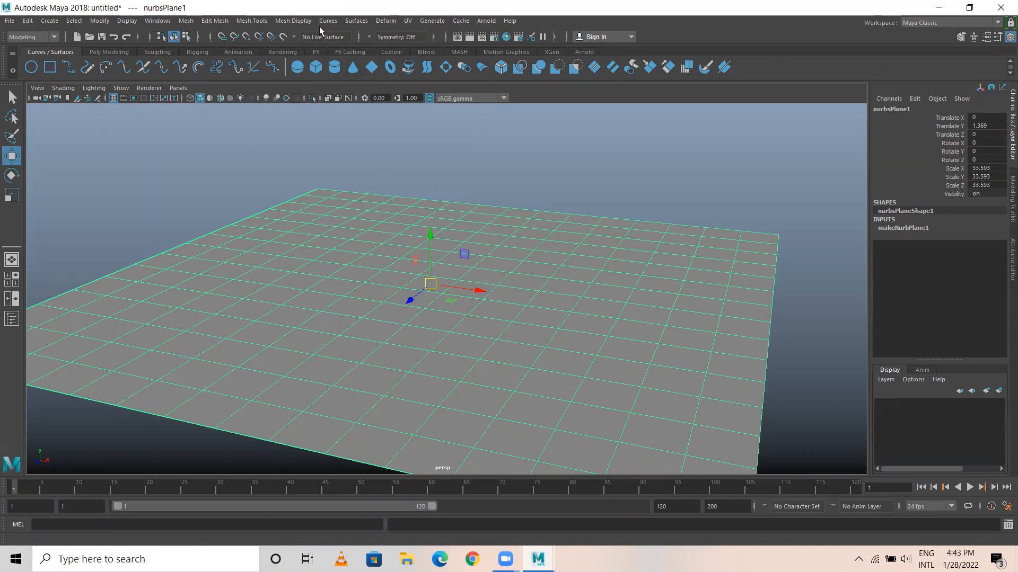
# Activate the Sculpt Geometry Tool for the plane and show its tool settings clear of the terrain area.
pyautogui.click(356, 21)
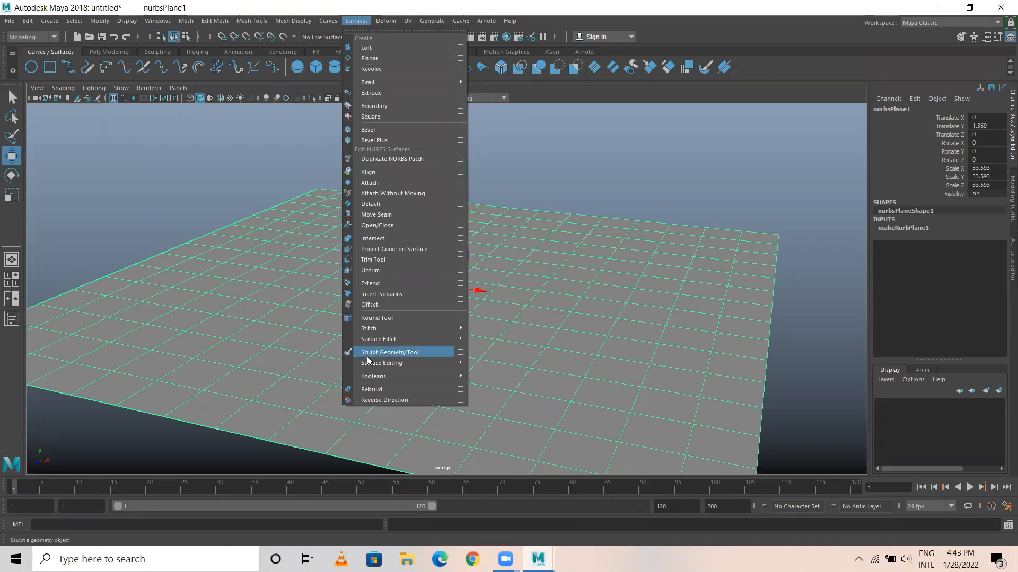
pyautogui.click(419, 353)
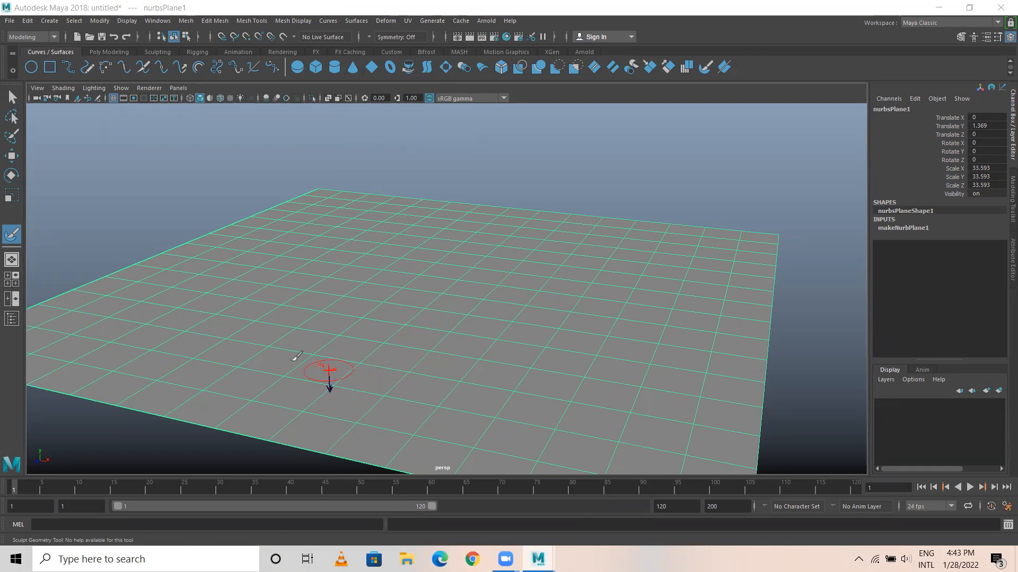
pyautogui.click(998, 38)
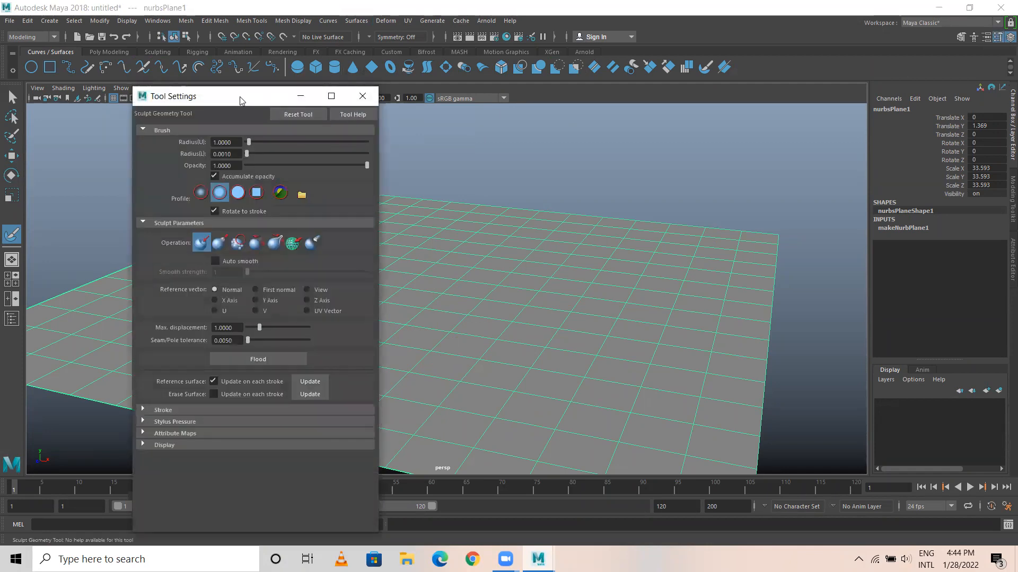
pyautogui.moveTo(241, 100); pyautogui.dragTo(144, 89)
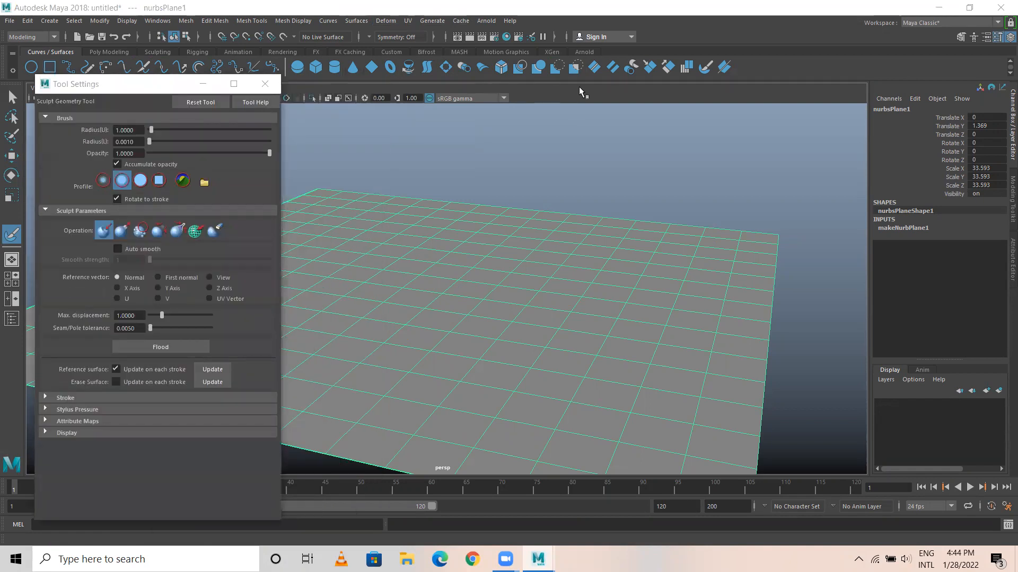
# Sculpt a depression across the middle of the plane with the Push operation and inspect it from below.
pyautogui.moveTo(405, 292)
pyautogui.keyDown('alt'); pyautogui.mouseDown()
pyautogui.moveTo(464, 287)
pyautogui.moveTo(452, 289)
pyautogui.moveTo(484, 270)
pyautogui.moveTo(558, 305)
pyautogui.moveTo(510, 289)
pyautogui.mouseUp(); pyautogui.keyUp('alt')
pyautogui.keyDown('alt'); pyautogui.moveTo(496, 278); pyautogui.dragTo(538, 292, button='middle'); pyautogui.keyUp('alt')
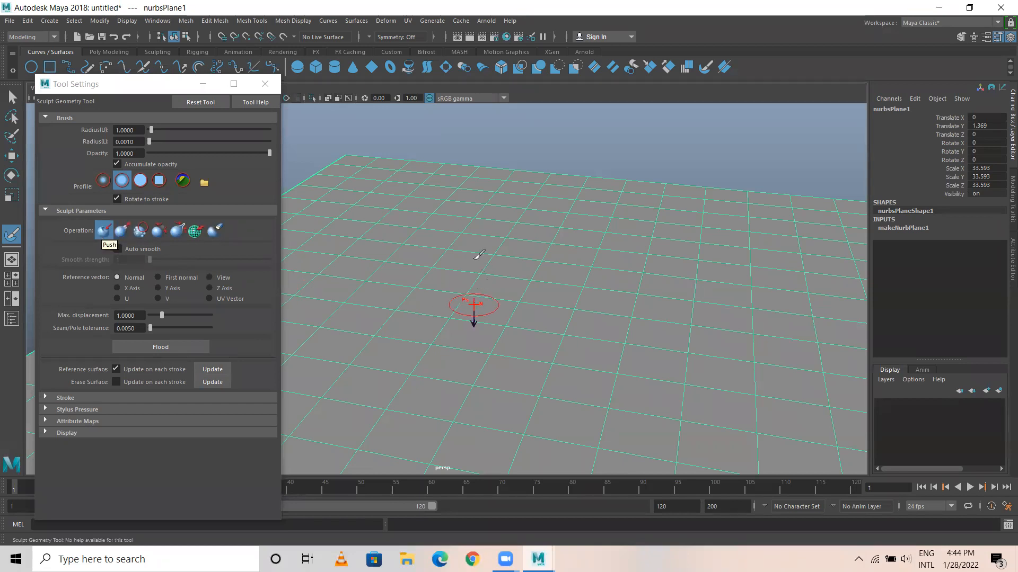
pyautogui.moveTo(456, 234); pyautogui.dragTo(507, 350)
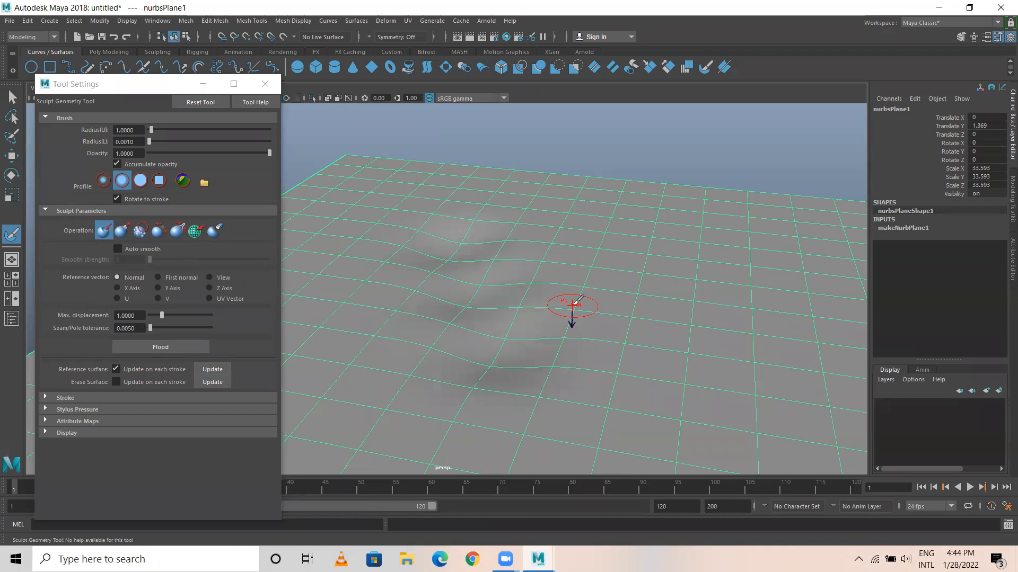
pyautogui.moveTo(606, 329)
pyautogui.keyDown('alt'); pyautogui.mouseDown()
pyautogui.moveTo(531, 287)
pyautogui.moveTo(537, 310)
pyautogui.mouseUp(); pyautogui.keyUp('alt')
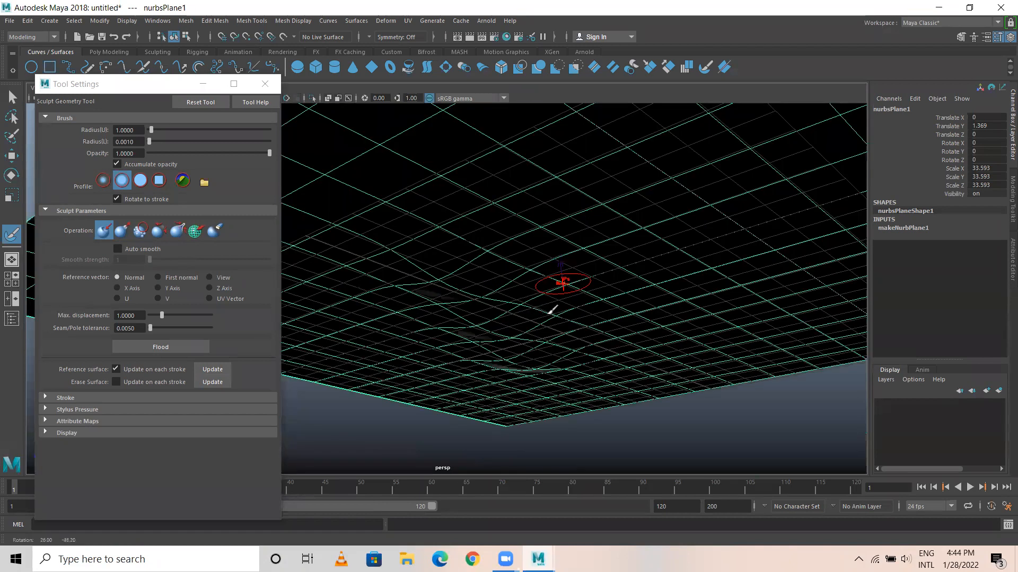
pyautogui.scroll(2, 546, 340)
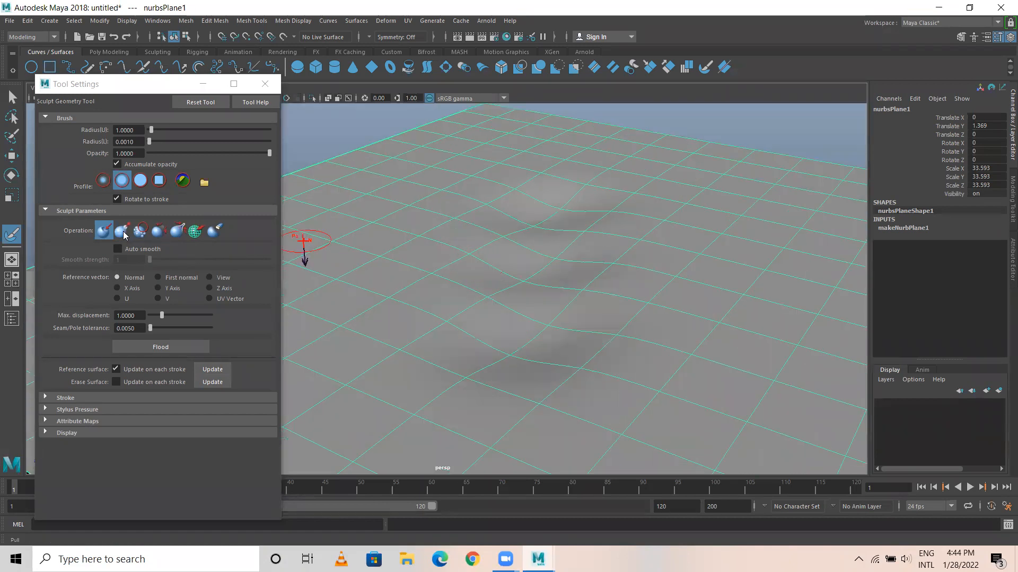
# Set the sculpt operation to Pull and raise bumps across the middle of the plane.
pyautogui.click(122, 230)
pyautogui.moveTo(551, 206)
pyautogui.mouseDown()
pyautogui.moveTo(541, 332)
pyautogui.moveTo(520, 365)
pyautogui.mouseUp()
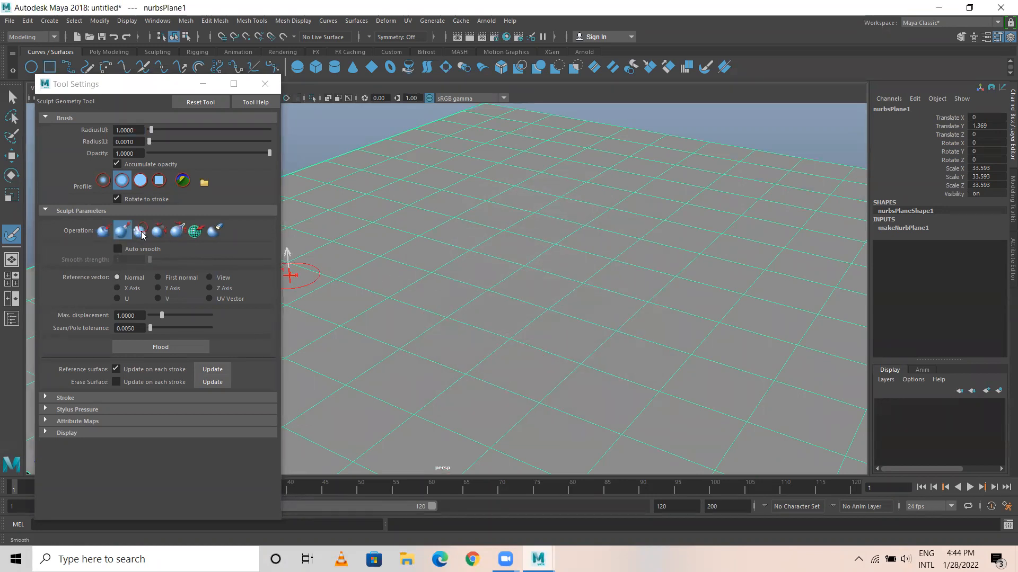
pyautogui.moveTo(510, 210)
pyautogui.mouseDown()
pyautogui.moveTo(652, 228)
pyautogui.moveTo(610, 357)
pyautogui.moveTo(605, 302)
pyautogui.mouseUp()
pyautogui.moveTo(713, 311)
pyautogui.keyDown('alt'); pyautogui.mouseDown(button='right')
pyautogui.moveTo(539, 302)
pyautogui.moveTo(616, 300)
pyautogui.mouseUp(button='right'); pyautogui.keyUp('alt')
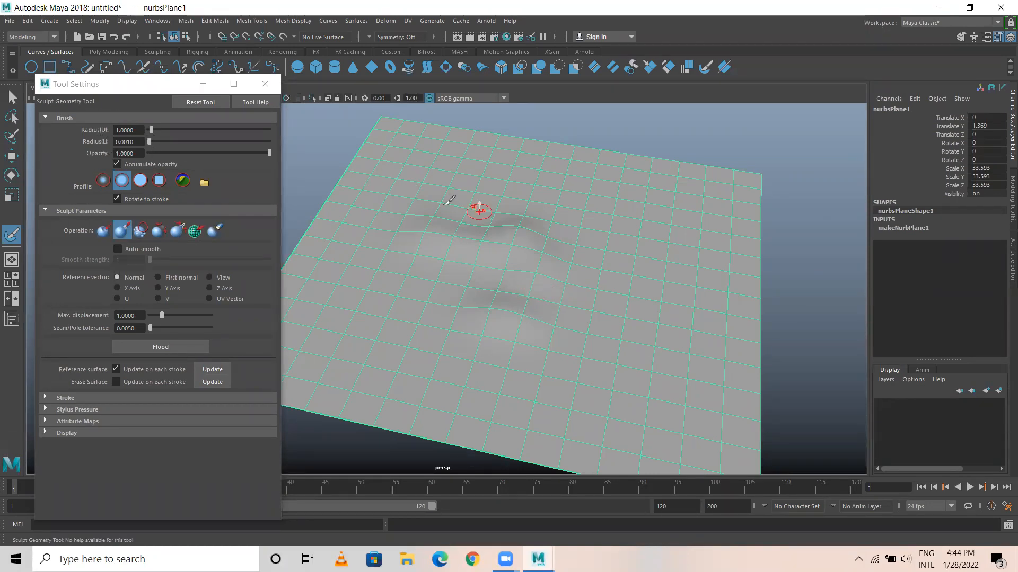
# Set the sculpt brush's upper radius to about 2.6 and its lower radius to about 1.11.
pyautogui.moveTo(150, 131); pyautogui.dragTo(173, 130)
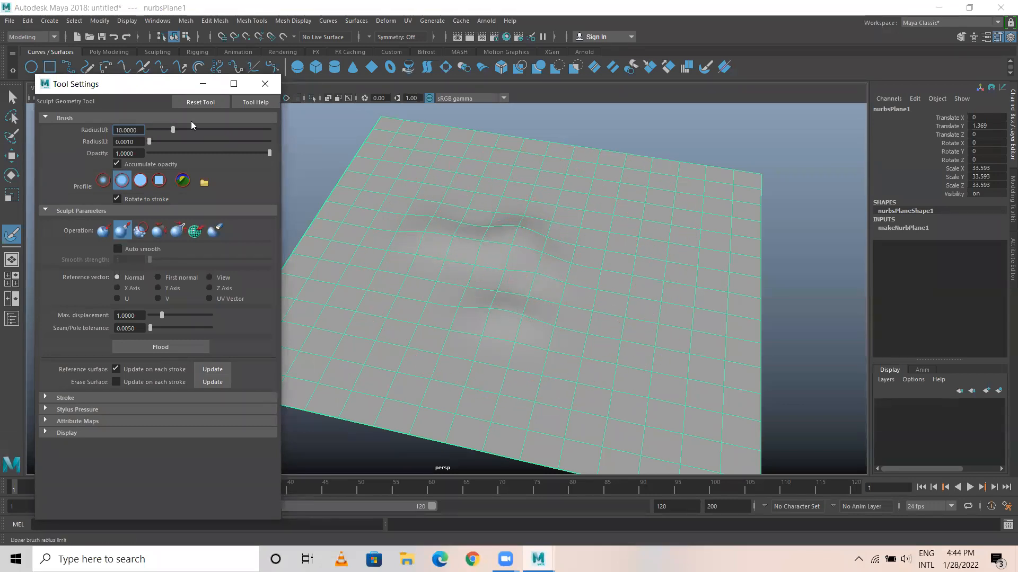
pyautogui.moveTo(163, 129); pyautogui.dragTo(152, 130)
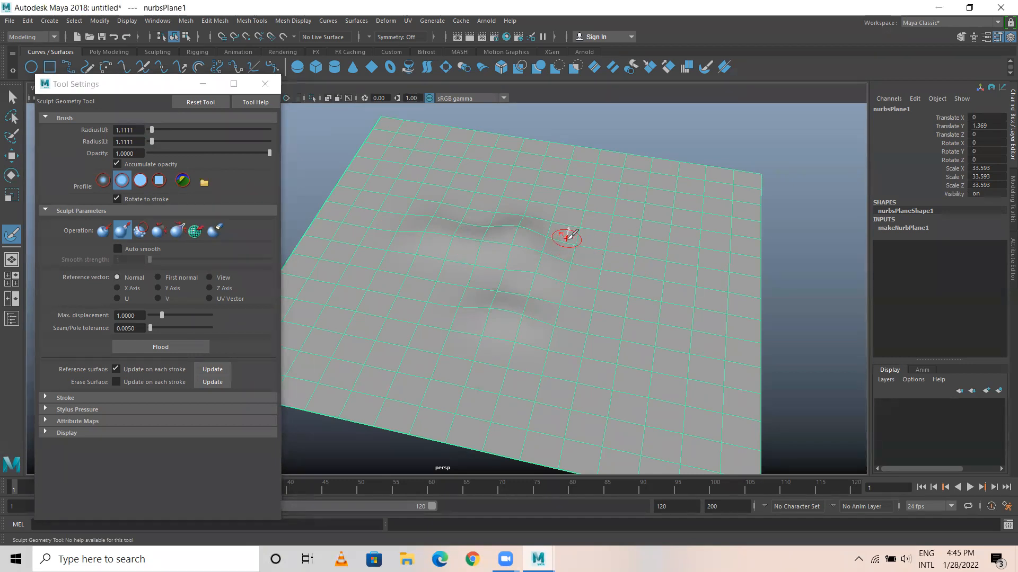
pyautogui.press('b')
pyautogui.moveTo(551, 232)
pyautogui.mouseDown()
pyautogui.moveTo(599, 233)
pyautogui.moveTo(547, 236)
pyautogui.moveTo(568, 234)
pyautogui.moveTo(558, 232)
pyautogui.mouseUp()
# Pull up more hills along the far edge and the near half of the plane with the larger brush.
pyautogui.moveTo(596, 199)
pyautogui.mouseDown()
pyautogui.moveTo(337, 221)
pyautogui.moveTo(357, 288)
pyautogui.moveTo(647, 359)
pyautogui.moveTo(654, 291)
pyautogui.mouseUp()
pyautogui.moveTo(713, 188); pyautogui.dragTo(398, 164)
pyautogui.moveTo(643, 306); pyautogui.dragTo(683, 361)
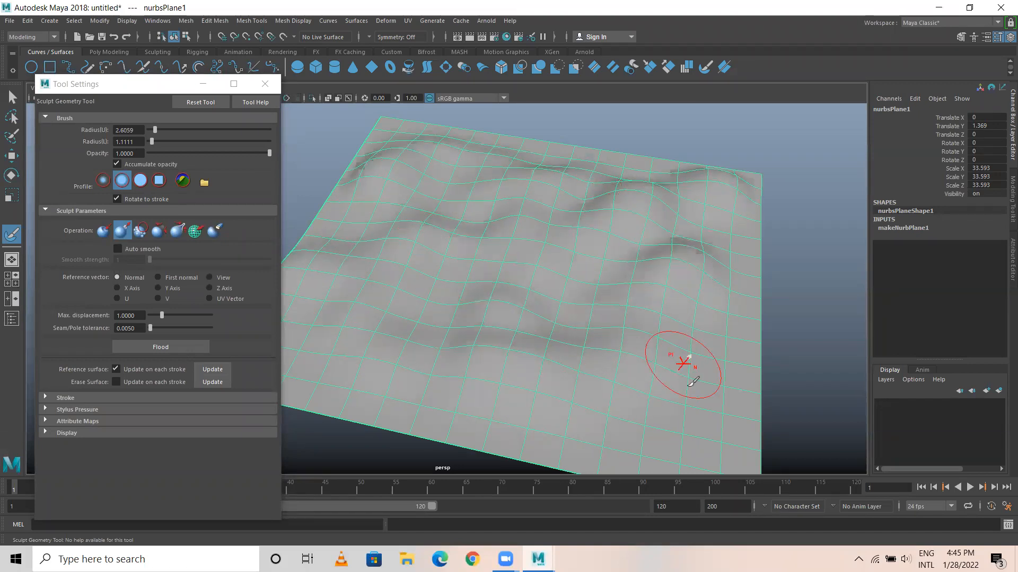
# Soften the sculpted hills and plane edges with the Smooth operation, then leave the sculpt tool and close its settings.
pyautogui.click(135, 231)
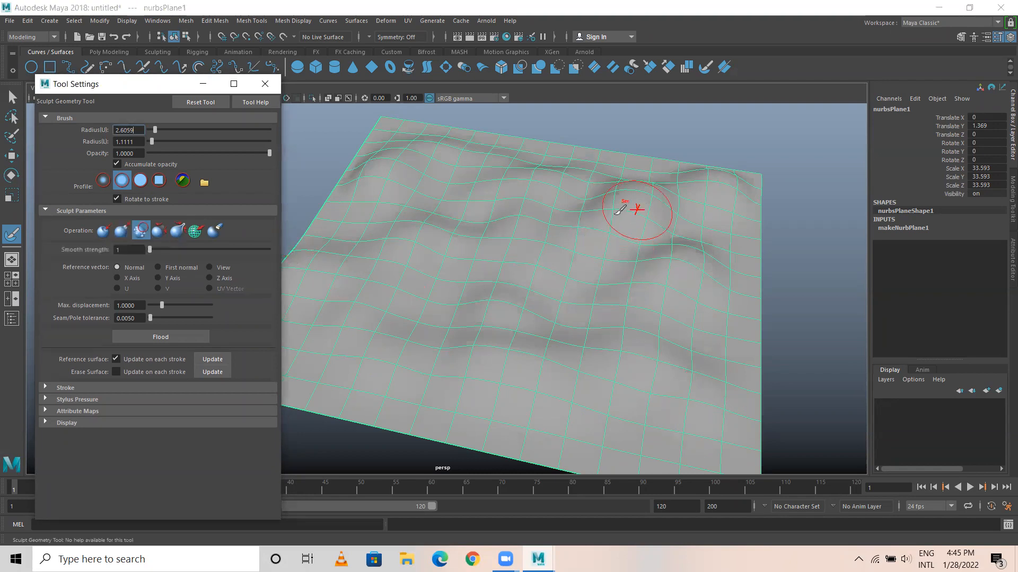
pyautogui.moveTo(484, 244)
pyautogui.mouseDown()
pyautogui.moveTo(715, 182)
pyautogui.moveTo(733, 329)
pyautogui.moveTo(643, 429)
pyautogui.moveTo(316, 264)
pyautogui.moveTo(389, 133)
pyautogui.mouseUp()
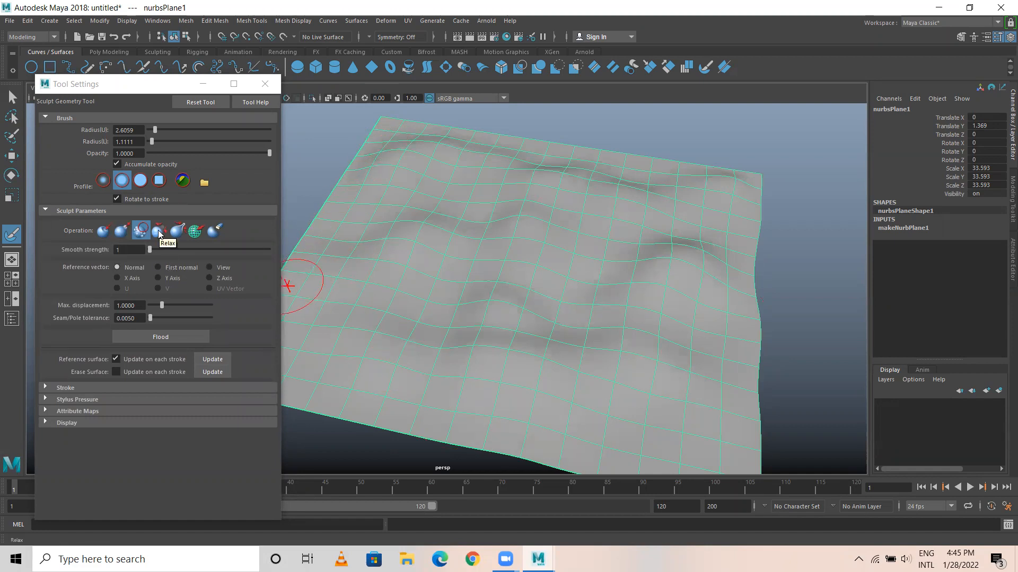
pyautogui.press('w')
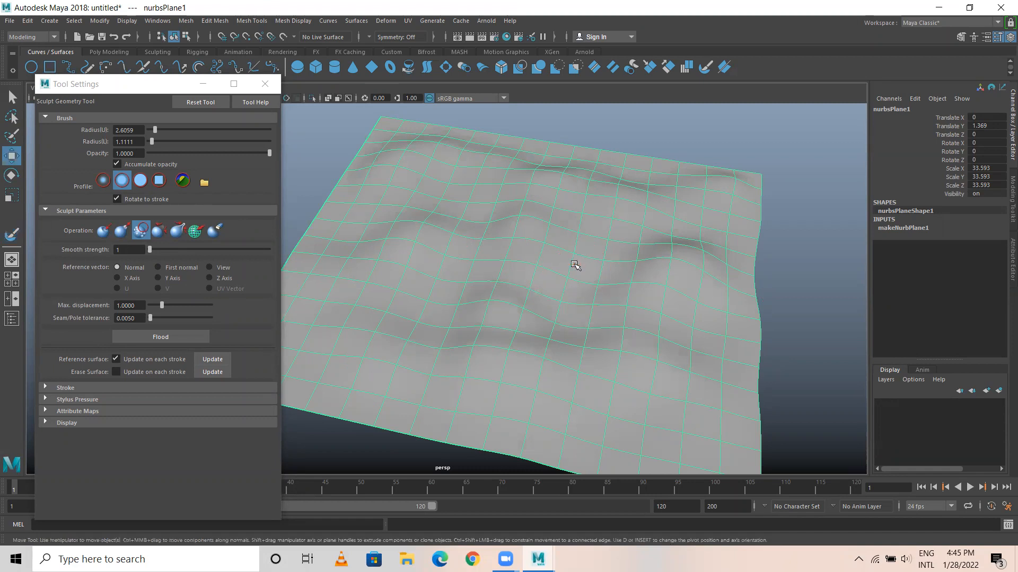
pyautogui.keyDown('alt'); pyautogui.moveTo(529, 275); pyautogui.dragTo(533, 238); pyautogui.keyUp('alt')
pyautogui.click(265, 84)
# Examine the sculpted hills up close from a low angle and then the whole terrain.
pyautogui.scroll(3, 616, 309)
pyautogui.keyDown('alt'); pyautogui.moveTo(609, 322); pyautogui.dragTo(356, 338, button='middle'); pyautogui.keyUp('alt')
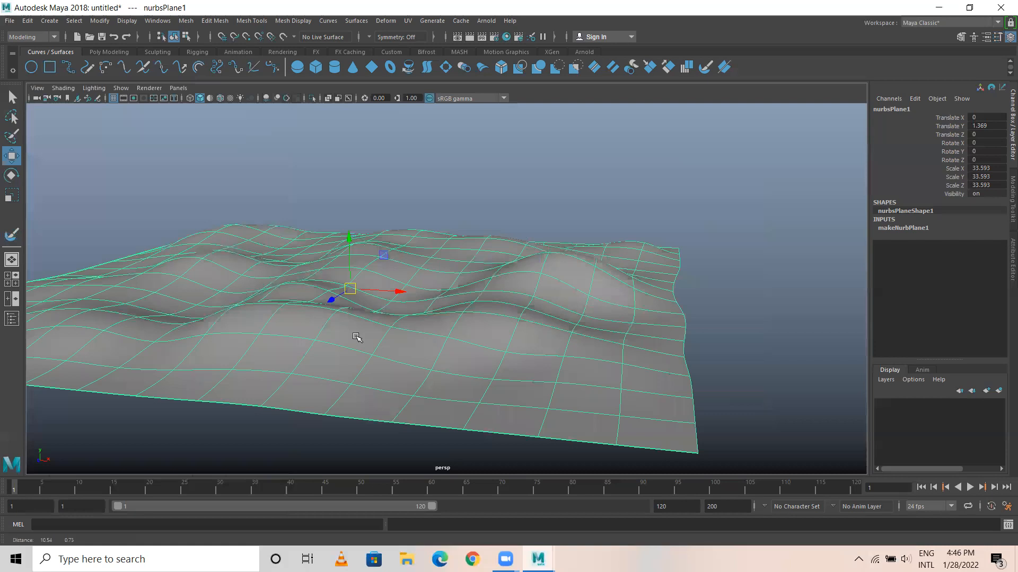
pyautogui.scroll(4, 558, 324)
pyautogui.keyDown('alt'); pyautogui.moveTo(424, 334); pyautogui.dragTo(423, 309); pyautogui.keyUp('alt')
pyautogui.click(485, 187)
pyautogui.click(507, 323)
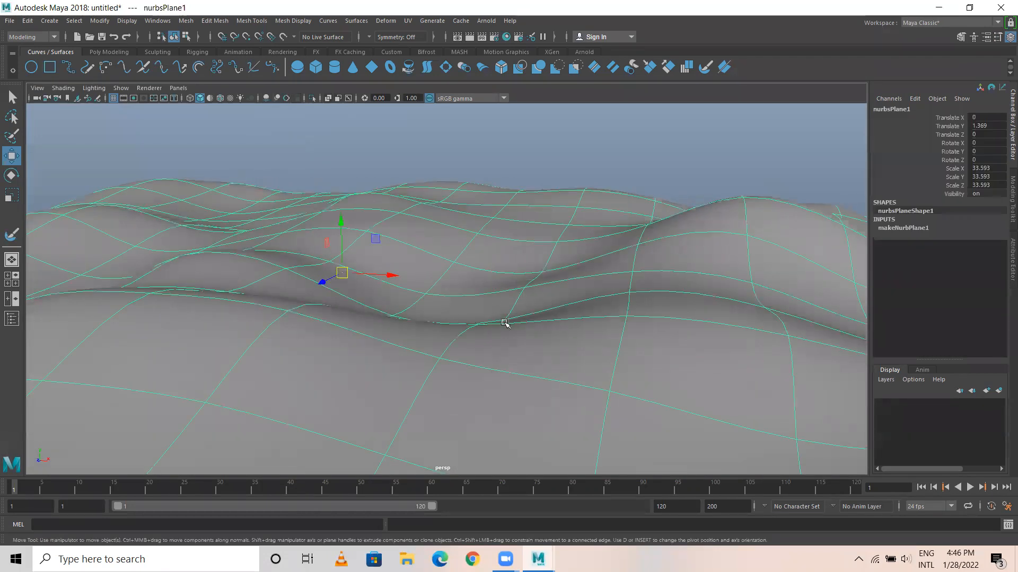
pyautogui.press('f')
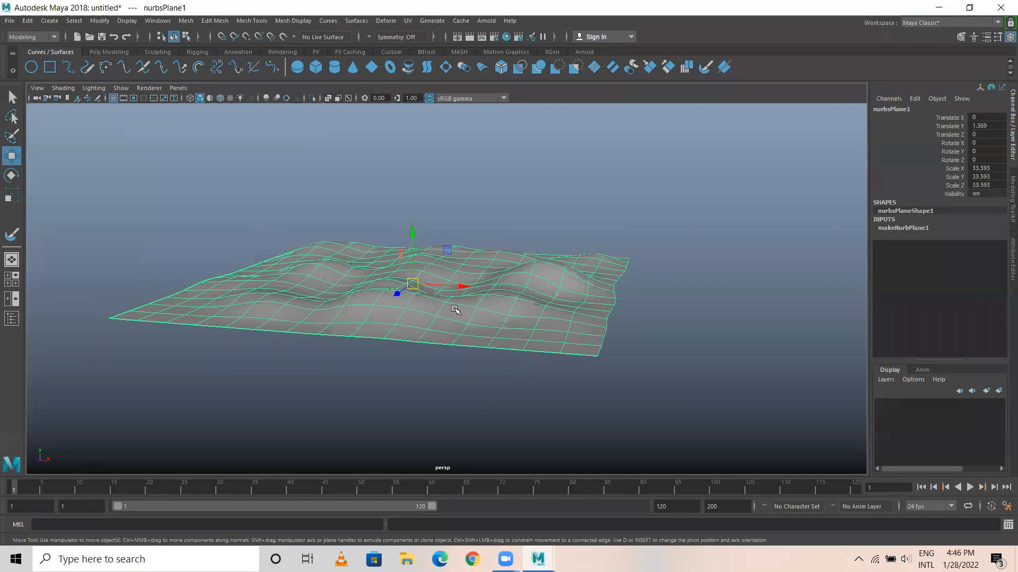
# Scale the terrain to about 42.5 in X and Z and 22.9 in Y, and duplicate it.
pyautogui.press('r')
pyautogui.moveTo(412, 281); pyautogui.dragTo(440, 271)
pyautogui.hotkey('ctrl', 'd')
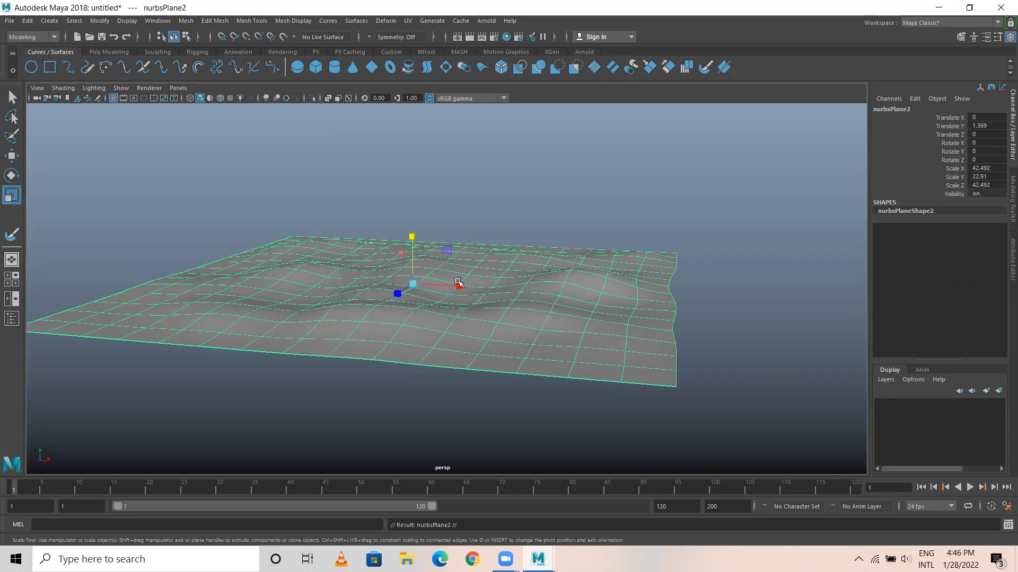
# Move the duplicated terrain behind the original to about -32.2 on the Z axis.
pyautogui.press('w')
pyautogui.keyDown('alt'); pyautogui.moveTo(551, 311); pyautogui.dragTo(459, 322); pyautogui.keyUp('alt')
pyautogui.moveTo(400, 283); pyautogui.dragTo(676, 242)
pyautogui.keyDown('alt'); pyautogui.moveTo(541, 283); pyautogui.dragTo(418, 305); pyautogui.keyUp('alt')
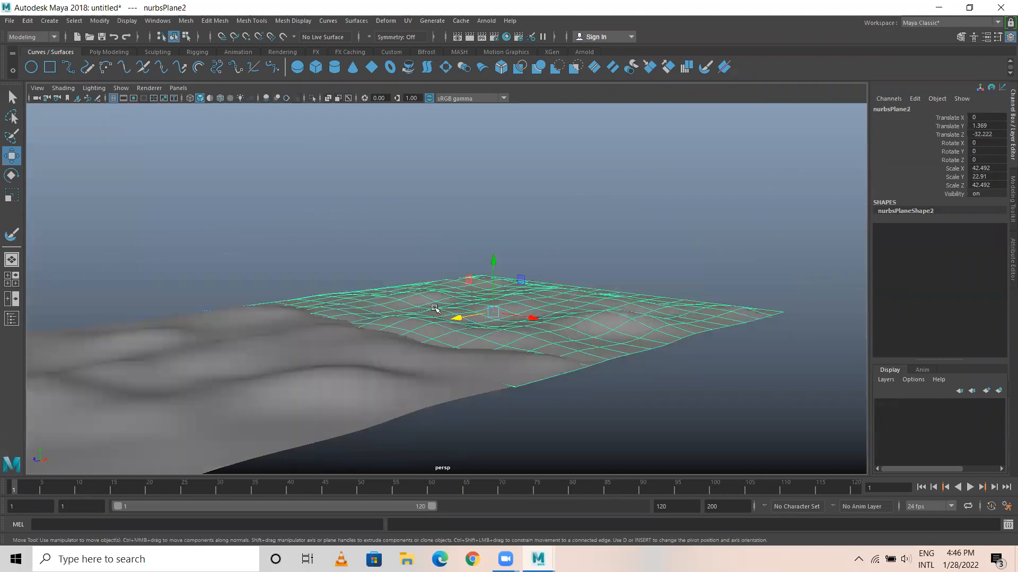
# Stretch the duplicate terrain vertically into mountains with a Y scale of about 158.4.
pyautogui.press('r')
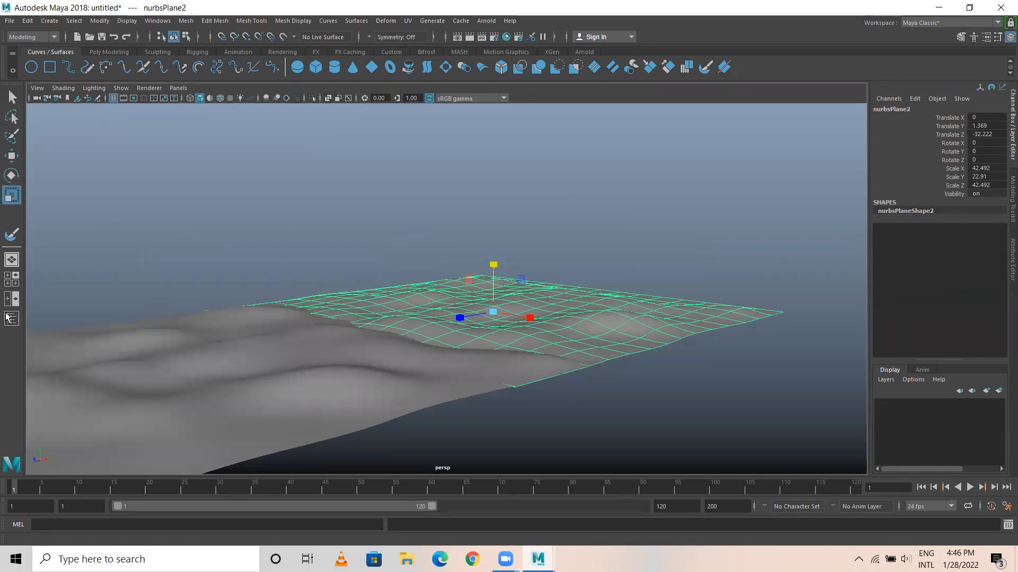
pyautogui.moveTo(493, 266); pyautogui.dragTo(500, 203)
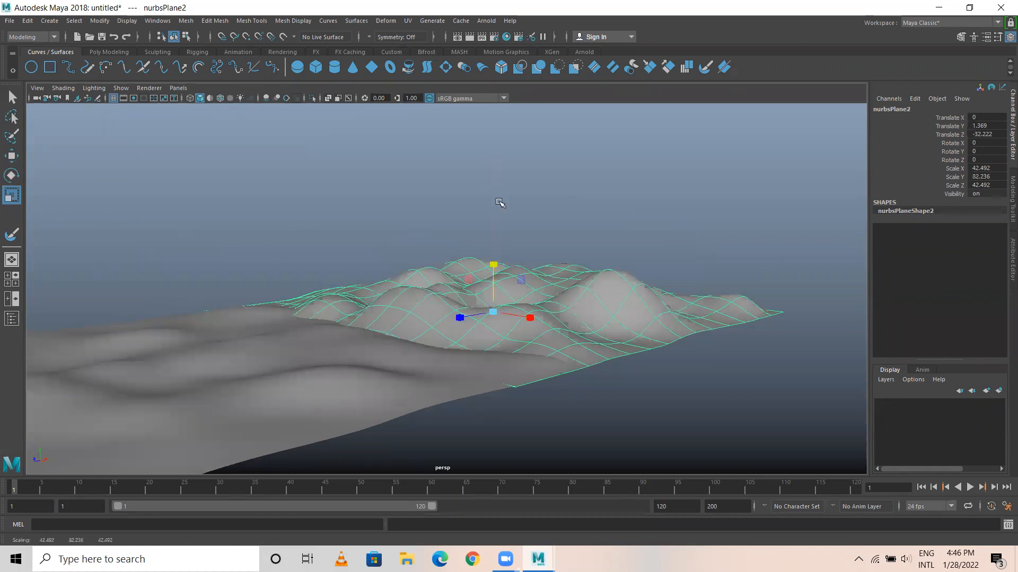
pyautogui.moveTo(494, 263); pyautogui.dragTo(493, 227)
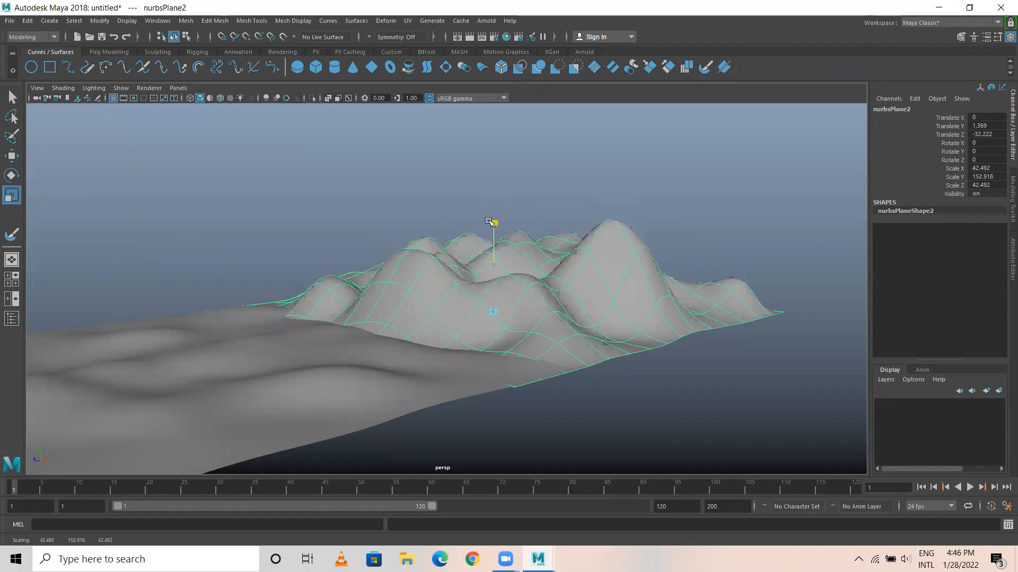
pyautogui.click(570, 173)
# Widen the mountain terrain to an X scale of about 82.2.
pyautogui.keyDown('alt'); pyautogui.moveTo(430, 349); pyautogui.dragTo(330, 280); pyautogui.keyUp('alt')
pyautogui.click(330, 280)
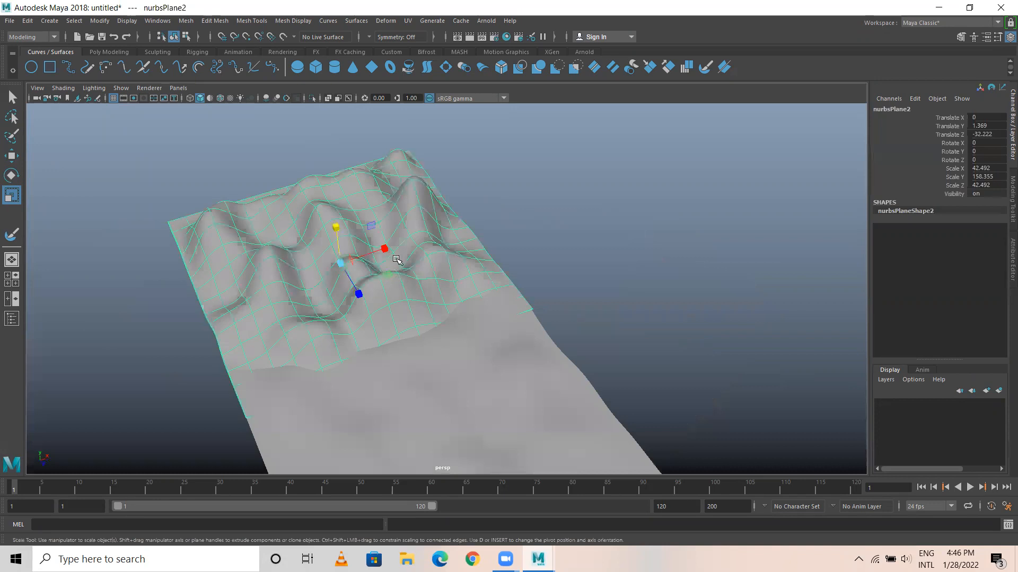
pyautogui.moveTo(383, 247); pyautogui.dragTo(426, 234)
pyautogui.keyDown('alt'); pyautogui.moveTo(453, 318); pyautogui.dragTo(428, 311); pyautogui.keyUp('alt')
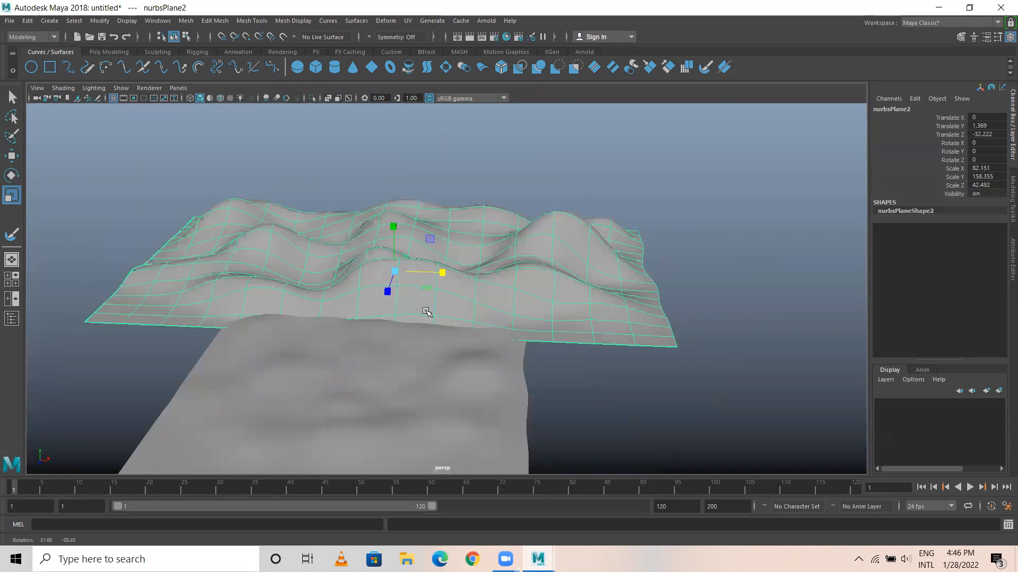
# Scale the front terrain to about 82.6 in X and 70.9 in Z, and move it to about 13.1 on Z.
pyautogui.scroll(-4, 334, 336)
pyautogui.keyDown('alt'); pyautogui.moveTo(334, 336); pyautogui.dragTo(264, 363); pyautogui.keyUp('alt')
pyautogui.click(413, 339)
pyautogui.press('w')
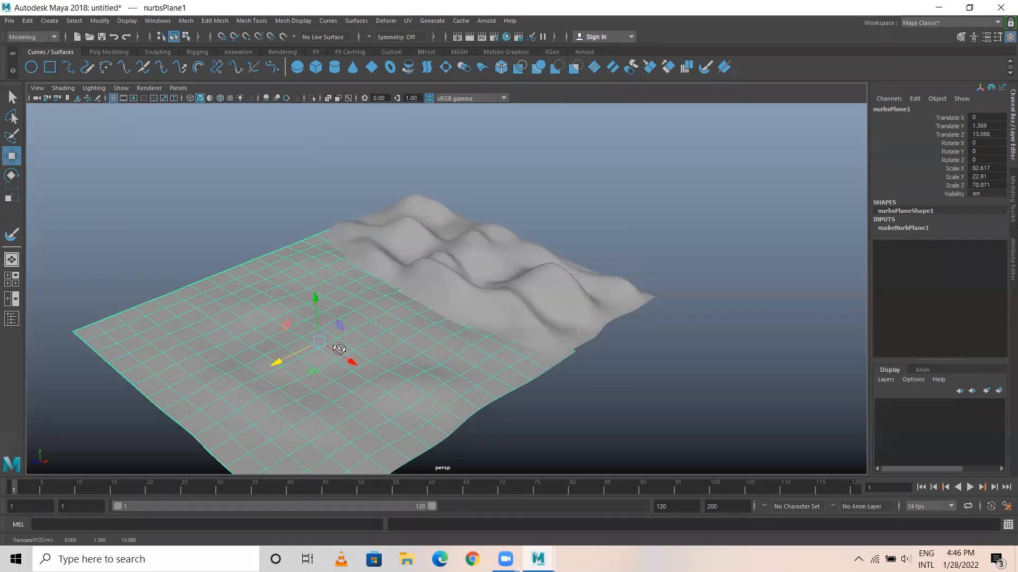
# Deselect the front terrain and view the mountains up close from a low angle.
pyautogui.keyDown('alt'); pyautogui.moveTo(340, 349); pyautogui.dragTo(386, 343); pyautogui.keyUp('alt')
pyautogui.scroll(2, 385, 343)
pyautogui.moveTo(363, 267); pyautogui.dragTo(366, 272)
pyautogui.click(420, 208)
pyautogui.keyDown('alt'); pyautogui.moveTo(419, 208); pyautogui.dragTo(780, 364, button='right'); pyautogui.keyUp('alt')
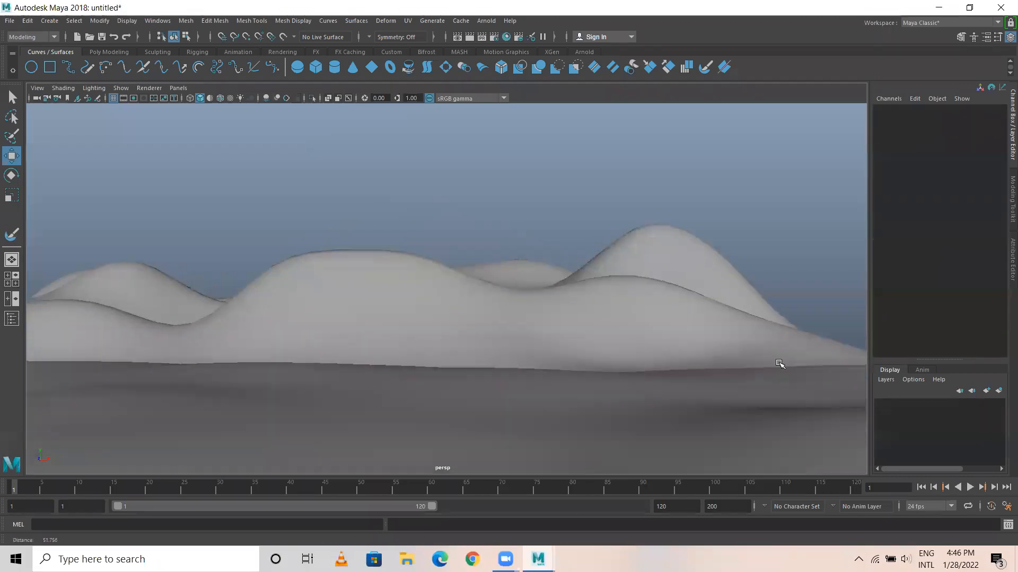
# Select the background mountain terrain and activate the Sculpt Geometry Tool with its settings displayed.
pyautogui.keyDown('alt'); pyautogui.moveTo(485, 295); pyautogui.dragTo(540, 241, button='middle'); pyautogui.keyUp('alt')
pyautogui.keyDown('alt'); pyautogui.moveTo(609, 276); pyautogui.dragTo(560, 284); pyautogui.keyUp('alt')
pyautogui.keyDown('alt'); pyautogui.moveTo(561, 284); pyautogui.dragTo(418, 294, button='right'); pyautogui.keyUp('alt')
pyautogui.keyDown('alt'); pyautogui.moveTo(417, 293); pyautogui.dragTo(374, 254); pyautogui.keyUp('alt')
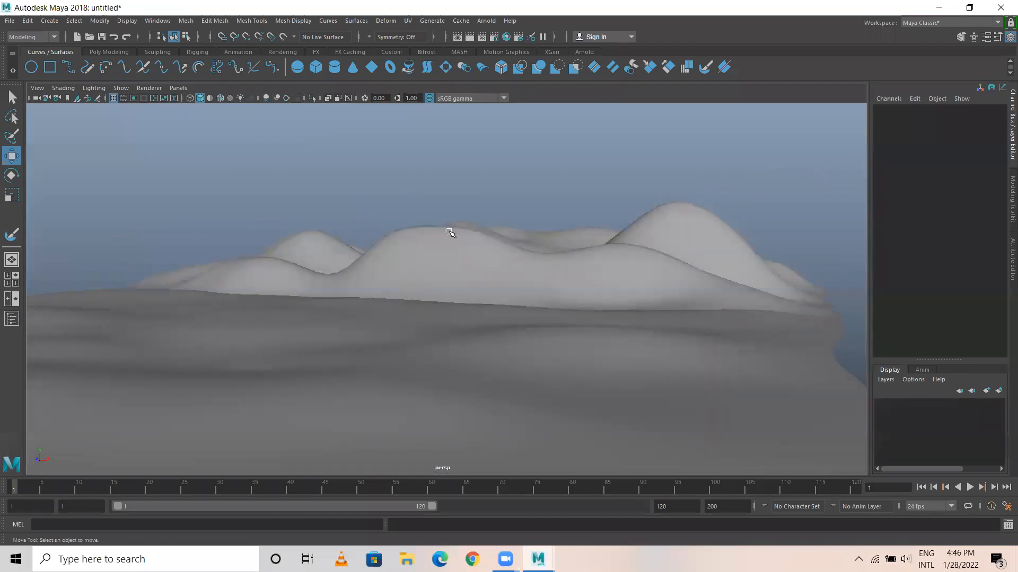
pyautogui.click(451, 234)
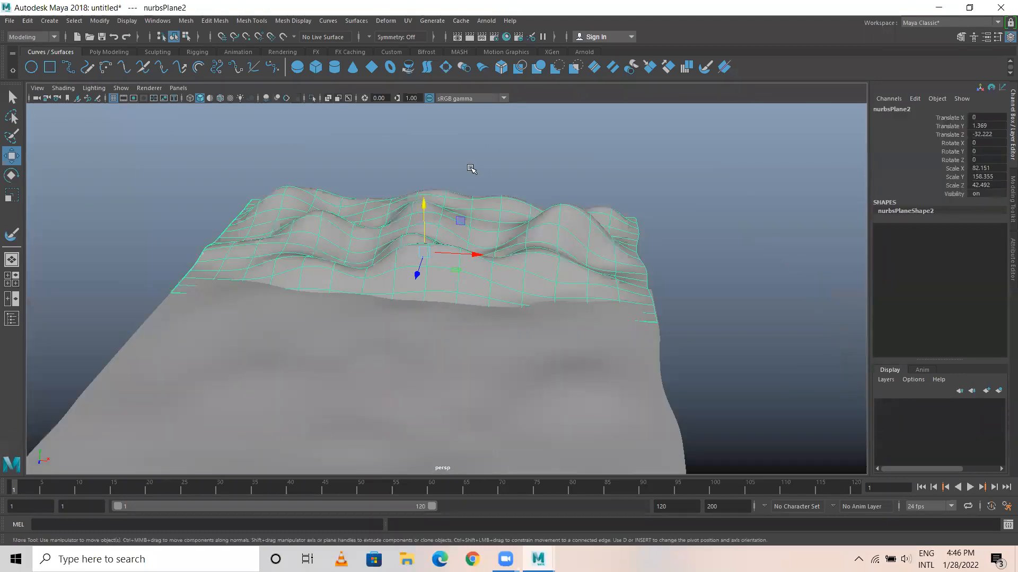
pyautogui.click(214, 20)
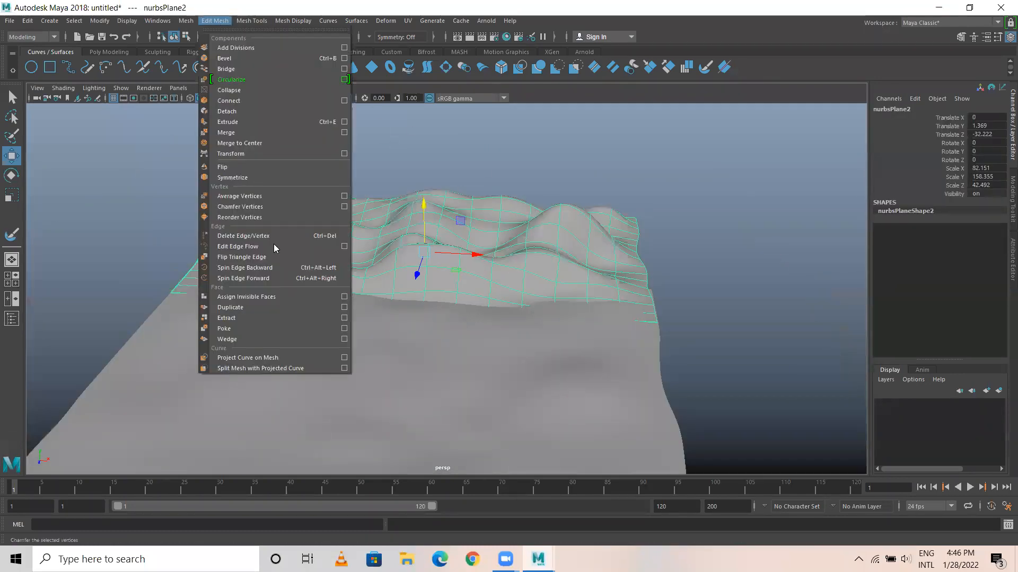
pyautogui.click(347, 22)
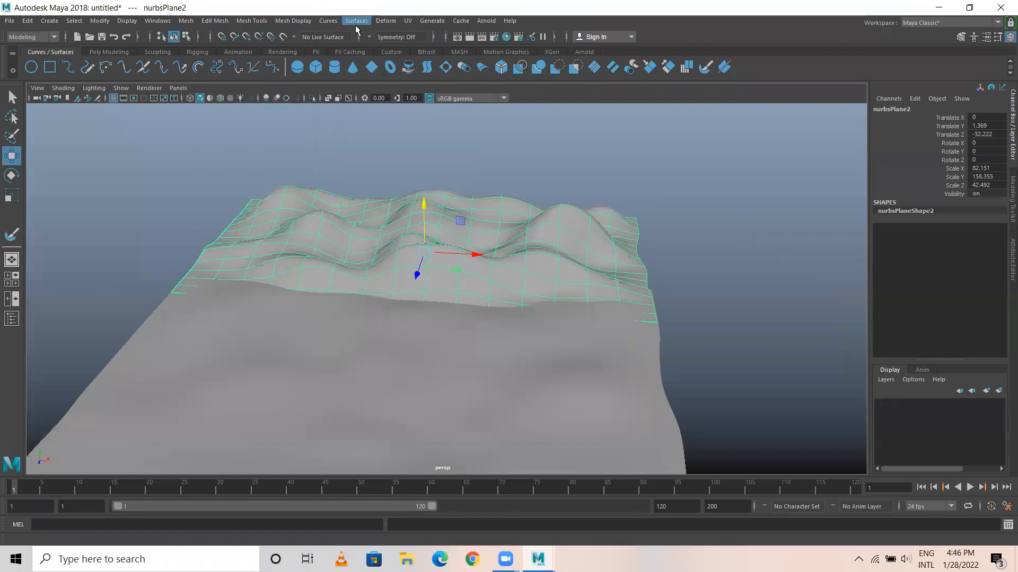
pyautogui.click(355, 21)
pyautogui.click(460, 353)
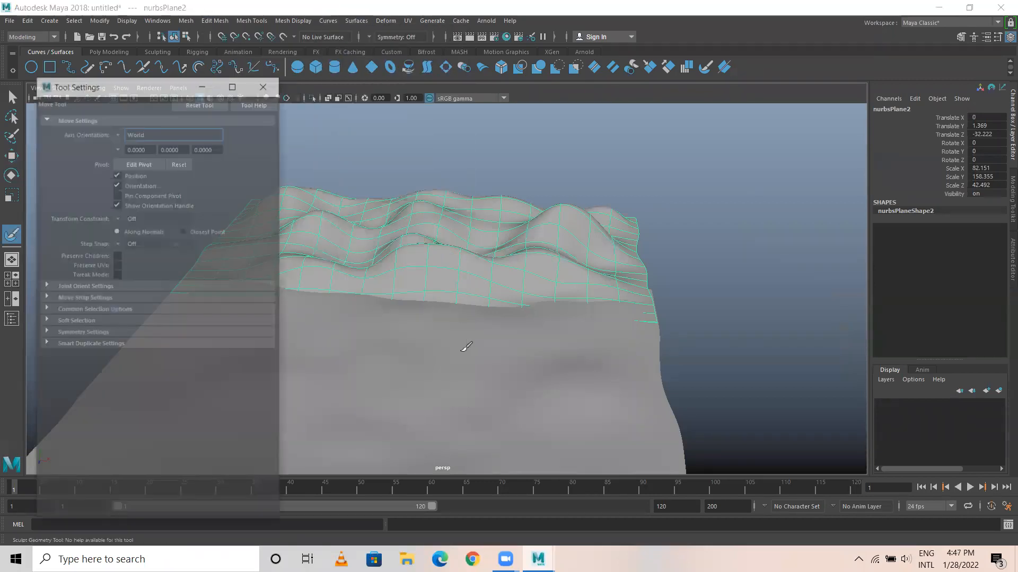
pyautogui.moveTo(146, 91); pyautogui.dragTo(134, 89)
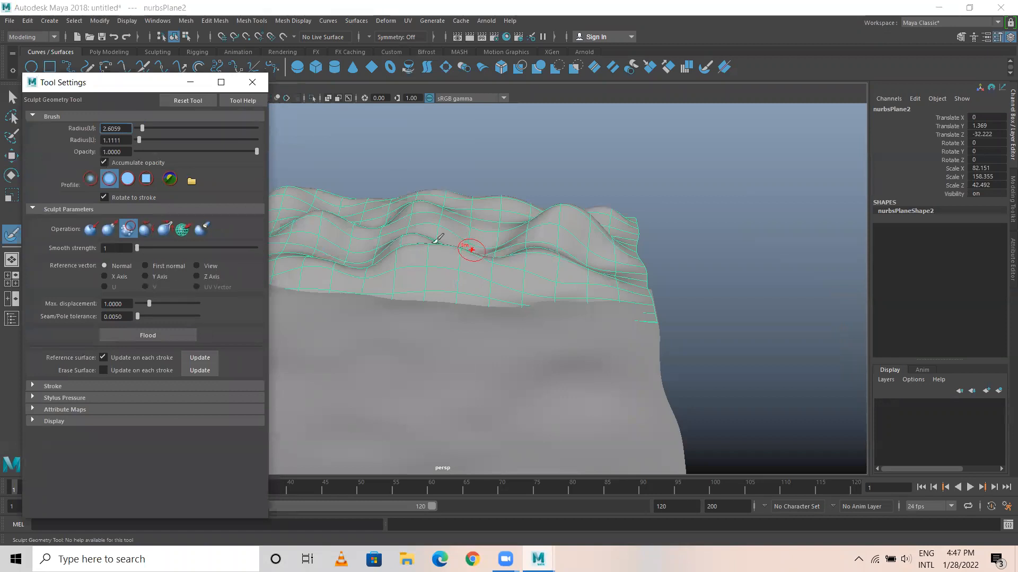
# Deepen the valleys between the mountain ridges with the sculpt brush's Push operation.
pyautogui.click(90, 229)
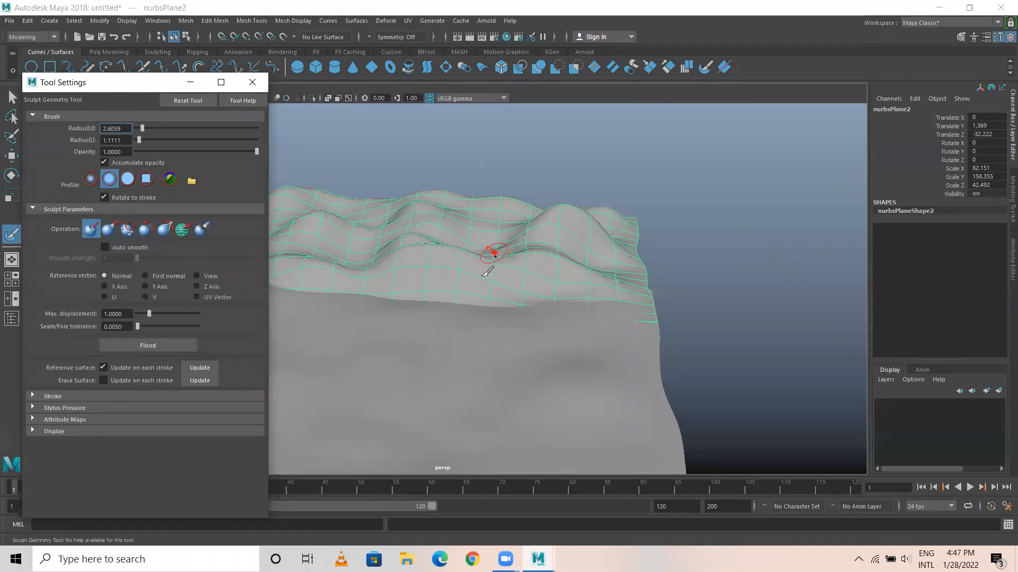
pyautogui.moveTo(435, 268)
pyautogui.mouseDown()
pyautogui.moveTo(495, 255)
pyautogui.moveTo(482, 266)
pyautogui.mouseUp()
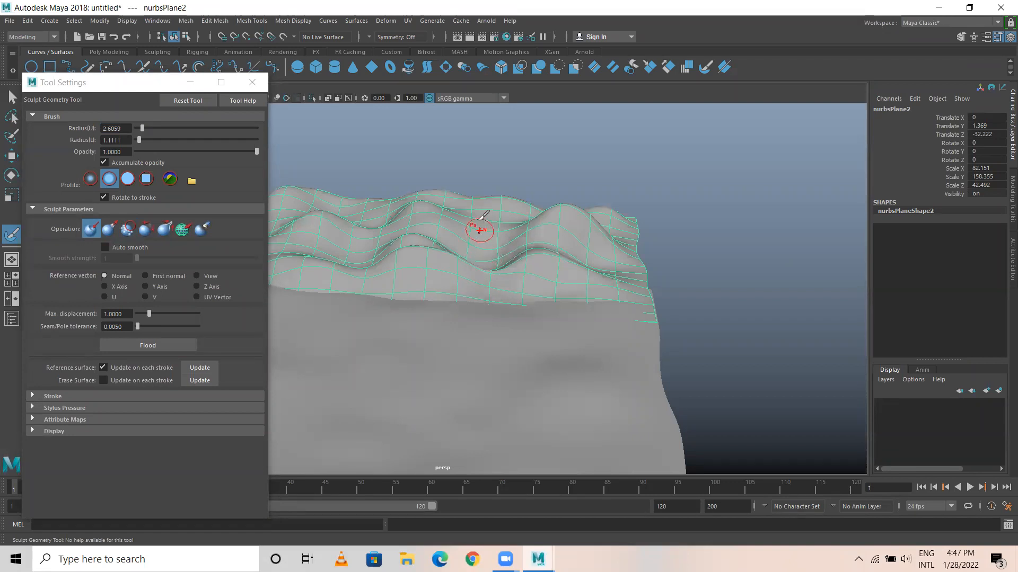
pyautogui.moveTo(609, 289)
pyautogui.keyDown('alt'); pyautogui.mouseDown()
pyautogui.moveTo(485, 239)
pyautogui.moveTo(664, 275)
pyautogui.moveTo(574, 239)
pyautogui.mouseUp(); pyautogui.keyUp('alt')
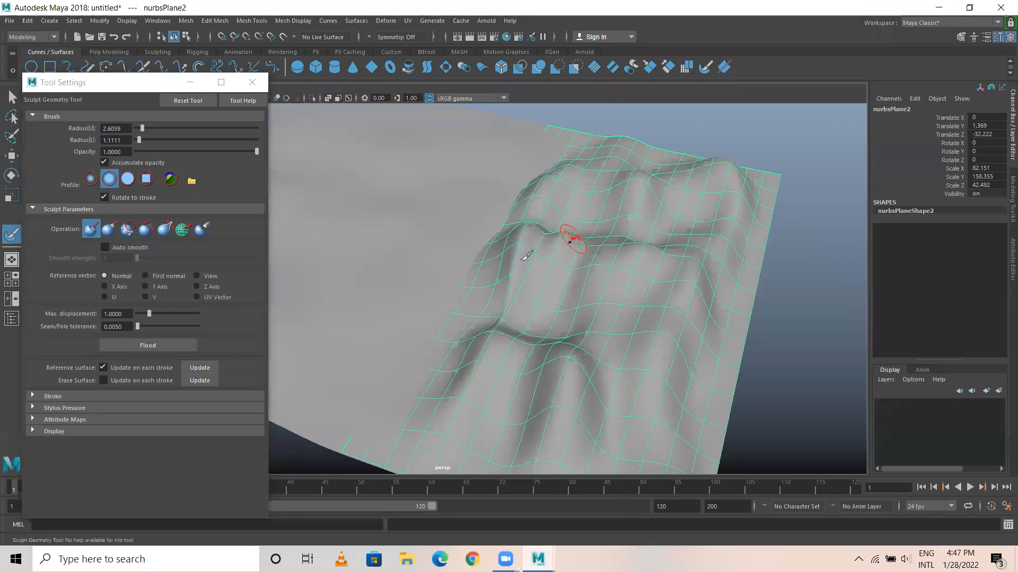
# Sculpt the mountain ridges with the Relax operation, then leave the sculpt tool for the Move tool.
pyautogui.click(146, 231)
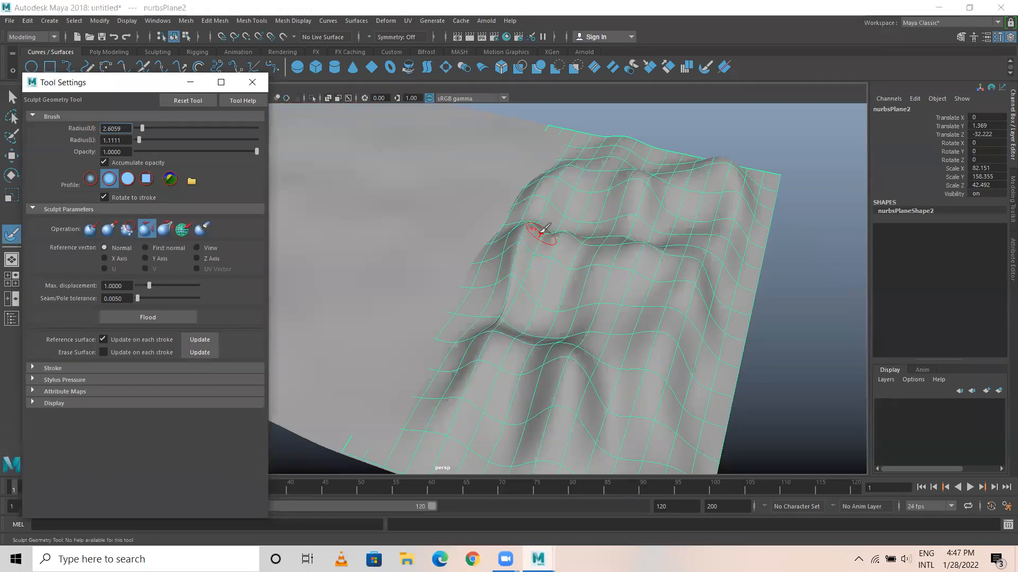
pyautogui.moveTo(571, 350)
pyautogui.mouseDown()
pyautogui.moveTo(662, 359)
pyautogui.moveTo(663, 272)
pyautogui.moveTo(804, 263)
pyautogui.moveTo(579, 170)
pyautogui.mouseUp()
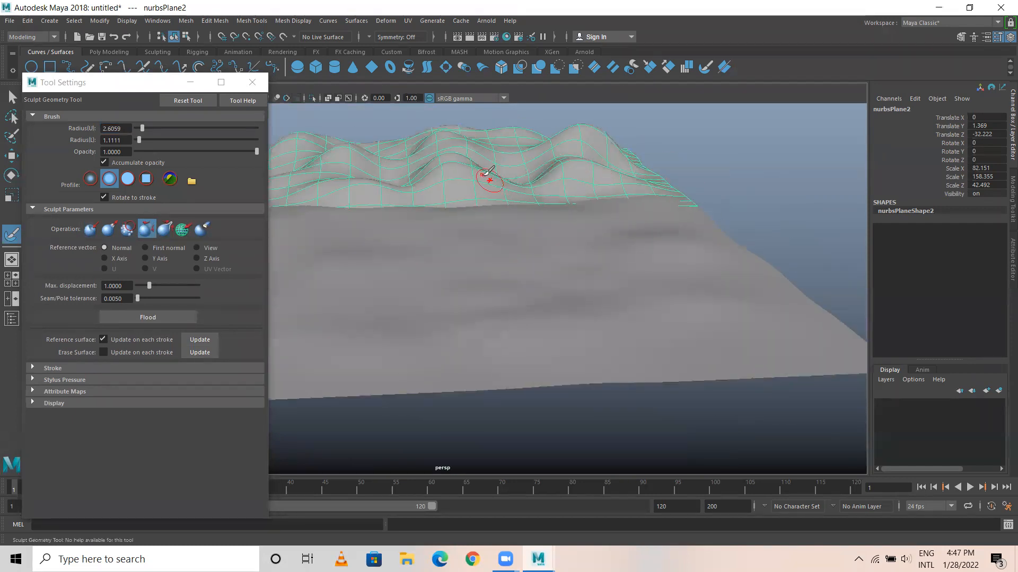
pyautogui.click(253, 82)
pyautogui.press('w')
# Stretch the mountain terrain vertically to a Y scale of about 210.8 and deselect it.
pyautogui.keyDown('alt'); pyautogui.moveTo(668, 198); pyautogui.dragTo(536, 188); pyautogui.keyUp('alt')
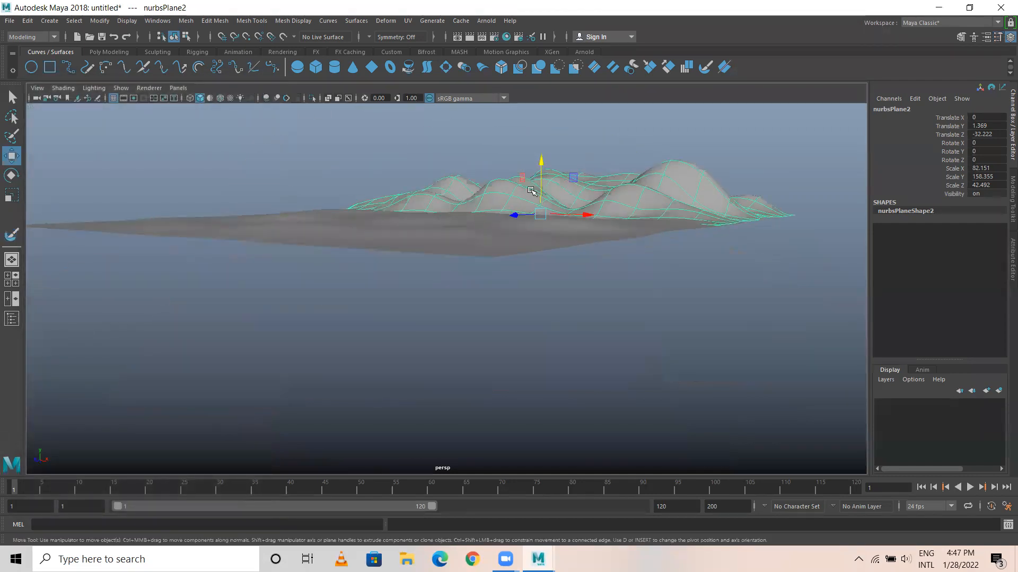
pyautogui.keyDown('alt'); pyautogui.moveTo(535, 189); pyautogui.dragTo(670, 220, button='right'); pyautogui.keyUp('alt')
pyautogui.keyDown('alt'); pyautogui.moveTo(669, 220); pyautogui.dragTo(630, 300, button='middle'); pyautogui.keyUp('alt')
pyautogui.keyDown('alt'); pyautogui.moveTo(630, 299); pyautogui.dragTo(638, 174, button='right'); pyautogui.keyUp('alt')
pyautogui.click(638, 175)
pyautogui.click(625, 258)
pyautogui.press('r')
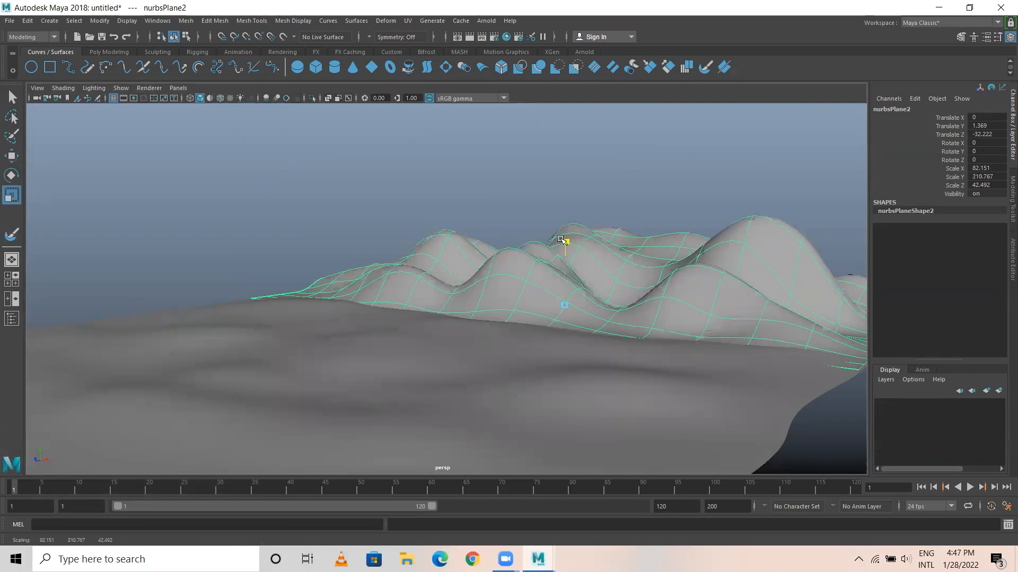
pyautogui.click(591, 211)
pyautogui.keyDown('alt'); pyautogui.moveTo(591, 211); pyautogui.dragTo(541, 272); pyautogui.keyUp('alt')
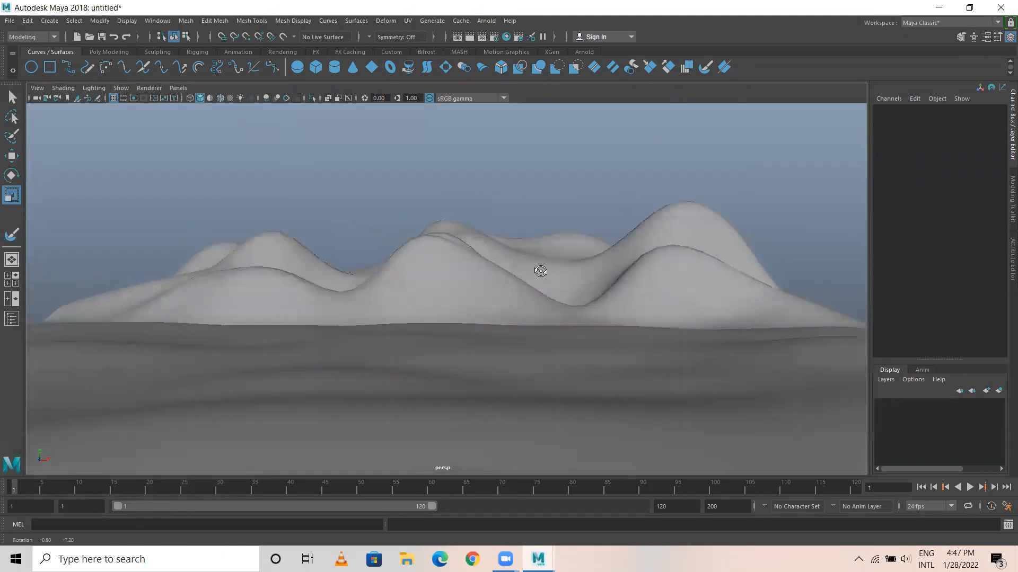
# Reduce the mountain terrain's vertical scale to make lower peaks, and deselect it.
pyautogui.click(594, 256)
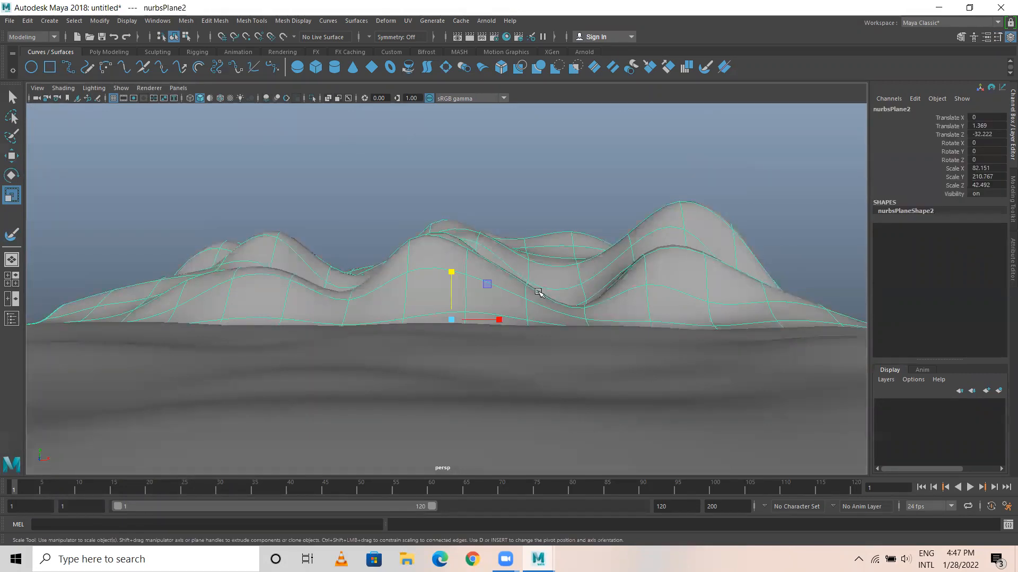
pyautogui.moveTo(450, 273); pyautogui.dragTo(450, 288)
pyautogui.click(550, 247)
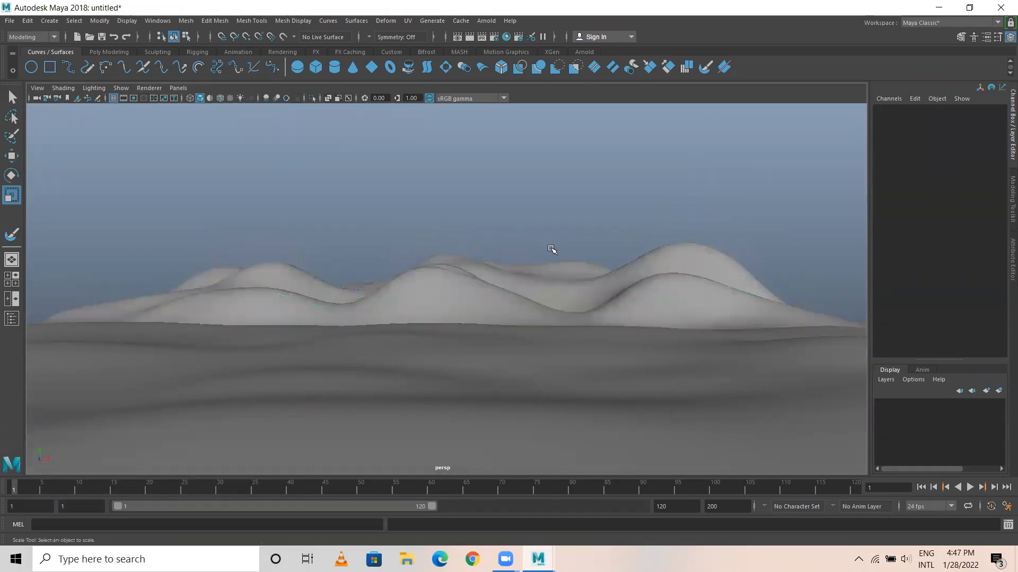
pyautogui.keyDown('alt'); pyautogui.moveTo(549, 247); pyautogui.dragTo(550, 210, button='middle'); pyautogui.keyUp('alt')
# Flatten the front terrain slightly by reducing its Y scale, and deselect it.
pyautogui.click(398, 348)
pyautogui.moveTo(381, 276); pyautogui.dragTo(382, 292)
pyautogui.click(464, 183)
pyautogui.keyDown('alt'); pyautogui.moveTo(536, 268); pyautogui.dragTo(503, 259, button='middle'); pyautogui.keyUp('alt')
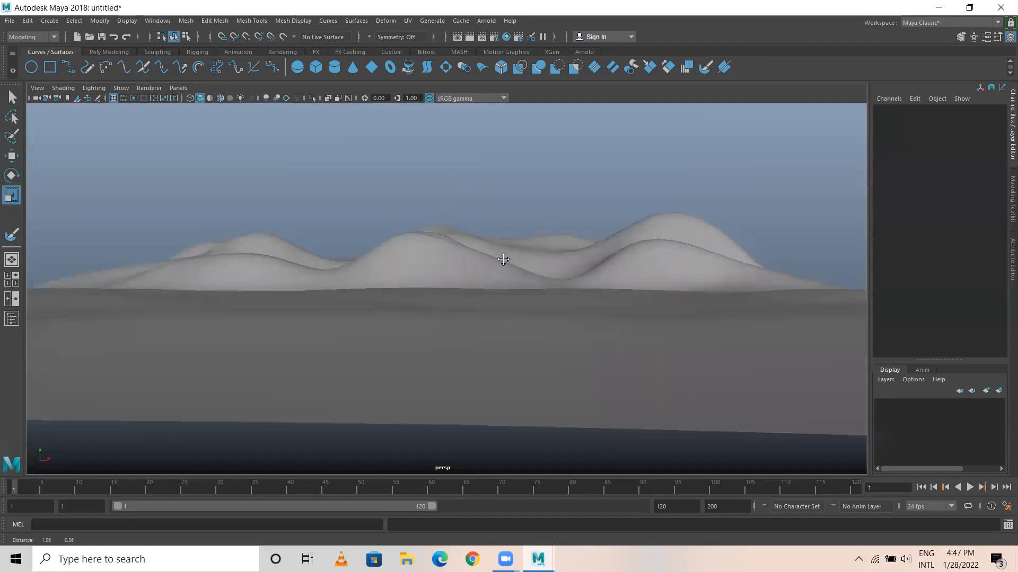
# Create a NURBS cube at the origin and raise it above the terrain to about 2.2 on Y.
pyautogui.keyDown('alt'); pyautogui.moveTo(503, 259); pyautogui.dragTo(553, 312, button='right'); pyautogui.keyUp('alt')
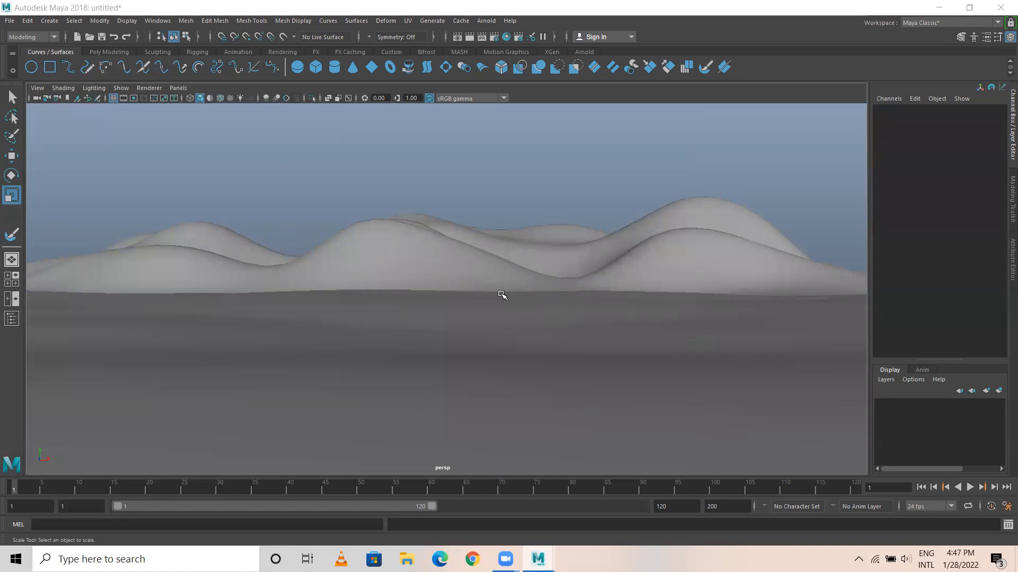
pyautogui.keyDown('alt'); pyautogui.moveTo(577, 311); pyautogui.dragTo(343, 307); pyautogui.keyUp('alt')
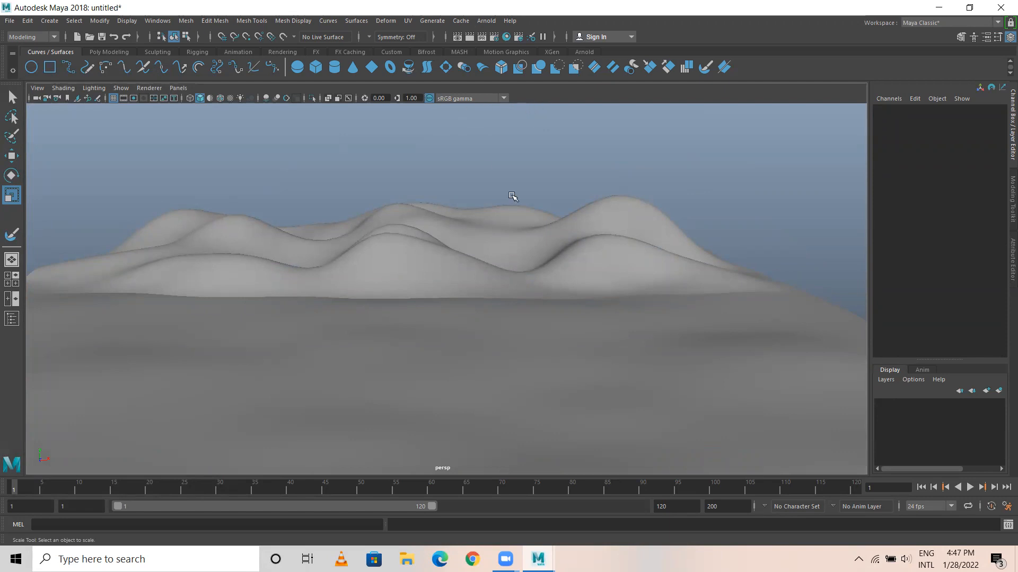
pyautogui.keyDown('alt'); pyautogui.moveTo(393, 159); pyautogui.dragTo(396, 269); pyautogui.keyUp('alt')
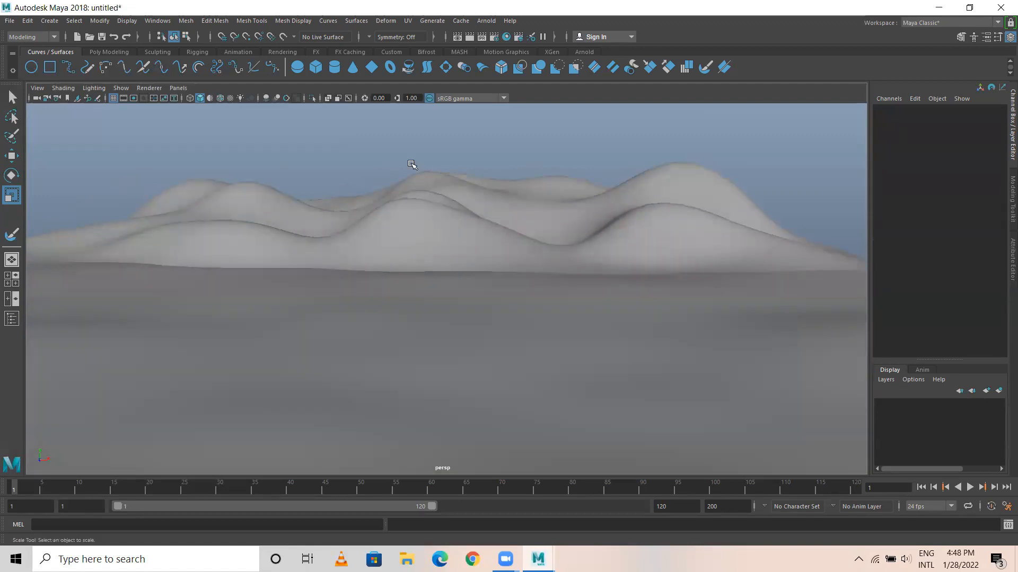
pyautogui.click(317, 68)
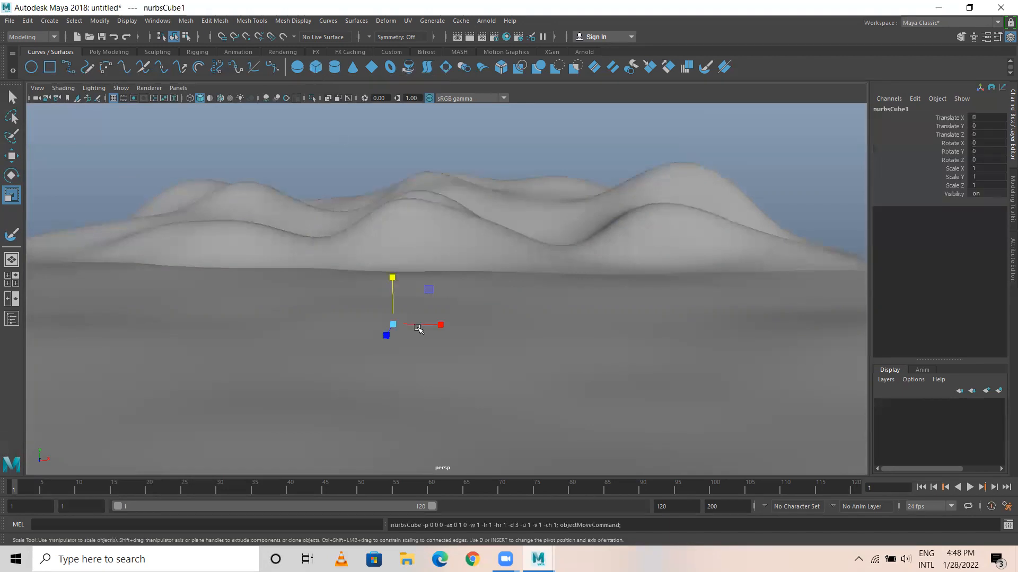
pyautogui.moveTo(393, 276); pyautogui.dragTo(417, 262)
pyautogui.keyDown('alt'); pyautogui.moveTo(524, 299); pyautogui.dragTo(419, 299); pyautogui.keyUp('alt')
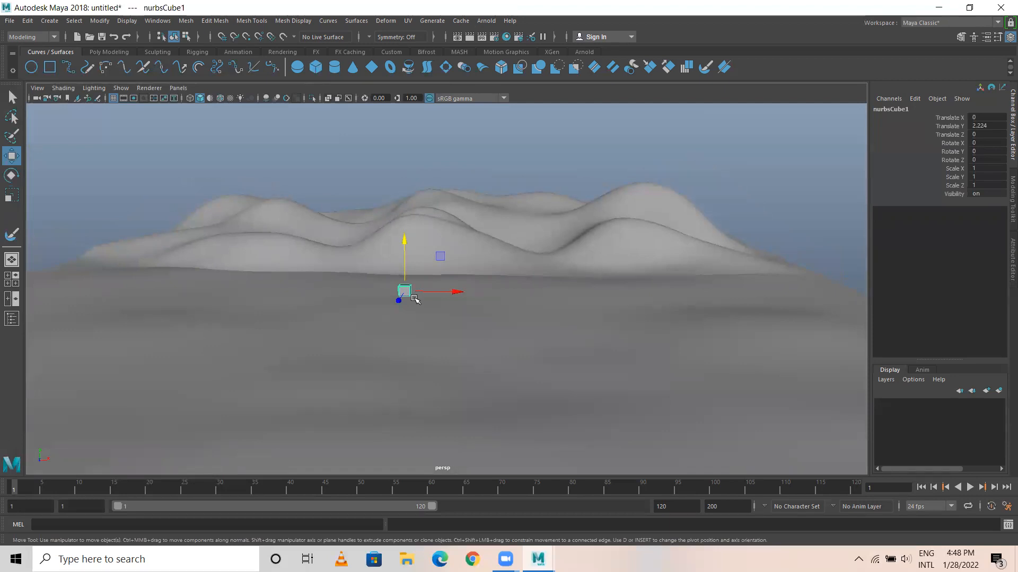
# Check the cube against the ground from a low angle and raise it to about 2.35 on Y.
pyautogui.keyDown('alt'); pyautogui.moveTo(450, 360); pyautogui.dragTo(350, 289); pyautogui.keyUp('alt')
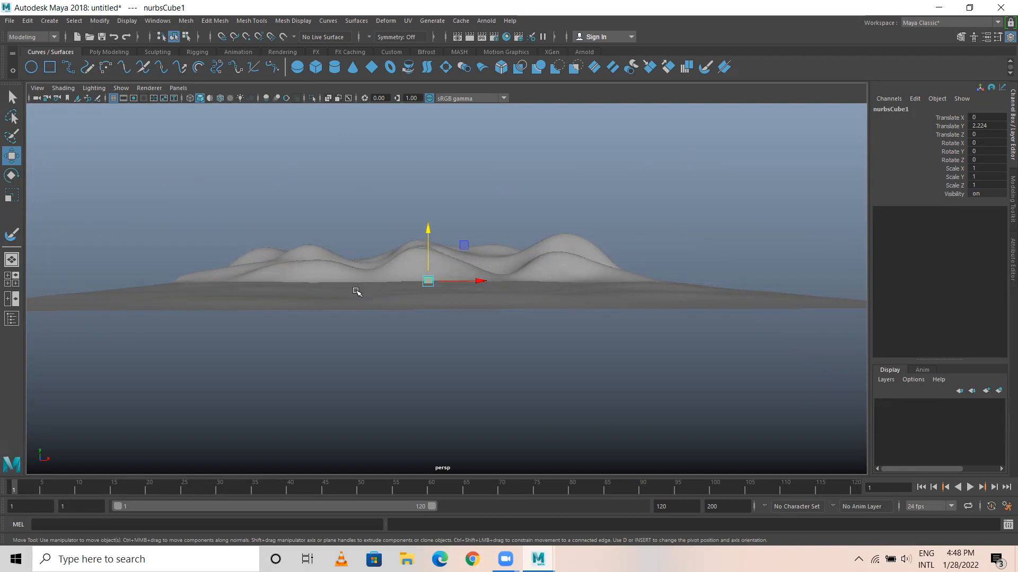
pyautogui.keyDown('alt'); pyautogui.moveTo(391, 237); pyautogui.dragTo(648, 291, button='right'); pyautogui.keyUp('alt')
pyautogui.keyDown('alt'); pyautogui.moveTo(565, 238); pyautogui.dragTo(459, 209, button='middle'); pyautogui.keyUp('alt')
pyautogui.keyDown('alt'); pyautogui.moveTo(459, 208); pyautogui.dragTo(460, 184); pyautogui.keyUp('alt')
pyautogui.moveTo(472, 128); pyautogui.dragTo(476, 108)
pyautogui.keyDown('alt'); pyautogui.moveTo(535, 219); pyautogui.dragTo(458, 219, button='right'); pyautogui.keyUp('alt')
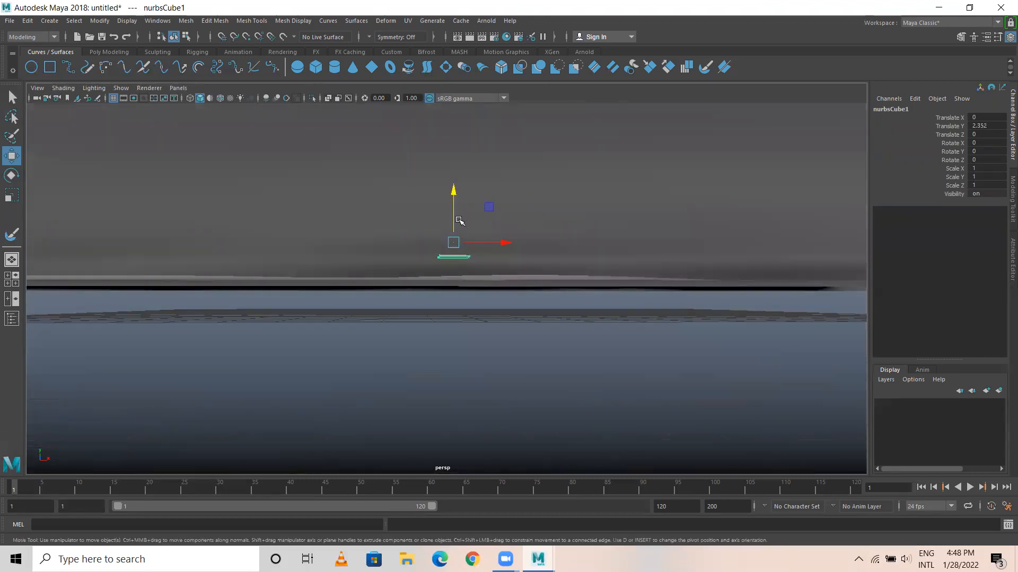
pyautogui.keyDown('alt'); pyautogui.moveTo(420, 219); pyautogui.dragTo(411, 242); pyautogui.keyUp('alt')
# Frame the cube and move it back toward the mountains to about -4.09 on Z.
pyautogui.scroll(-15, 459, 290)
pyautogui.keyDown('alt'); pyautogui.moveTo(463, 301); pyautogui.dragTo(484, 325); pyautogui.keyUp('alt')
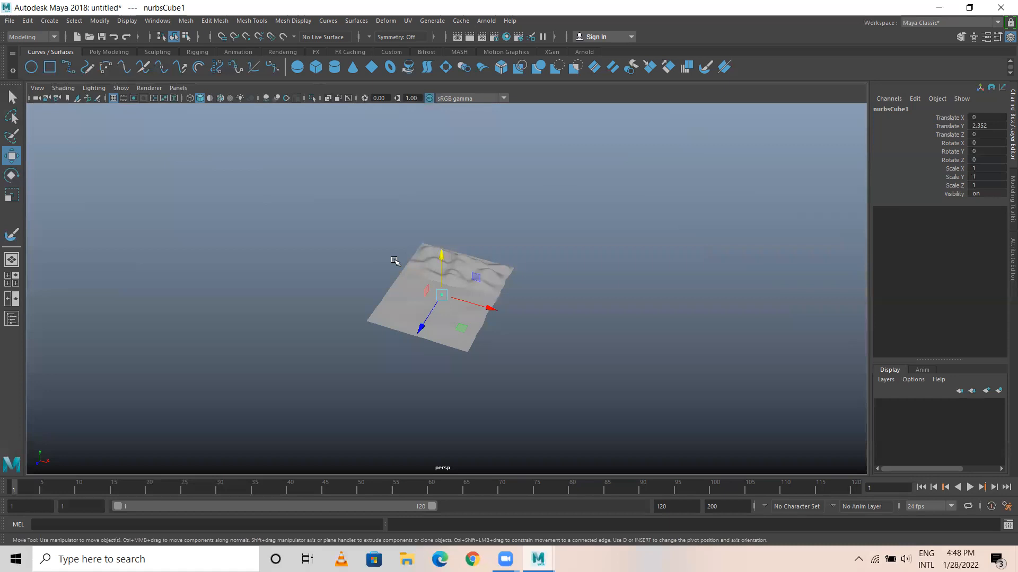
pyautogui.press('f')
pyautogui.scroll(-5, 398, 257)
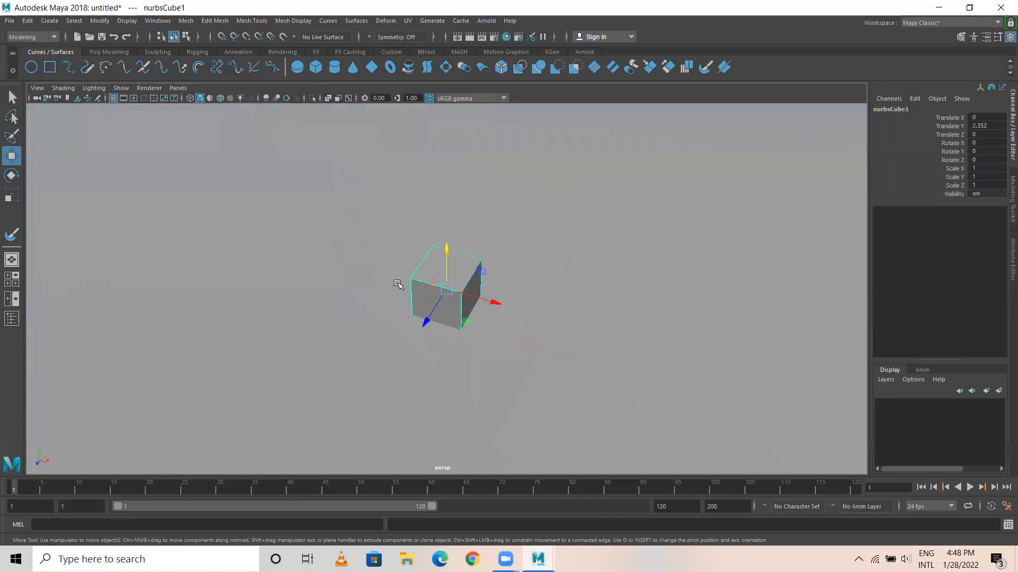
pyautogui.keyDown('alt'); pyautogui.moveTo(398, 284); pyautogui.dragTo(423, 275); pyautogui.keyUp('alt')
pyautogui.keyDown('alt'); pyautogui.moveTo(558, 305); pyautogui.dragTo(708, 339, button='right'); pyautogui.keyUp('alt')
pyautogui.keyDown('alt'); pyautogui.moveTo(707, 339); pyautogui.dragTo(693, 363); pyautogui.keyUp('alt')
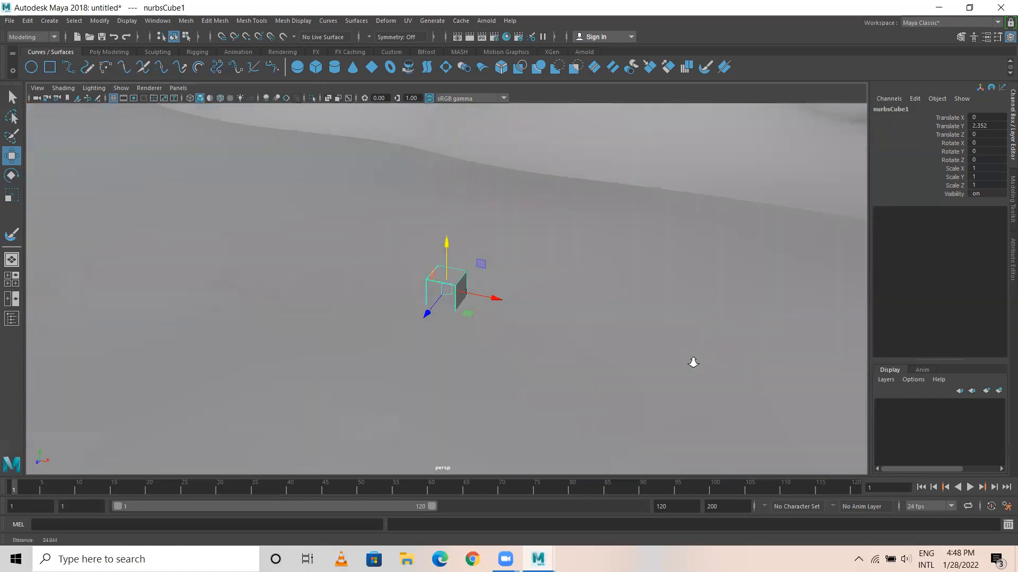
pyautogui.keyDown('alt'); pyautogui.moveTo(286, 326); pyautogui.dragTo(584, 300); pyautogui.keyUp('alt')
pyautogui.keyDown('alt'); pyautogui.moveTo(340, 300); pyautogui.dragTo(536, 304); pyautogui.keyUp('alt')
pyautogui.keyDown('alt'); pyautogui.moveTo(339, 255); pyautogui.dragTo(463, 336, button='middle'); pyautogui.keyUp('alt')
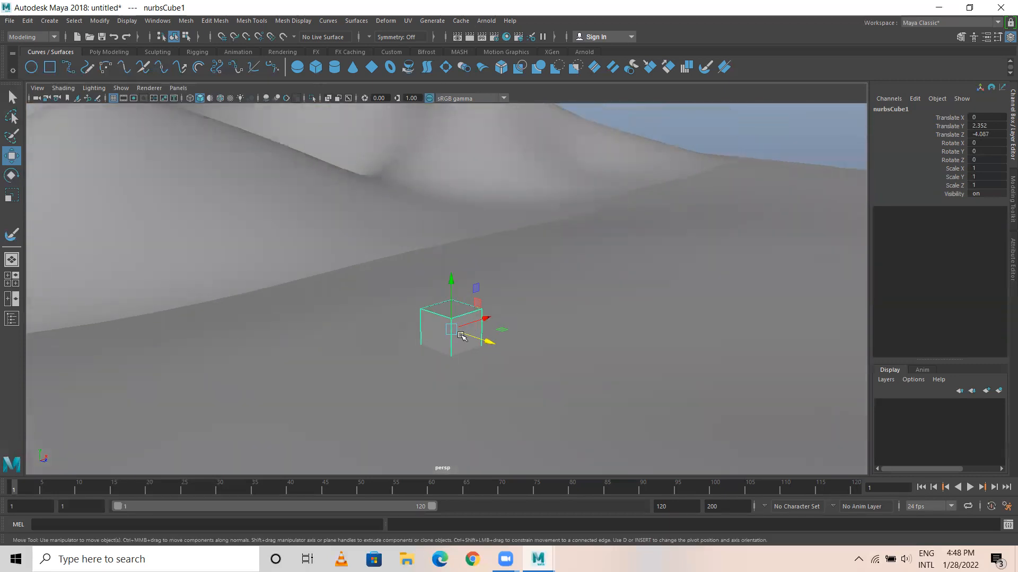
pyautogui.keyDown('alt'); pyautogui.moveTo(464, 336); pyautogui.dragTo(402, 327); pyautogui.keyUp('alt')
# Create a NURBS cylinder and show the scene from the top in wireframe.
pyautogui.keyDown('alt'); pyautogui.moveTo(556, 383); pyautogui.dragTo(673, 400, button='right'); pyautogui.keyUp('alt')
pyautogui.keyDown('alt'); pyautogui.moveTo(589, 305); pyautogui.dragTo(471, 225, button='middle'); pyautogui.keyUp('alt')
pyautogui.keyDown('alt'); pyautogui.moveTo(471, 226); pyautogui.dragTo(381, 281); pyautogui.keyUp('alt')
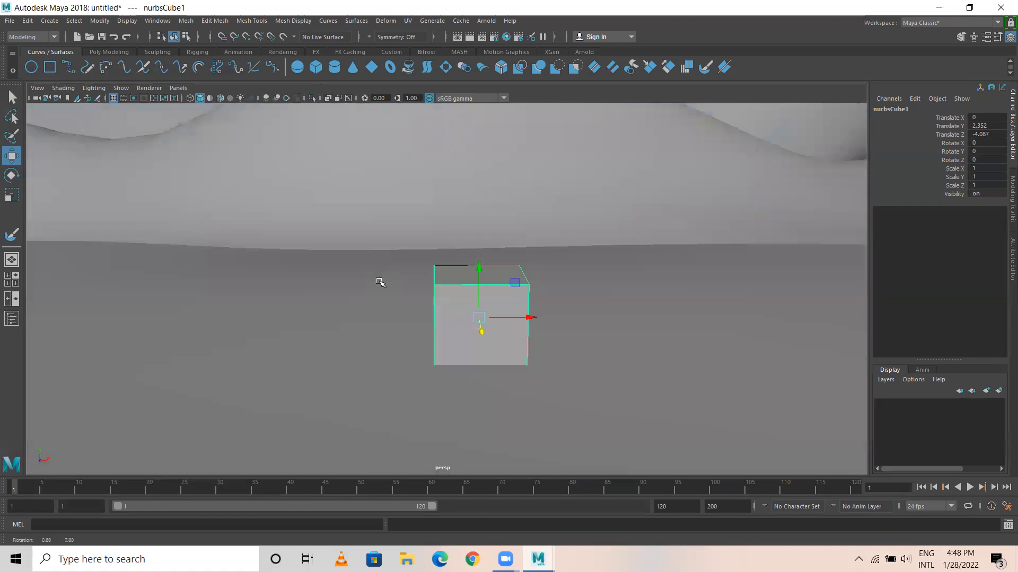
pyautogui.click(335, 68)
pyautogui.press('space')
pyautogui.press('space')
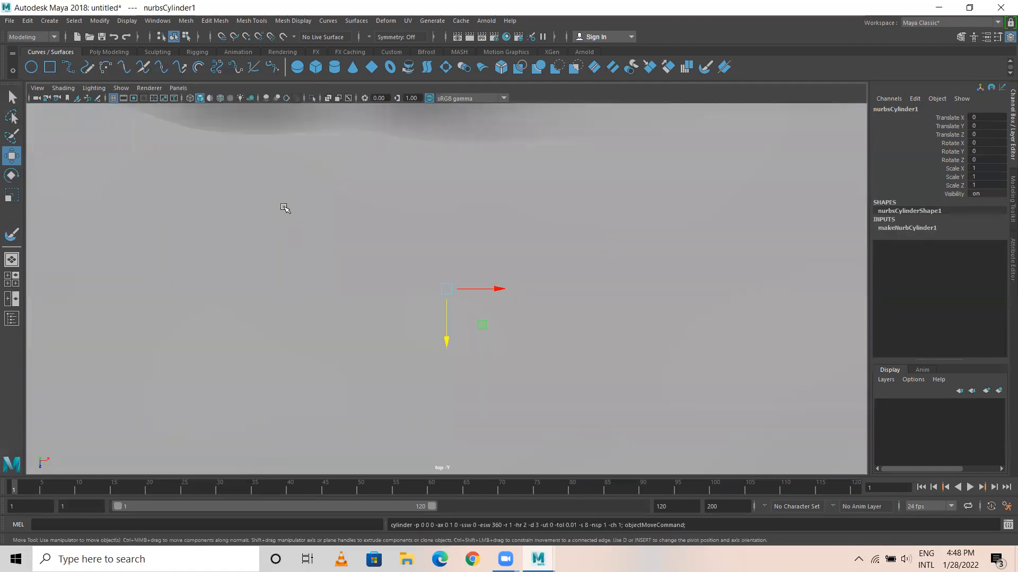
pyautogui.press('4')
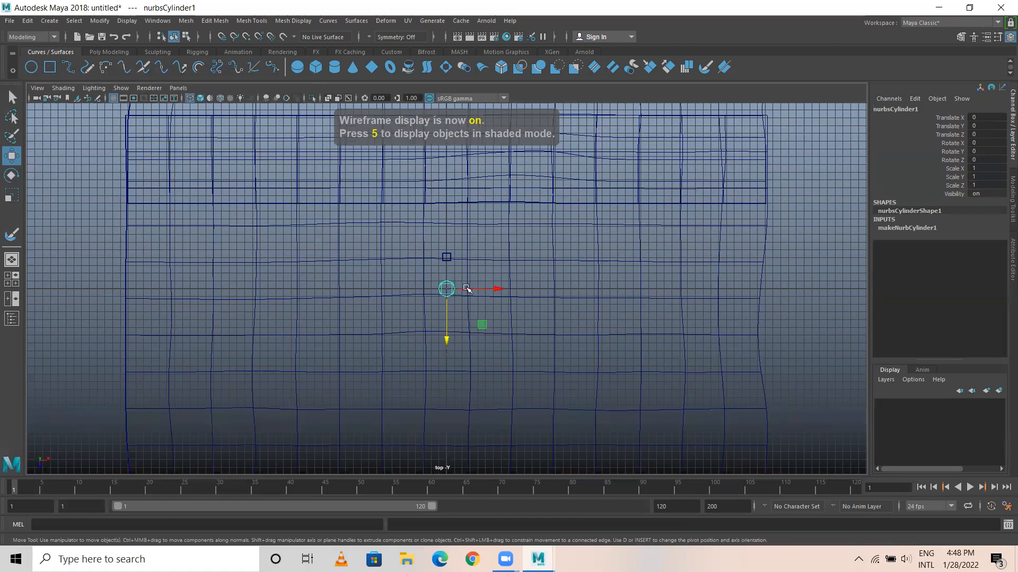
# Move the cylinder near the cube's front corner at about -0.64 X, -3.33 Z, and scale it uniformly to about 0.2.
pyautogui.scroll(5, 467, 289)
pyautogui.moveTo(445, 341); pyautogui.dragTo(445, 216)
pyautogui.keyDown('alt'); pyautogui.moveTo(482, 226); pyautogui.dragTo(507, 327, button='middle'); pyautogui.keyUp('alt')
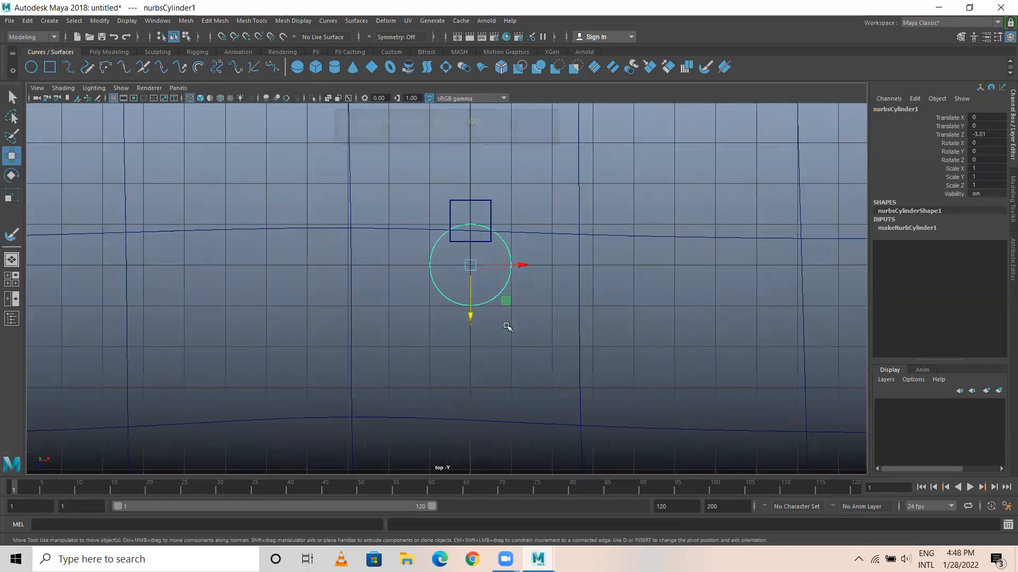
pyautogui.moveTo(470, 265); pyautogui.dragTo(390, 247)
pyautogui.press('r')
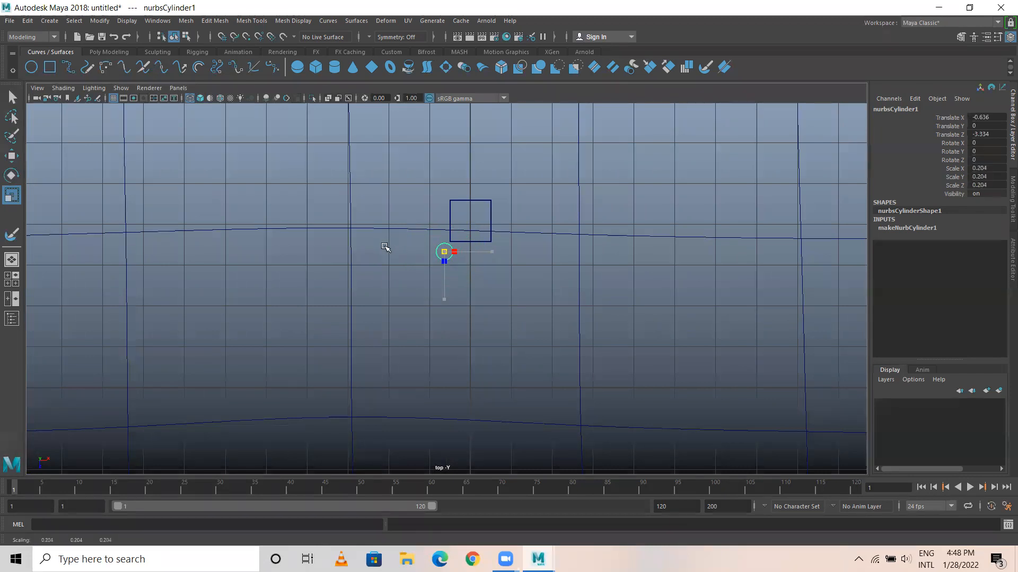
pyautogui.press('w')
# Shrink the cylinder to a uniform scale of about 0.093 and position it on the cube's front corner at about -0.54 X, -3.57 Z.
pyautogui.scroll(3, 445, 281)
pyautogui.keyDown('alt'); pyautogui.moveTo(455, 272); pyautogui.dragTo(454, 340, button='middle'); pyautogui.keyUp('alt')
pyautogui.scroll(1, 529, 321)
pyautogui.scroll(1, 529, 321)
pyautogui.moveTo(432, 271); pyautogui.dragTo(443, 243)
pyautogui.press('r')
pyautogui.press('w')
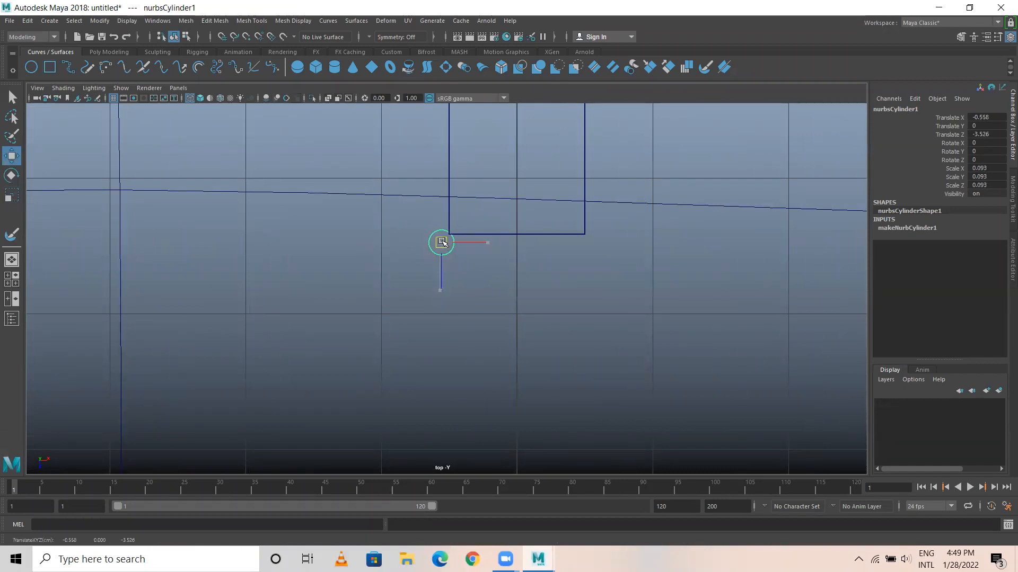
# Return to the perspective view and raise the cylinder to the cube's upper corner, at about 2.78 on Y.
pyautogui.press('space')
pyautogui.press('space')
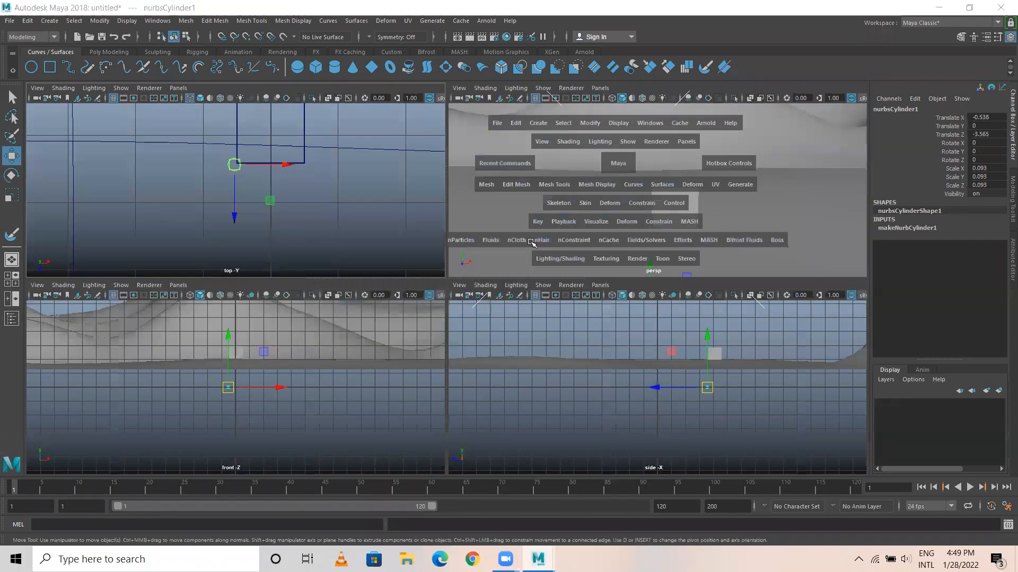
pyautogui.scroll(-3, 460, 365)
pyautogui.moveTo(440, 339); pyautogui.dragTo(434, 248)
pyautogui.scroll(10, 441, 316)
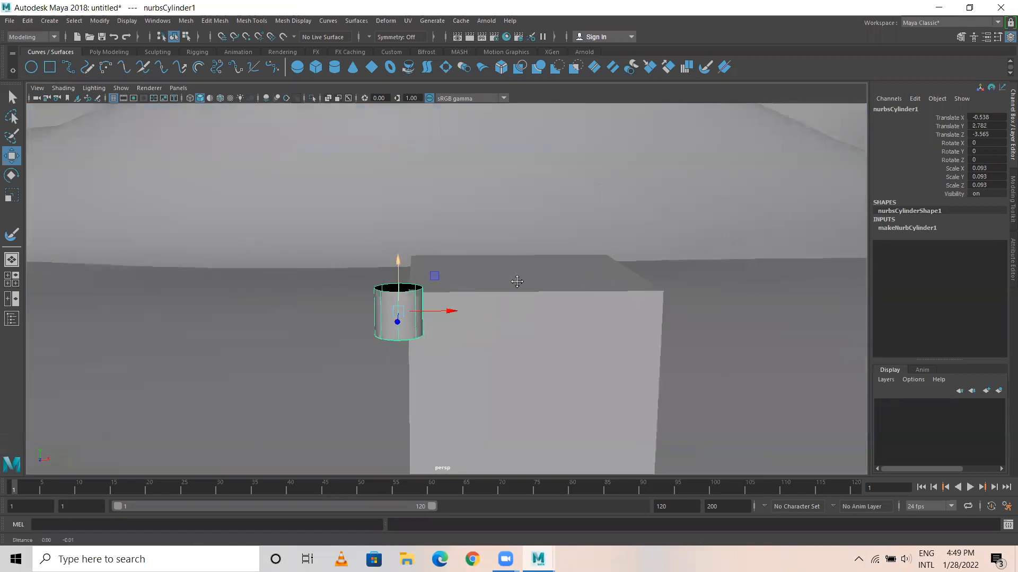
# Stretch the corner cylinder to about 0.554 in Scale Y and lower it to about 2.46 on Y beside the cube.
pyautogui.keyDown('alt'); pyautogui.moveTo(518, 282); pyautogui.dragTo(514, 243, button='middle'); pyautogui.keyUp('alt')
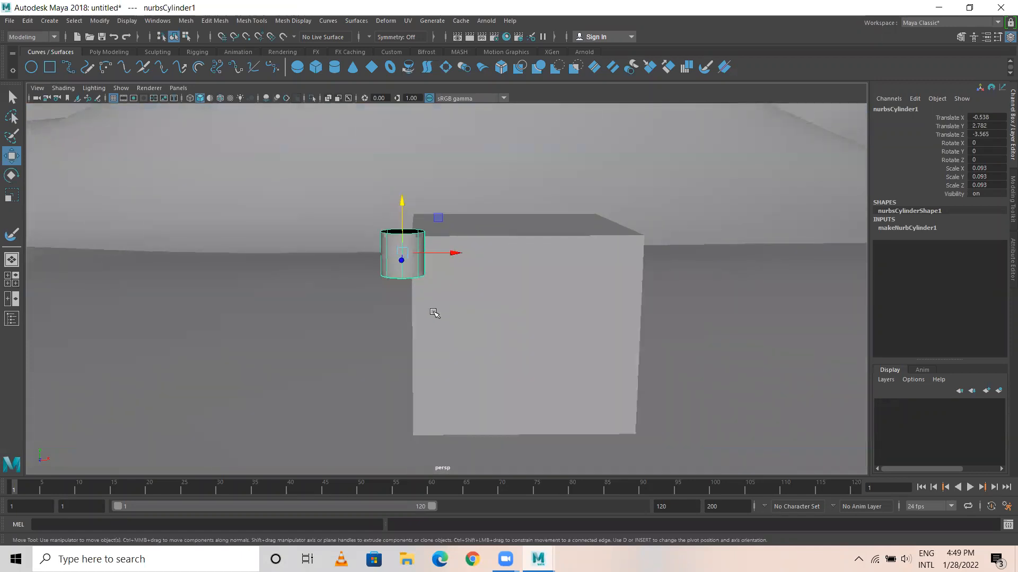
pyautogui.press('r')
pyautogui.moveTo(401, 205); pyautogui.dragTo(402, 80)
pyautogui.moveTo(402, 204); pyautogui.dragTo(400, 179)
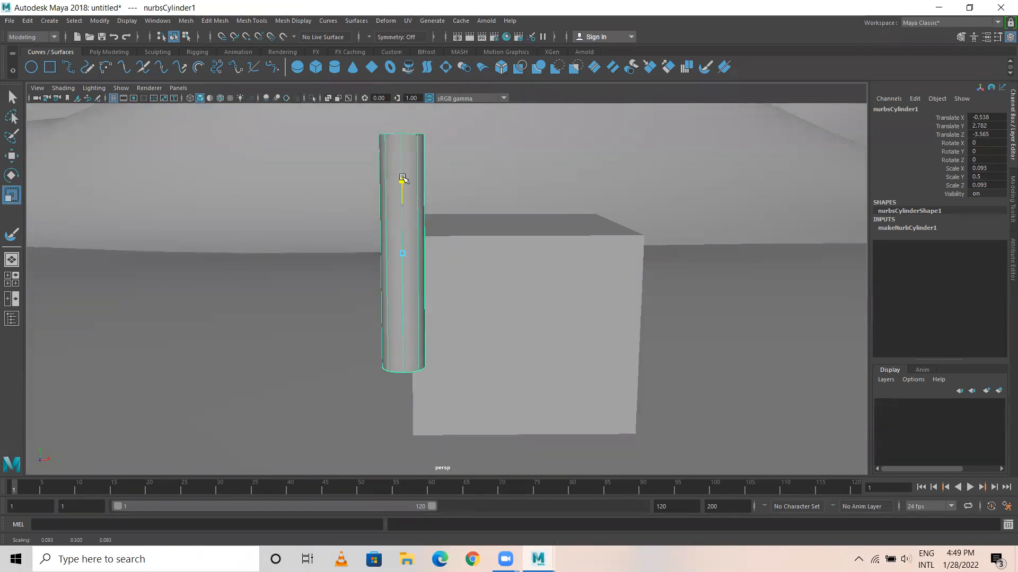
pyautogui.scroll(-3, 472, 293)
pyautogui.press('w')
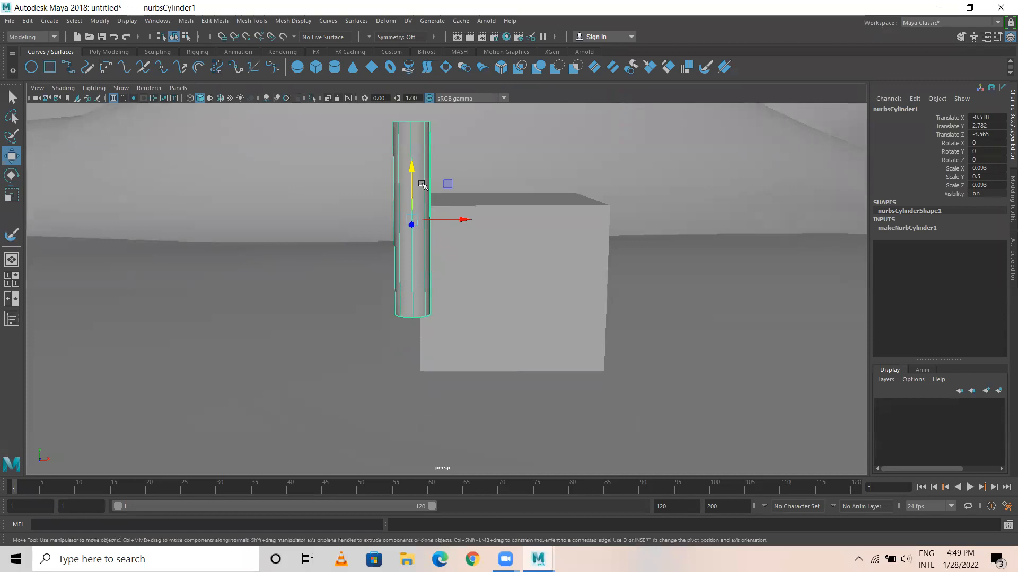
pyautogui.moveTo(411, 170); pyautogui.dragTo(416, 229)
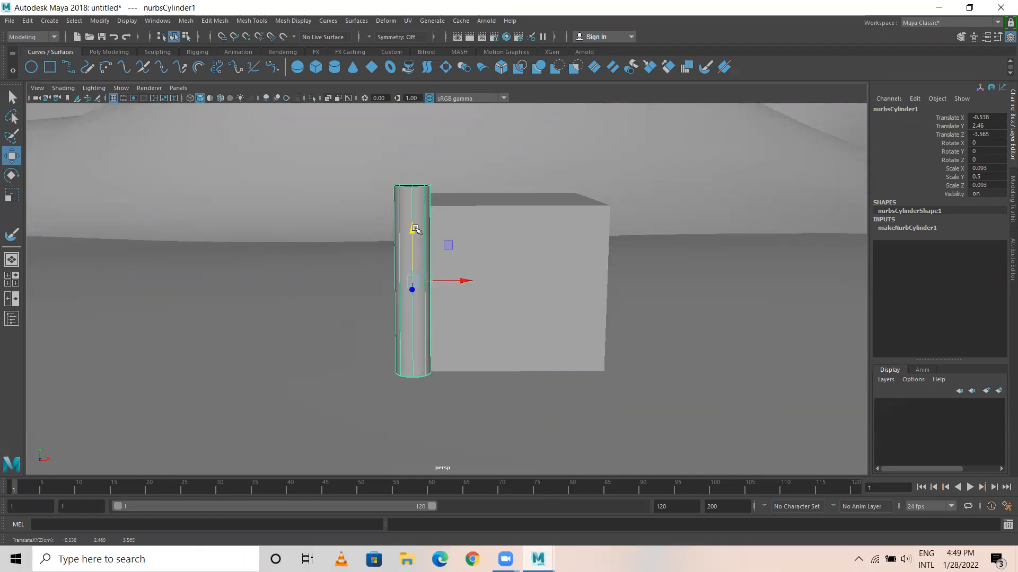
pyautogui.press('r')
pyautogui.press('w')
# Create a NURBS cone and, seen from the top, centre it on the cylinder at about -0.53 X, -3.57 Z, scaled uniformly to about 0.19.
pyautogui.keyDown('alt'); pyautogui.moveTo(523, 231); pyautogui.dragTo(455, 275); pyautogui.keyUp('alt')
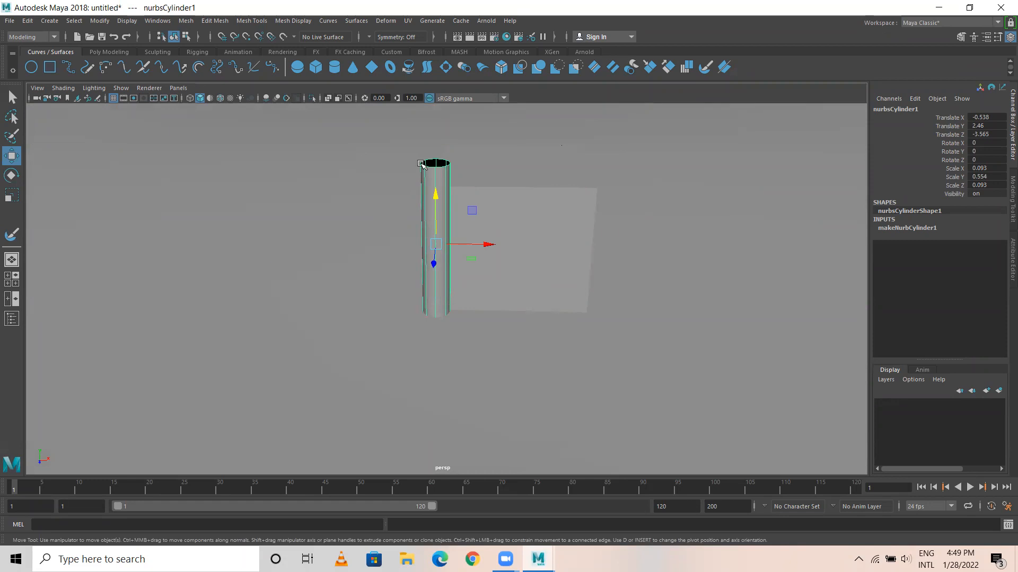
pyautogui.keyDown('alt'); pyautogui.moveTo(596, 254); pyautogui.dragTo(541, 243); pyautogui.keyUp('alt')
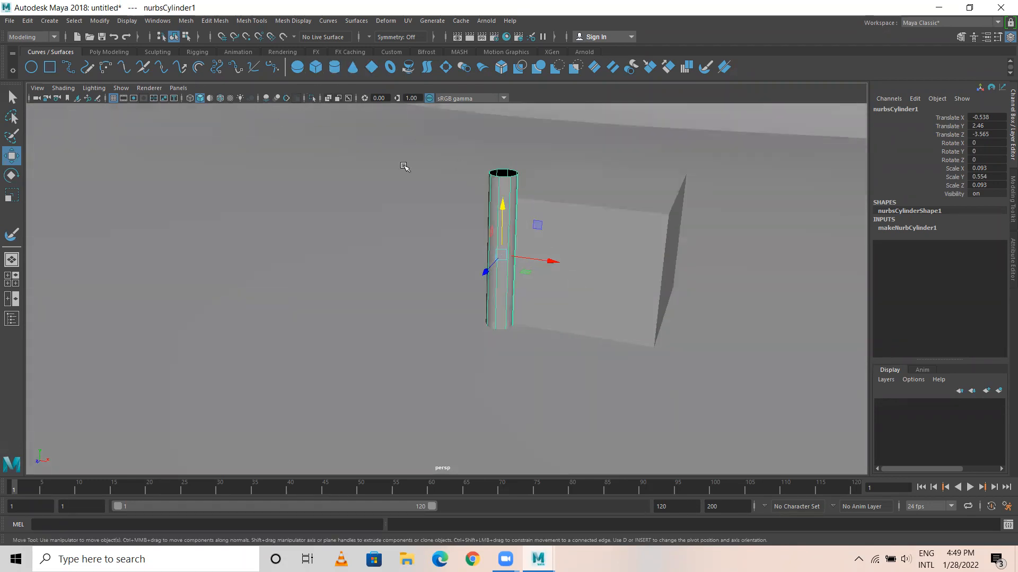
pyautogui.click(352, 68)
pyautogui.press('space')
pyautogui.press('space')
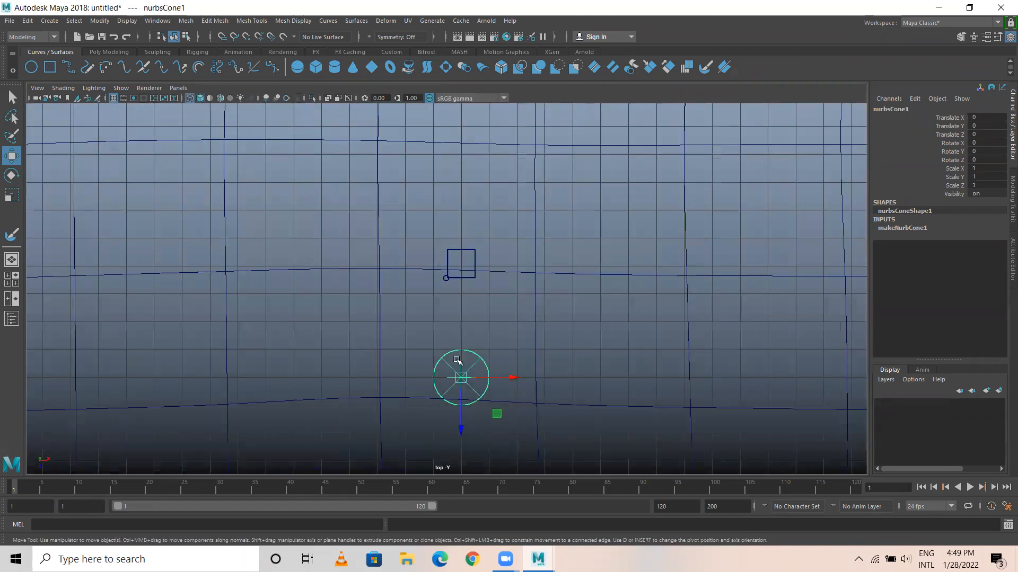
pyautogui.moveTo(464, 380); pyautogui.dragTo(450, 280)
pyautogui.scroll(5, 456, 298)
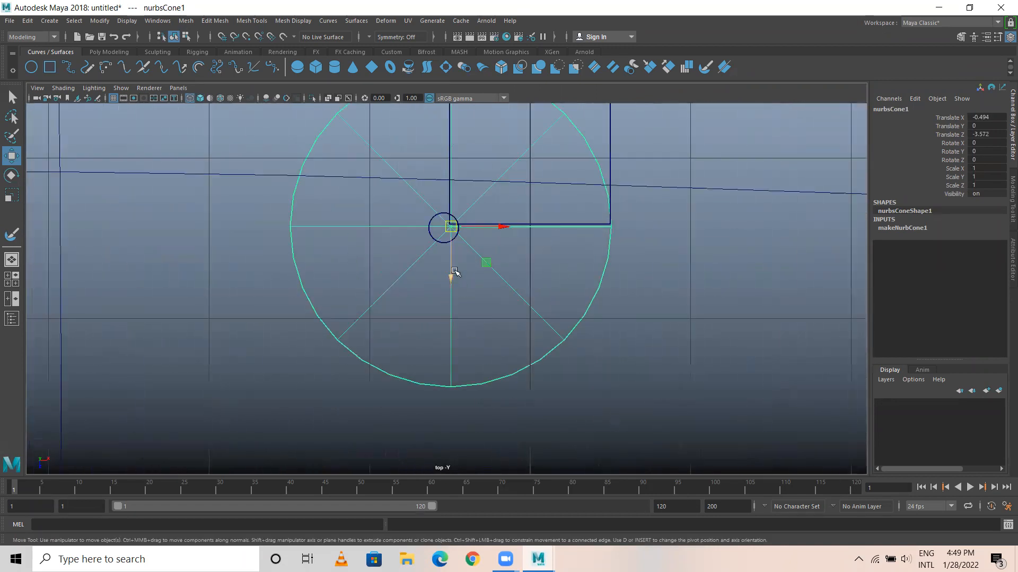
pyautogui.moveTo(449, 230); pyautogui.dragTo(216, 231)
pyautogui.press('r')
pyautogui.press('w')
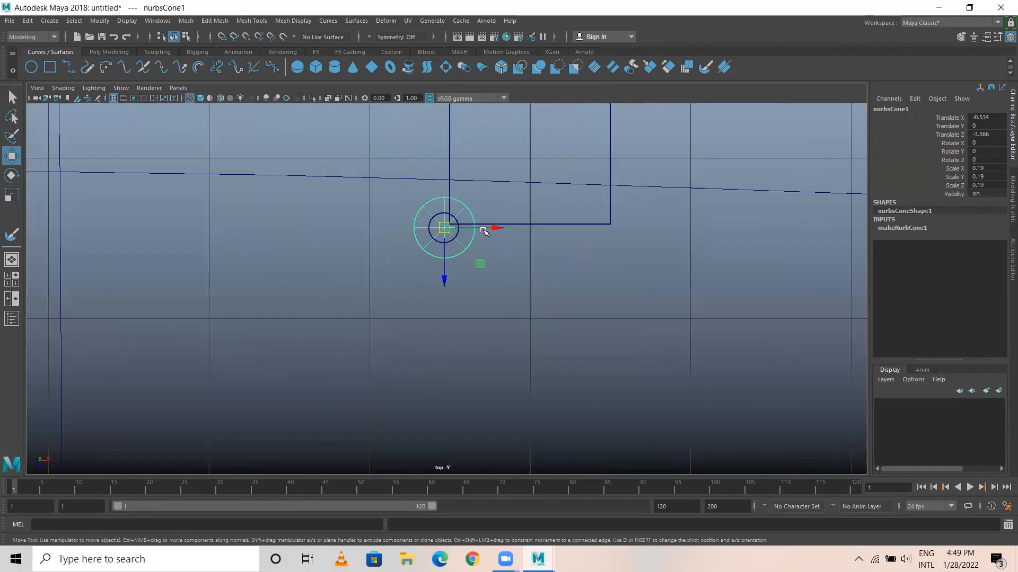
# Return to the perspective view and raise the cone onto the cylinder's top as a tower roof.
pyautogui.press('space')
pyautogui.press('space')
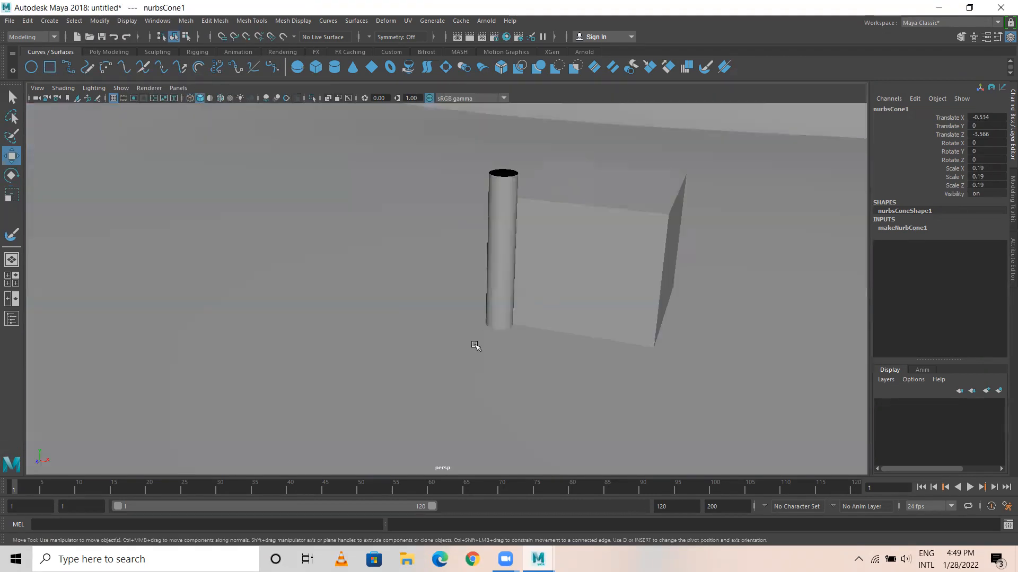
pyautogui.scroll(-4, 475, 346)
pyautogui.keyDown('alt'); pyautogui.moveTo(483, 366); pyautogui.dragTo(476, 198); pyautogui.keyUp('alt')
pyautogui.click(442, 159)
pyautogui.scroll(6, 742, 322)
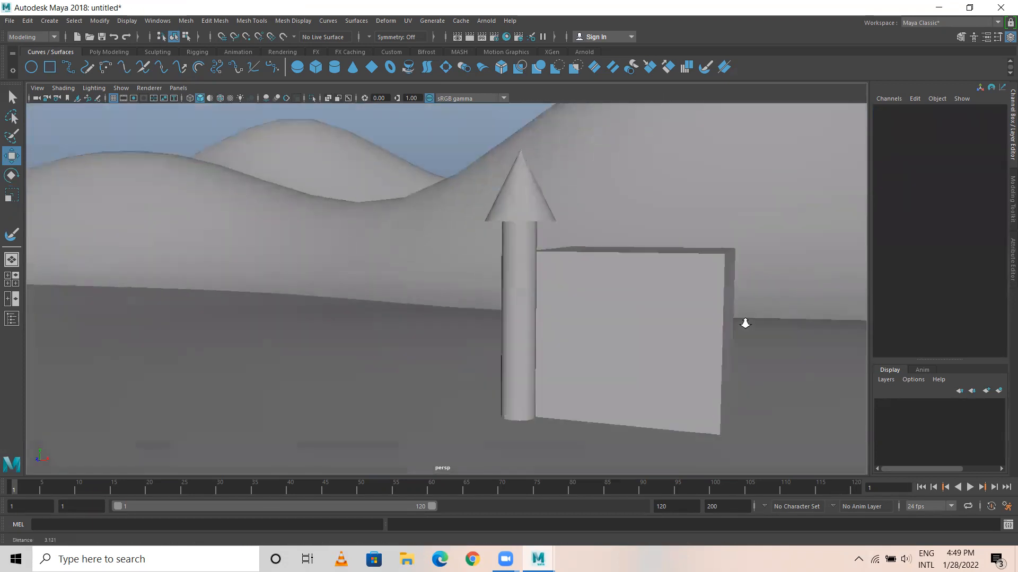
pyautogui.keyDown('alt'); pyautogui.moveTo(530, 222); pyautogui.dragTo(524, 259); pyautogui.keyUp('alt')
pyautogui.scroll(-3, 566, 230)
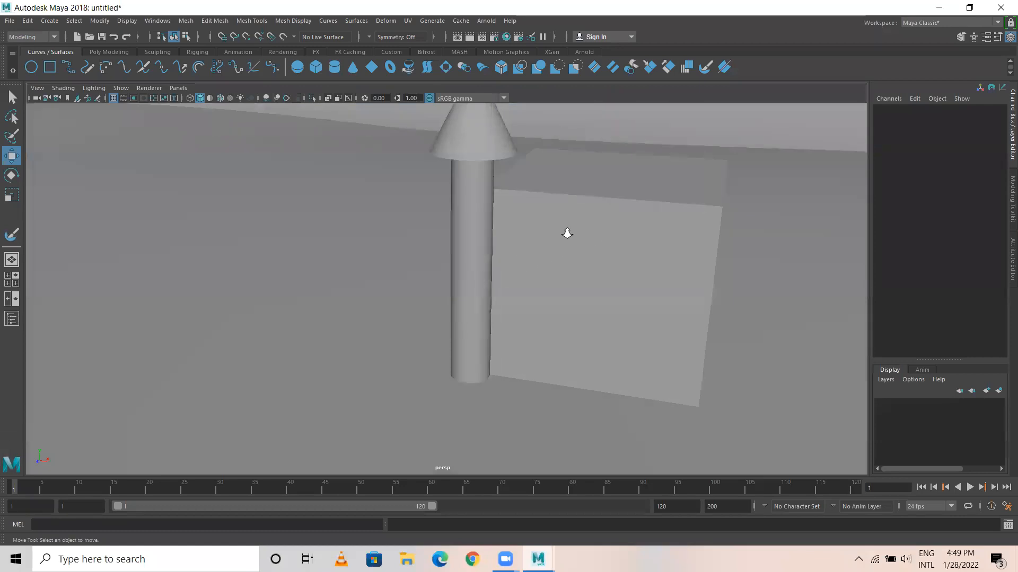
# From the top view, duplicate the cylinder and cone together and move the copy to the cube's other front corner at about 0.51 X.
pyautogui.scroll(-3, 493, 244)
pyautogui.press('space')
pyautogui.press('space')
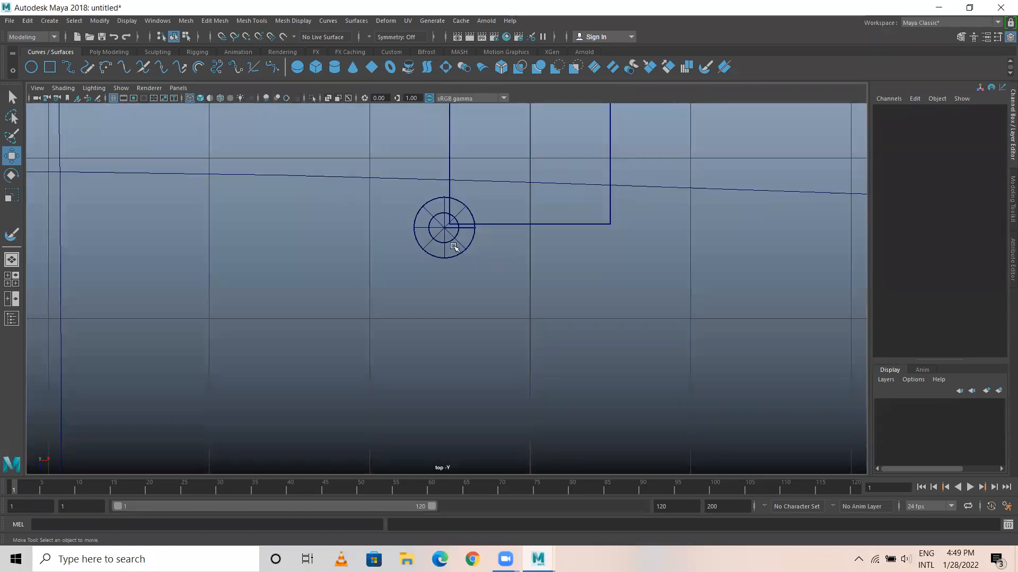
pyautogui.moveTo(412, 242); pyautogui.dragTo(448, 269)
pyautogui.scroll(-5, 483, 288)
pyautogui.scroll(3, 475, 320)
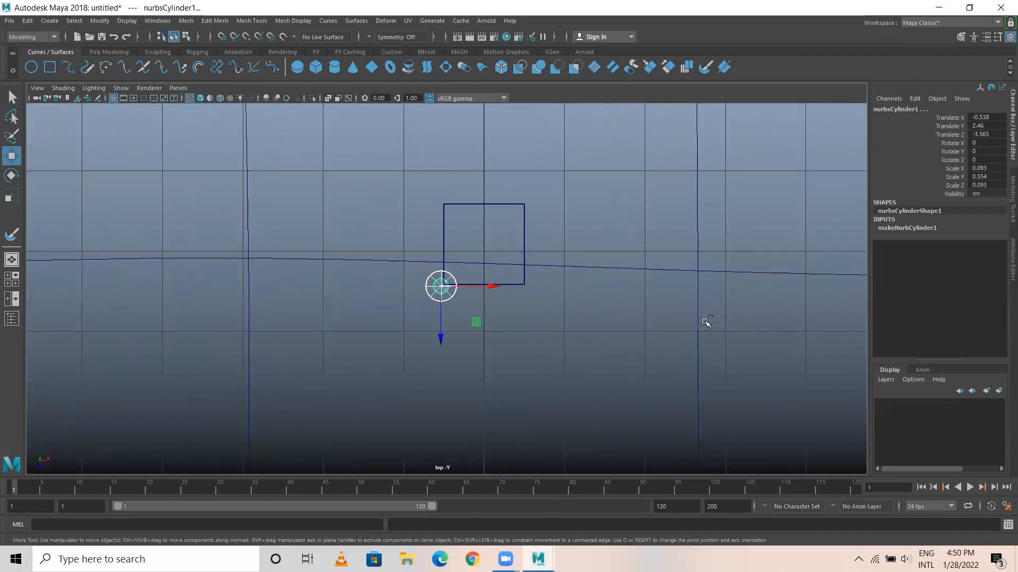
pyautogui.hotkey('ctrl', 'd')
pyautogui.moveTo(493, 287); pyautogui.dragTo(576, 292)
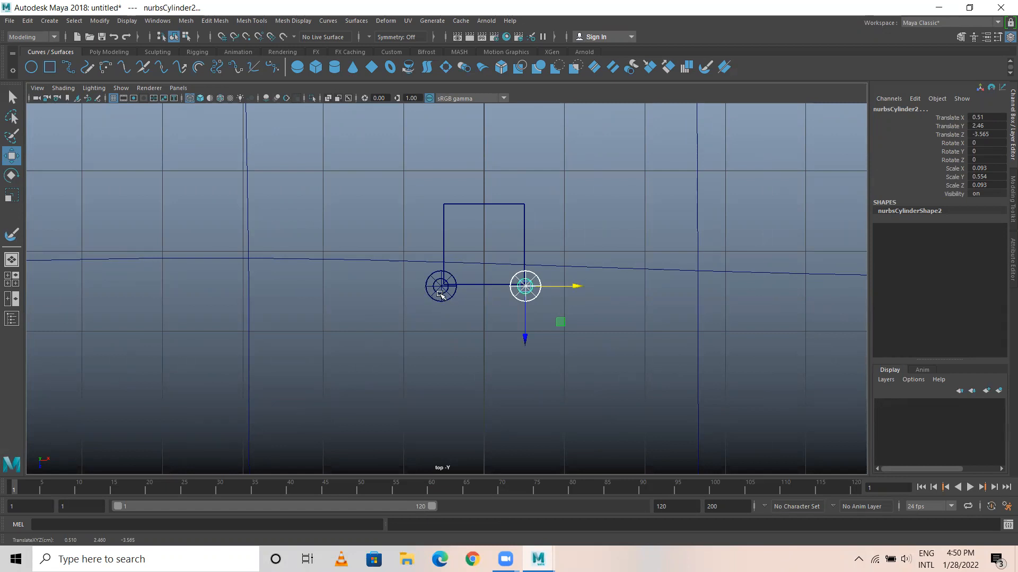
# Select both front towers only, duplicate them and move the copies to the cube's back corners at about -4.59 Z.
pyautogui.moveTo(425, 279); pyautogui.dragTo(559, 316)
pyautogui.keyDown('ctrl'); pyautogui.moveTo(429, 228); pyautogui.dragTo(593, 251); pyautogui.keyUp('ctrl')
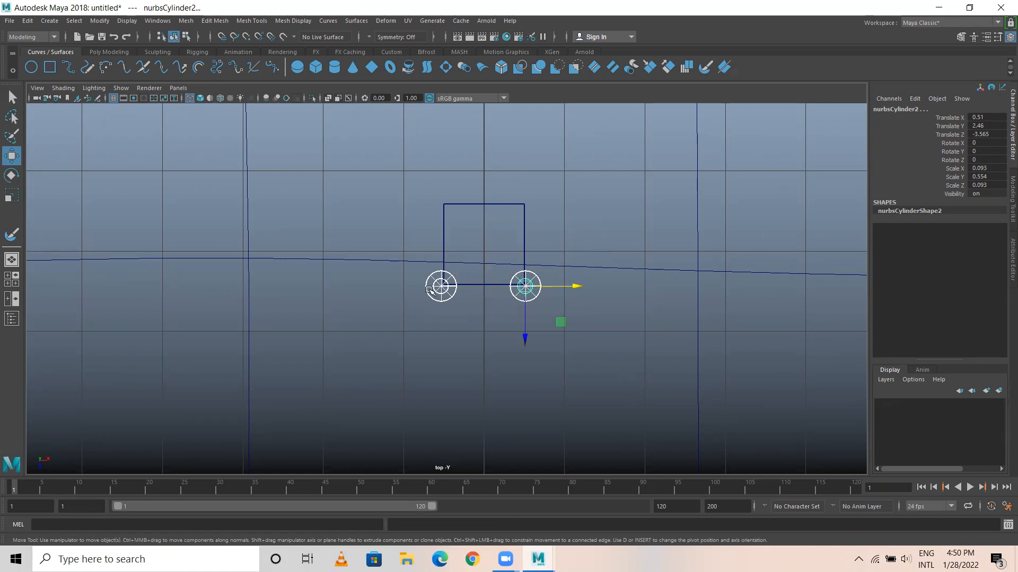
pyautogui.moveTo(406, 264); pyautogui.dragTo(593, 330)
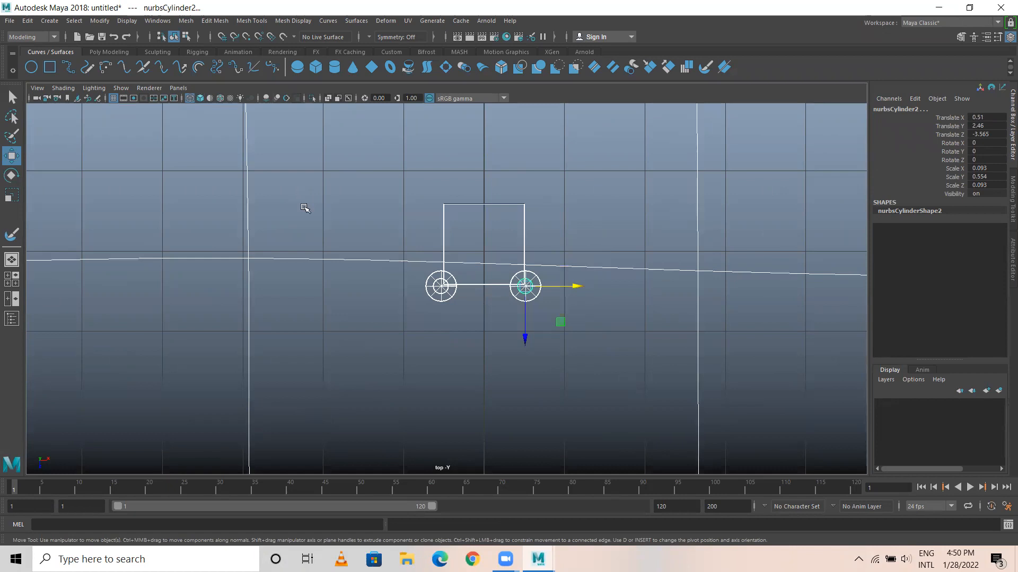
pyautogui.keyDown('ctrl'); pyautogui.moveTo(331, 189); pyautogui.dragTo(236, 342); pyautogui.keyUp('ctrl')
pyautogui.keyDown('ctrl'); pyautogui.moveTo(373, 195); pyautogui.dragTo(589, 246); pyautogui.keyUp('ctrl')
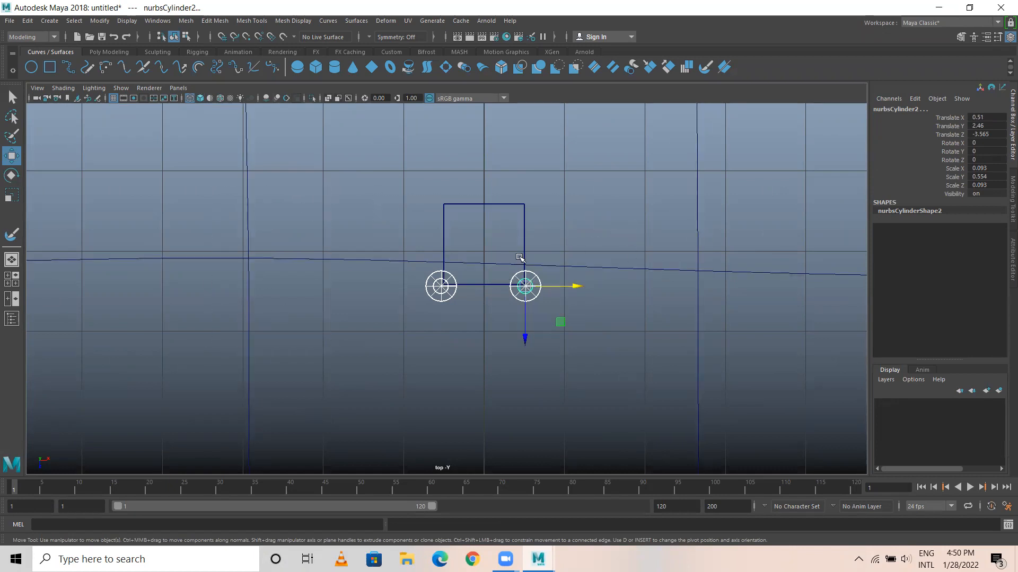
pyautogui.hotkey('ctrl', 'd')
pyautogui.moveTo(526, 339); pyautogui.dragTo(519, 257)
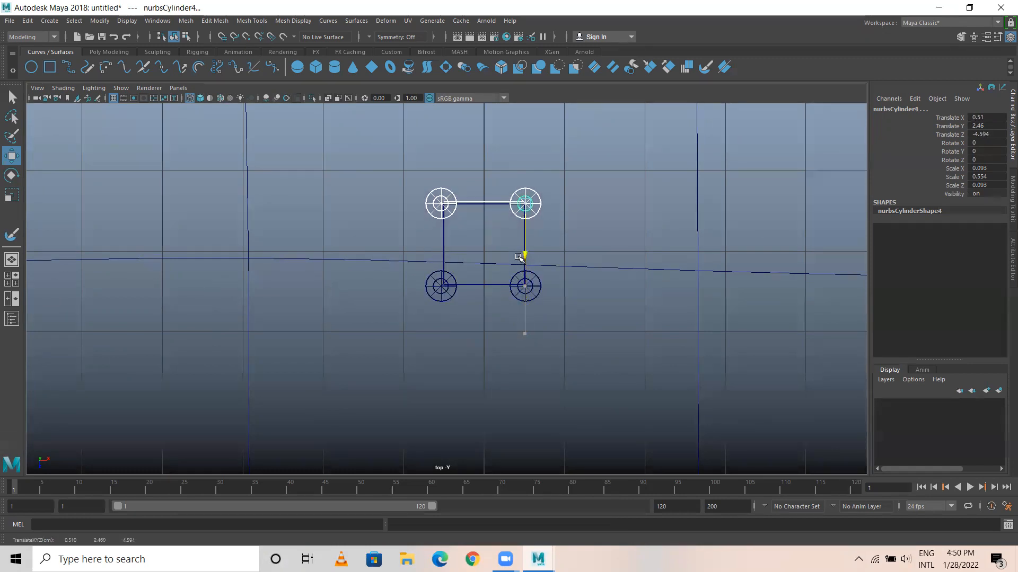
pyautogui.click(597, 237)
# Return to the perspective view, select the whole cube rather than its front face, and duplicate it.
pyautogui.press('space')
pyautogui.press('space')
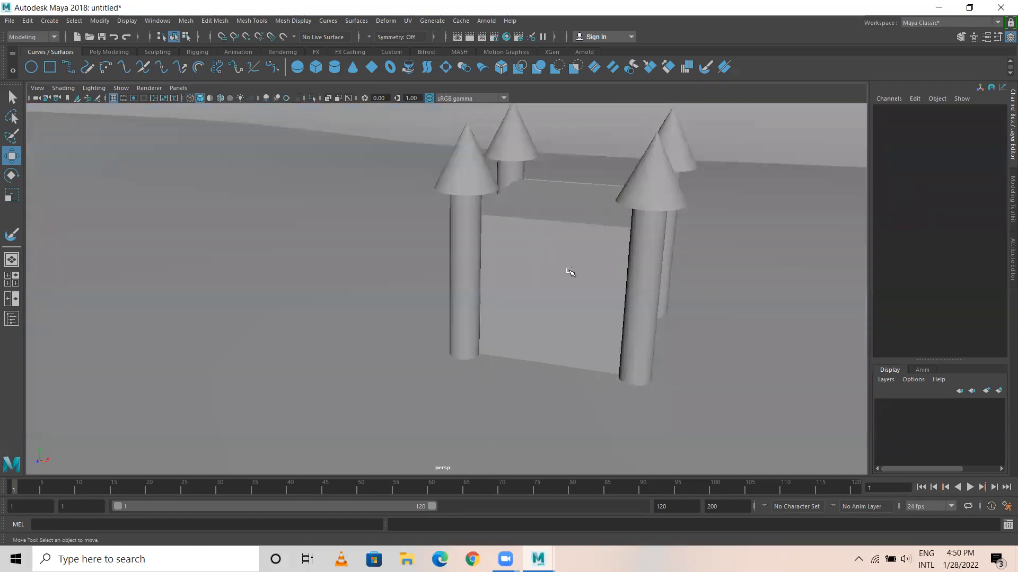
pyautogui.scroll(-5, 585, 333)
pyautogui.keyDown('alt'); pyautogui.moveTo(585, 334); pyautogui.dragTo(461, 341); pyautogui.keyUp('alt')
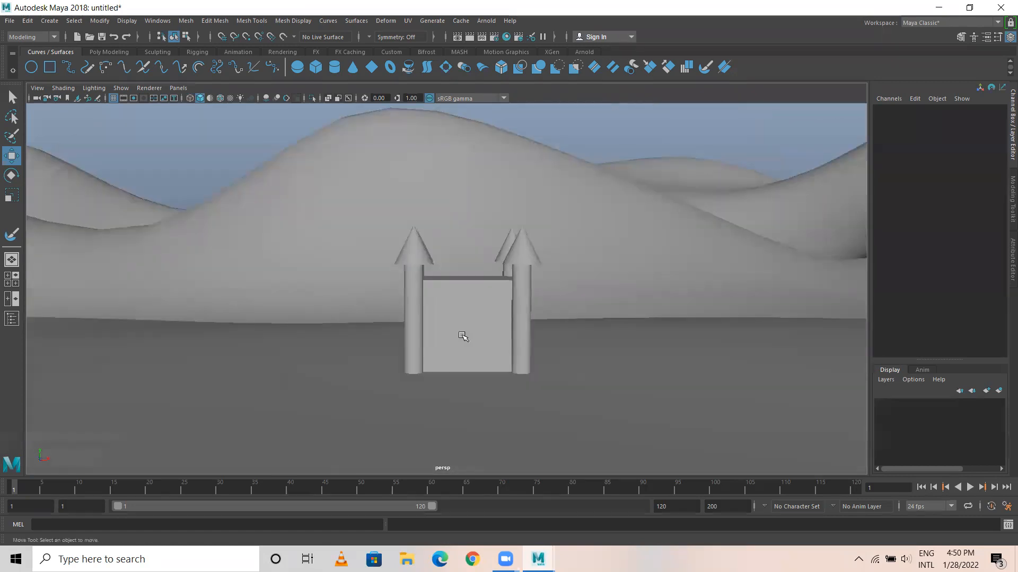
pyautogui.click(464, 321)
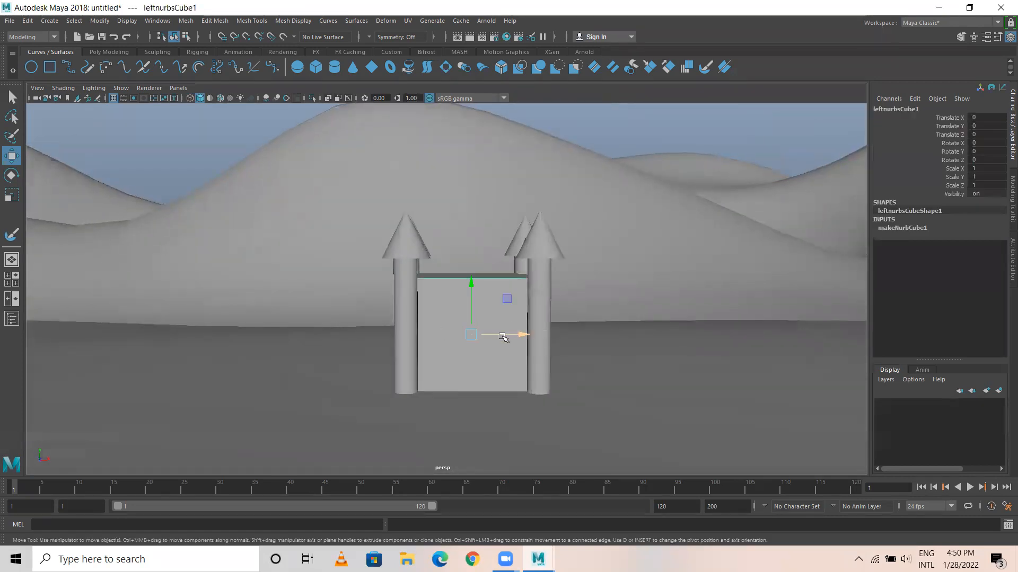
pyautogui.press('Up')
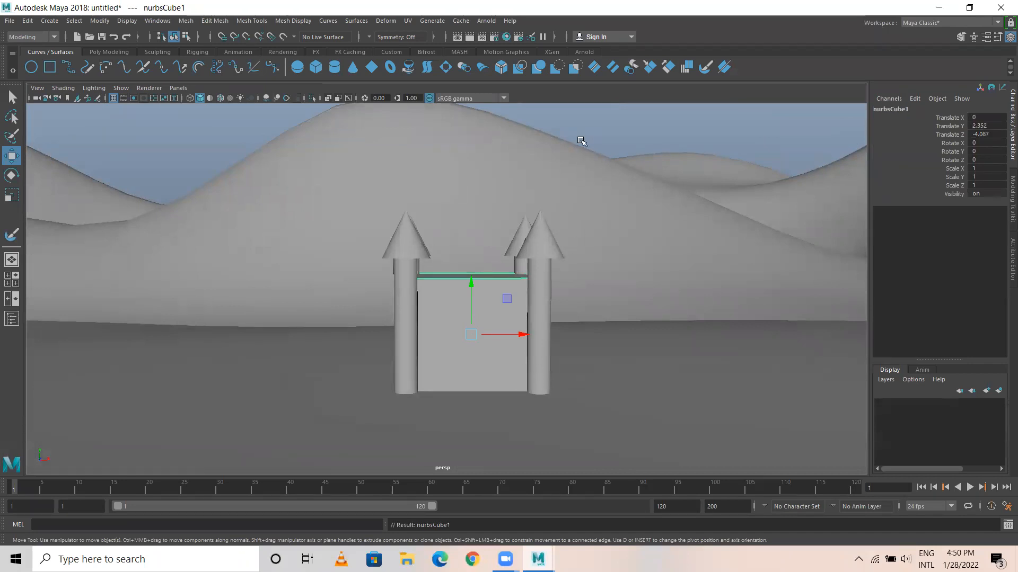
pyautogui.click(553, 137)
pyautogui.click(467, 310)
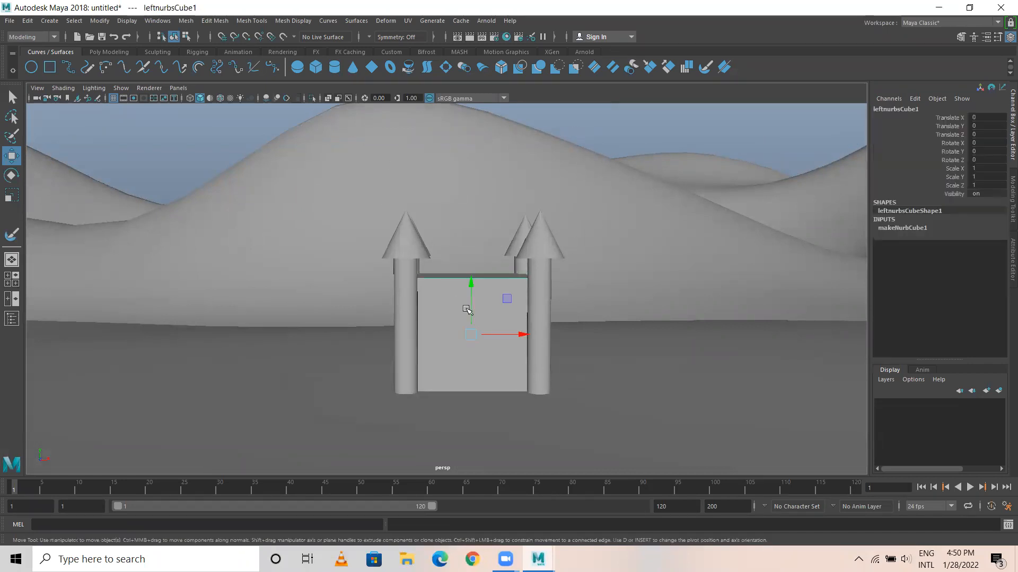
pyautogui.press('Up')
pyautogui.moveTo(503, 329)
pyautogui.keyDown('alt'); pyautogui.mouseDown()
pyautogui.moveTo(425, 341)
pyautogui.moveTo(504, 288)
pyautogui.moveTo(575, 302)
pyautogui.moveTo(498, 331)
pyautogui.mouseUp(); pyautogui.keyUp('alt')
pyautogui.keyDown('alt'); pyautogui.moveTo(497, 331); pyautogui.dragTo(473, 337, button='middle'); pyautogui.keyUp('alt')
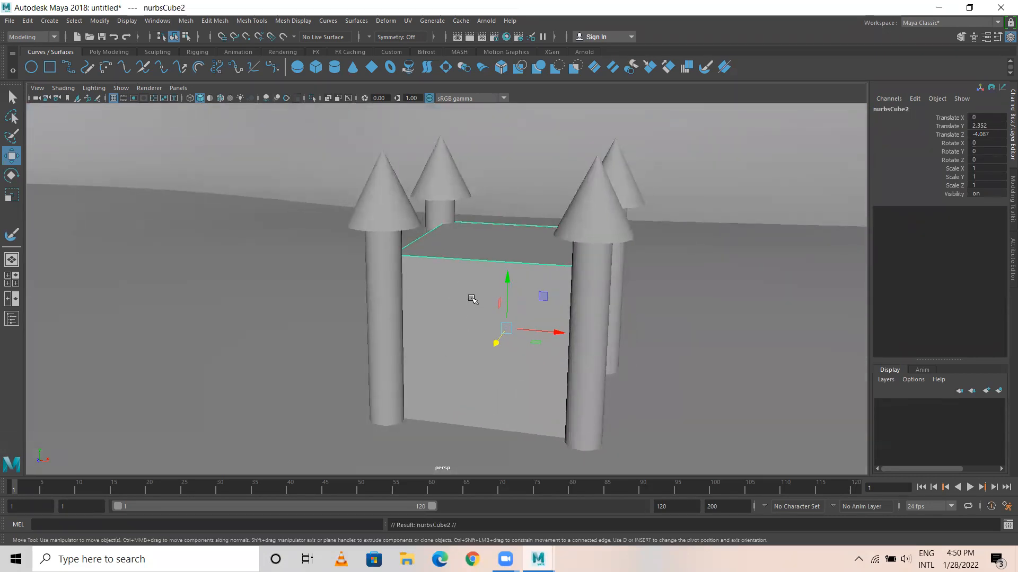
# Shrink the duplicated cube to a uniform scale of about 0.053 and raise it to the large cube's top at about 2.93 Y.
pyautogui.press('r')
pyautogui.moveTo(506, 327); pyautogui.dragTo(421, 322)
pyautogui.press('w')
pyautogui.moveTo(505, 273); pyautogui.dragTo(487, 169)
pyautogui.scroll(-1, 507, 238)
pyautogui.keyDown('alt'); pyautogui.moveTo(509, 263); pyautogui.dragTo(488, 328, button='middle'); pyautogui.keyUp('alt')
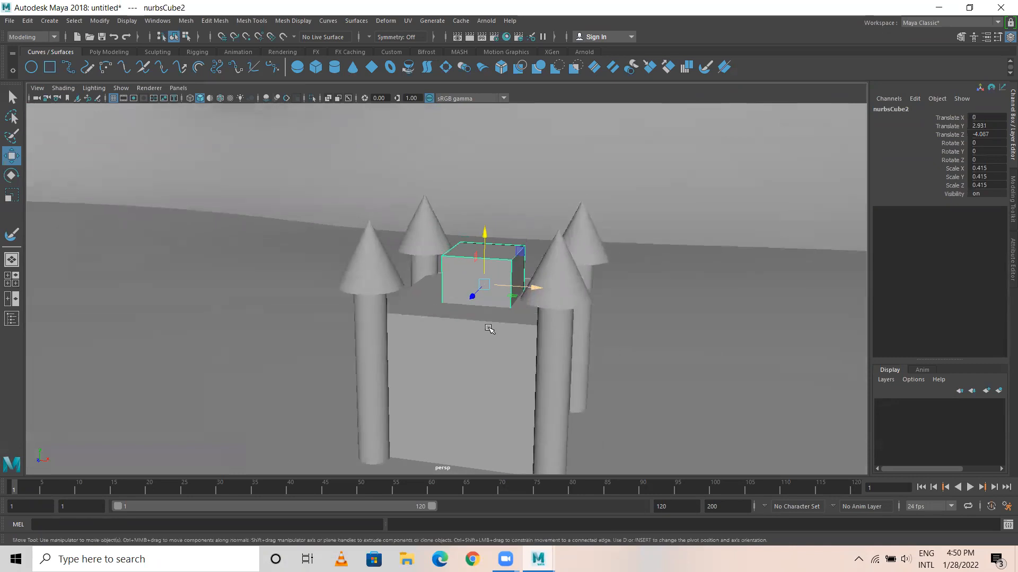
pyautogui.press('r')
pyautogui.moveTo(484, 283); pyautogui.dragTo(442, 281)
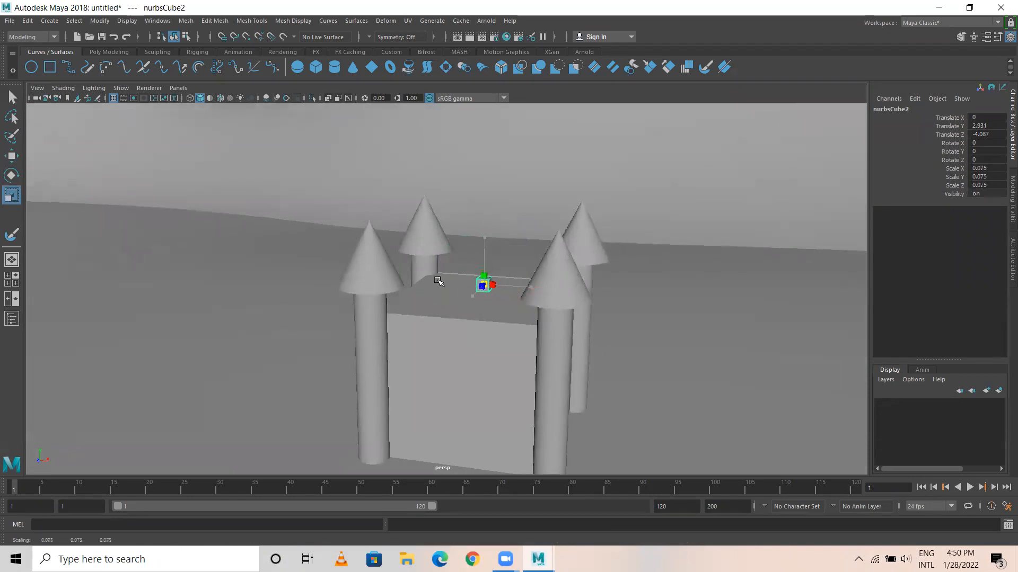
pyautogui.press('w')
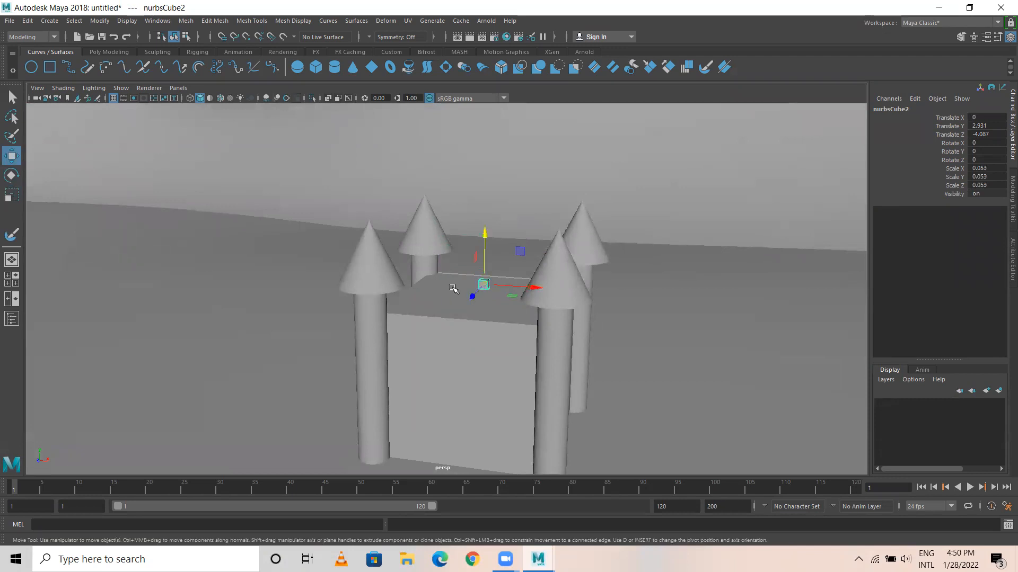
# Place the small cube on the large cube's top front edge near a tower, at about 0.378 X, 2.877 Y, -3.616 Z.
pyautogui.keyDown('alt'); pyautogui.moveTo(582, 320); pyautogui.dragTo(498, 342); pyautogui.keyUp('alt')
pyautogui.moveTo(683, 280); pyautogui.dragTo(547, 329)
pyautogui.press('f')
pyautogui.scroll(-5, 637, 318)
pyautogui.keyDown('alt'); pyautogui.moveTo(551, 330); pyautogui.dragTo(816, 390, button='right'); pyautogui.keyUp('alt')
pyautogui.keyDown('alt'); pyautogui.moveTo(406, 344); pyautogui.dragTo(427, 312); pyautogui.keyUp('alt')
pyautogui.moveTo(445, 238); pyautogui.dragTo(726, 320)
pyautogui.keyDown('alt'); pyautogui.moveTo(680, 349); pyautogui.dragTo(683, 365); pyautogui.keyUp('alt')
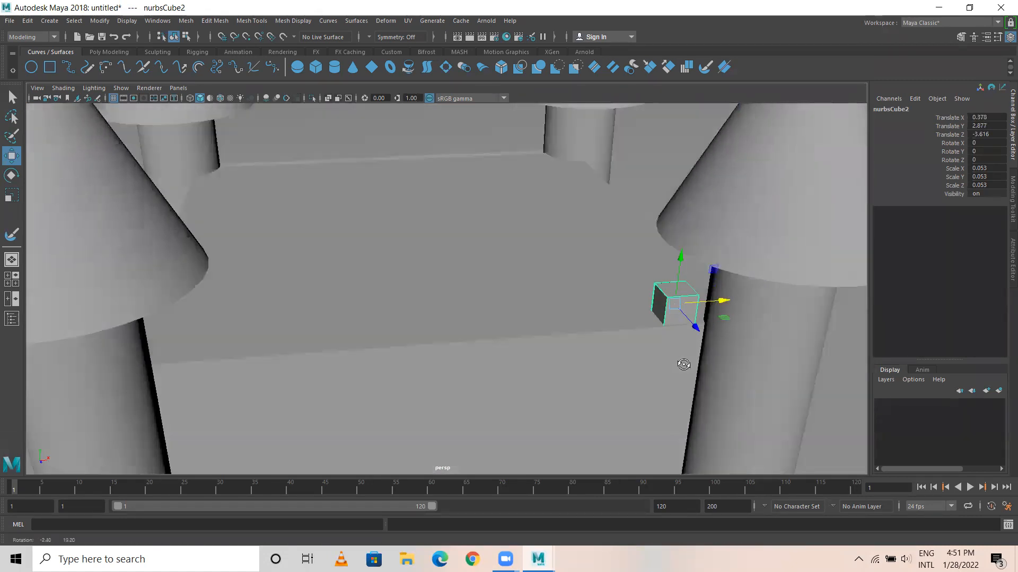
# Thin the small cube to about 0.036 in Scale Z.
pyautogui.keyDown('alt'); pyautogui.moveTo(695, 325); pyautogui.dragTo(576, 345); pyautogui.keyUp('alt')
pyautogui.press('r')
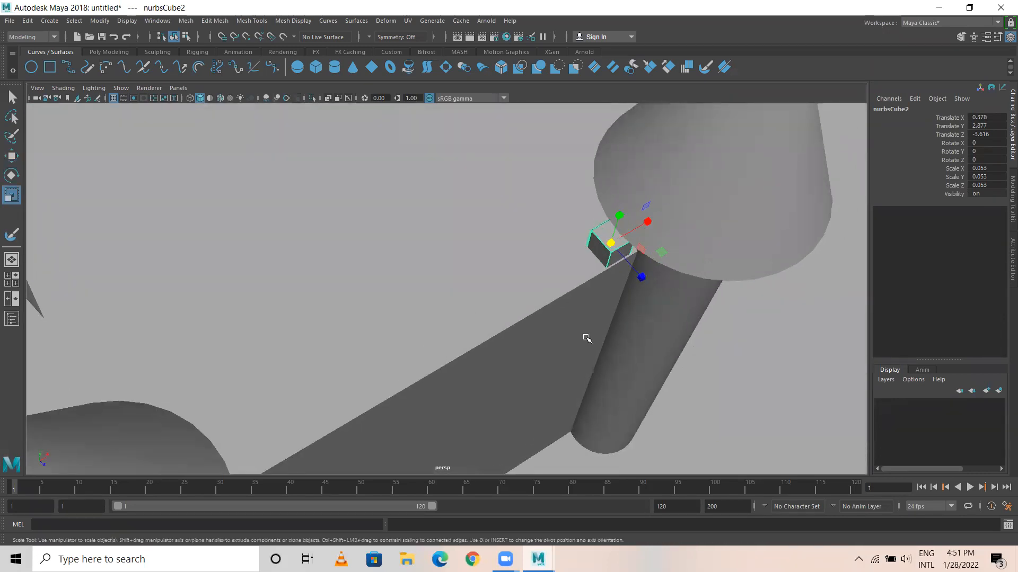
pyautogui.moveTo(640, 285); pyautogui.dragTo(588, 288)
pyautogui.press('w')
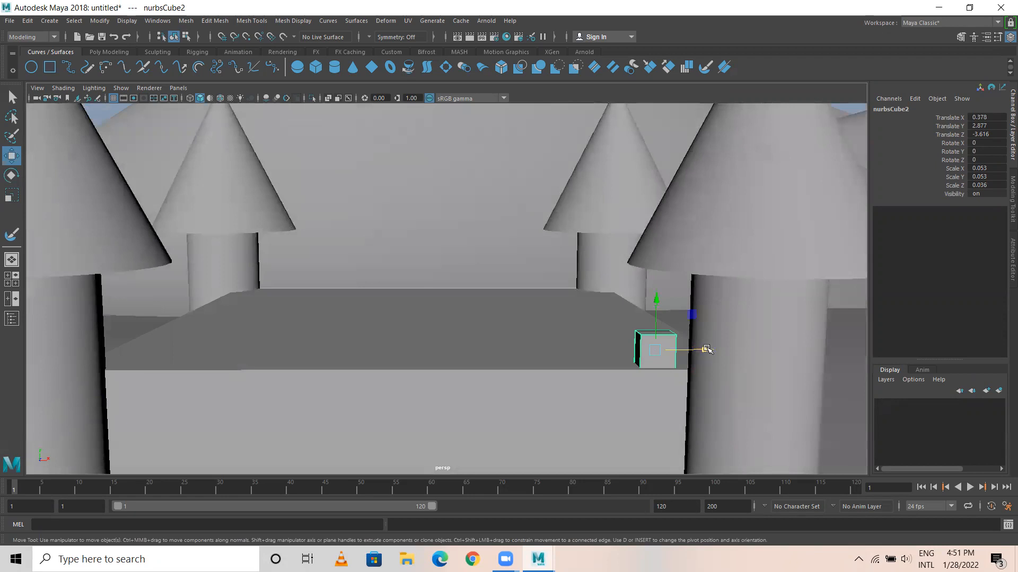
# Make two duplicates of the small cube spaced along the front edge at about 0.307 and 0.239 X.
pyautogui.keyDown('shift'); pyautogui.moveTo(704, 347); pyautogui.dragTo(661, 344); pyautogui.keyUp('shift')
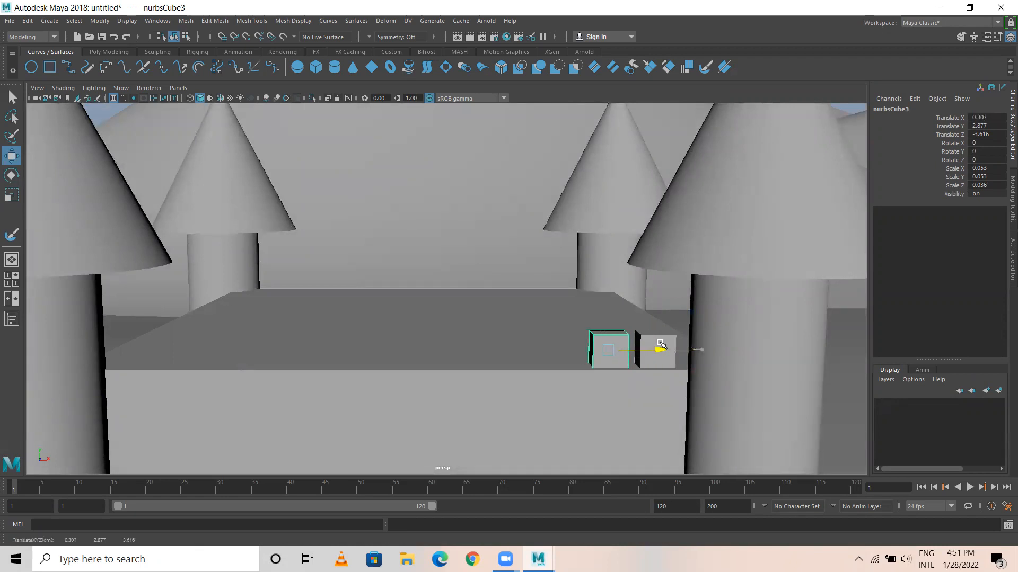
pyautogui.hotkey('ctrl', 'd')
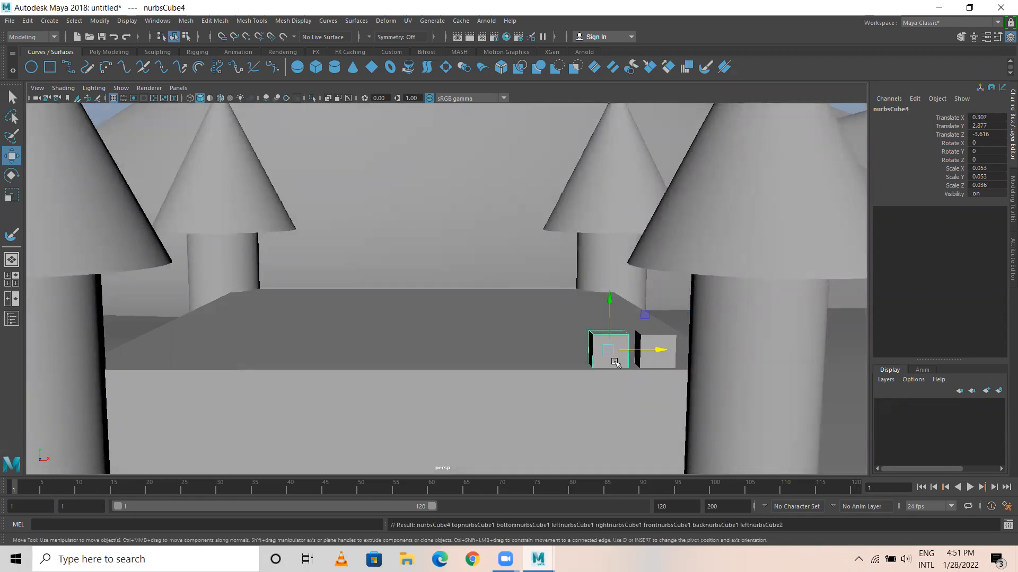
pyautogui.moveTo(659, 348); pyautogui.dragTo(615, 353)
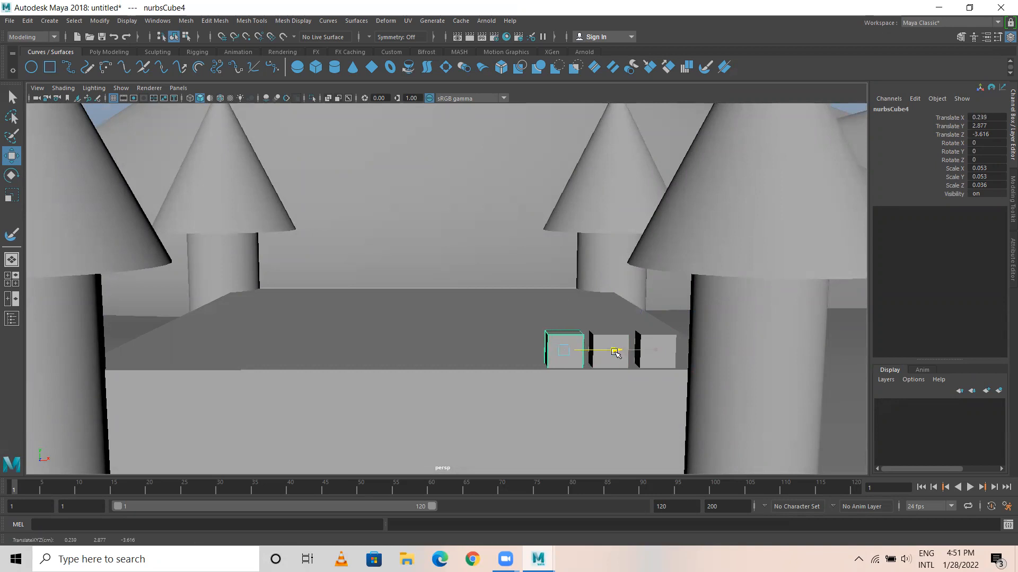
# Repeat the spaced duplication of the small cube along the front roof edge until the row reaches the opposite tower.
pyautogui.hotkey('shift', 'd')
pyautogui.hotkey('shift', 'd')
pyautogui.hotkey('shift', 'd')
pyautogui.hotkey('shift', 'd')
pyautogui.hotkey('shift', 'd')
pyautogui.hotkey('shift', 'd')
pyautogui.hotkey('shift', 'd')
pyautogui.hotkey('shift', 'd')
pyautogui.hotkey('shift', 'd')
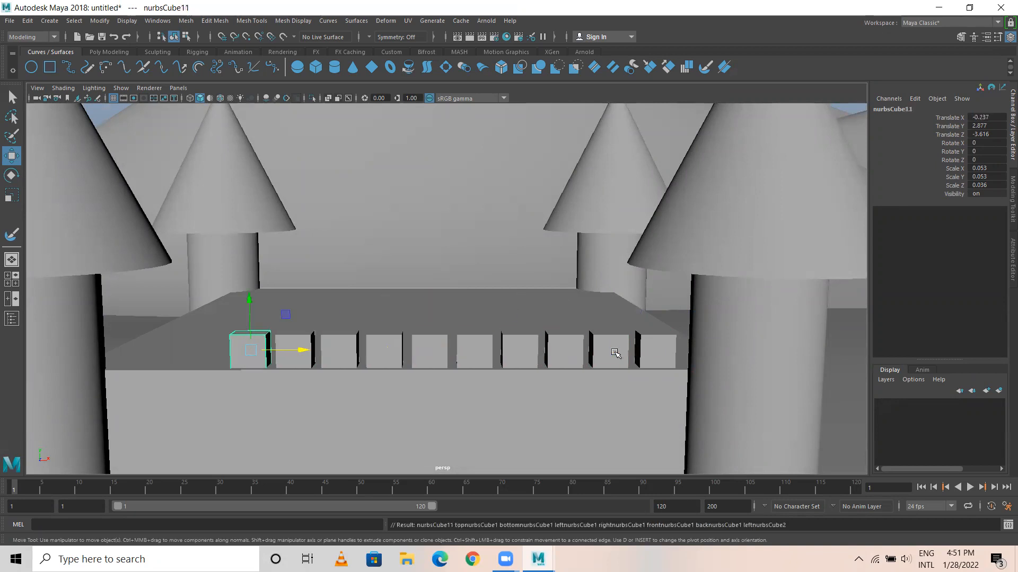
pyautogui.hotkey('shift', 'd')
# Place a copy of the front row's end cube on the adjacent side edge, at about 0.461 X, 2.877 Y, -3.702 Z.
pyautogui.scroll(-3, 601, 356)
pyautogui.keyDown('alt'); pyautogui.moveTo(601, 357); pyautogui.dragTo(495, 342); pyautogui.keyUp('alt')
pyautogui.click(586, 324)
pyautogui.keyDown('alt'); pyautogui.moveTo(601, 349); pyautogui.dragTo(527, 354); pyautogui.keyUp('alt')
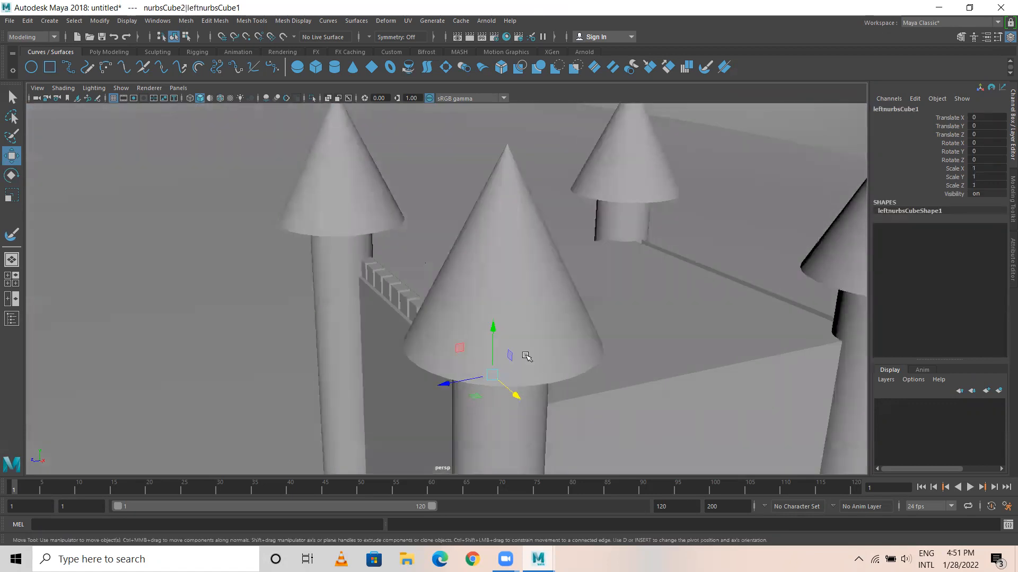
pyautogui.press('Up')
pyautogui.moveTo(514, 393)
pyautogui.keyDown('alt'); pyautogui.mouseDown()
pyautogui.moveTo(381, 376)
pyautogui.moveTo(410, 405)
pyautogui.moveTo(357, 396)
pyautogui.moveTo(418, 390)
pyautogui.moveTo(397, 391)
pyautogui.moveTo(427, 414)
pyautogui.moveTo(418, 399)
pyautogui.moveTo(269, 431)
pyautogui.mouseUp(); pyautogui.keyUp('alt')
pyautogui.scroll(4, 432, 401)
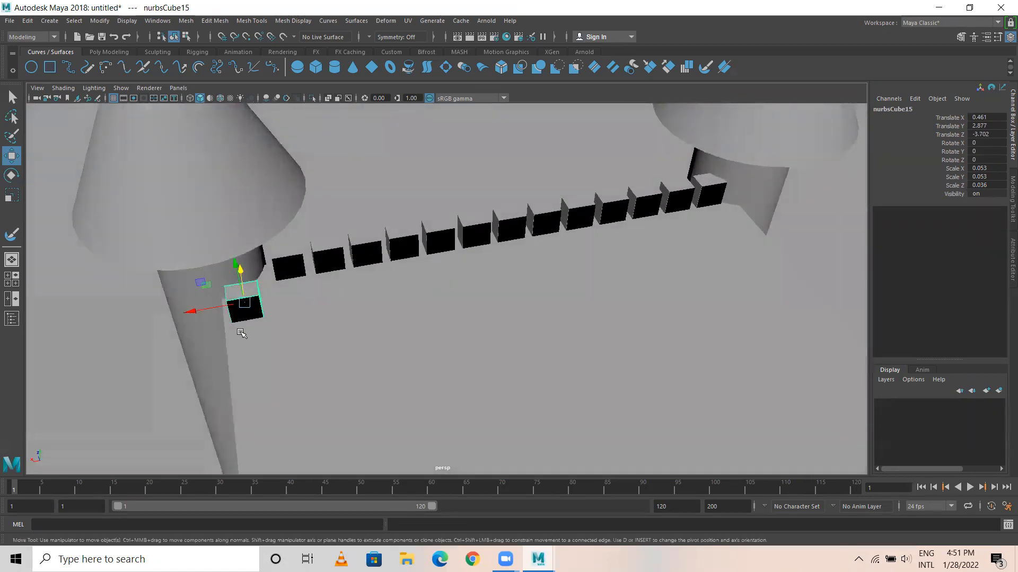
# Thin the side-edge cube to about 0.03 in Scale X and nudge it beside the tower at about 0.467 X, -3.685 Z.
pyautogui.press('r')
pyautogui.moveTo(206, 313); pyautogui.dragTo(369, 391)
pyautogui.press('w')
# Fill the side roof edge with duplicates of the thinned cube, spaced about 0.05 apart in Z, up to the far tower.
pyautogui.hotkey('ctrl', 'd')
pyautogui.hotkey('ctrl', 'd')
pyautogui.scroll(-5, 396, 436)
pyautogui.hotkey('shift', 'd')
pyautogui.hotkey('shift', 'd')
pyautogui.hotkey('shift', 'd')
pyautogui.hotkey('shift', 'd')
pyautogui.hotkey('shift', 'd')
pyautogui.hotkey('shift', 'd')
pyautogui.hotkey('shift', 'd')
pyautogui.hotkey('shift', 'd')
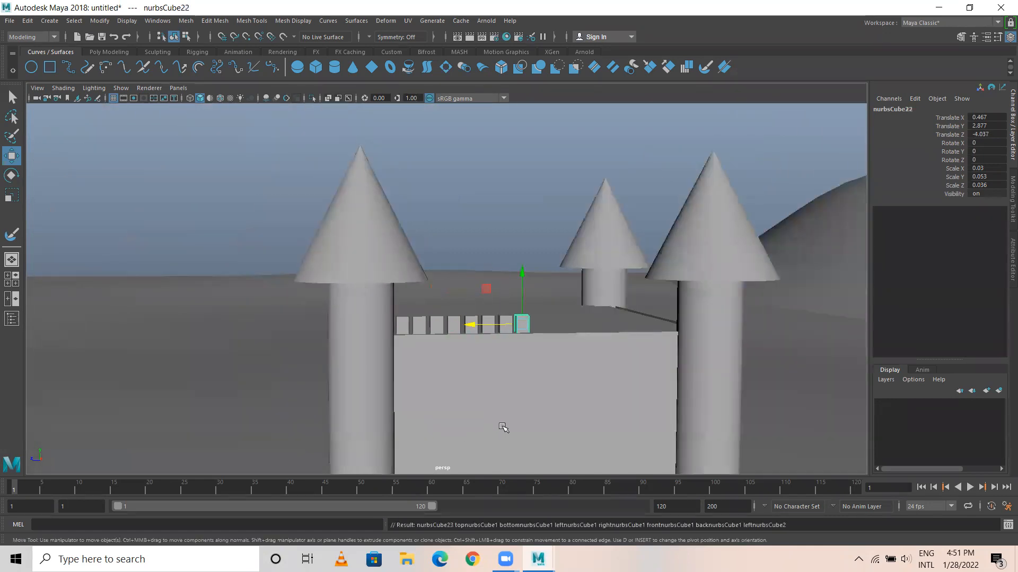
pyautogui.hotkey('shift', 'd')
pyautogui.hotkey('shift', 'd')
pyautogui.hotkey('shift', 'd')
pyautogui.hotkey('shift', 'd')
pyautogui.hotkey('shift', 'd')
pyautogui.hotkey('shift', 'd')
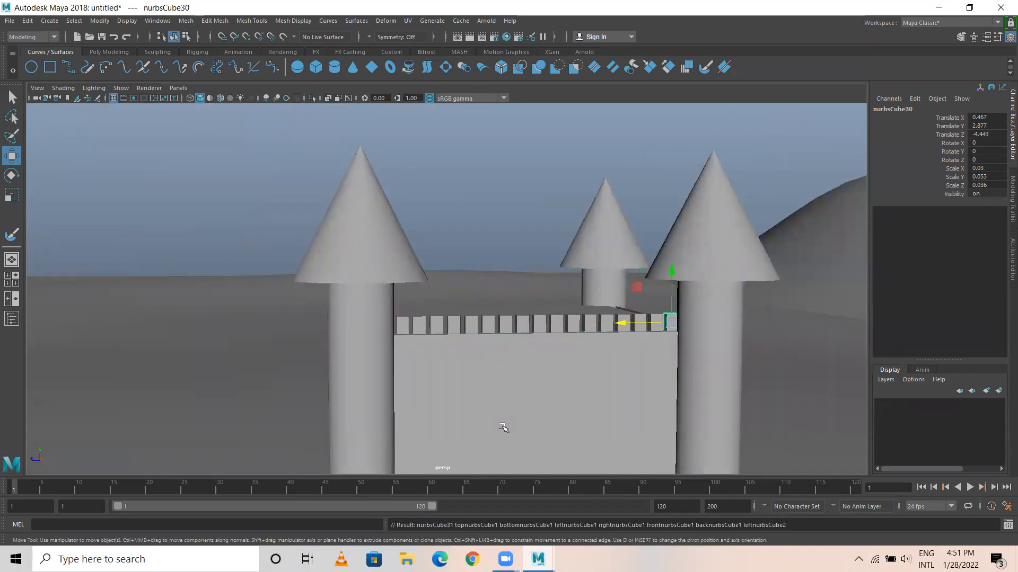
# Duplicate the whole side row of battlement cubes and move the copy to the opposite roof edge at about -0.449 X.
pyautogui.keyDown('alt'); pyautogui.moveTo(526, 363); pyautogui.dragTo(481, 318); pyautogui.keyUp('alt')
pyautogui.moveTo(401, 288); pyautogui.dragTo(684, 307)
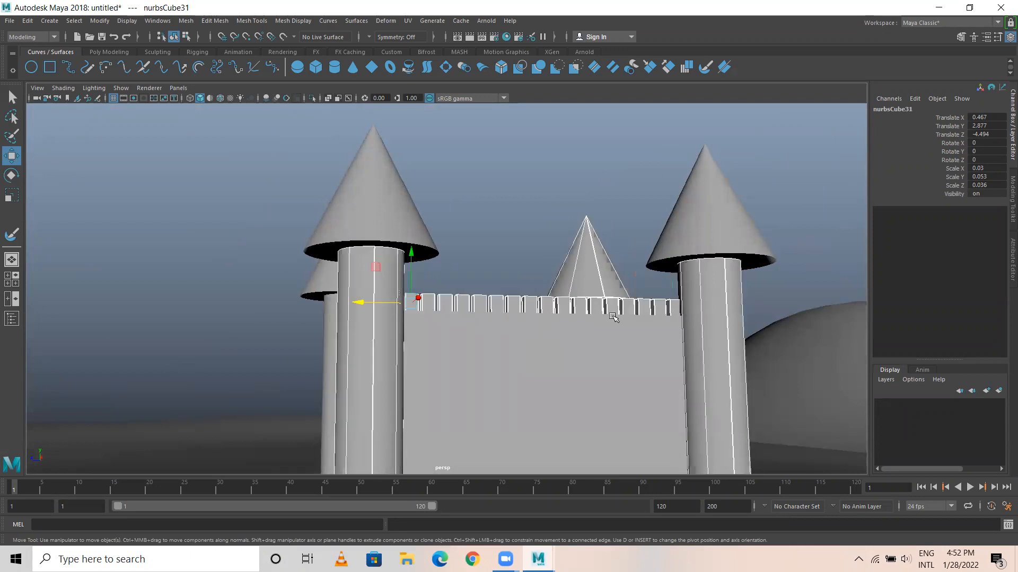
pyautogui.press('4')
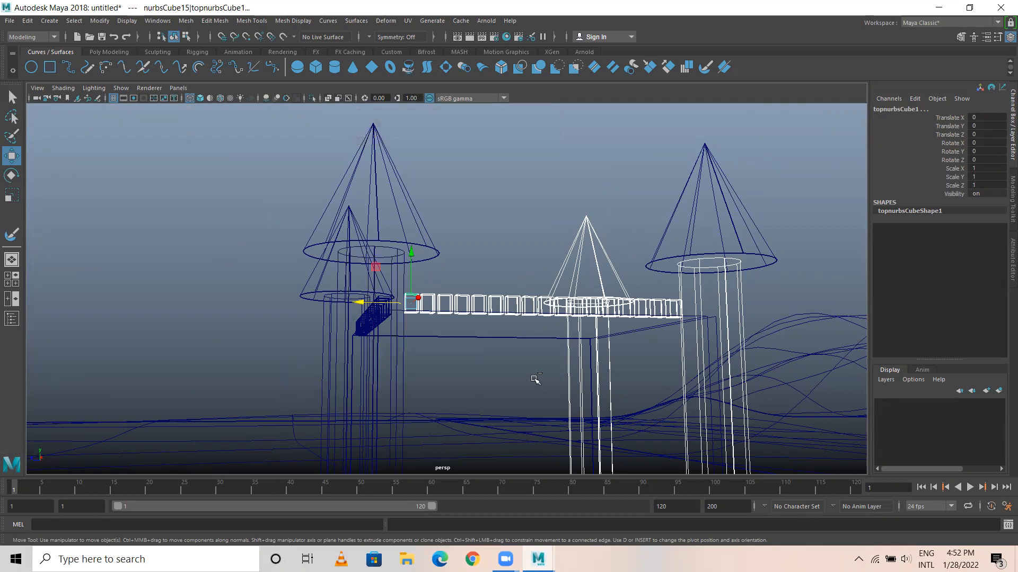
pyautogui.keyDown('ctrl'); pyautogui.moveTo(535, 379); pyautogui.dragTo(708, 400); pyautogui.keyUp('ctrl')
pyautogui.keyDown('ctrl'); pyautogui.moveTo(552, 203); pyautogui.dragTo(656, 258); pyautogui.keyUp('ctrl')
pyautogui.keyDown('alt'); pyautogui.moveTo(606, 324); pyautogui.dragTo(553, 359); pyautogui.keyUp('alt')
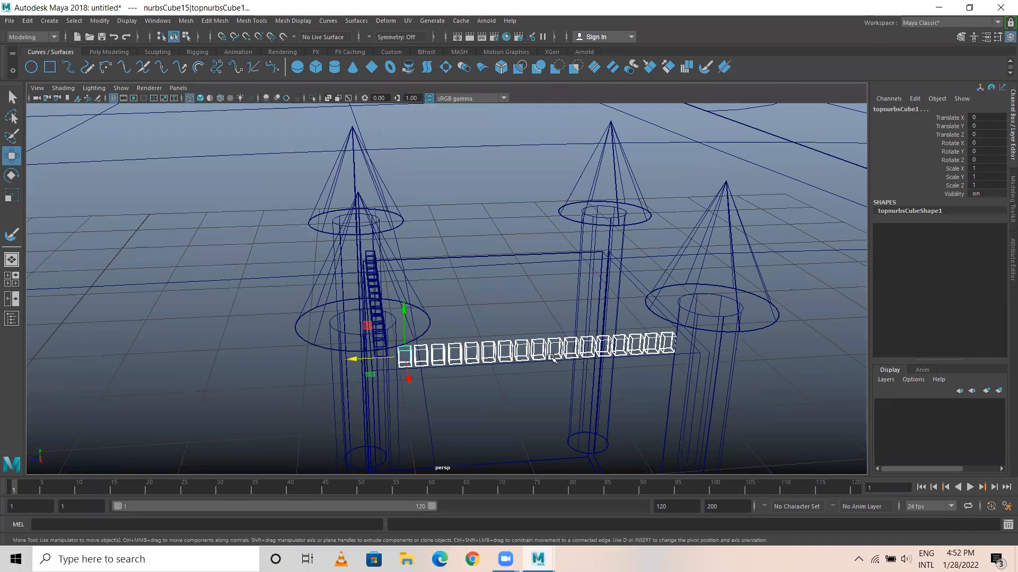
pyautogui.press('Up')
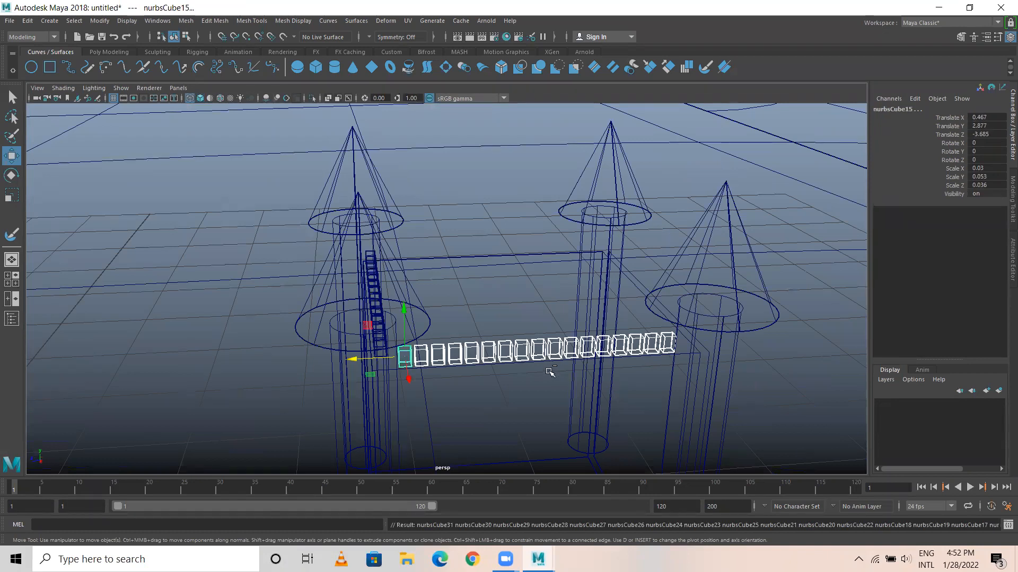
pyautogui.hotkey('ctrl', 'd')
pyautogui.moveTo(404, 405)
pyautogui.keyDown('alt'); pyautogui.mouseDown()
pyautogui.moveTo(551, 415)
pyautogui.moveTo(575, 382)
pyautogui.moveTo(302, 314)
pyautogui.moveTo(361, 300)
pyautogui.moveTo(350, 359)
pyautogui.mouseUp(); pyautogui.keyUp('alt')
pyautogui.press('5')
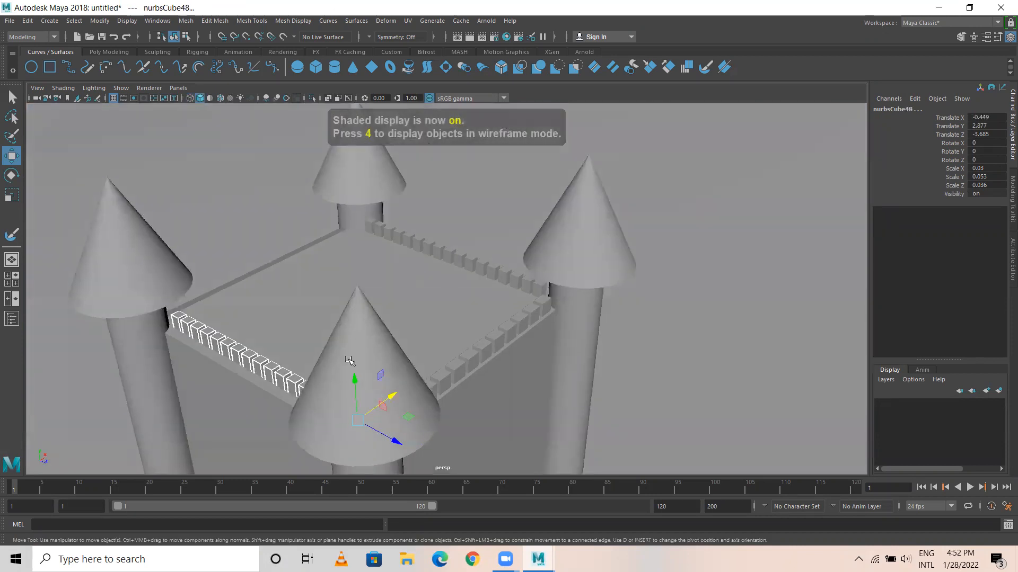
# Examine the castle's three rows of battlements up close and from several sides against the landscape.
pyautogui.scroll(3, 440, 418)
pyautogui.keyDown('alt'); pyautogui.moveTo(440, 418); pyautogui.dragTo(387, 384); pyautogui.keyUp('alt')
pyautogui.moveTo(345, 461); pyautogui.dragTo(342, 464)
pyautogui.scroll(-5, 381, 370)
pyautogui.keyDown('alt'); pyautogui.moveTo(383, 367); pyautogui.dragTo(290, 333); pyautogui.keyUp('alt')
pyautogui.click(398, 312)
pyautogui.keyDown('alt'); pyautogui.moveTo(387, 334); pyautogui.dragTo(461, 336); pyautogui.keyUp('alt')
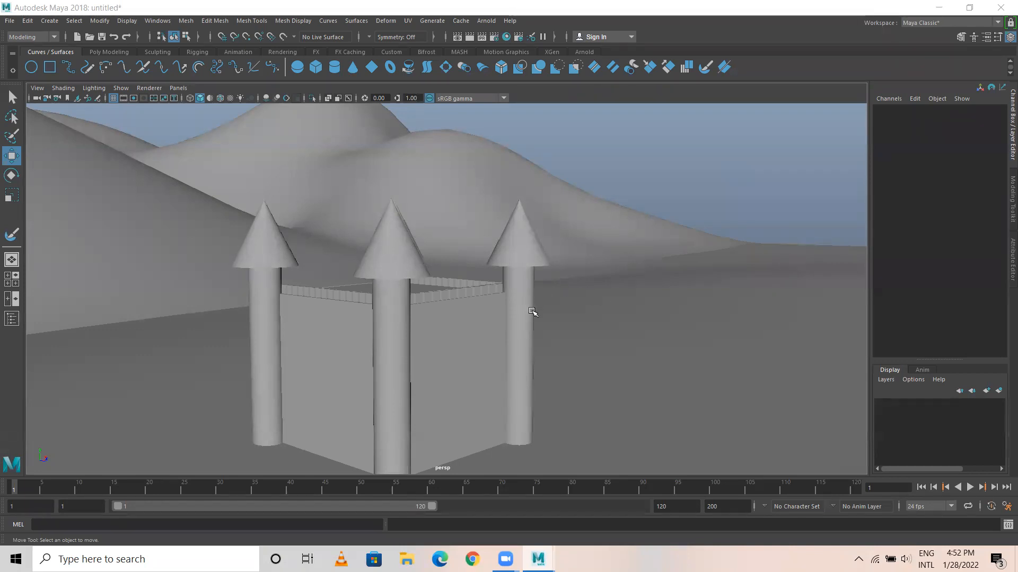
pyautogui.scroll(-5, 565, 313)
pyautogui.keyDown('alt'); pyautogui.moveTo(565, 313); pyautogui.dragTo(519, 300); pyautogui.keyUp('alt')
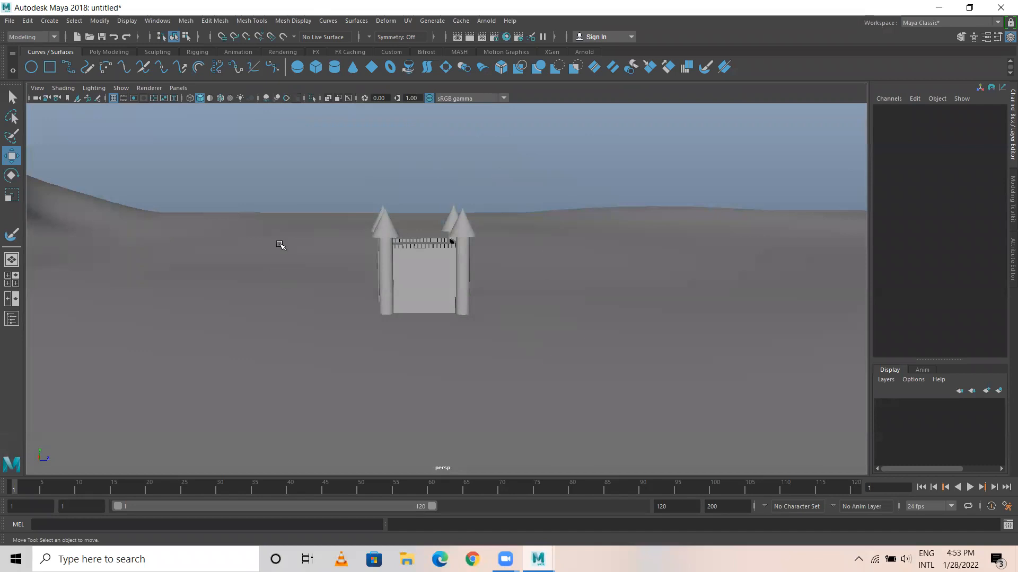
pyautogui.moveTo(309, 146); pyautogui.dragTo(531, 371)
pyautogui.moveTo(591, 150); pyautogui.dragTo(636, 318)
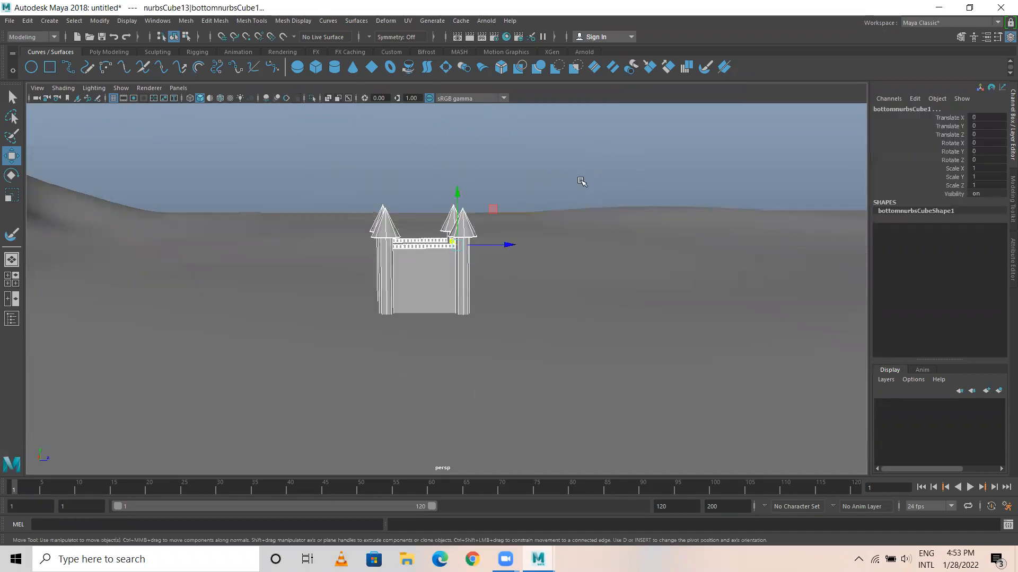
pyautogui.click(578, 159)
# Select the NURBS terrain and create a display layer containing it.
pyautogui.scroll(-3, 659, 291)
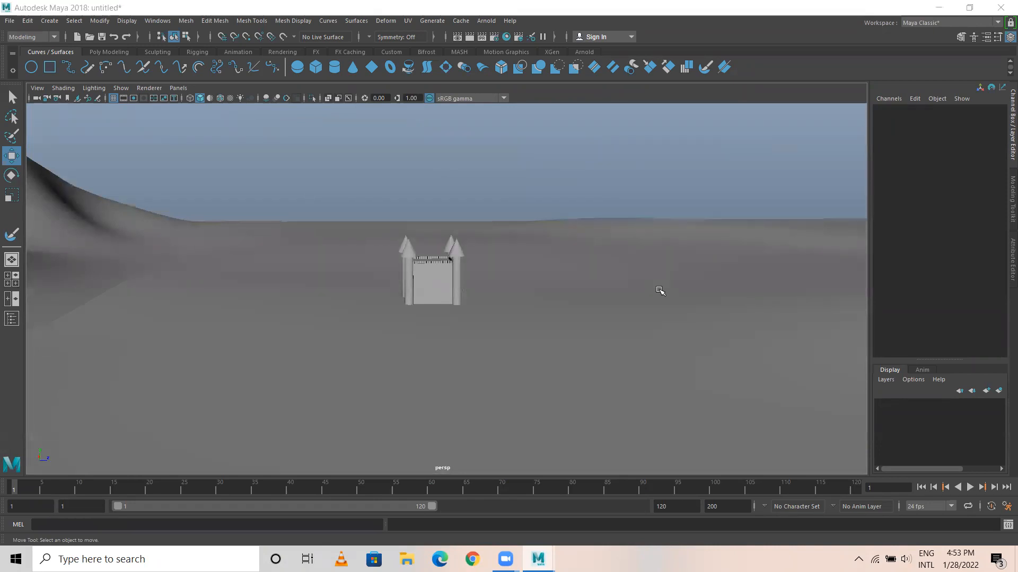
pyautogui.keyDown('alt'); pyautogui.moveTo(520, 318); pyautogui.dragTo(414, 302); pyautogui.keyUp('alt')
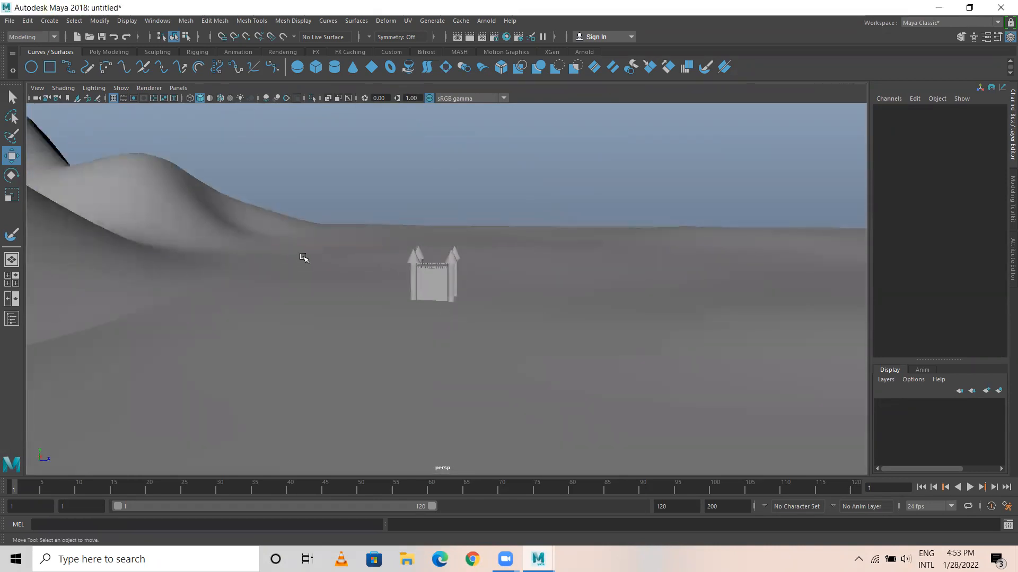
pyautogui.click(306, 332)
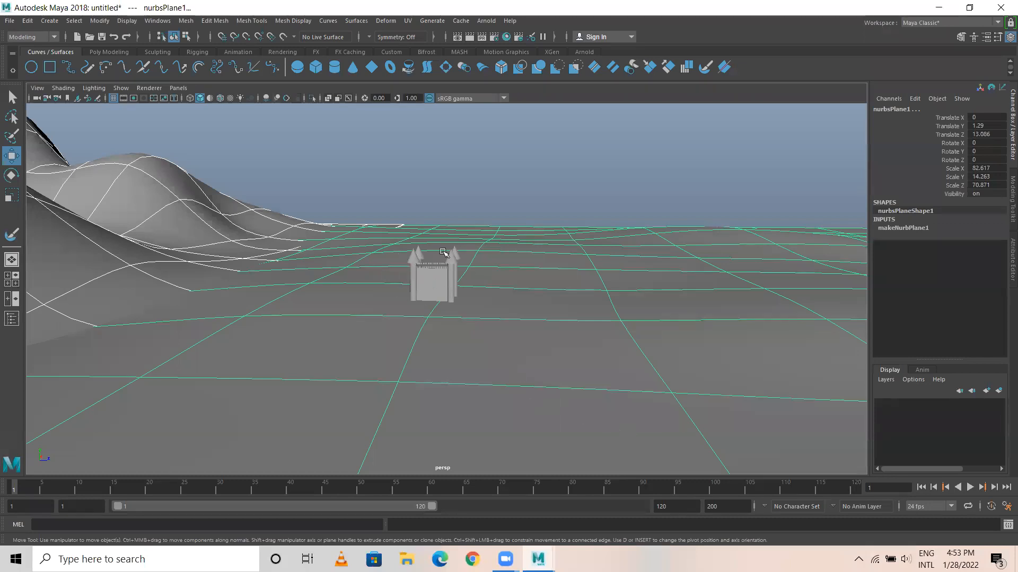
pyautogui.click(999, 392)
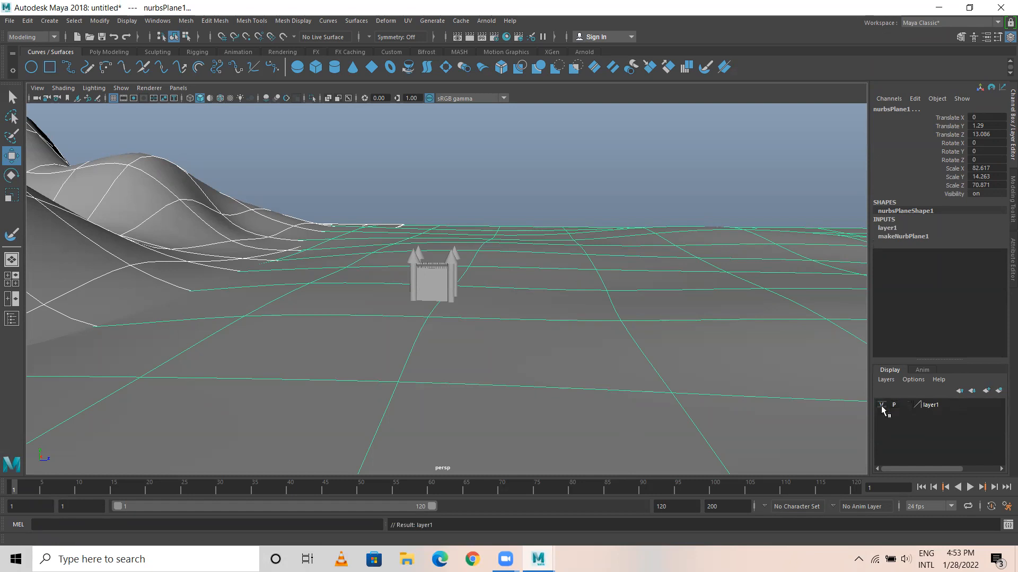
pyautogui.click(461, 204)
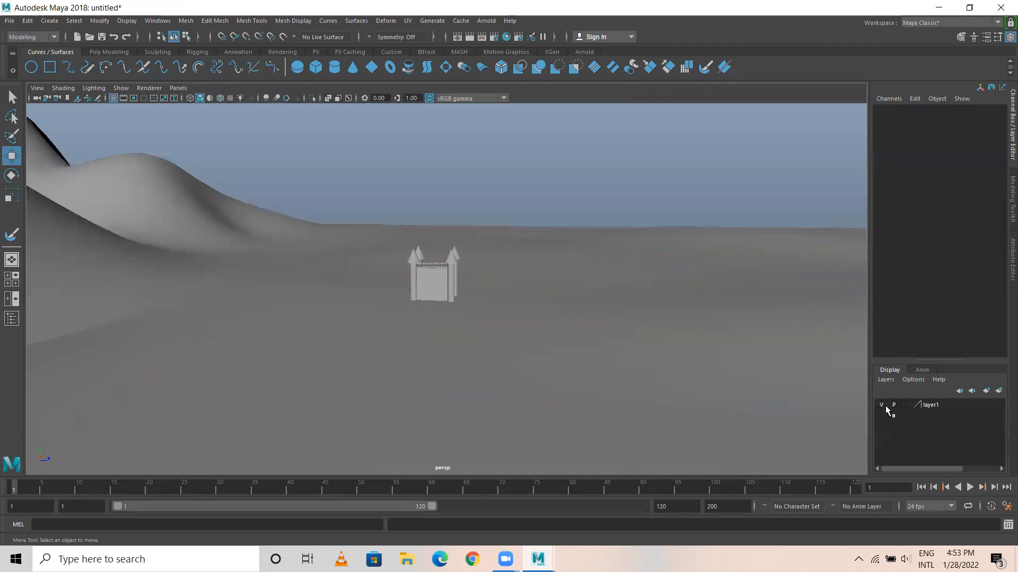
# Rename the new display layer as Ground.
pyautogui.doubleClick(931, 405)
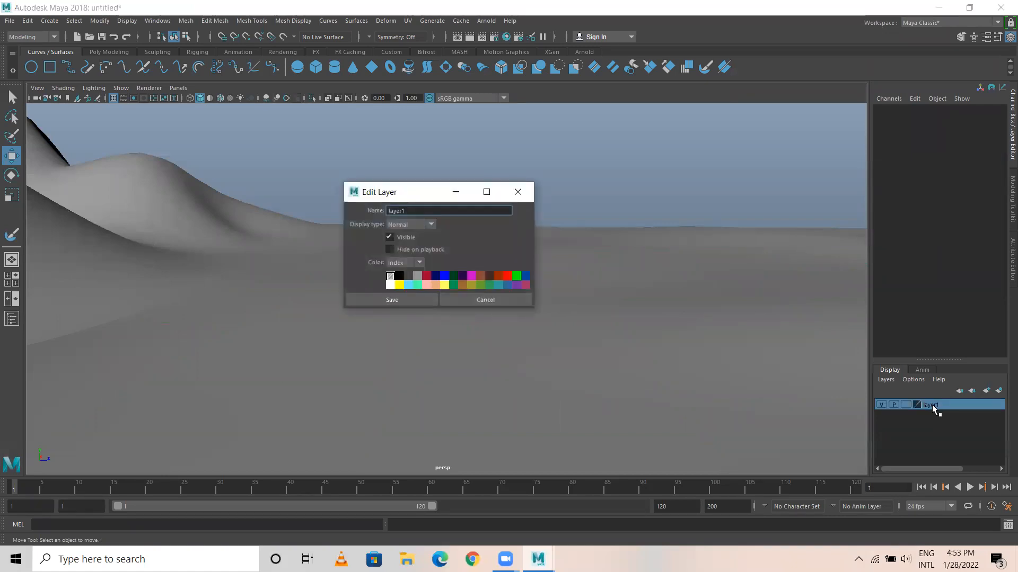
pyautogui.moveTo(409, 210); pyautogui.dragTo(378, 222)
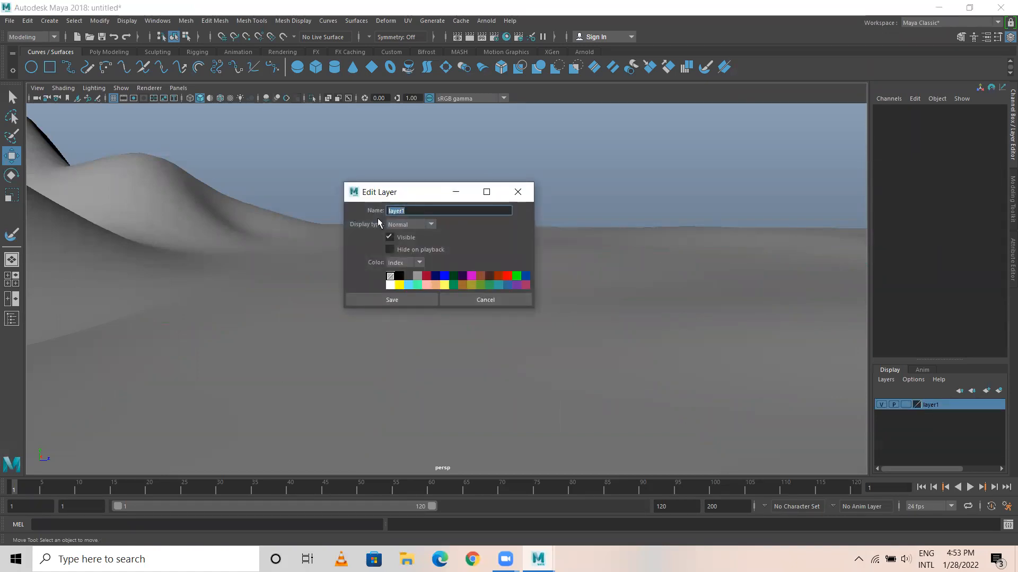
pyautogui.write('Ground')
pyautogui.click(398, 301)
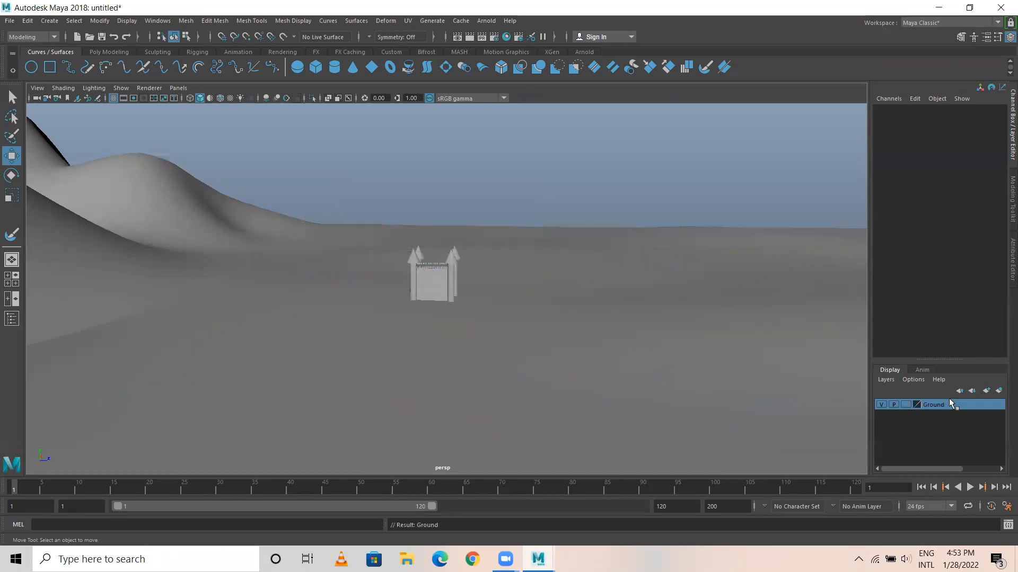
# Try the Ground layer as Template, set it to Reference, and cycle the viewport background back to the blue gradient.
pyautogui.click(906, 405)
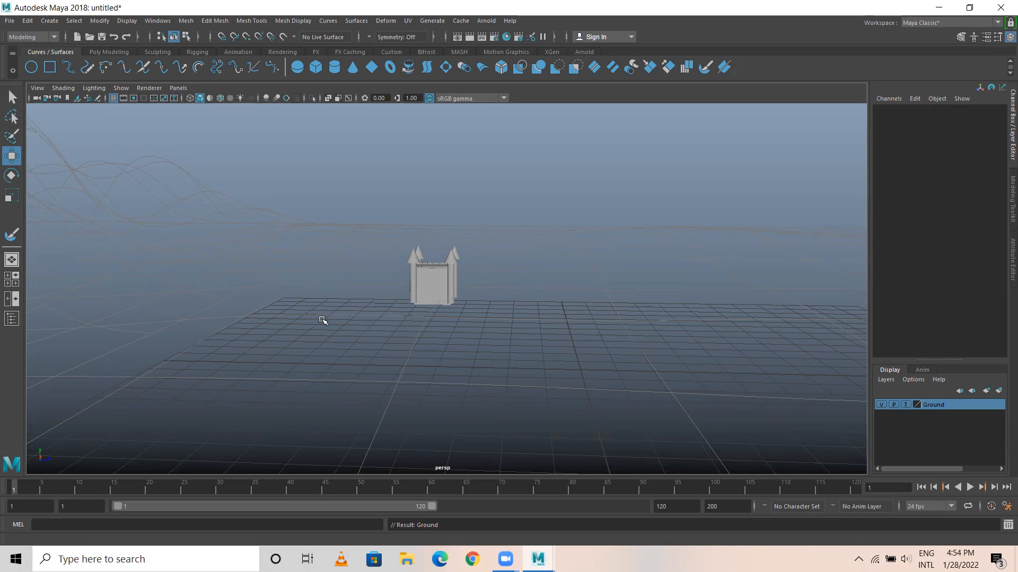
pyautogui.hotkey('alt', 'b')
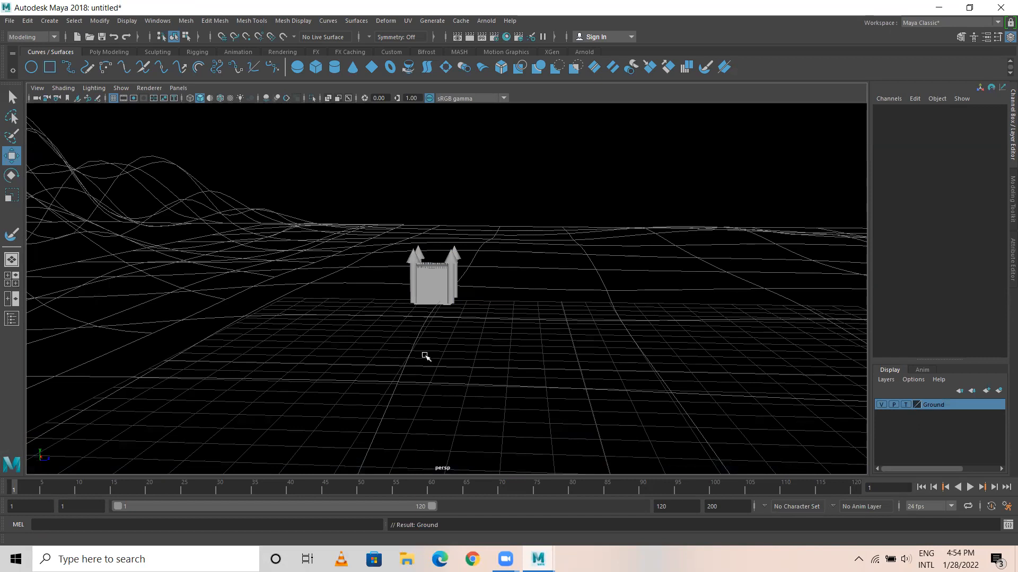
pyautogui.click(906, 405)
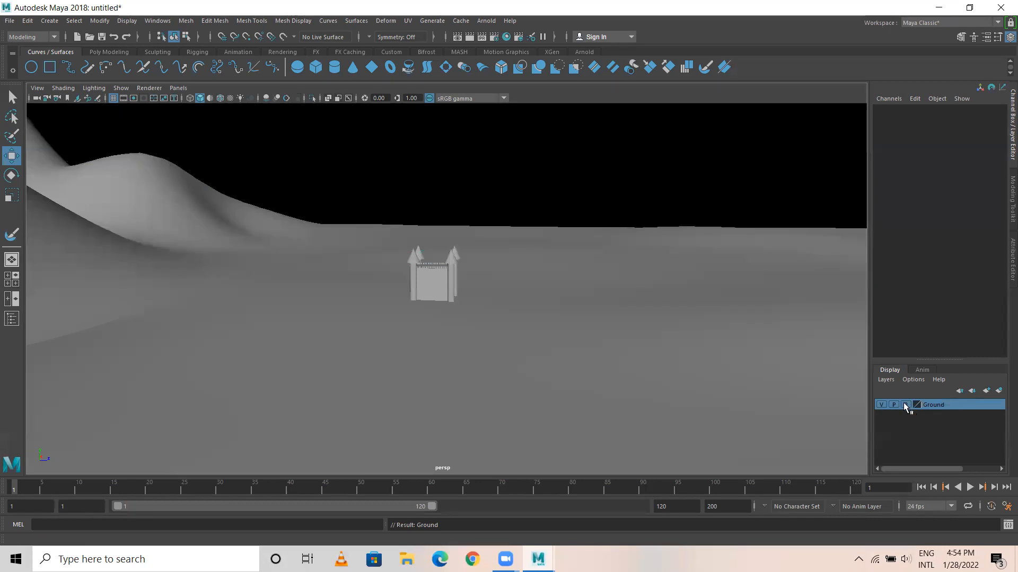
pyautogui.hotkey('alt', 'b')
pyautogui.hotkey('alt', 'b')
pyautogui.hotkey('alt', 'b')
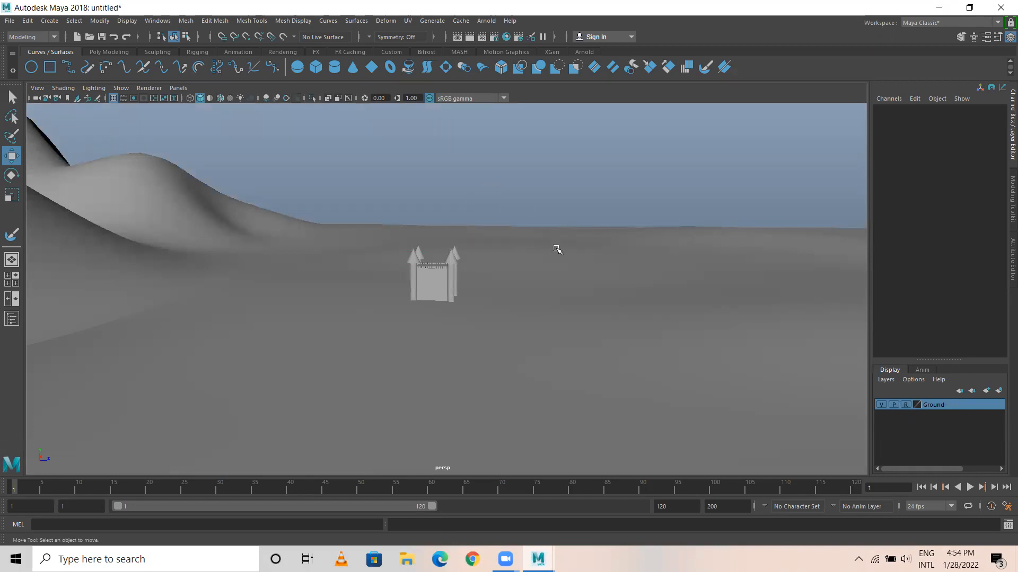
# Return the Ground layer to normal display, test selecting the terrain, and set the layer back to Reference.
pyautogui.keyDown('alt'); pyautogui.moveTo(574, 318); pyautogui.dragTo(544, 227); pyautogui.keyUp('alt')
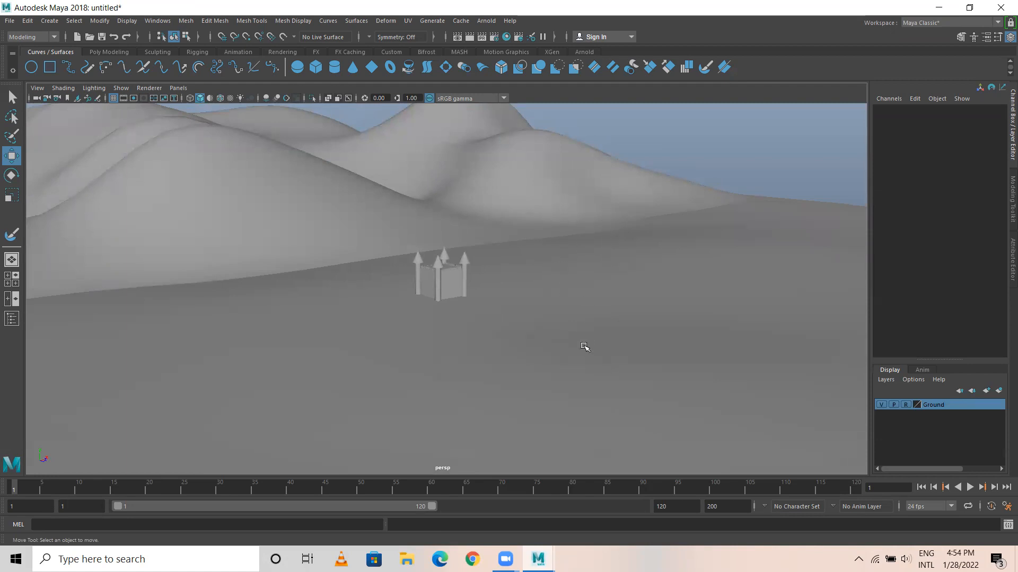
pyautogui.click(905, 404)
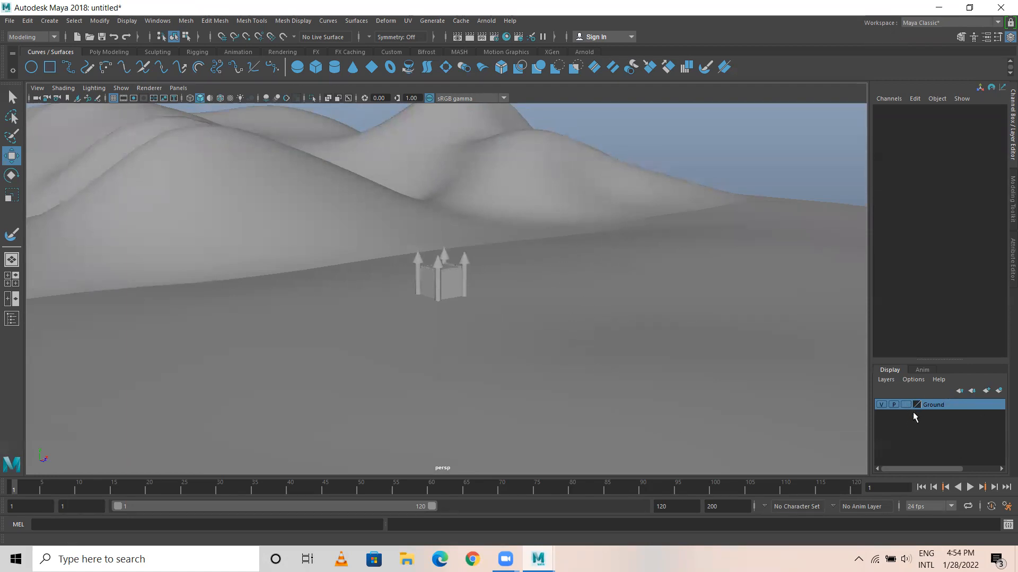
pyautogui.click(545, 328)
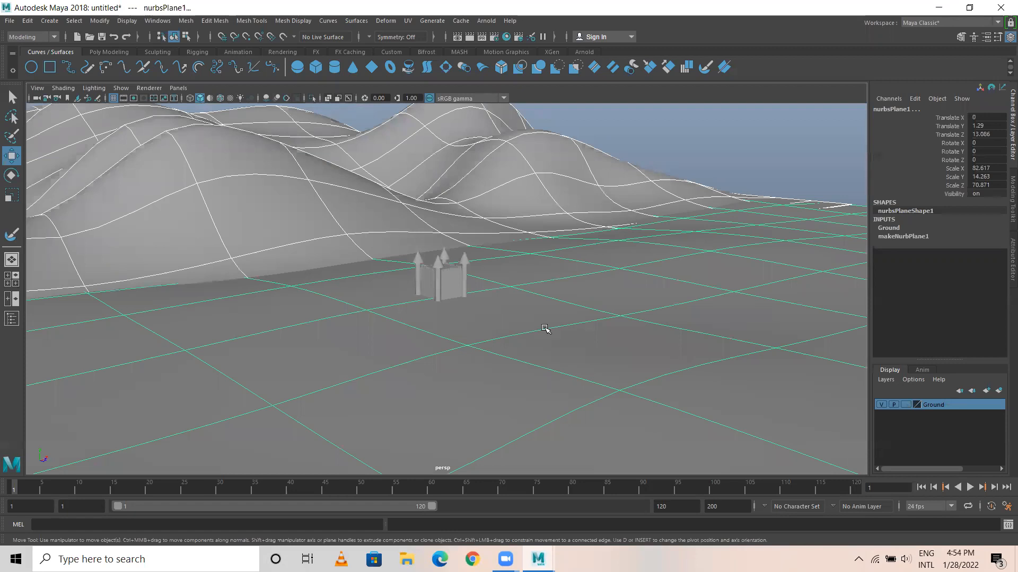
pyautogui.click(905, 405)
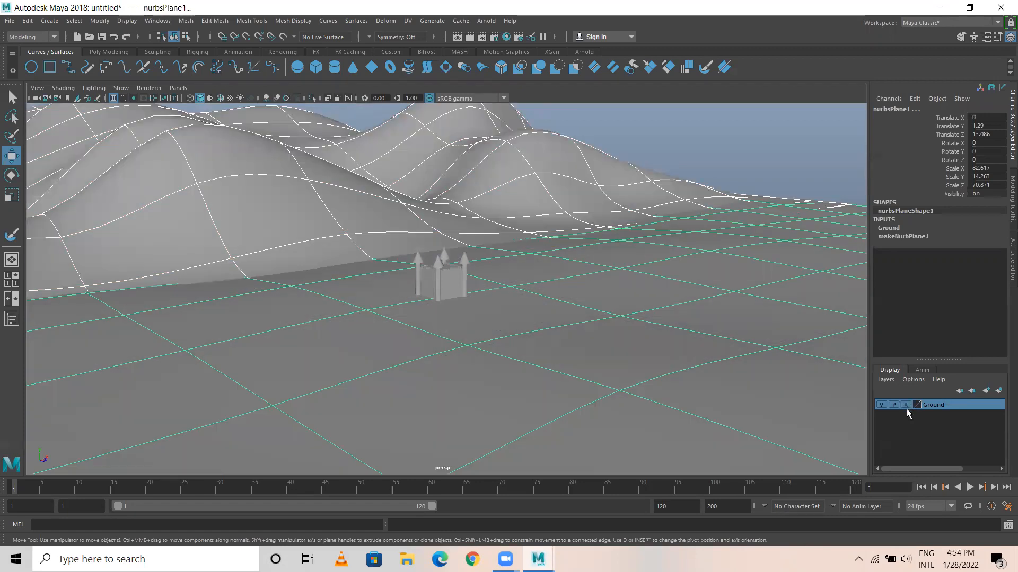
pyautogui.click(617, 361)
# Select all the castle parts together and group them.
pyautogui.scroll(4, 434, 345)
pyautogui.keyDown('alt'); pyautogui.moveTo(434, 345); pyautogui.dragTo(501, 366); pyautogui.keyUp('alt')
pyautogui.moveTo(519, 195); pyautogui.dragTo(339, 392)
pyautogui.keyDown('alt'); pyautogui.moveTo(499, 296); pyautogui.dragTo(447, 296); pyautogui.keyUp('alt')
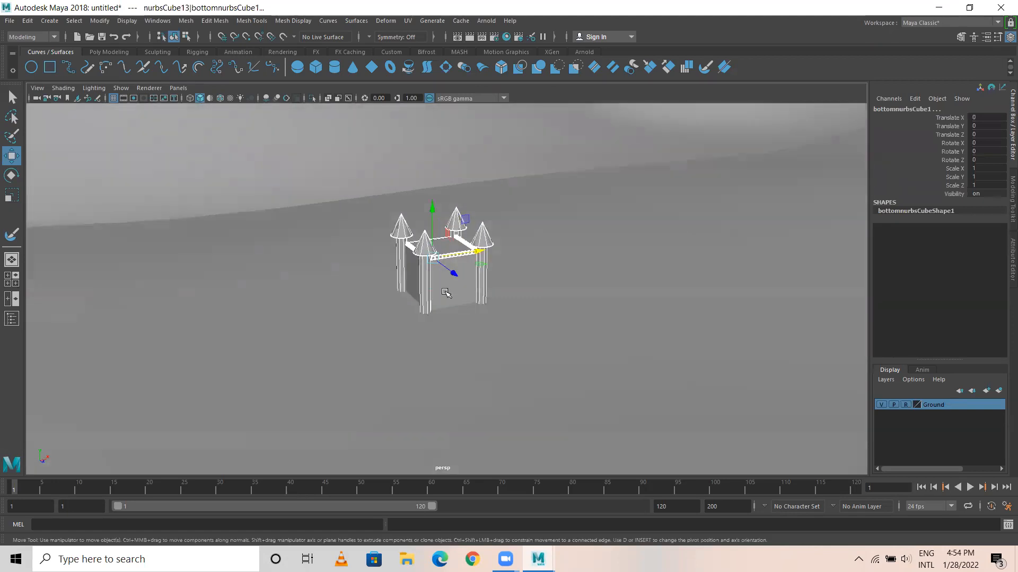
pyautogui.scroll(-5, 490, 332)
pyautogui.keyDown('alt'); pyautogui.moveTo(491, 332); pyautogui.dragTo(460, 345); pyautogui.keyUp('alt')
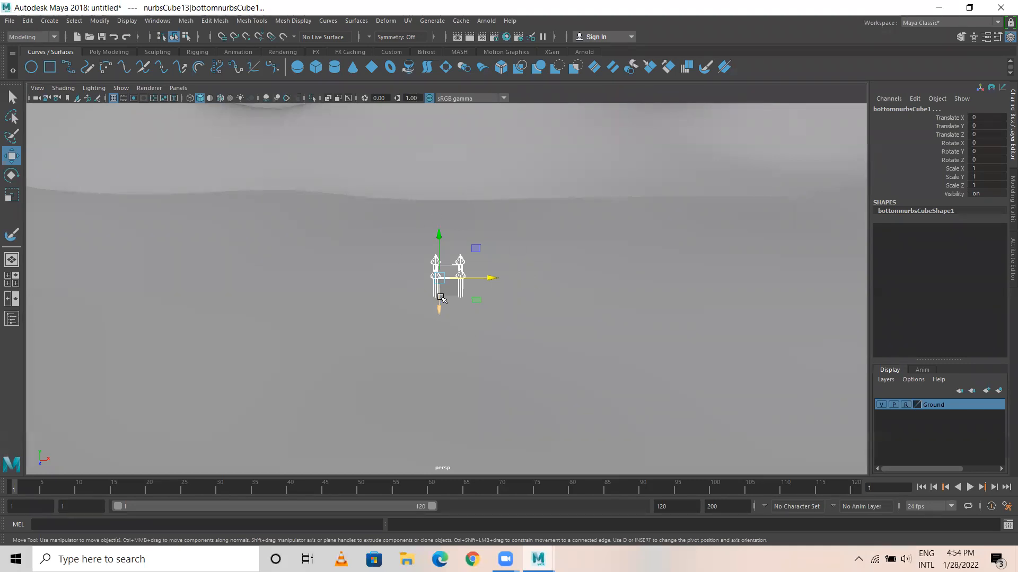
pyautogui.hotkey('ctrl', 'g')
# Display the scene in wireframe and hide the Ground layer.
pyautogui.keyDown('alt'); pyautogui.moveTo(395, 349); pyautogui.dragTo(418, 341); pyautogui.keyUp('alt')
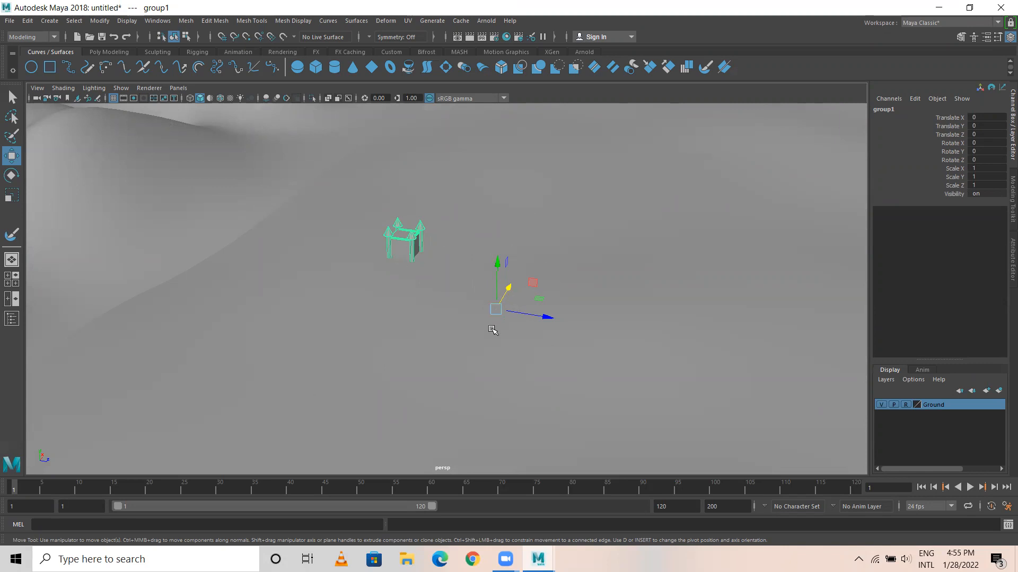
pyautogui.press('4')
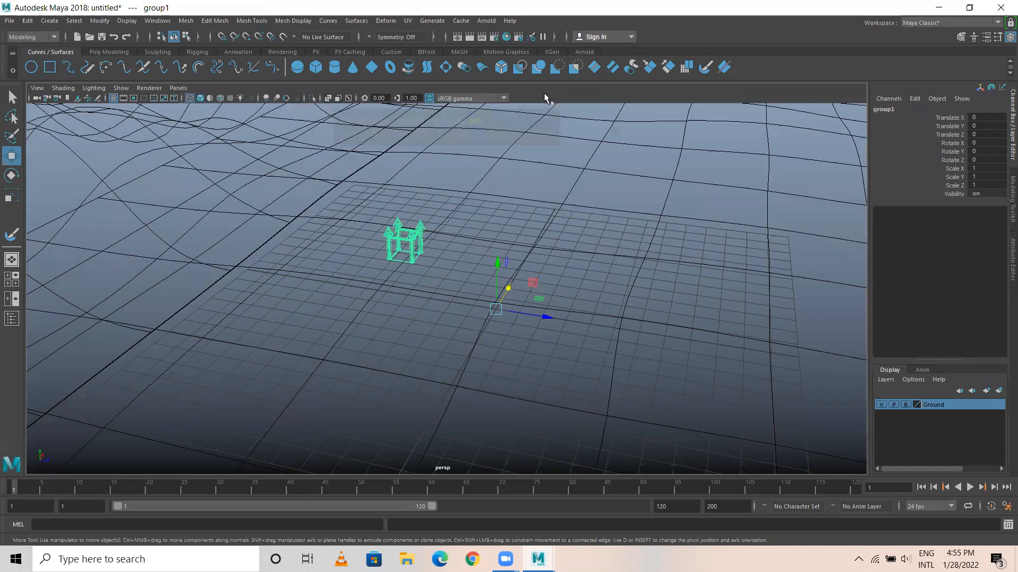
pyautogui.keyDown('alt'); pyautogui.moveTo(538, 307); pyautogui.dragTo(450, 339); pyautogui.keyUp('alt')
pyautogui.click(880, 405)
# Center the pivot of the castle group on the castle.
pyautogui.keyDown('alt'); pyautogui.moveTo(504, 356); pyautogui.dragTo(516, 297); pyautogui.keyUp('alt')
pyautogui.scroll(-3, 305, 290)
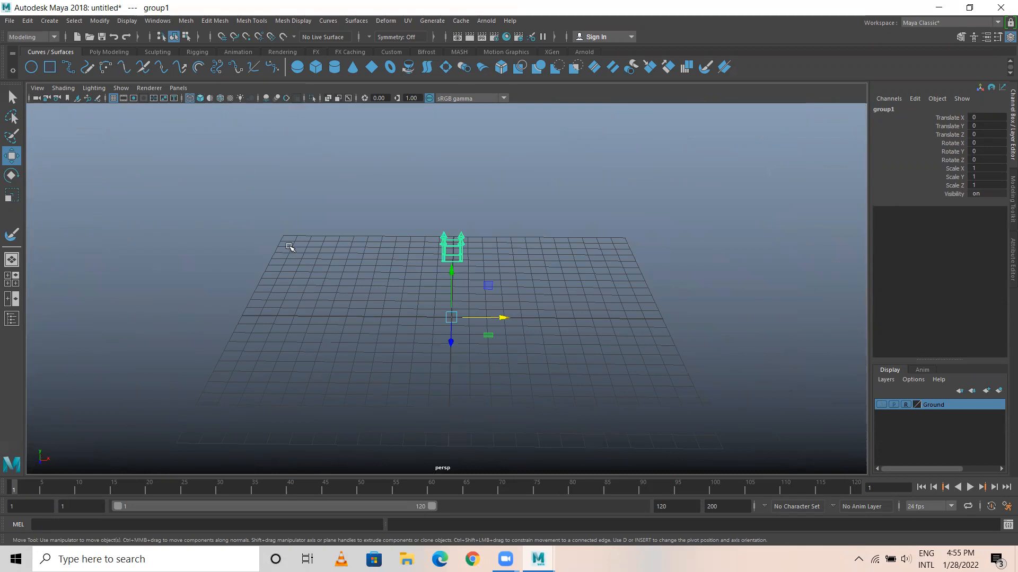
pyautogui.keyDown('alt'); pyautogui.moveTo(475, 336); pyautogui.dragTo(461, 248); pyautogui.keyUp('alt')
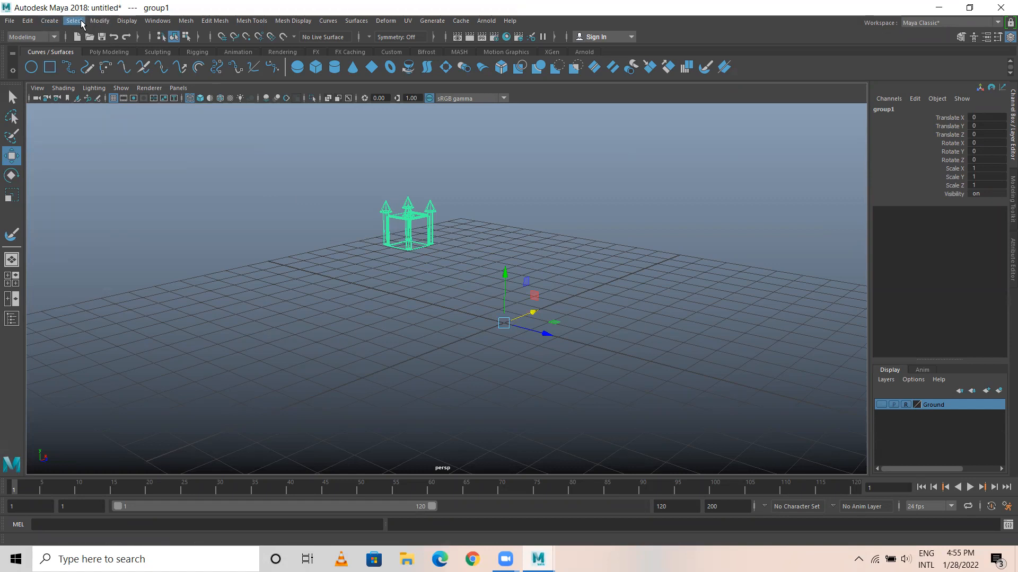
pyautogui.click(104, 21)
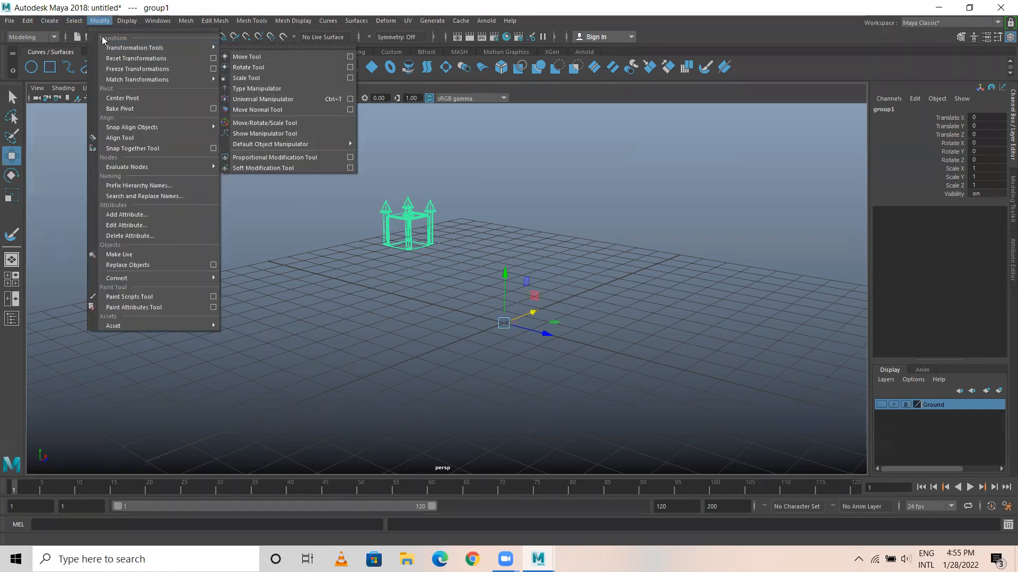
pyautogui.click(146, 97)
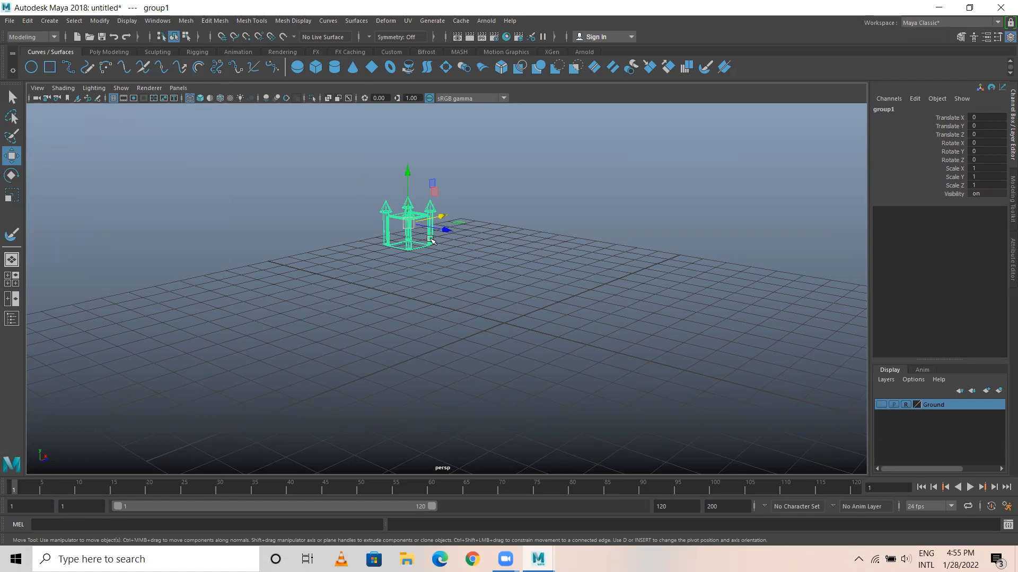
# Show the Ground layer again and display the scene shaded, framing the front of the castle.
pyautogui.click(884, 406)
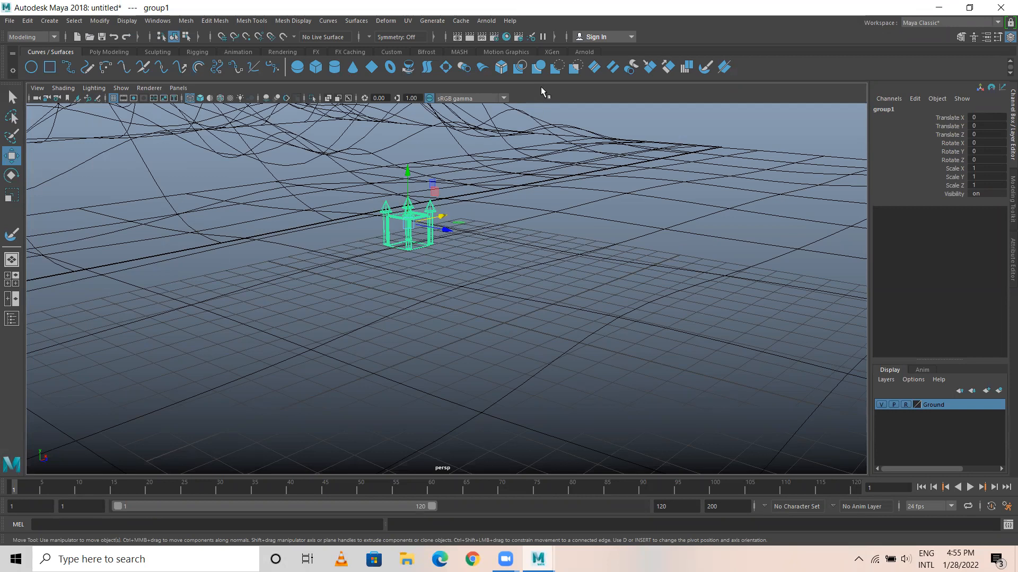
pyautogui.press('5')
pyautogui.keyDown('alt'); pyautogui.moveTo(475, 279); pyautogui.dragTo(345, 279); pyautogui.keyUp('alt')
pyautogui.scroll(5, 345, 280)
pyautogui.keyDown('alt'); pyautogui.moveTo(486, 195); pyautogui.dragTo(461, 407, button='middle'); pyautogui.keyUp('alt')
pyautogui.keyDown('alt'); pyautogui.moveTo(421, 406); pyautogui.dragTo(405, 397); pyautogui.keyUp('alt')
pyautogui.scroll(2, 405, 397)
pyautogui.keyDown('alt'); pyautogui.moveTo(441, 303); pyautogui.dragTo(431, 212, button='middle'); pyautogui.keyUp('alt')
pyautogui.keyDown('alt'); pyautogui.moveTo(422, 318); pyautogui.dragTo(418, 301); pyautogui.keyUp('alt')
pyautogui.scroll(1, 438, 309)
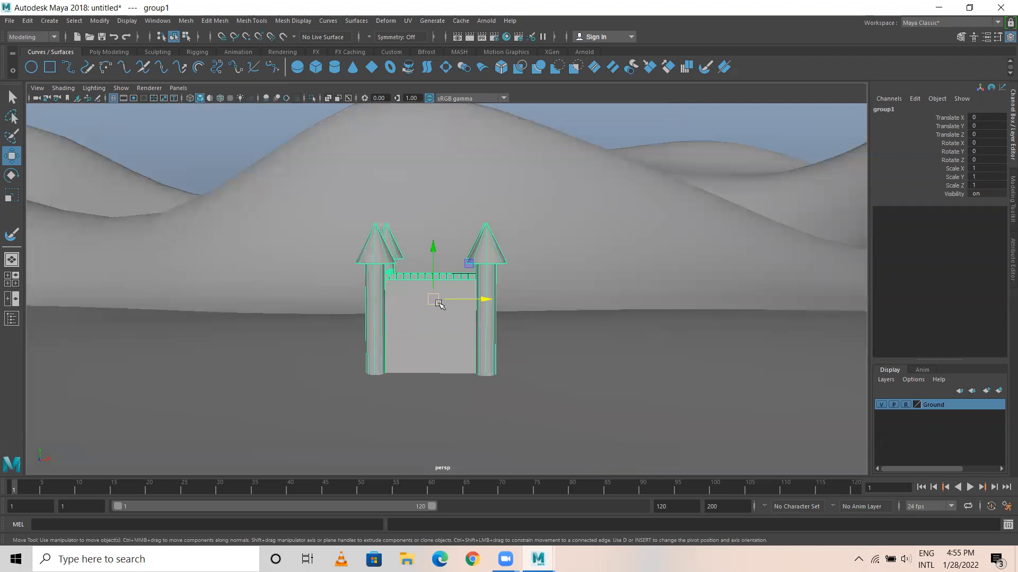
# Duplicate the castle group as a second tier, scaled uniformly to about 0.51 and raised onto the castle's roof.
pyautogui.hotkey('ctrl', 'g')
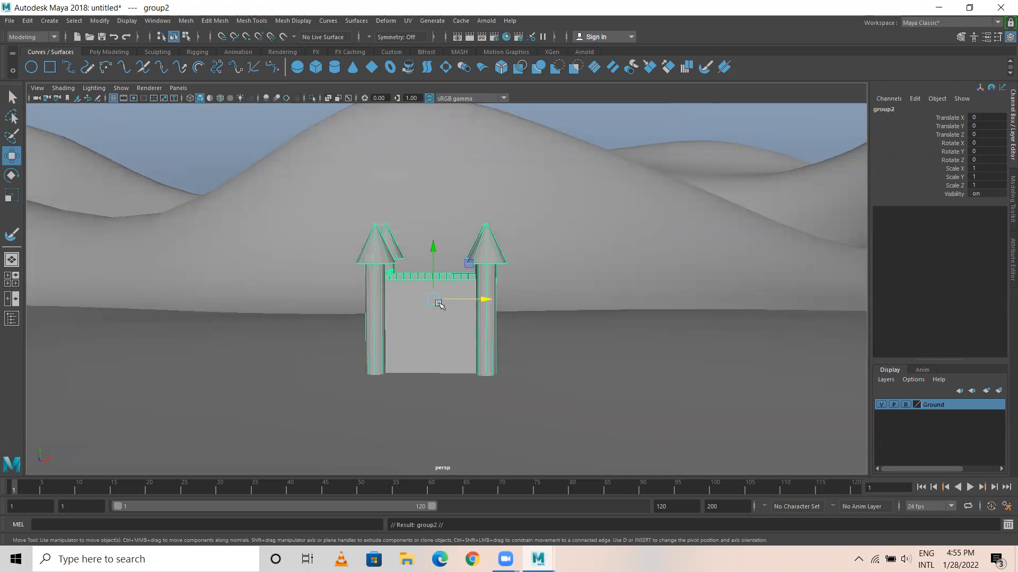
pyautogui.press('r')
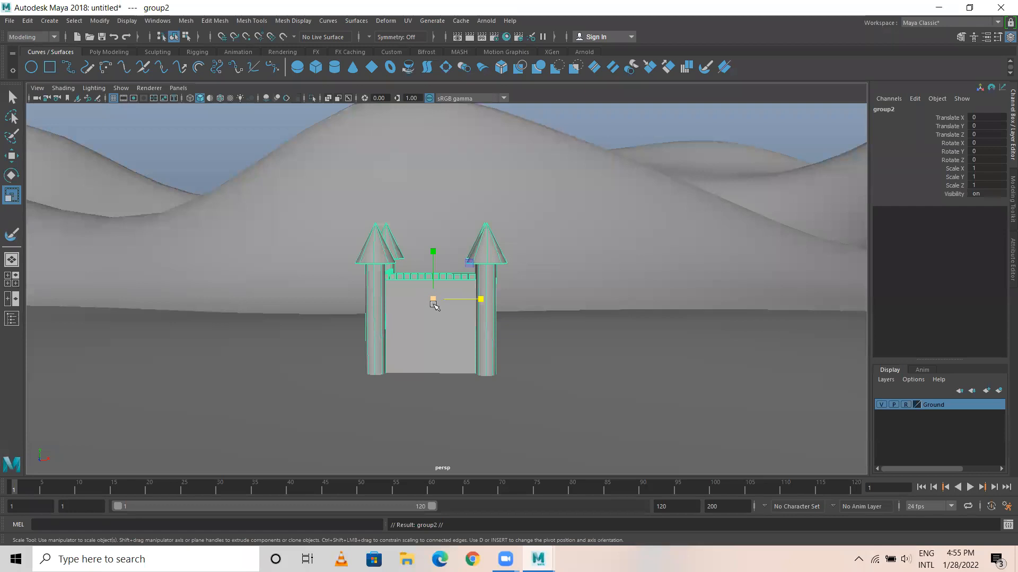
pyautogui.moveTo(433, 300); pyautogui.dragTo(414, 298)
pyautogui.moveTo(376, 292); pyautogui.dragTo(371, 292)
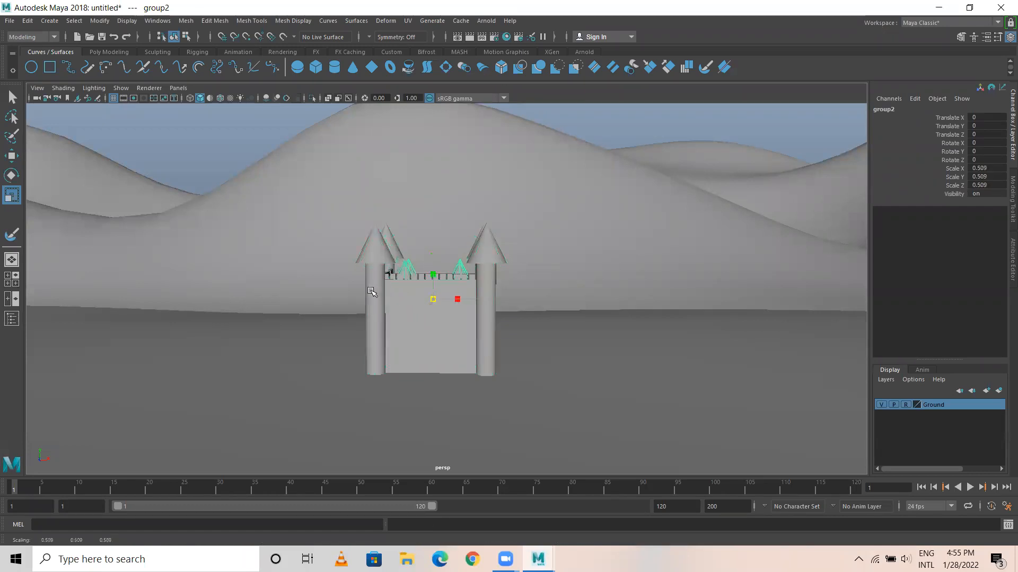
pyautogui.press('w')
pyautogui.moveTo(433, 276); pyautogui.dragTo(431, 192)
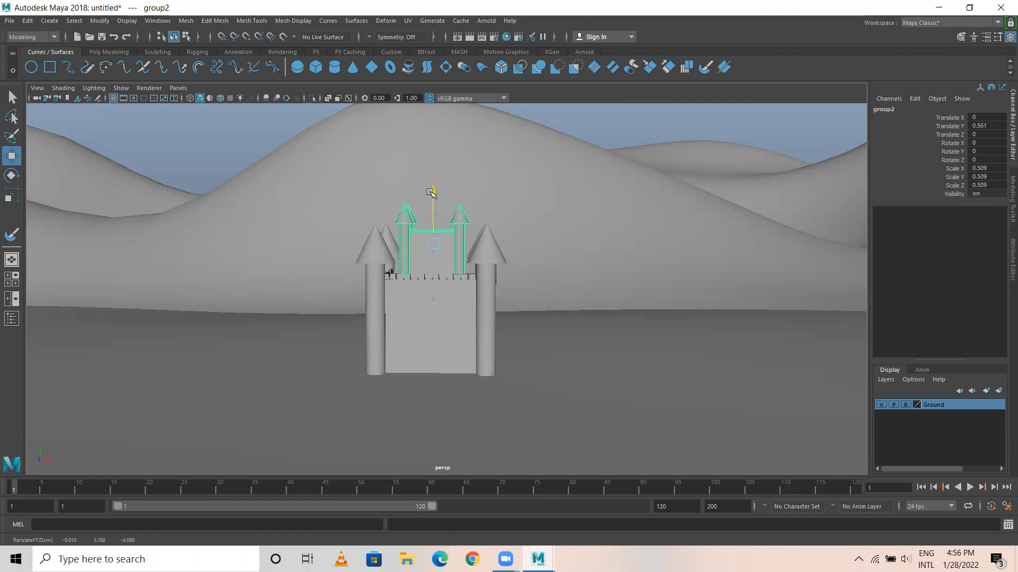
# Enlarge the second tier to a uniform scale of 0.6 and adjust its Translate Y to 0.64.
pyautogui.press('r')
pyautogui.moveTo(433, 243); pyautogui.dragTo(446, 241)
pyautogui.press('w')
pyautogui.moveTo(438, 190)
pyautogui.mouseDown()
pyautogui.moveTo(431, 175)
pyautogui.moveTo(439, 198)
pyautogui.mouseUp()
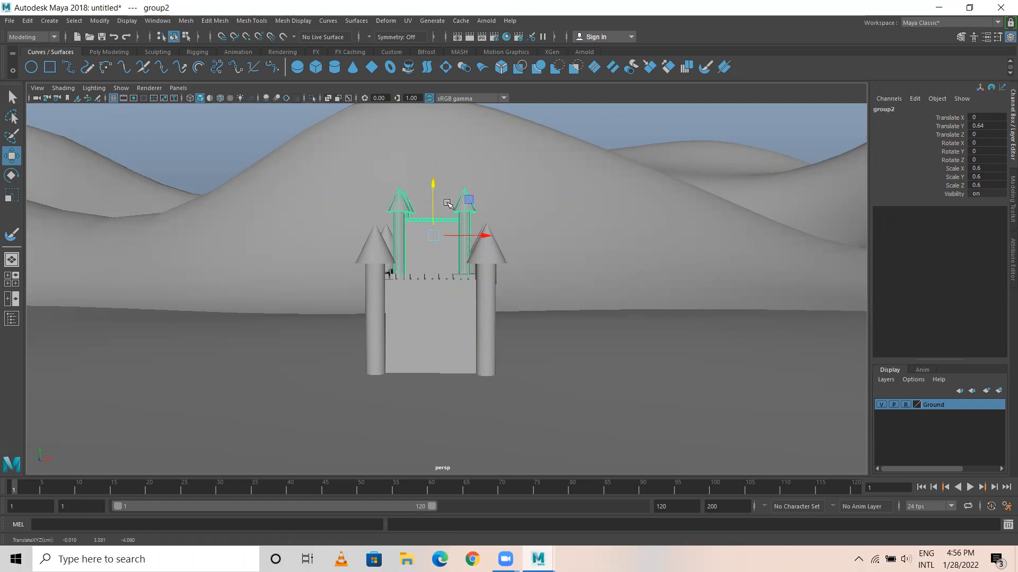
# Repeat the duplicate with its transform to stack further, progressively smaller tiers on the castle, and clear the selection.
pyautogui.hotkey('shift', 'd')
pyautogui.scroll(-3, 490, 263)
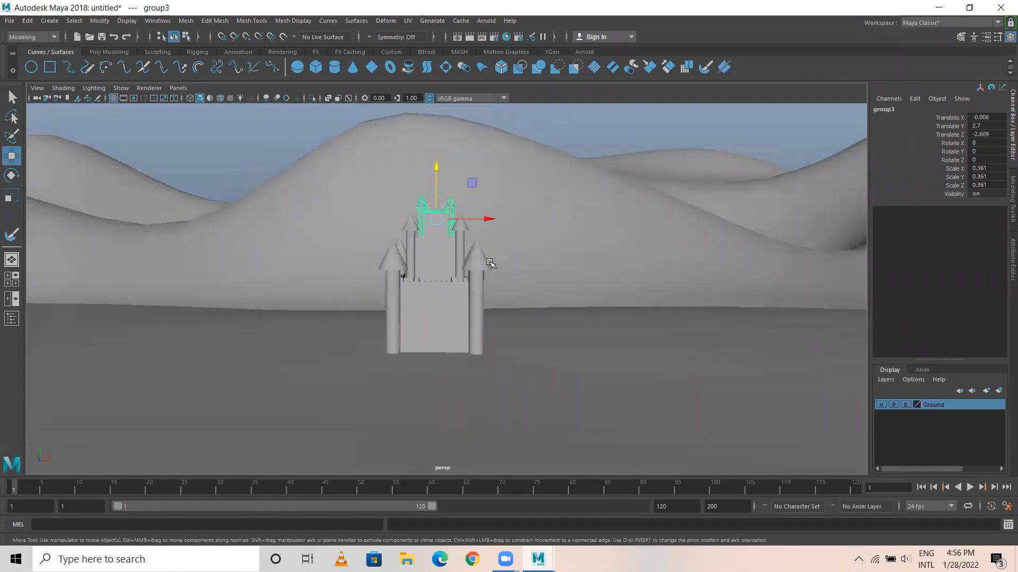
pyautogui.hotkey('shift', 'd')
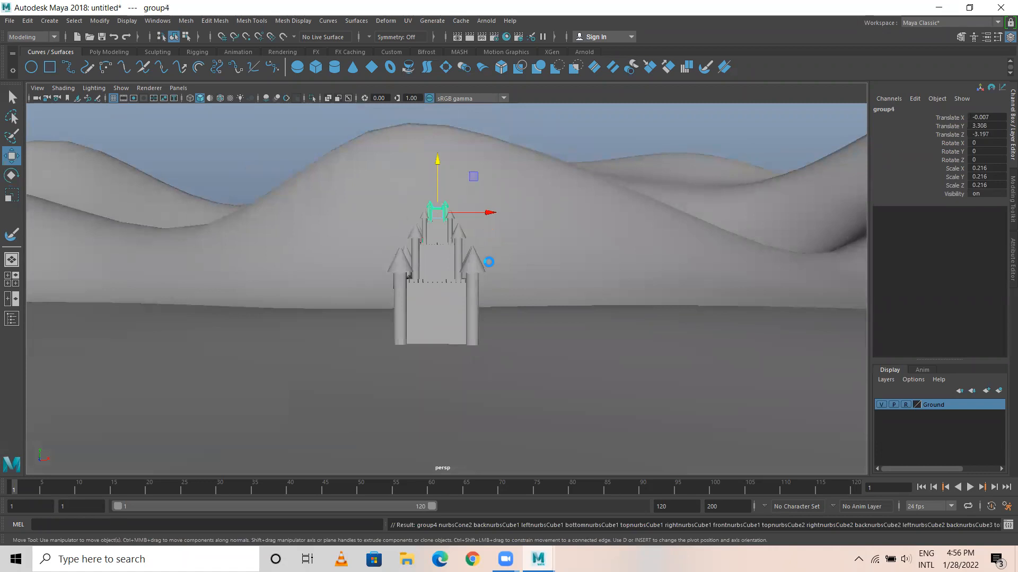
pyautogui.click(552, 148)
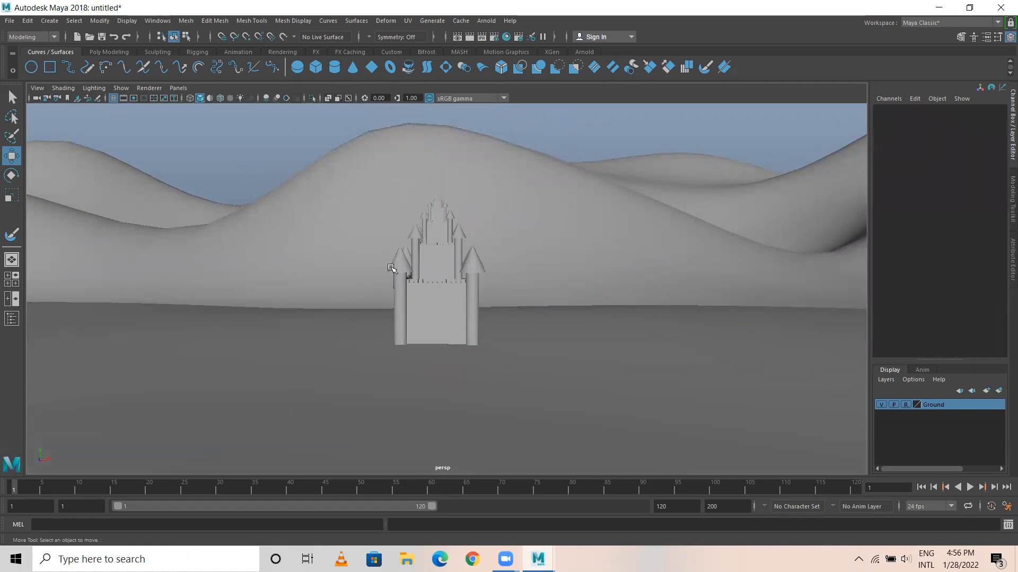
# Select the castle's entire third tier as a group and duplicate it in place.
pyautogui.keyDown('alt'); pyautogui.moveTo(392, 270); pyautogui.dragTo(332, 271); pyautogui.keyUp('alt')
pyautogui.keyDown('alt'); pyautogui.moveTo(332, 271); pyautogui.dragTo(395, 277, button='right'); pyautogui.keyUp('alt')
pyautogui.keyDown('alt'); pyautogui.moveTo(395, 277); pyautogui.dragTo(319, 254); pyautogui.keyUp('alt')
pyautogui.keyDown('alt'); pyautogui.moveTo(319, 255); pyautogui.dragTo(397, 224, button='right'); pyautogui.keyUp('alt')
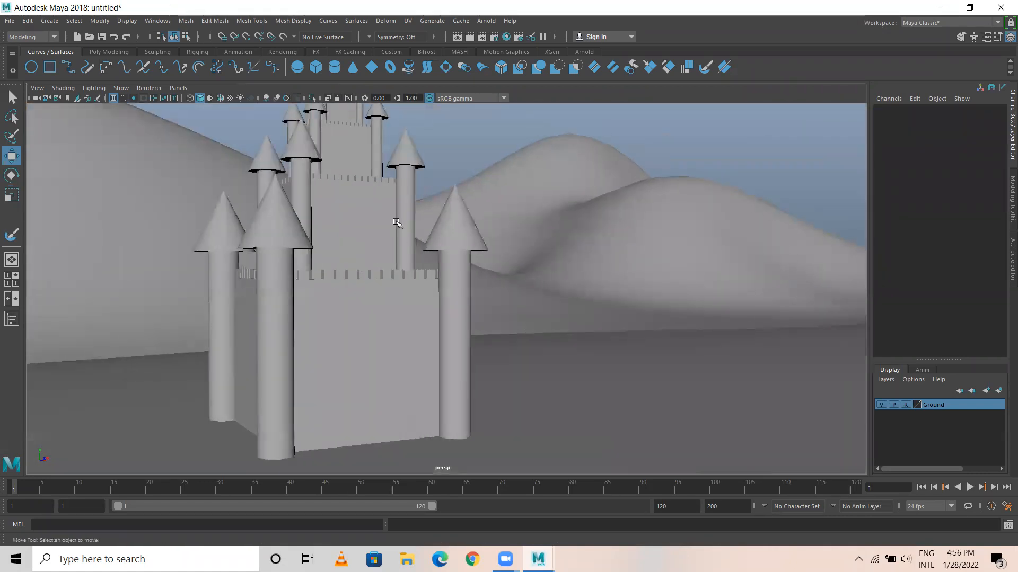
pyautogui.keyDown('alt'); pyautogui.moveTo(398, 224); pyautogui.dragTo(442, 316, button='middle'); pyautogui.keyUp('alt')
pyautogui.keyDown('alt'); pyautogui.moveTo(442, 317); pyautogui.dragTo(372, 324); pyautogui.keyUp('alt')
pyautogui.keyDown('alt'); pyautogui.moveTo(372, 324); pyautogui.dragTo(356, 283, button='right'); pyautogui.keyUp('alt')
pyautogui.click(383, 240)
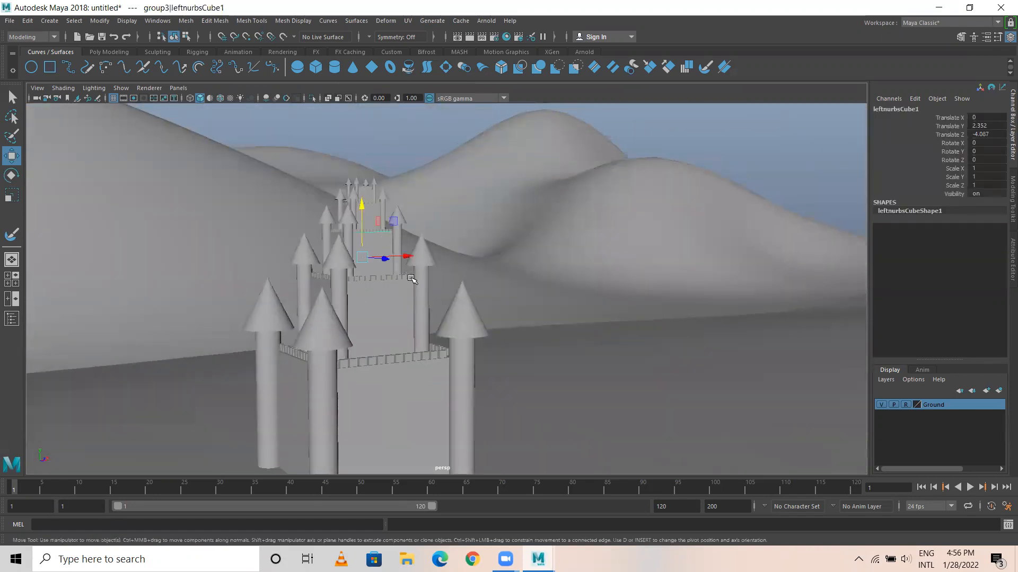
pyautogui.press('Up')
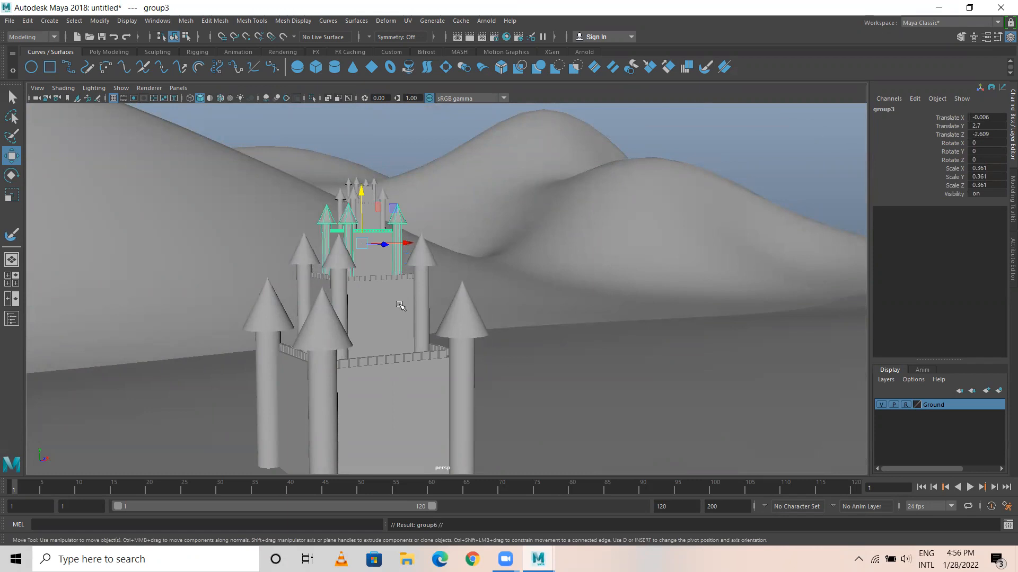
# Move the copied tier along Z until it stands clear of the castle.
pyautogui.keyDown('alt'); pyautogui.moveTo(400, 305); pyautogui.dragTo(392, 276, button='right'); pyautogui.keyUp('alt')
pyautogui.keyDown('alt'); pyautogui.moveTo(393, 276); pyautogui.dragTo(424, 254); pyautogui.keyUp('alt')
pyautogui.click(427, 222)
pyautogui.moveTo(424, 251); pyautogui.dragTo(485, 251, button='middle')
pyautogui.keyDown('alt'); pyautogui.moveTo(485, 252); pyautogui.dragTo(496, 229); pyautogui.keyUp('alt')
# Delete the copied tier's towers, wall and battlements on the side facing the castle.
pyautogui.keyDown('alt'); pyautogui.moveTo(500, 189); pyautogui.dragTo(527, 240); pyautogui.keyUp('alt')
pyautogui.keyDown('alt'); pyautogui.moveTo(470, 178); pyautogui.dragTo(476, 203); pyautogui.keyUp('alt')
pyautogui.moveTo(443, 156); pyautogui.dragTo(506, 281)
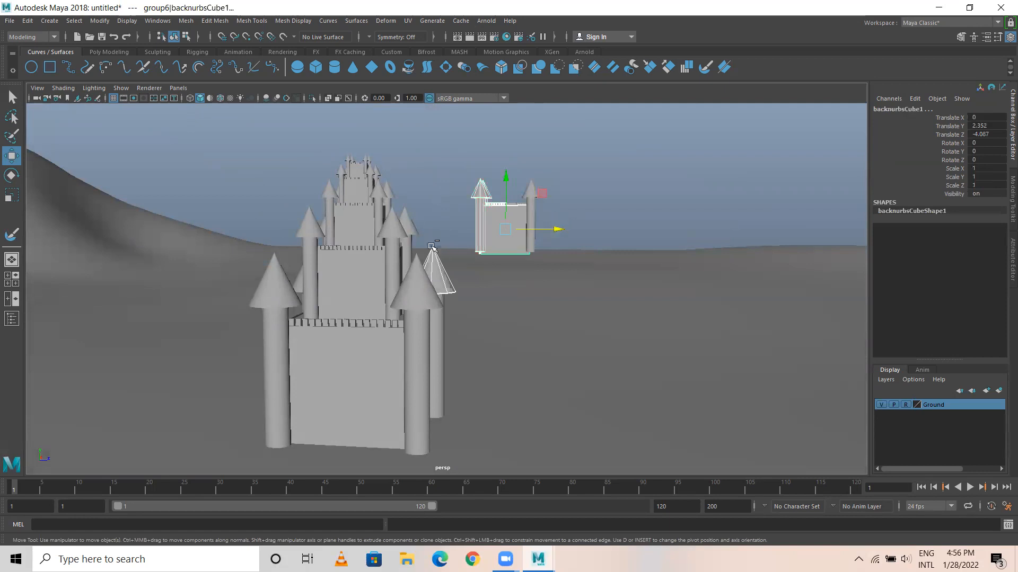
pyautogui.keyDown('ctrl'); pyautogui.click(463, 302); pyautogui.keyUp('ctrl')
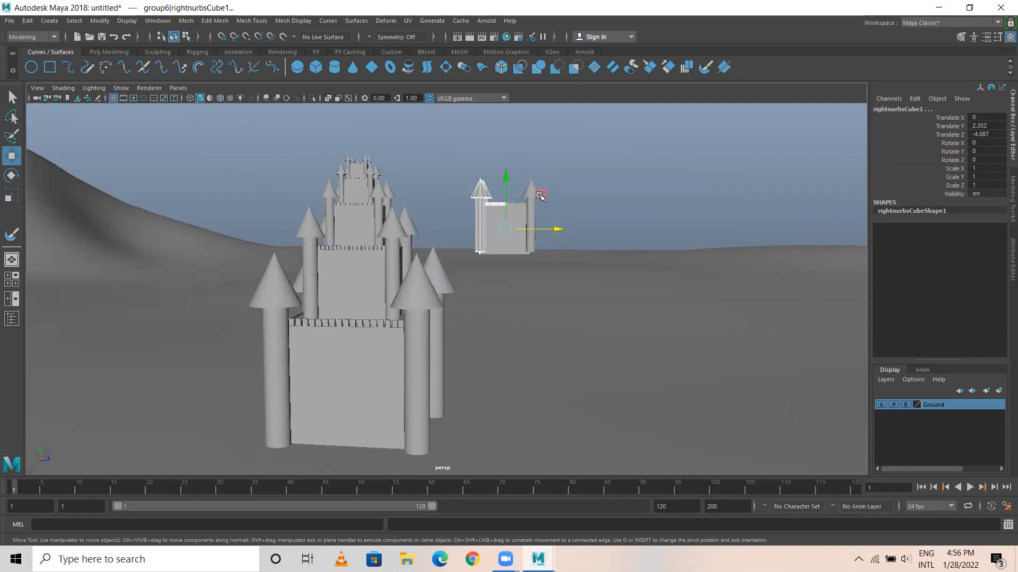
pyautogui.click(524, 235)
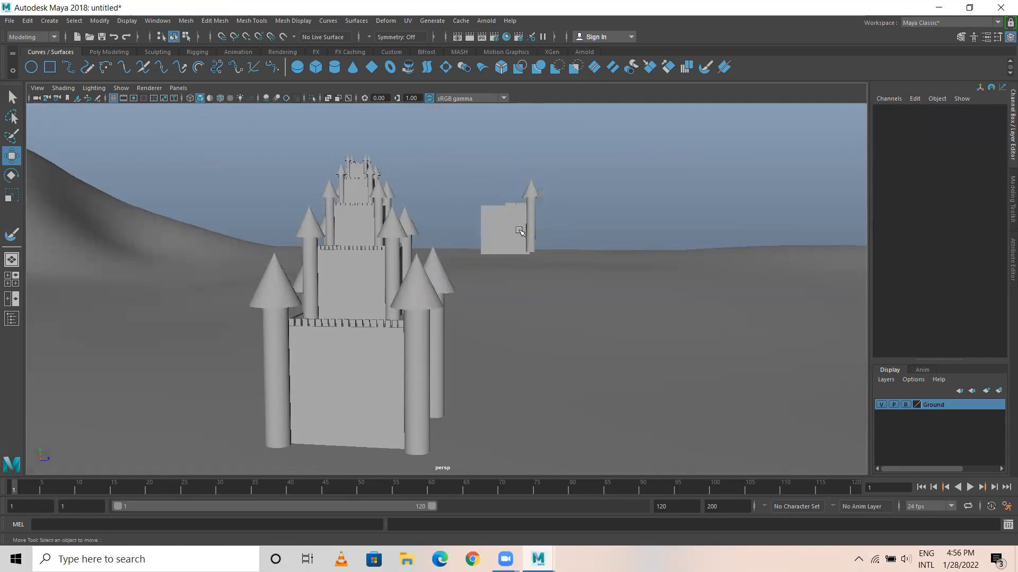
# Lower the remaining half tier to the ground and place it against the castle's front wall as a gatehouse.
pyautogui.keyDown('alt'); pyautogui.moveTo(541, 240); pyautogui.dragTo(513, 232); pyautogui.keyUp('alt')
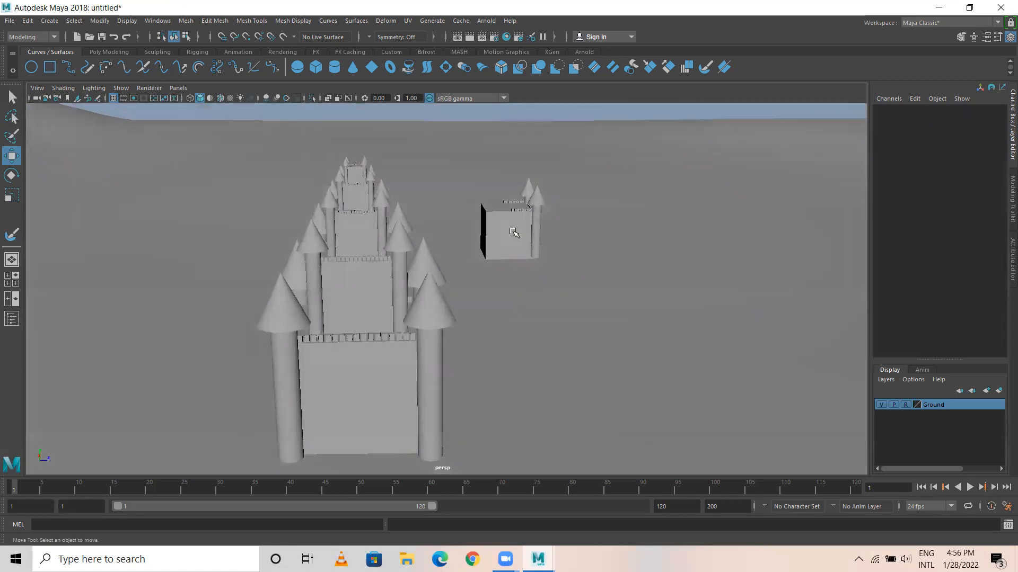
pyautogui.click(512, 231)
pyautogui.press('Up')
pyautogui.moveTo(507, 168); pyautogui.dragTo(505, 350)
pyautogui.moveTo(552, 394); pyautogui.dragTo(438, 356)
pyautogui.moveTo(471, 414)
pyautogui.keyDown('alt'); pyautogui.mouseDown()
pyautogui.moveTo(498, 409)
pyautogui.moveTo(496, 436)
pyautogui.moveTo(473, 405)
pyautogui.mouseUp(); pyautogui.keyUp('alt')
# Group all the castle tiers together with the gatehouse and center the new group's pivot.
pyautogui.click(572, 336)
pyautogui.keyDown('alt'); pyautogui.moveTo(572, 336); pyautogui.dragTo(457, 373); pyautogui.keyUp('alt')
pyautogui.keyDown('alt'); pyautogui.moveTo(457, 302); pyautogui.dragTo(557, 425); pyautogui.keyUp('alt')
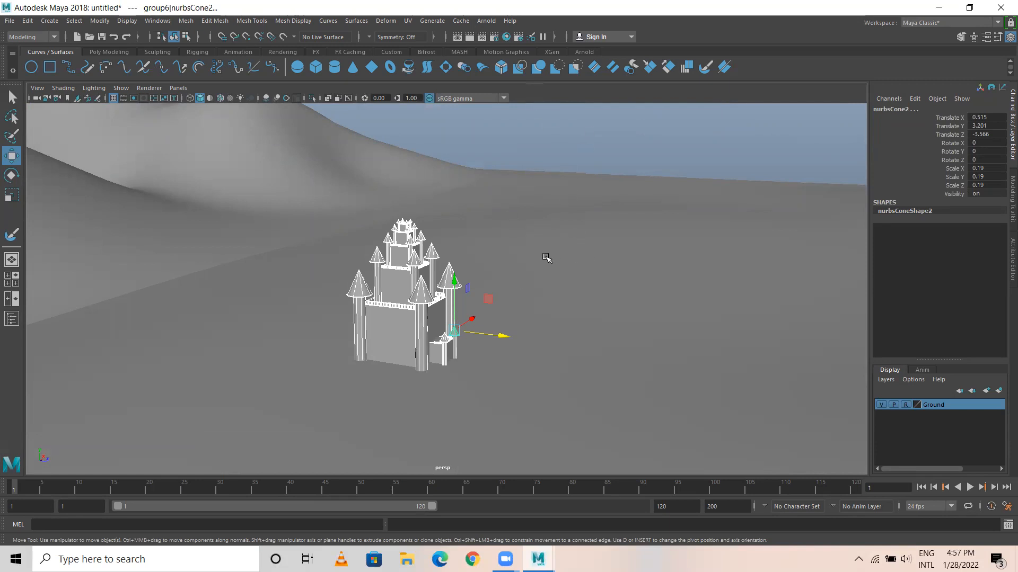
pyautogui.press('Up')
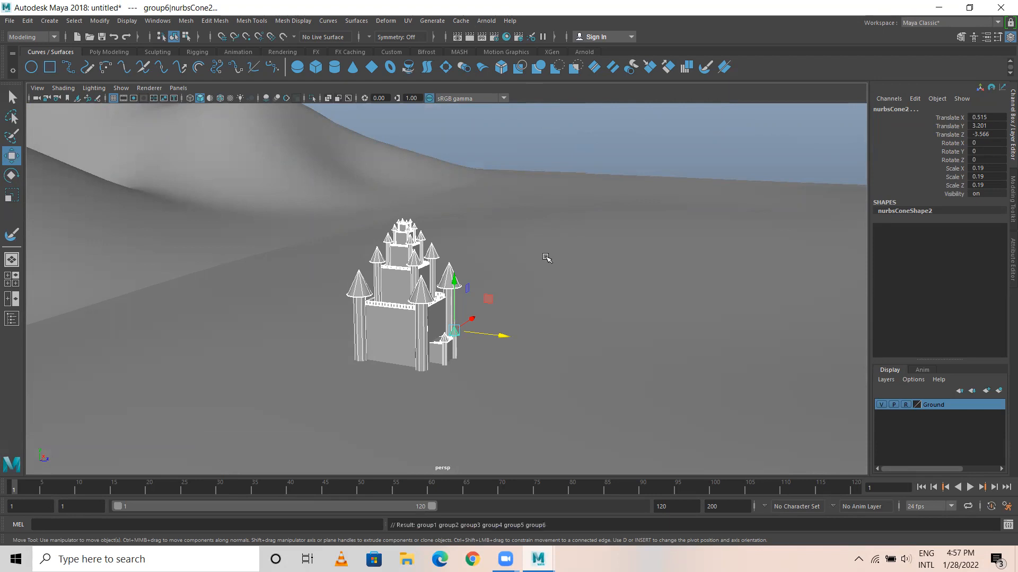
pyautogui.moveTo(540, 287)
pyautogui.keyDown('alt'); pyautogui.mouseDown()
pyautogui.moveTo(518, 298)
pyautogui.moveTo(534, 299)
pyautogui.mouseUp(); pyautogui.keyUp('alt')
pyautogui.hotkey('ctrl', 'g')
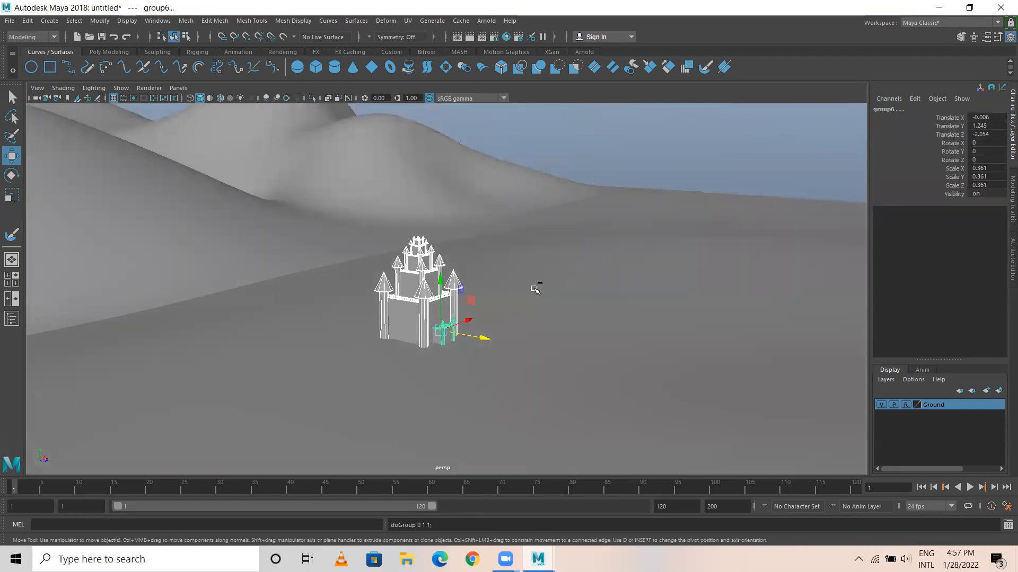
pyautogui.hotkey('ctrl', 'g')
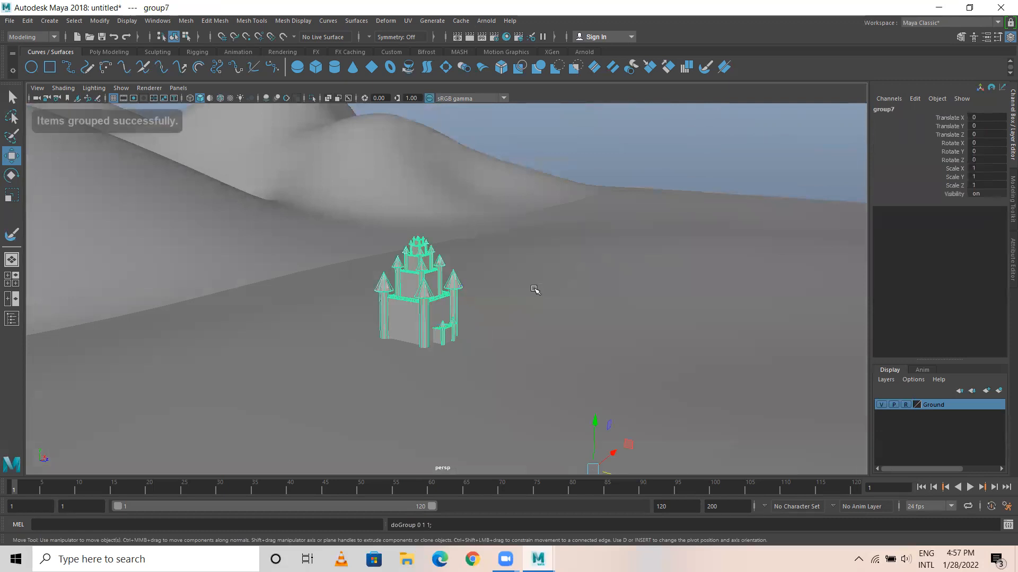
pyautogui.click(99, 23)
pyautogui.click(114, 98)
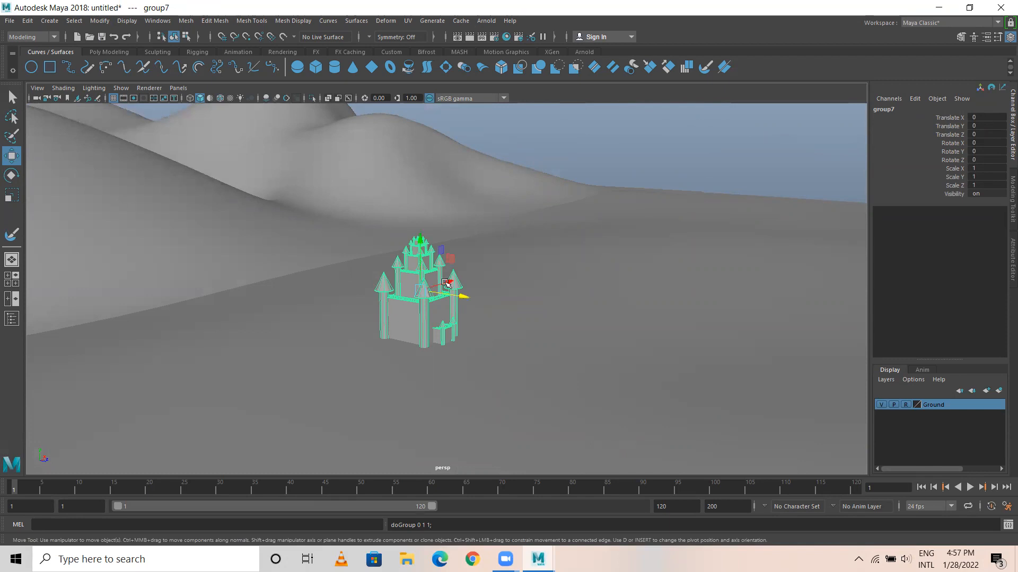
# Duplicate the complete castle group and place the copy beside the original at Translate X -1.464.
pyautogui.keyDown('alt'); pyautogui.moveTo(451, 297); pyautogui.dragTo(395, 310); pyautogui.keyUp('alt')
pyautogui.keyDown('alt'); pyautogui.moveTo(455, 318); pyautogui.dragTo(736, 366, button='right'); pyautogui.keyUp('alt')
pyautogui.keyDown('alt'); pyautogui.moveTo(625, 371); pyautogui.dragTo(500, 344); pyautogui.keyUp('alt')
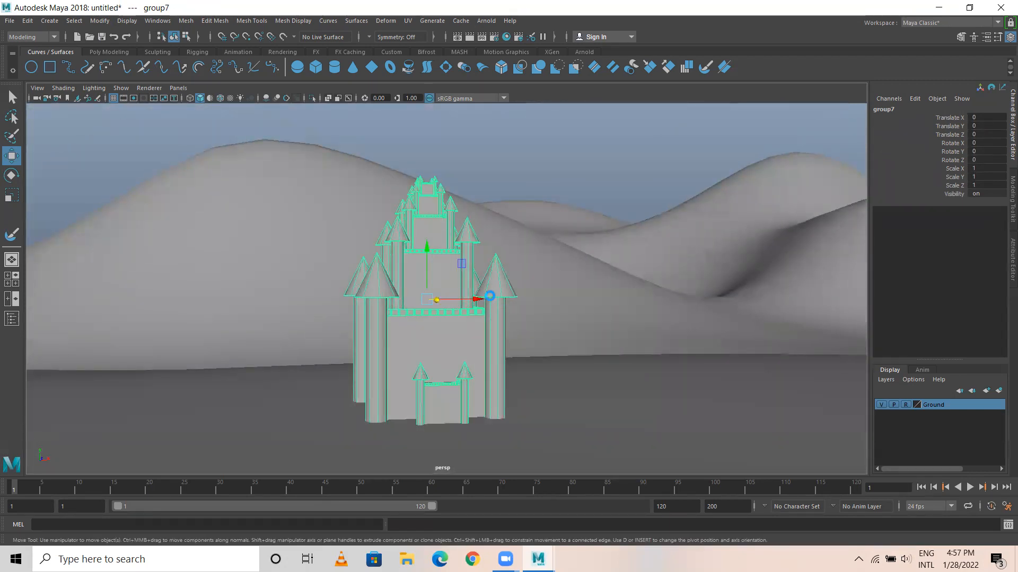
pyautogui.moveTo(424, 301); pyautogui.dragTo(339, 304)
pyautogui.keyDown('alt'); pyautogui.moveTo(489, 332); pyautogui.dragTo(409, 312, button='right'); pyautogui.keyUp('alt')
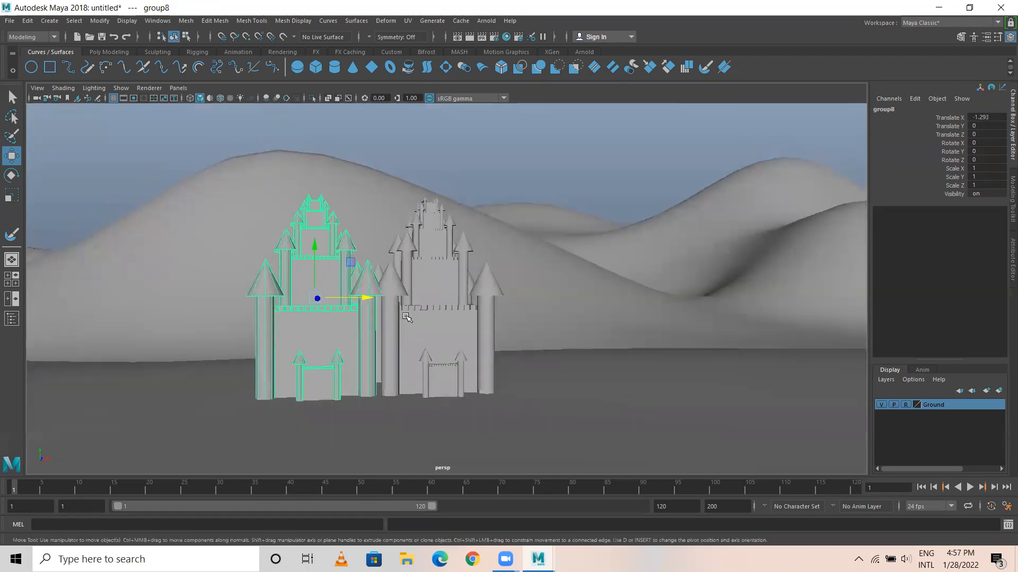
pyautogui.keyDown('alt'); pyautogui.moveTo(405, 309); pyautogui.dragTo(465, 279, button='middle'); pyautogui.keyUp('alt')
pyautogui.moveTo(452, 274); pyautogui.dragTo(481, 344)
pyautogui.keyDown('alt'); pyautogui.moveTo(481, 344); pyautogui.dragTo(970, 400, button='right'); pyautogui.keyUp('alt')
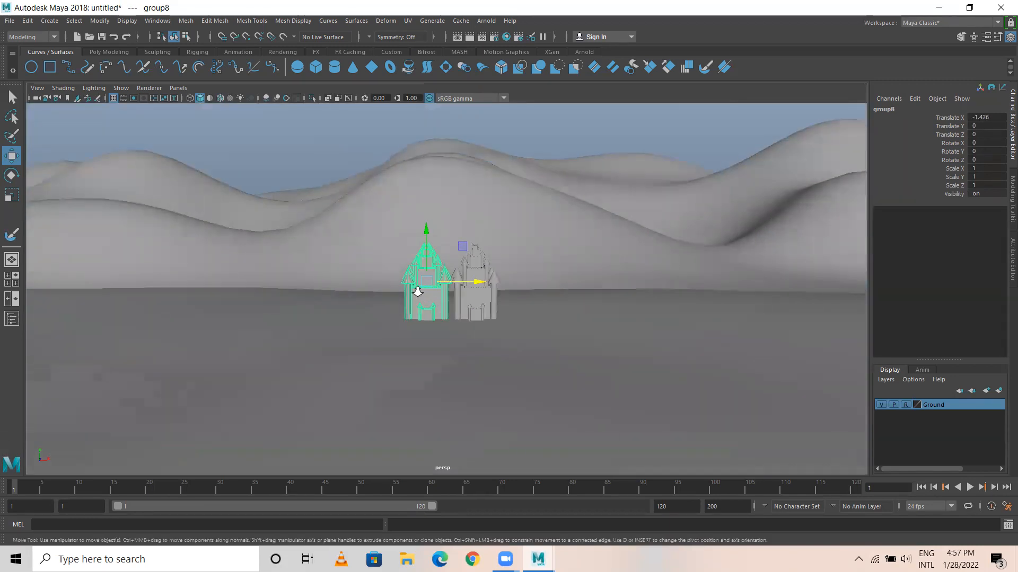
pyautogui.keyDown('alt'); pyautogui.moveTo(417, 291); pyautogui.dragTo(620, 323, button='right'); pyautogui.keyUp('alt')
pyautogui.moveTo(445, 269); pyautogui.dragTo(444, 269)
pyautogui.keyDown('alt'); pyautogui.moveTo(628, 318); pyautogui.dragTo(549, 313, button='middle'); pyautogui.keyUp('alt')
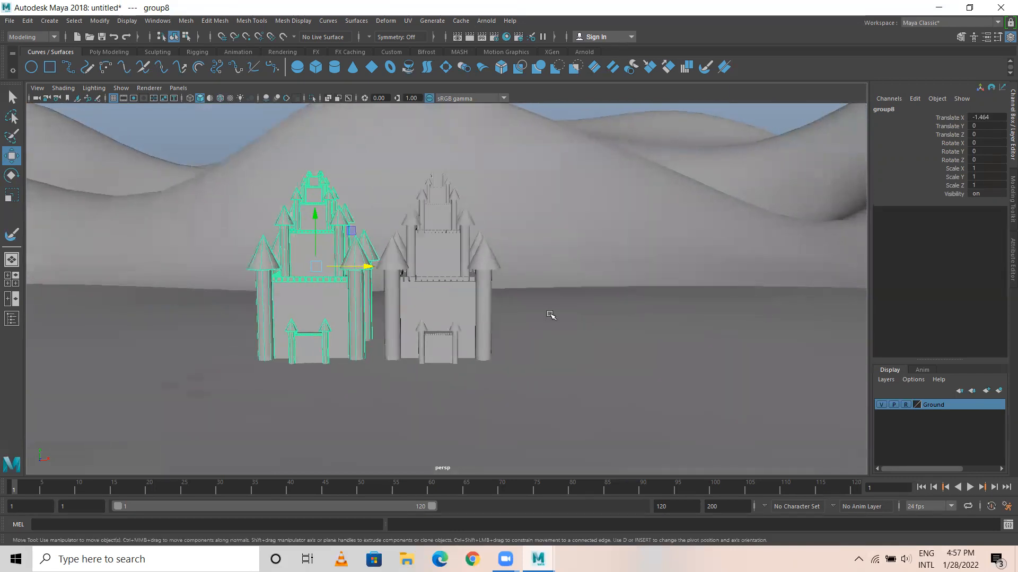
pyautogui.keyDown('alt'); pyautogui.moveTo(549, 314); pyautogui.dragTo(472, 306, button='right'); pyautogui.keyUp('alt')
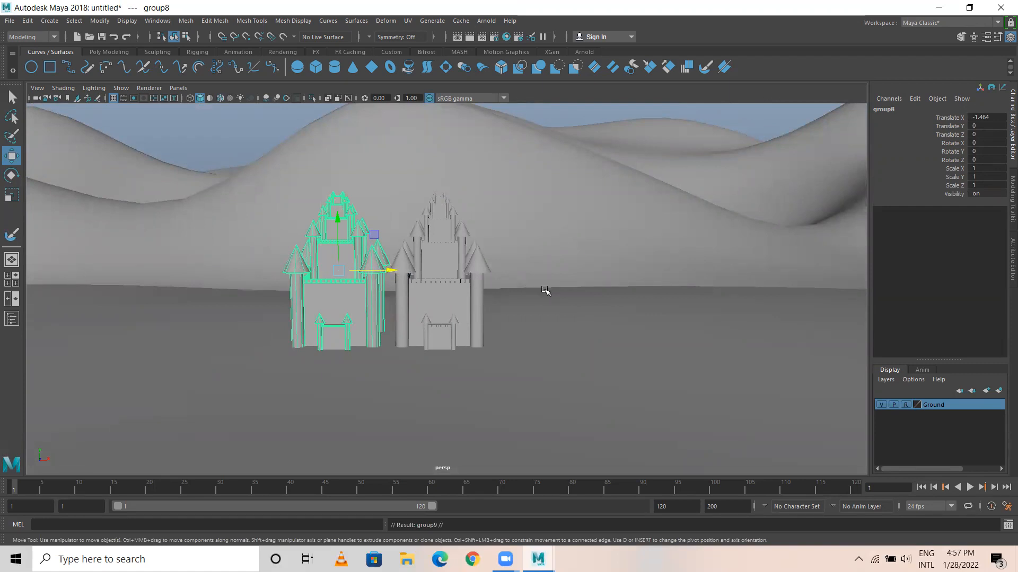
# Duplicate the castle once more, place the copy on the other side of the original, and select the middle castle's front wall.
pyautogui.moveTo(552, 288); pyautogui.dragTo(602, 284, button='middle')
pyautogui.keyDown('alt'); pyautogui.moveTo(459, 302); pyautogui.dragTo(428, 303); pyautogui.keyUp('alt')
pyautogui.click(431, 298)
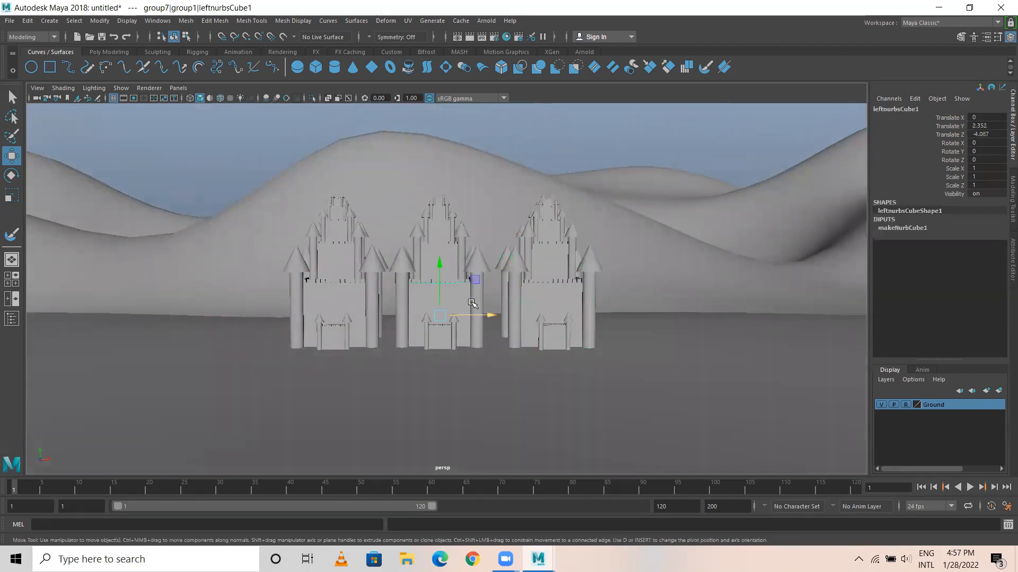
# Undock the shelf as a floating window and dock it back above the status line.
pyautogui.moveTo(4, 61); pyautogui.dragTo(7, 371)
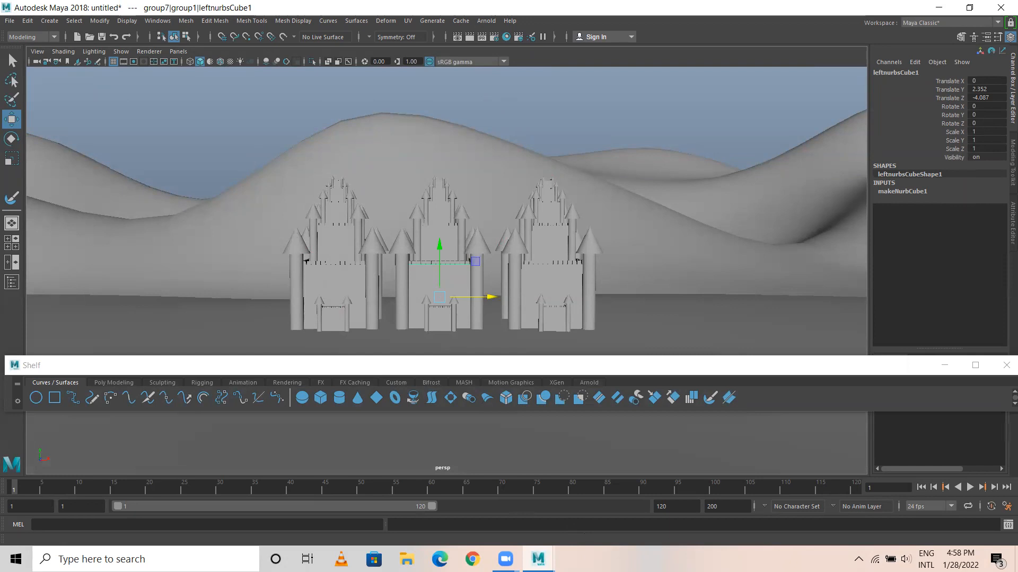
pyautogui.moveTo(785, 365); pyautogui.dragTo(646, 52)
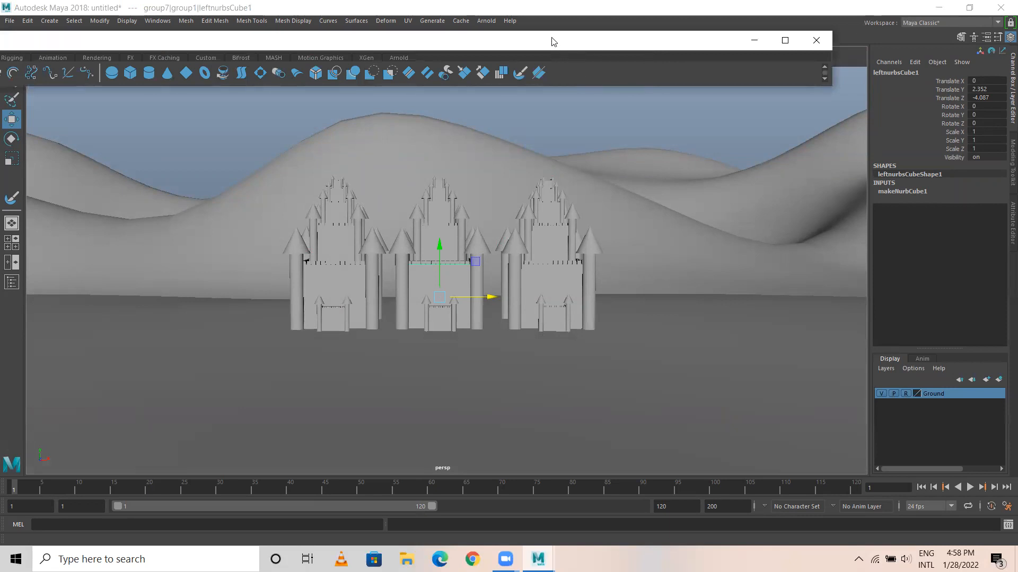
pyautogui.moveTo(551, 42); pyautogui.dragTo(550, 71)
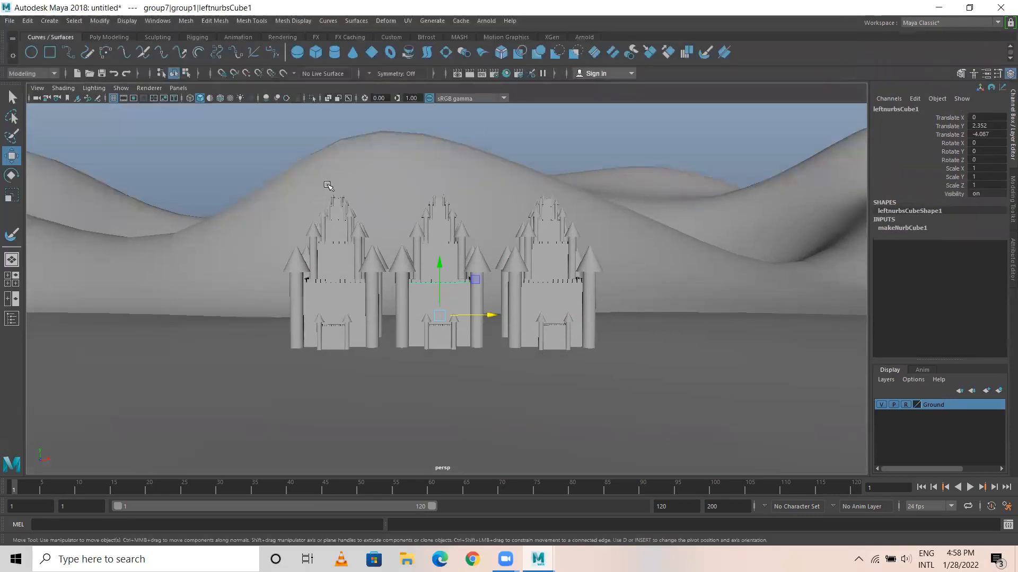
# Select the whole middle castle group, scale it to 1.143, 1.344, 1.143 and raise it to Translate Y 0.377.
pyautogui.keyDown('alt'); pyautogui.moveTo(435, 246); pyautogui.dragTo(453, 269); pyautogui.keyUp('alt')
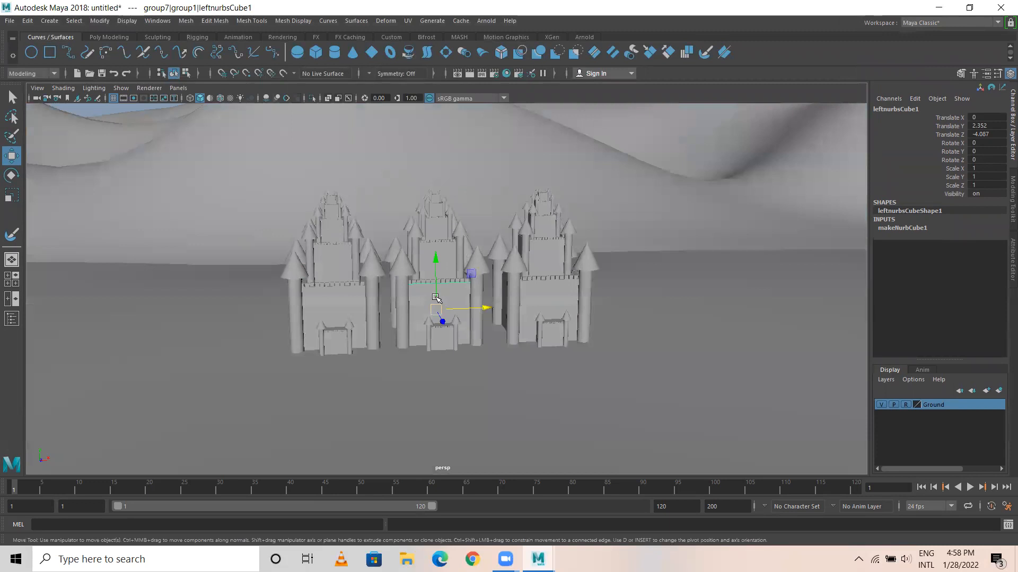
pyautogui.press('Up')
pyautogui.press('Up')
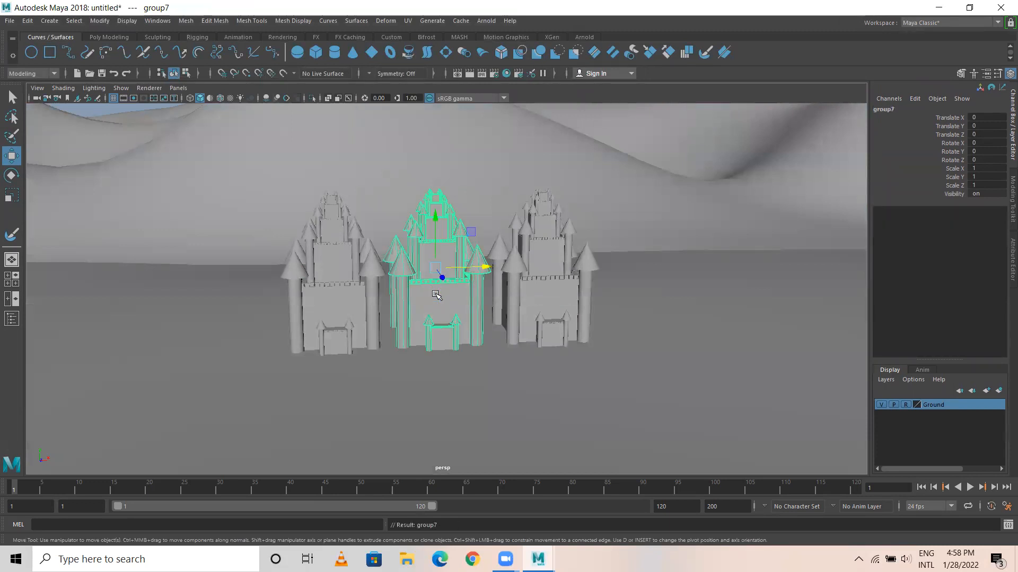
pyautogui.press('r')
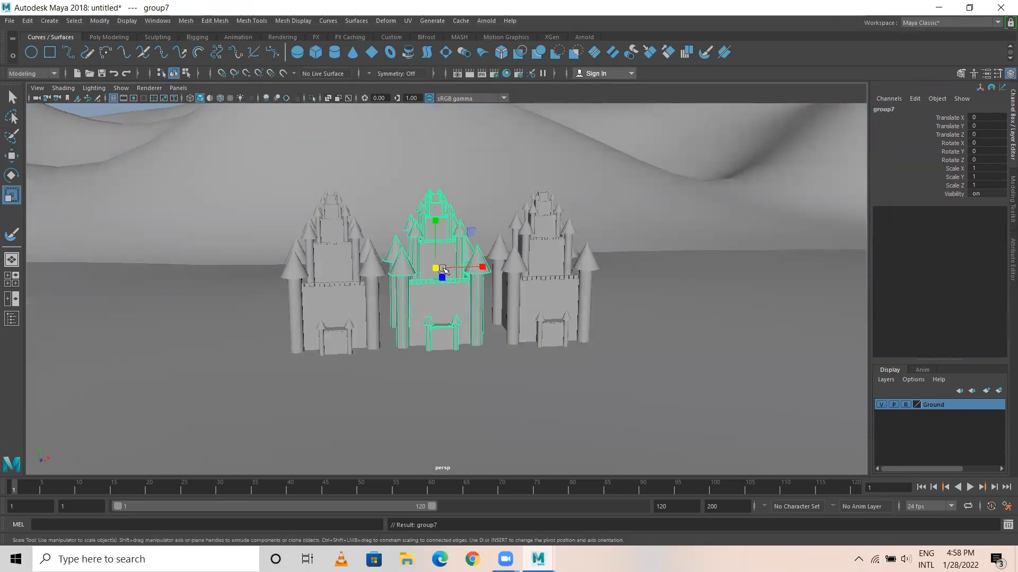
pyautogui.moveTo(434, 268); pyautogui.dragTo(450, 270)
pyautogui.moveTo(435, 220); pyautogui.dragTo(472, 282)
pyautogui.press('w')
pyautogui.scroll(3, 473, 282)
# Enlarge the middle castle group to 1.332, 1.566, 1.332, position it at Translate X 0.041, Y 0.521, and deselect it.
pyautogui.press('r')
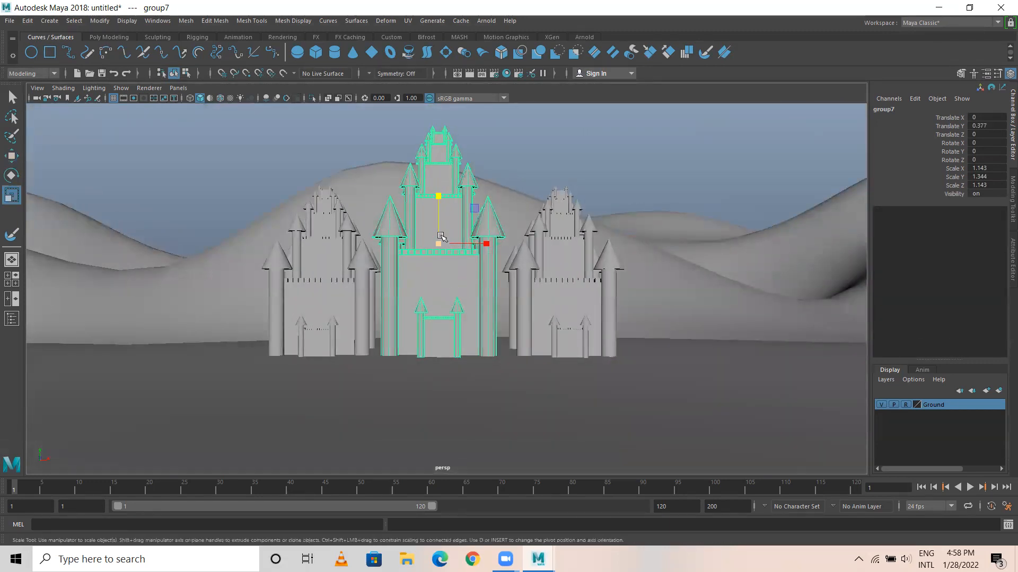
pyautogui.moveTo(440, 243); pyautogui.dragTo(466, 243)
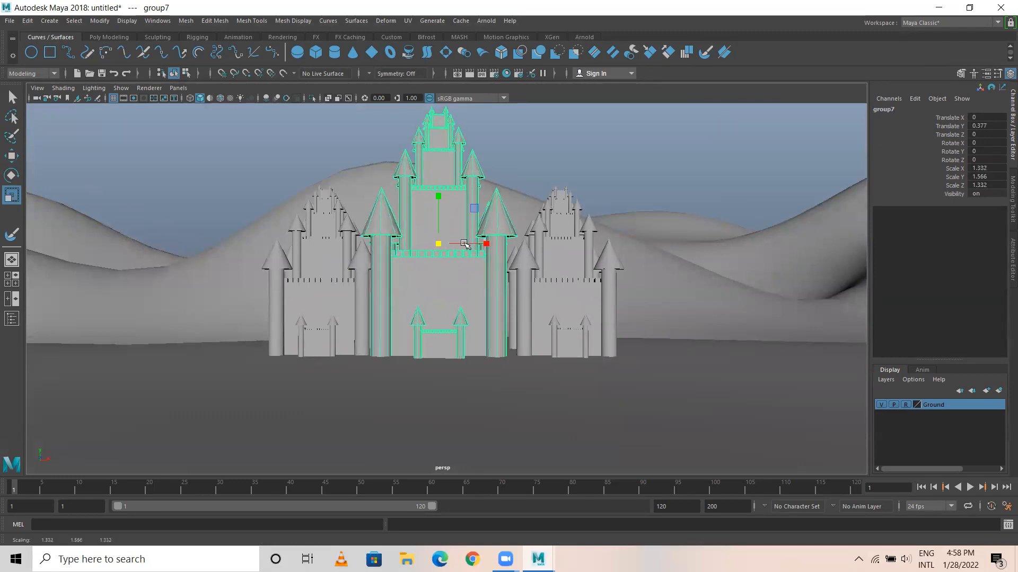
pyautogui.press('w')
pyautogui.moveTo(440, 193)
pyautogui.mouseDown()
pyautogui.moveTo(438, 165)
pyautogui.moveTo(439, 180)
pyautogui.mouseUp()
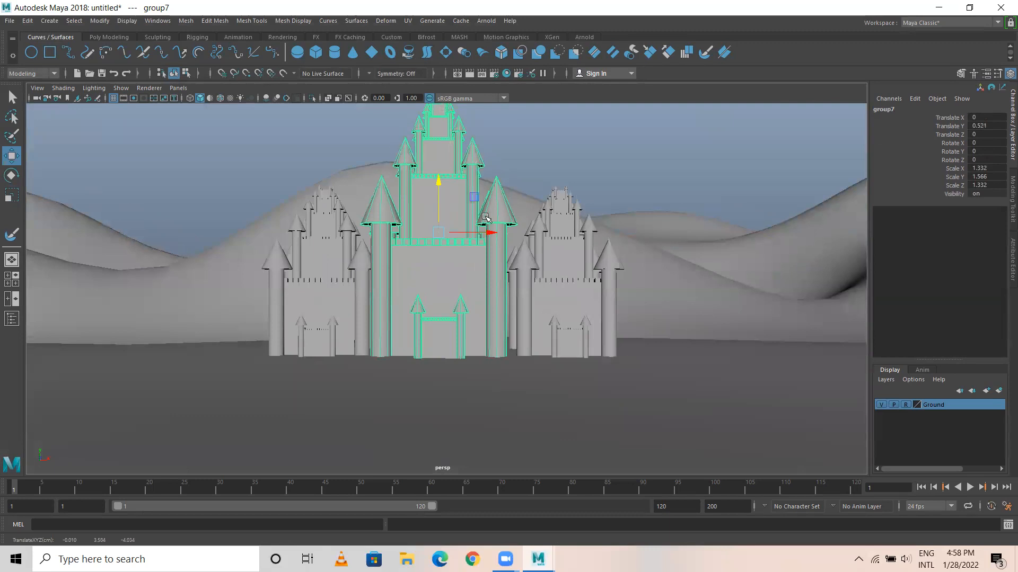
pyautogui.moveTo(491, 233); pyautogui.dragTo(496, 234)
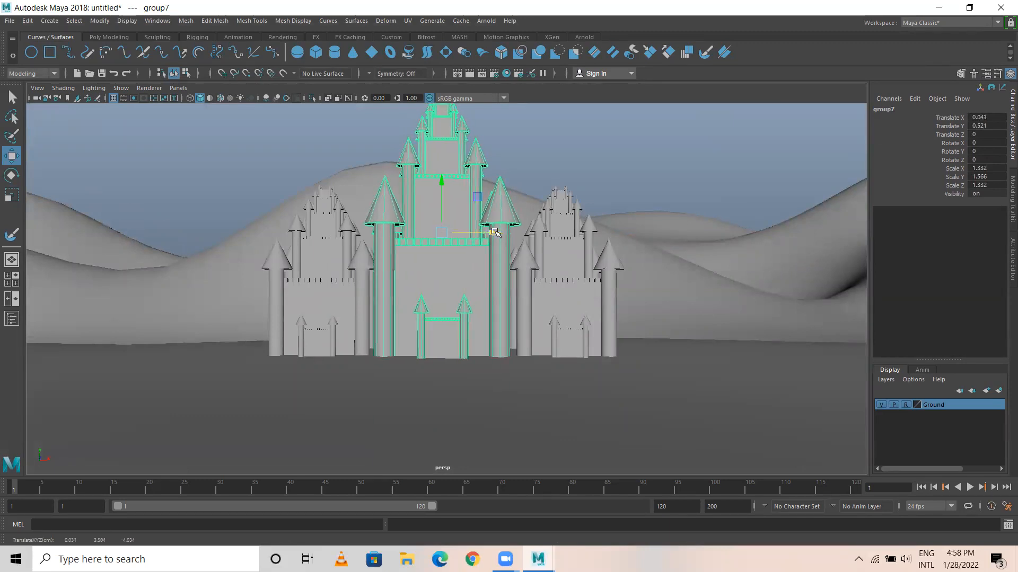
pyautogui.click(573, 154)
# Examine the three castles against the hills from several angles and distances.
pyautogui.scroll(-4, 413, 371)
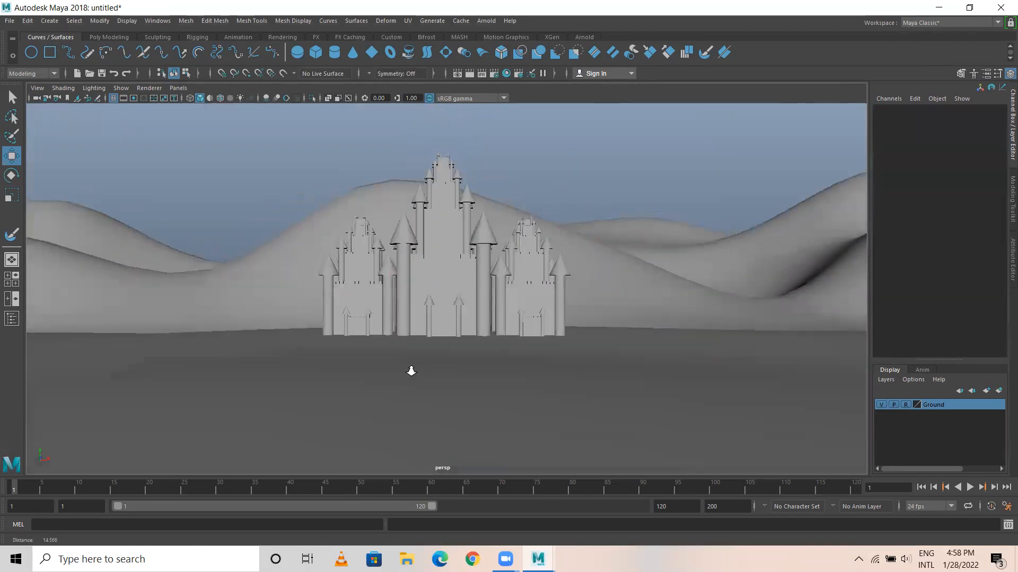
pyautogui.keyDown('alt'); pyautogui.moveTo(449, 341); pyautogui.dragTo(418, 387, button='middle'); pyautogui.keyUp('alt')
pyautogui.keyDown('alt'); pyautogui.moveTo(418, 386); pyautogui.dragTo(424, 335); pyautogui.keyUp('alt')
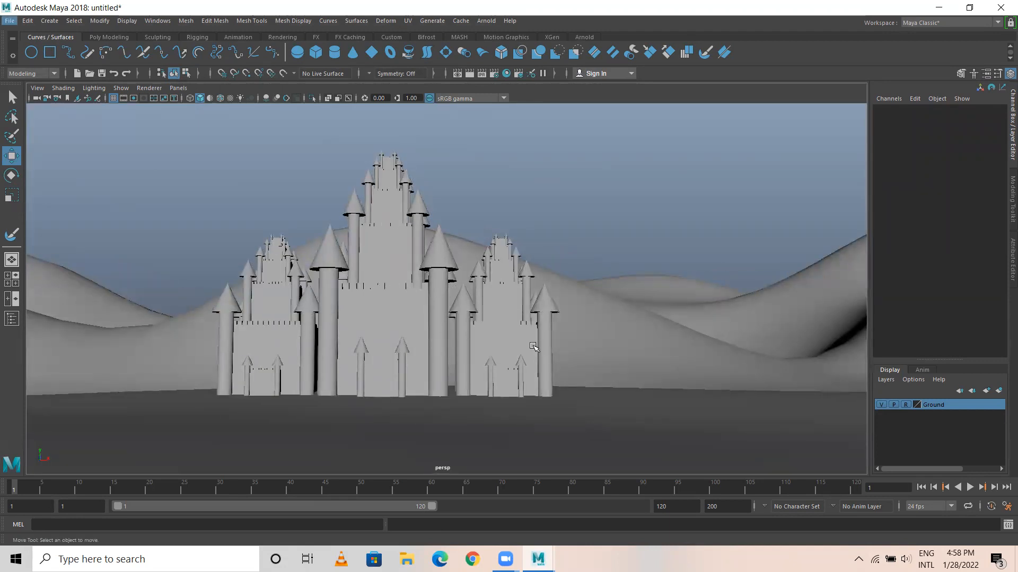
pyautogui.keyDown('alt'); pyautogui.moveTo(538, 334); pyautogui.dragTo(502, 344); pyautogui.keyUp('alt')
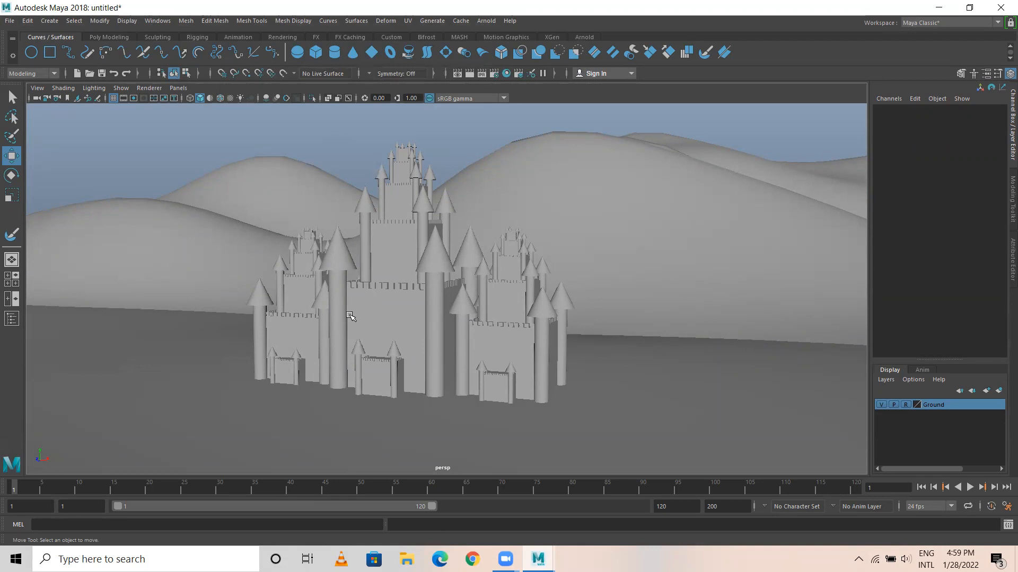
pyautogui.scroll(-6, 423, 276)
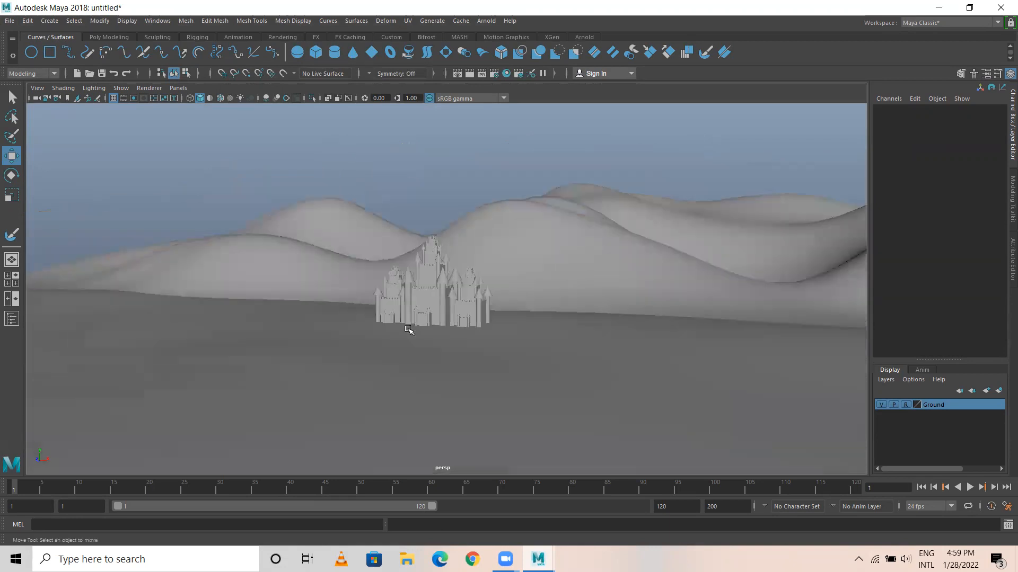
pyautogui.scroll(-5, 408, 330)
pyautogui.scroll(7, 400, 335)
pyautogui.keyDown('alt'); pyautogui.moveTo(367, 347); pyautogui.dragTo(369, 344); pyautogui.keyUp('alt')
pyautogui.keyDown('alt'); pyautogui.moveTo(459, 357); pyautogui.dragTo(444, 326, button='middle'); pyautogui.keyUp('alt')
pyautogui.scroll(2, 395, 324)
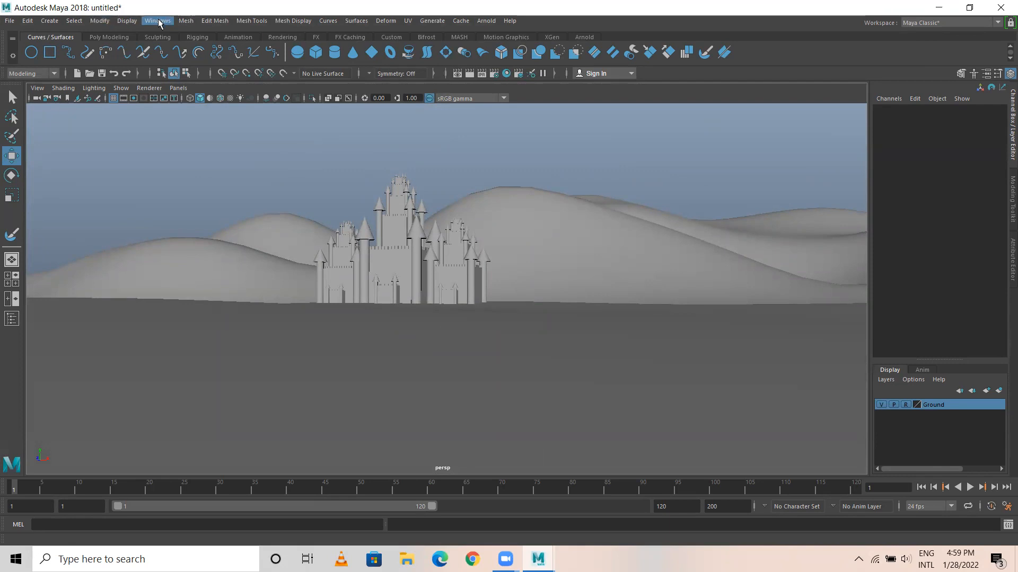
# Switch the interface to the Modeling - Standard workspace.
pyautogui.click(127, 21)
pyautogui.moveTo(173, 58)
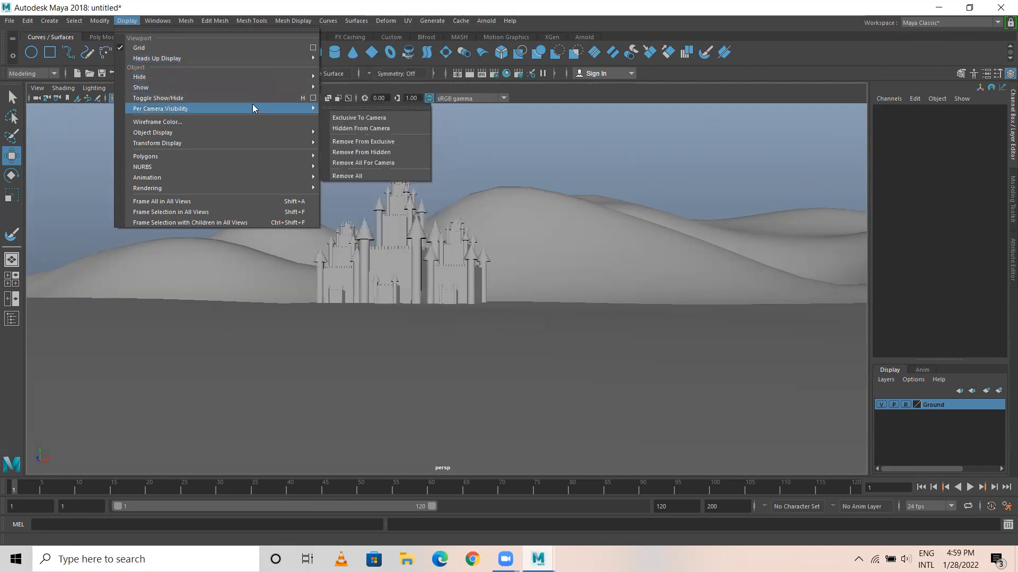
pyautogui.moveTo(222, 87)
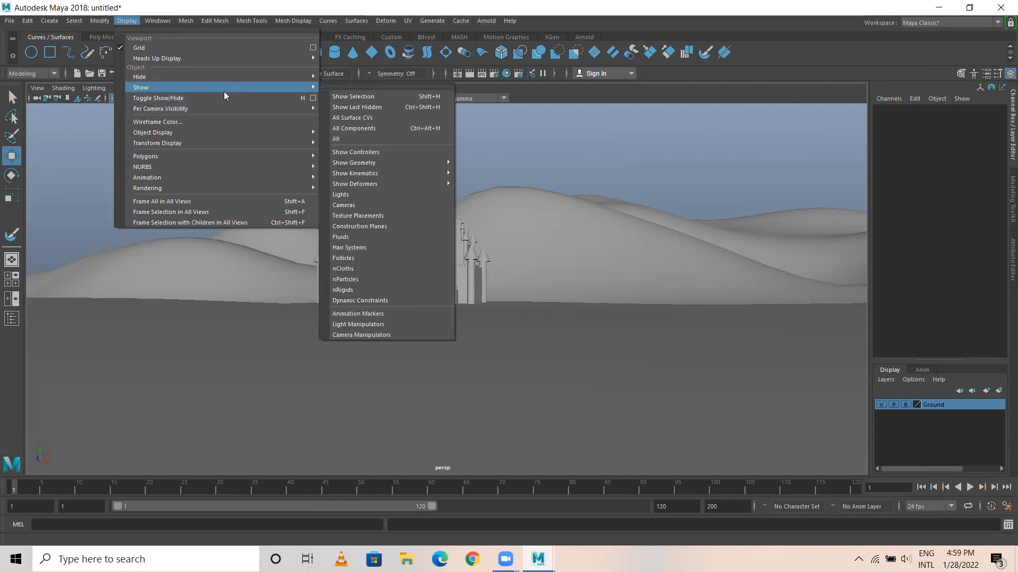
pyautogui.moveTo(96, 21)
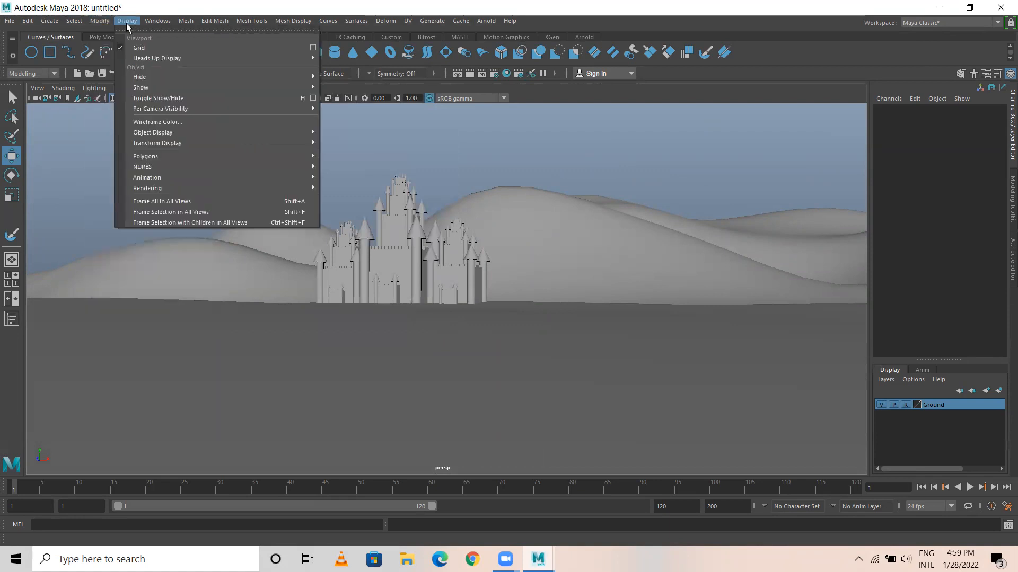
pyautogui.moveTo(158, 22)
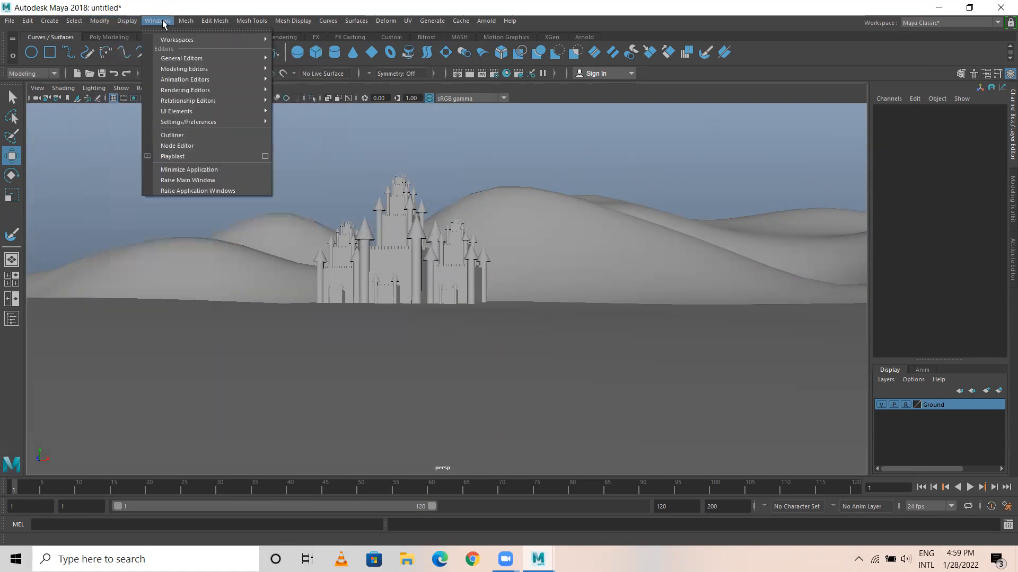
pyautogui.moveTo(176, 39)
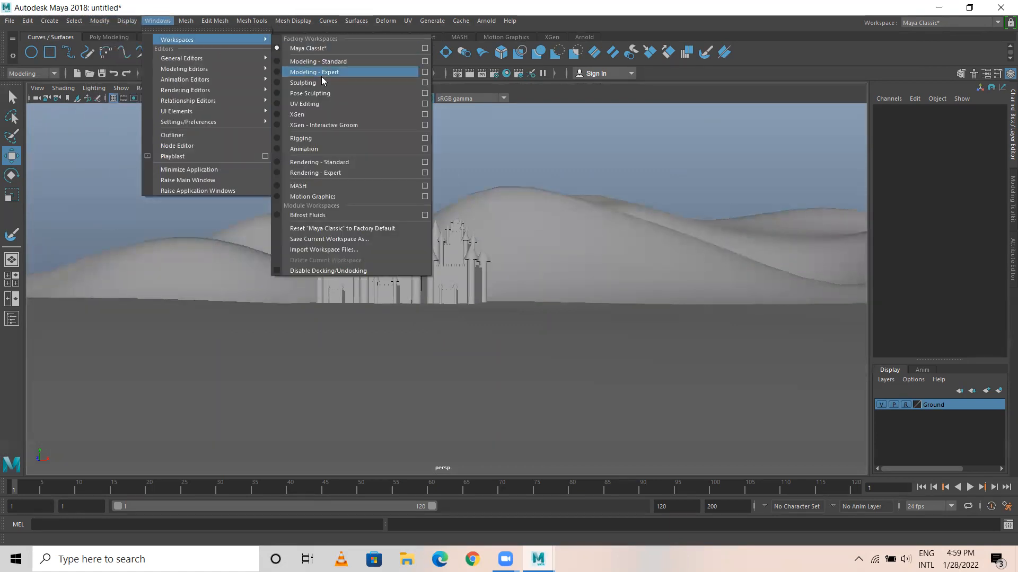
pyautogui.click(318, 61)
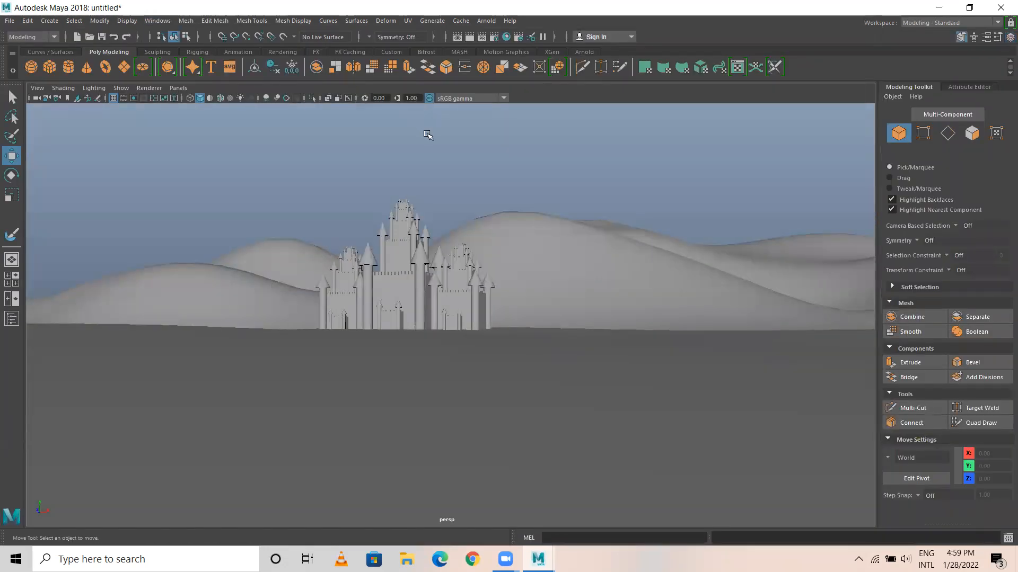
# Open and close the floating Channel Box / Layer Editor, and inspect the castles and terrain from below and from ground level.
pyautogui.click(1010, 37)
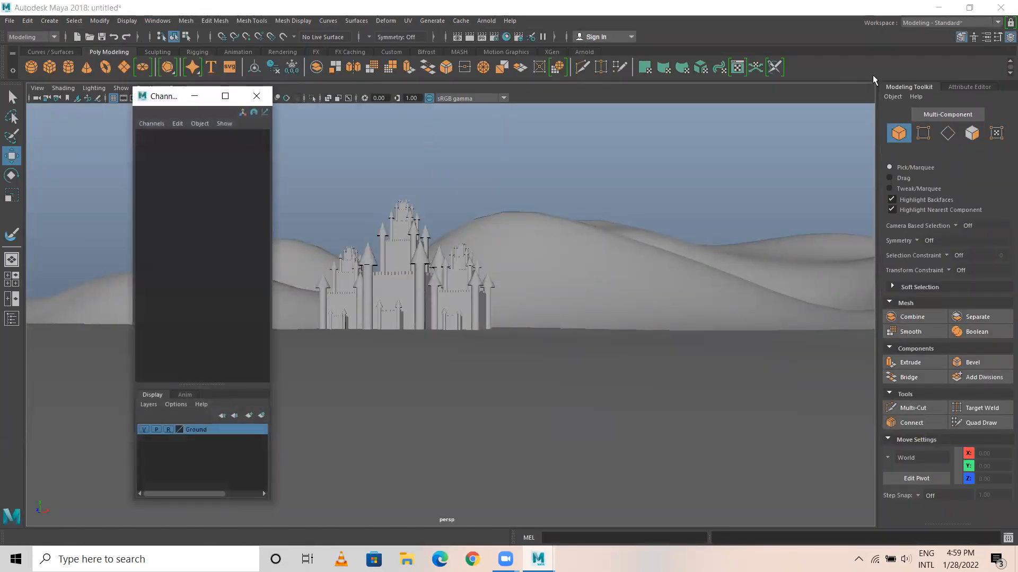
pyautogui.click(256, 96)
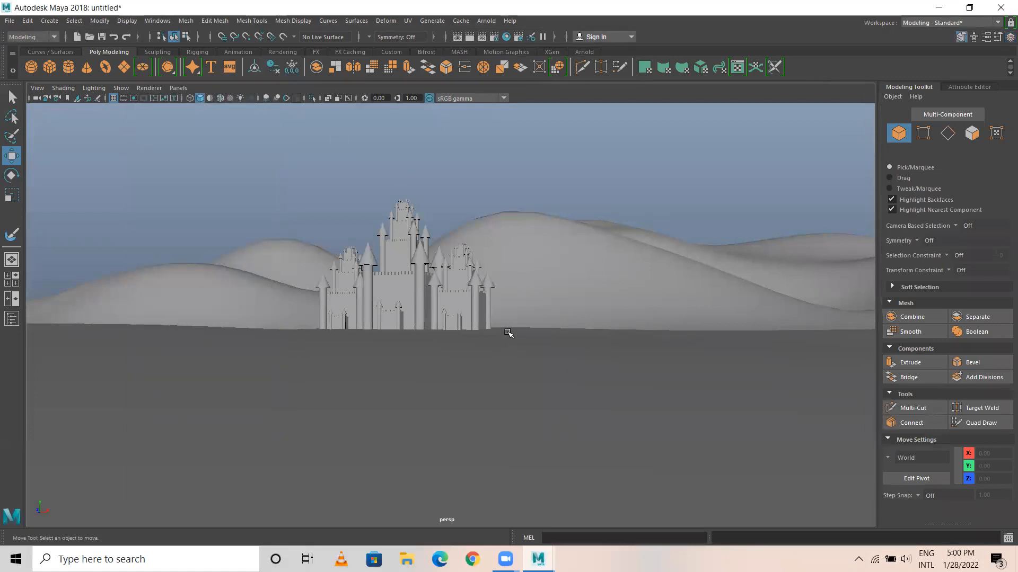
pyautogui.keyDown('alt'); pyautogui.moveTo(556, 268); pyautogui.dragTo(544, 251); pyautogui.keyUp('alt')
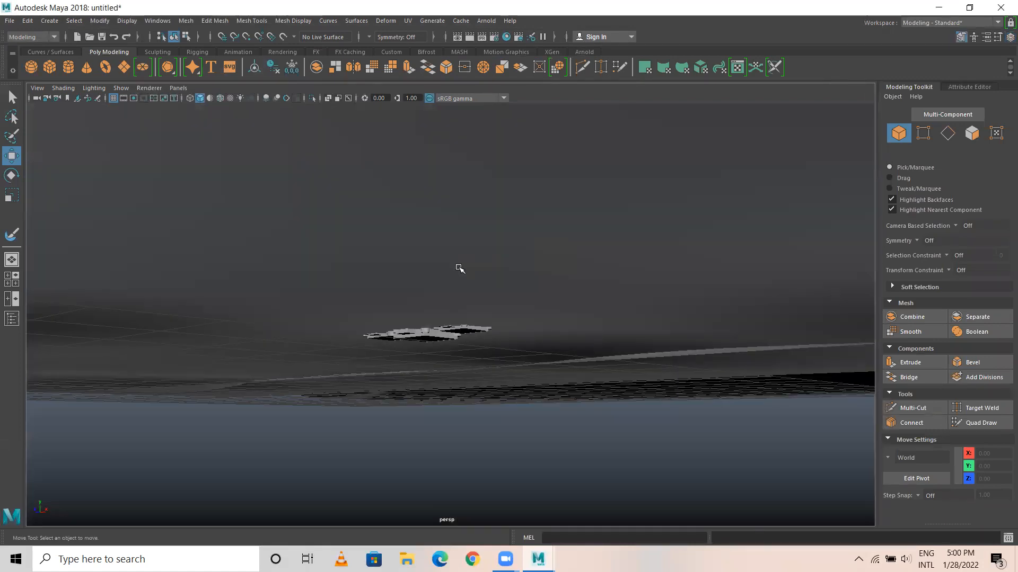
pyautogui.keyDown('alt'); pyautogui.moveTo(459, 268); pyautogui.dragTo(502, 240); pyautogui.keyUp('alt')
pyautogui.keyDown('alt'); pyautogui.moveTo(503, 241); pyautogui.dragTo(506, 312, button='middle'); pyautogui.keyUp('alt')
pyautogui.keyDown('alt'); pyautogui.moveTo(425, 309); pyautogui.dragTo(559, 327, button='right'); pyautogui.keyUp('alt')
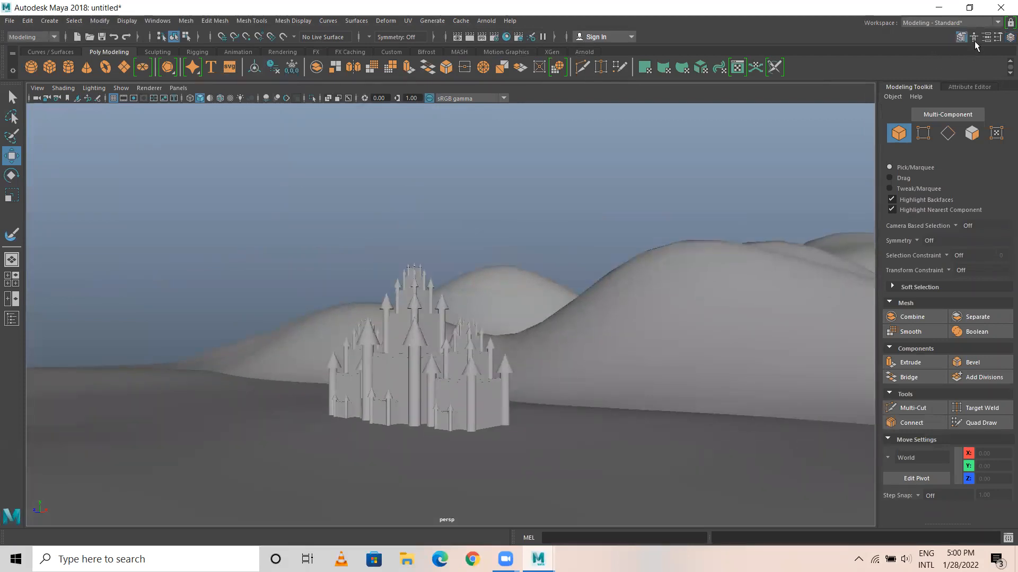
# Open and close the Tool Settings, Channel Box and Human IK windows, and show the Attribute Editor instead of the Modeling Toolkit.
pyautogui.click(997, 43)
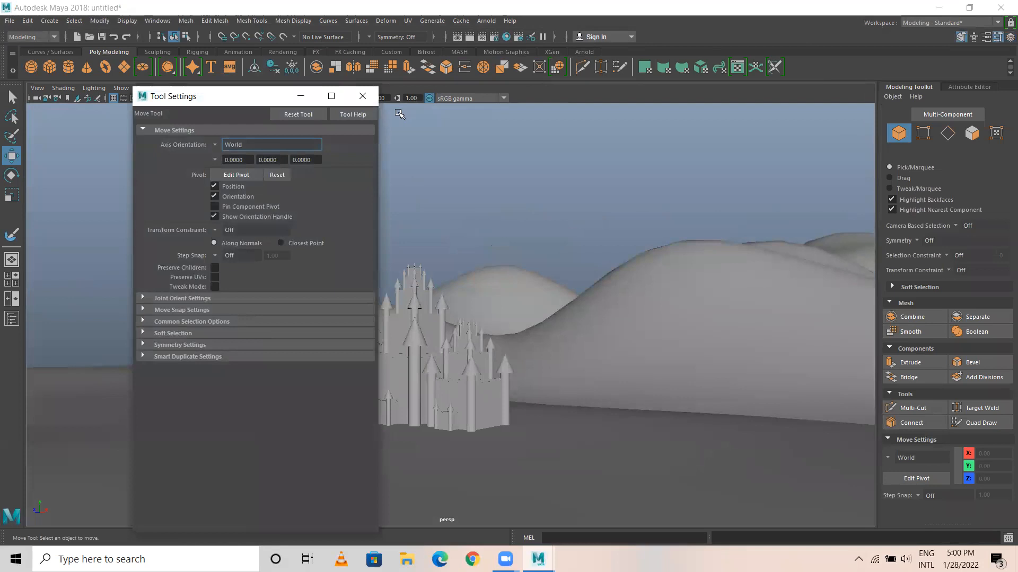
pyautogui.click(363, 95)
pyautogui.click(1010, 37)
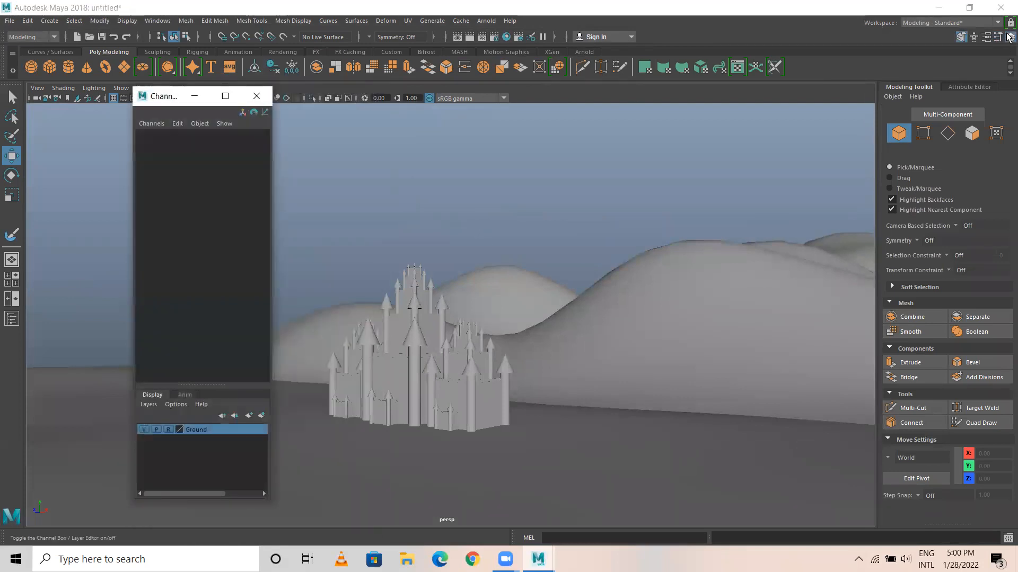
pyautogui.click(256, 96)
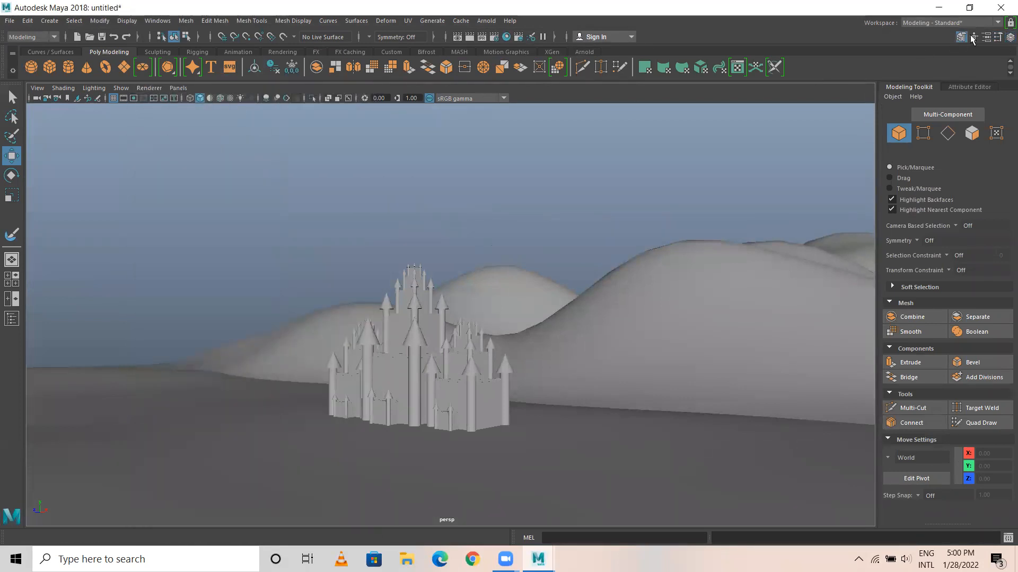
pyautogui.click(962, 37)
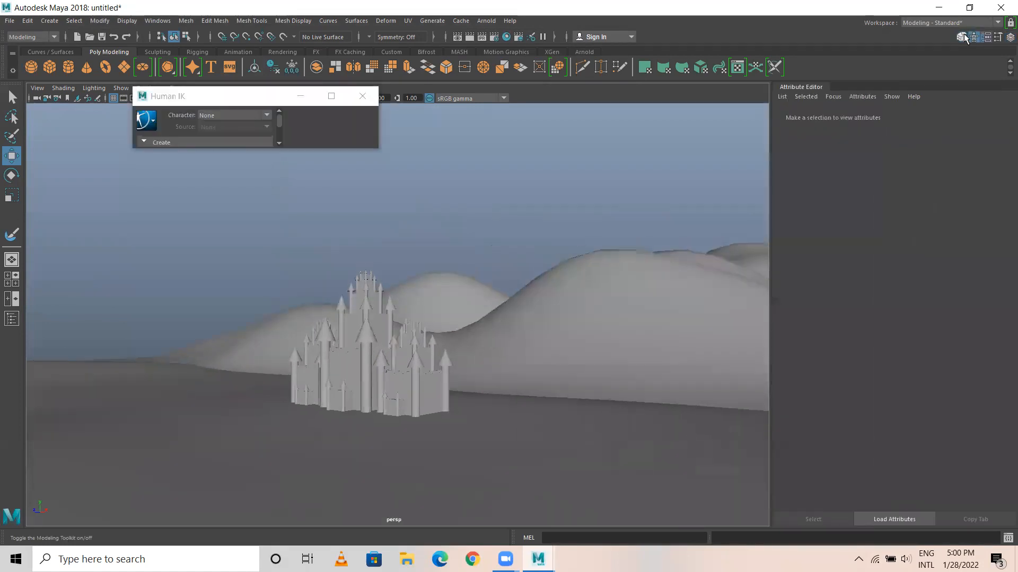
pyautogui.click(364, 97)
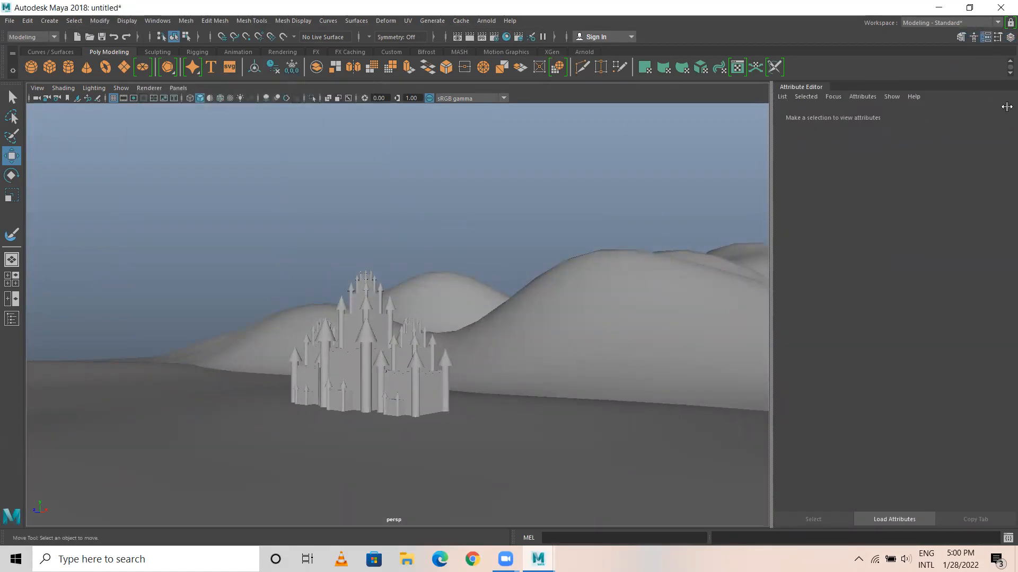
# Dock the Channel Box / Layer Editor above the status line and switch back to the Maya Classic workspace.
pyautogui.click(1010, 37)
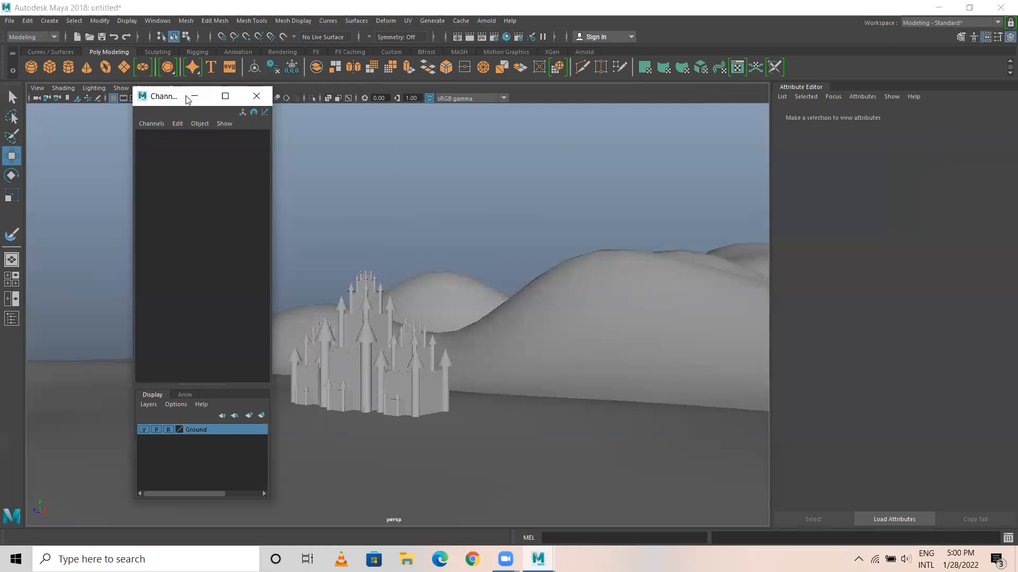
pyautogui.moveTo(187, 100); pyautogui.dragTo(949, 37)
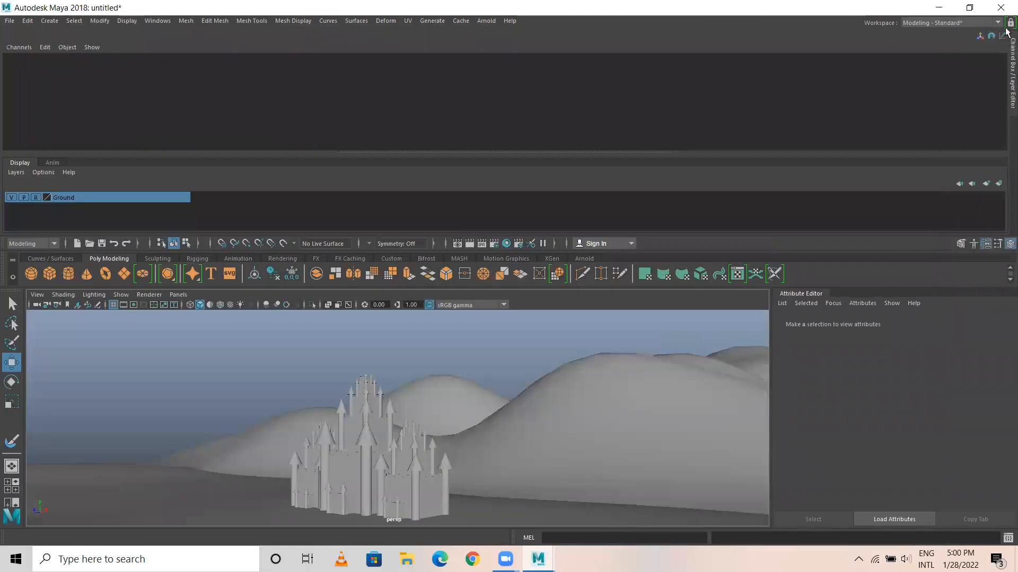
pyautogui.click(975, 25)
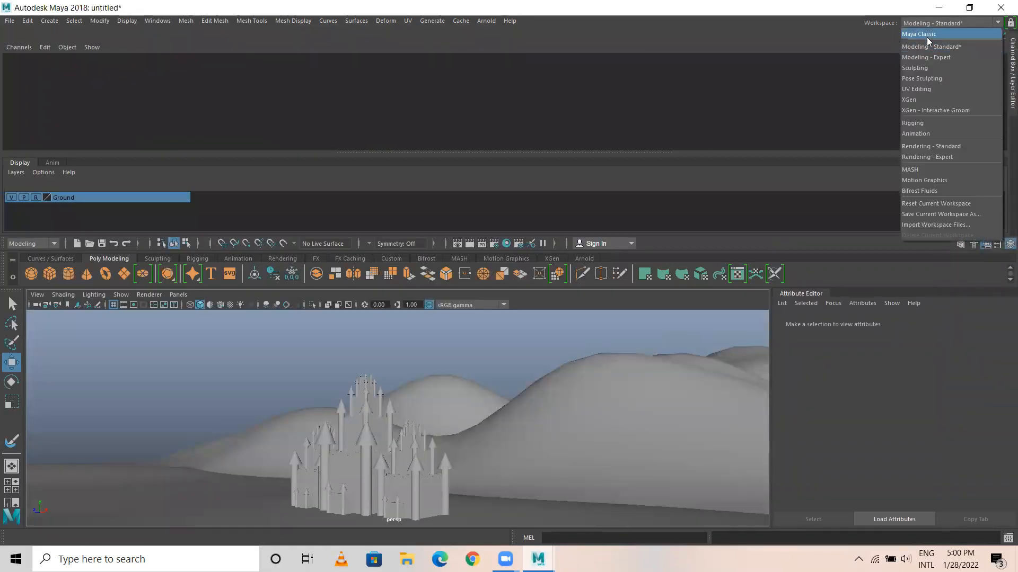
pyautogui.click(928, 34)
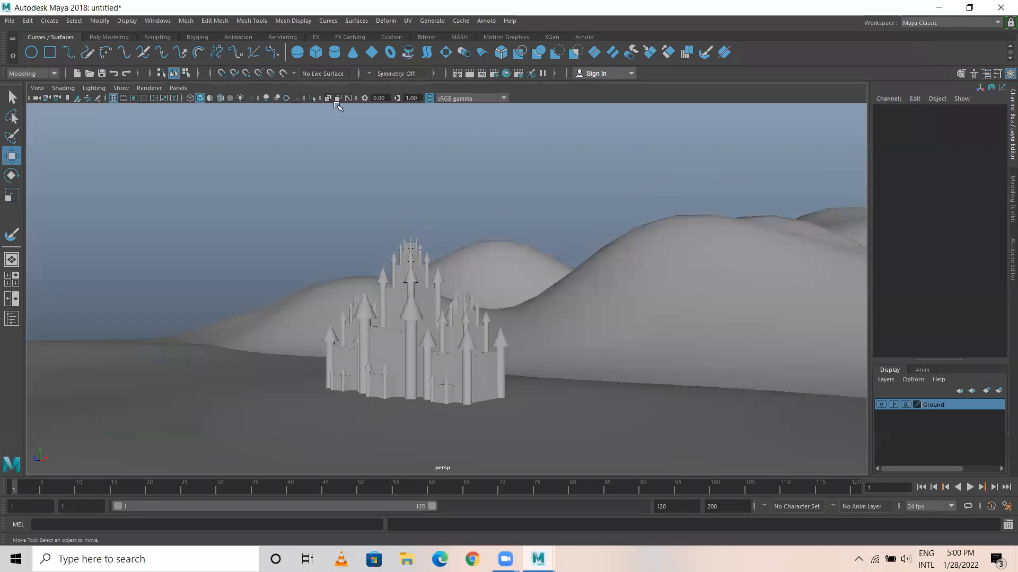
pyautogui.click(14, 41)
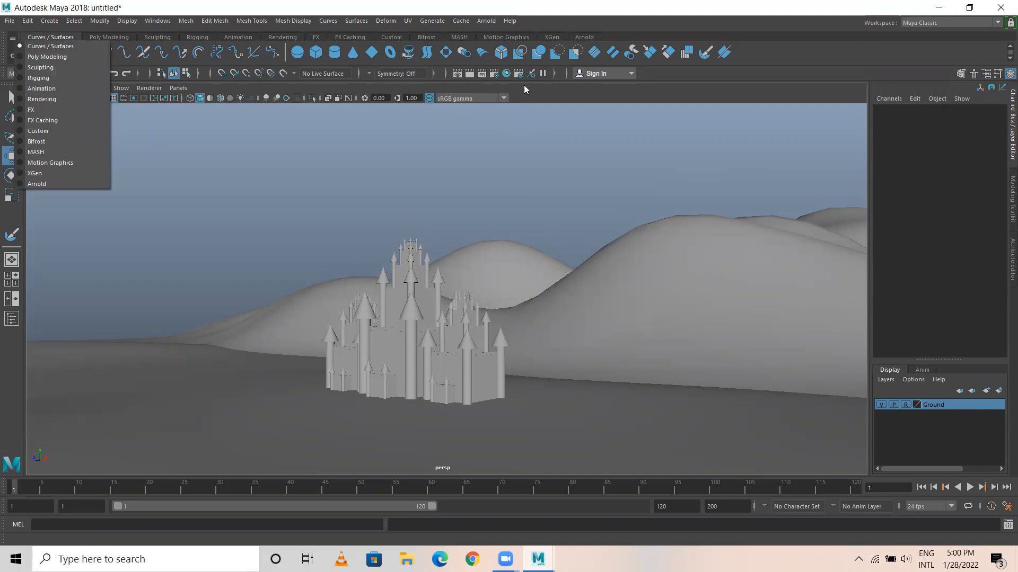
pyautogui.click(539, 96)
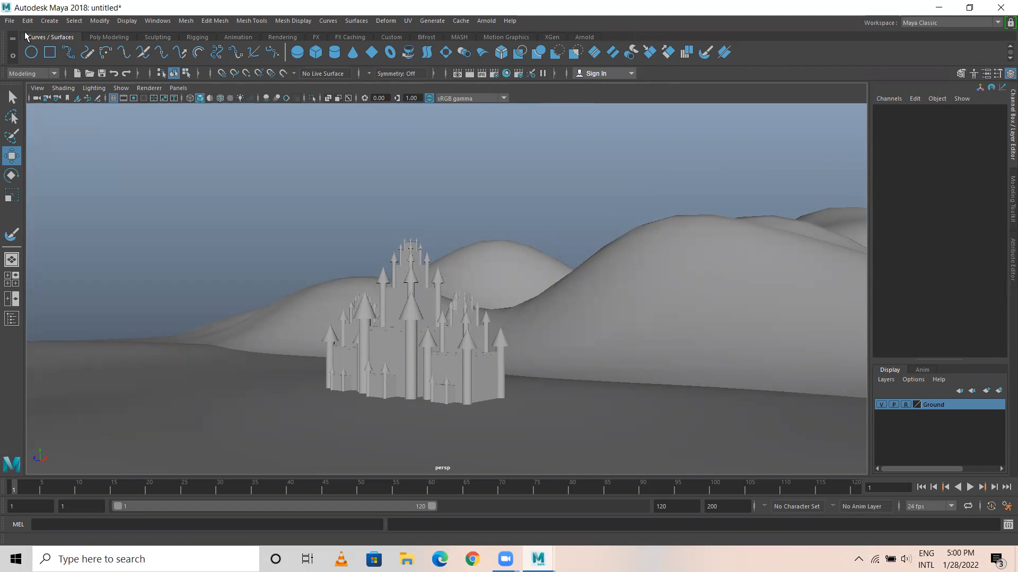
pyautogui.click(13, 55)
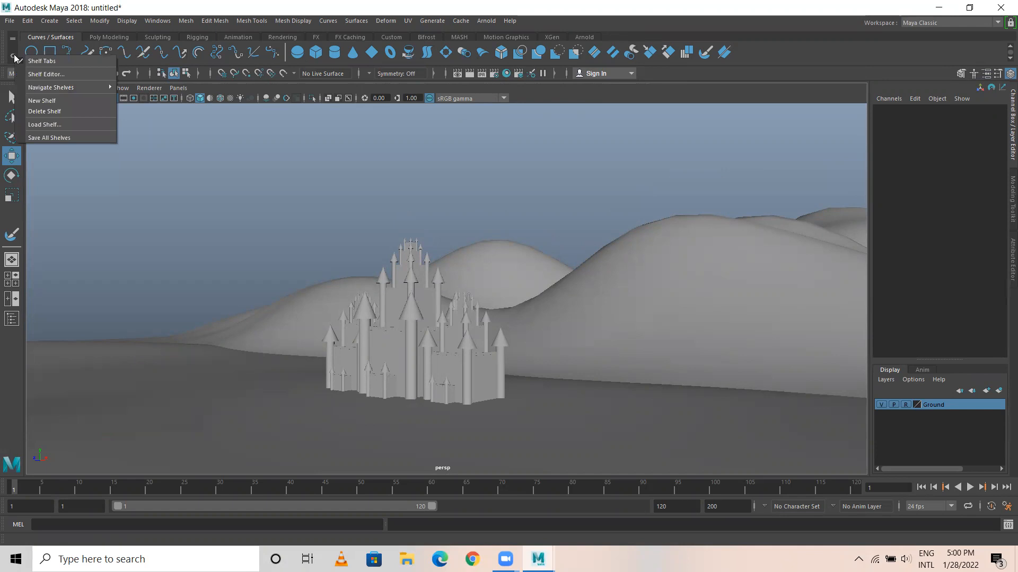
pyautogui.click(913, 44)
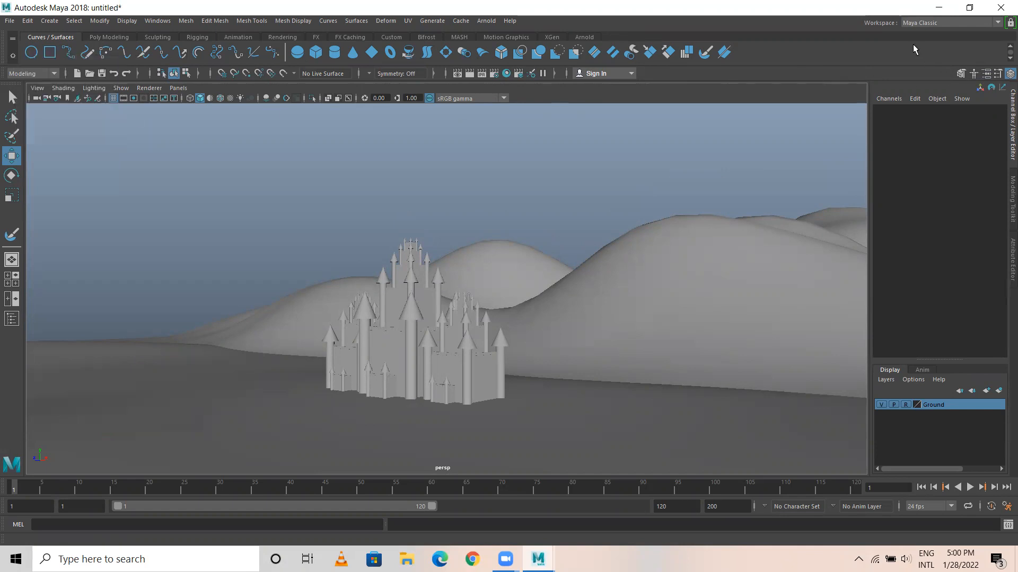
pyautogui.click(1009, 57)
pyautogui.click(1009, 47)
# Switch the interface to the Sculpting workspace and close the Tool Settings and Attribute Editor area beneath the Shape Editor.
pyautogui.click(976, 24)
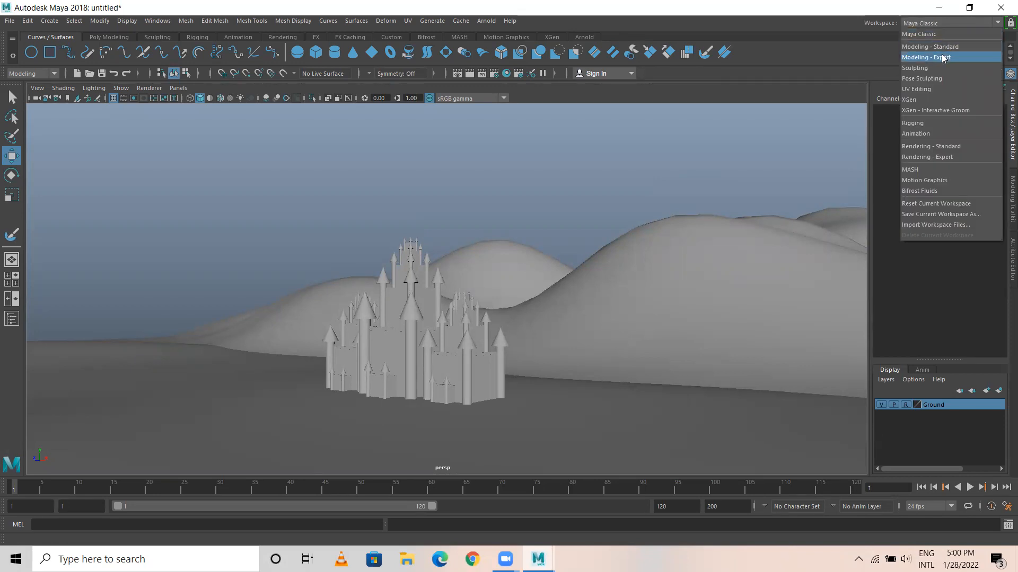
pyautogui.click(931, 67)
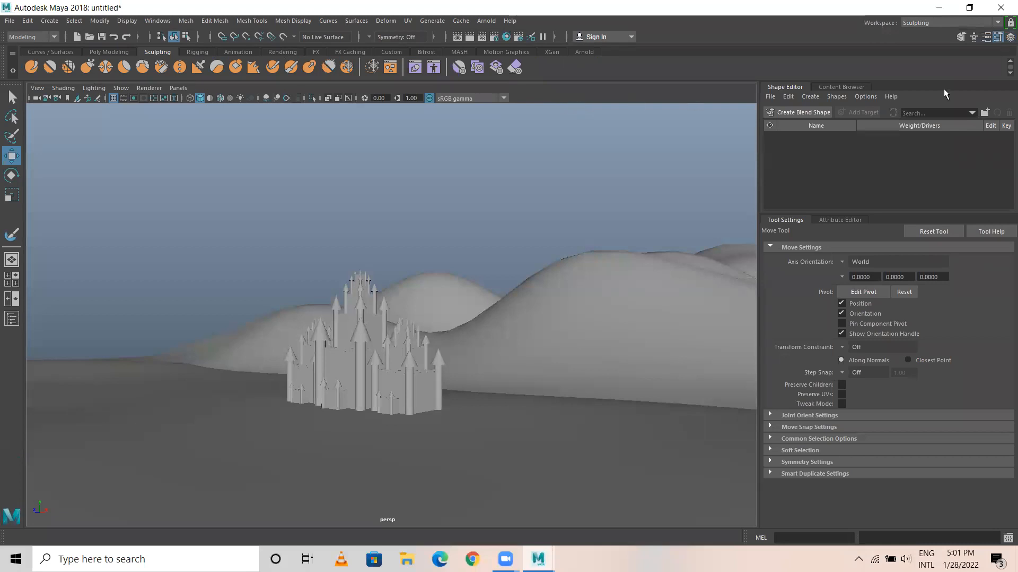
pyautogui.click(998, 38)
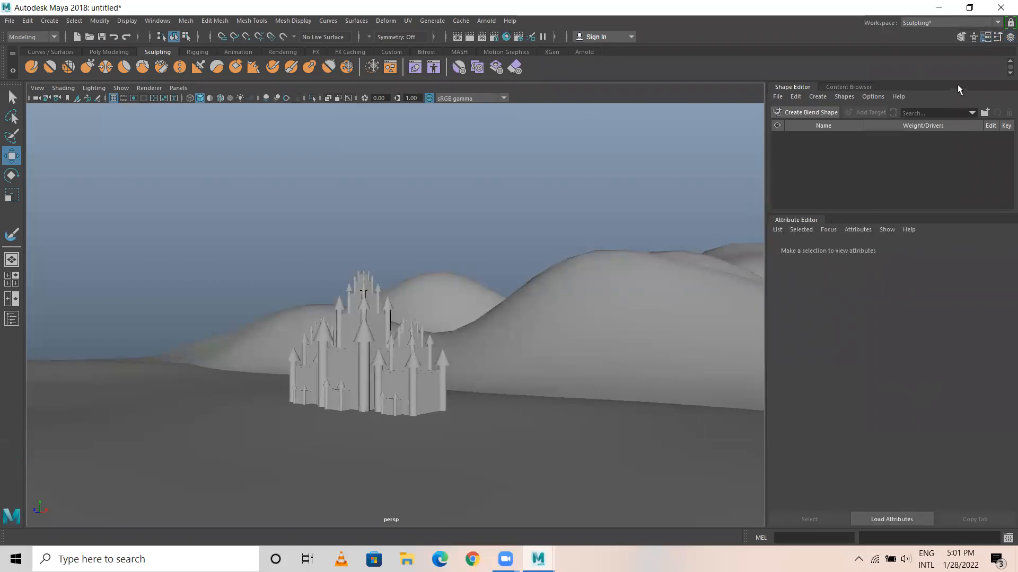
pyautogui.click(987, 36)
pyautogui.click(1010, 37)
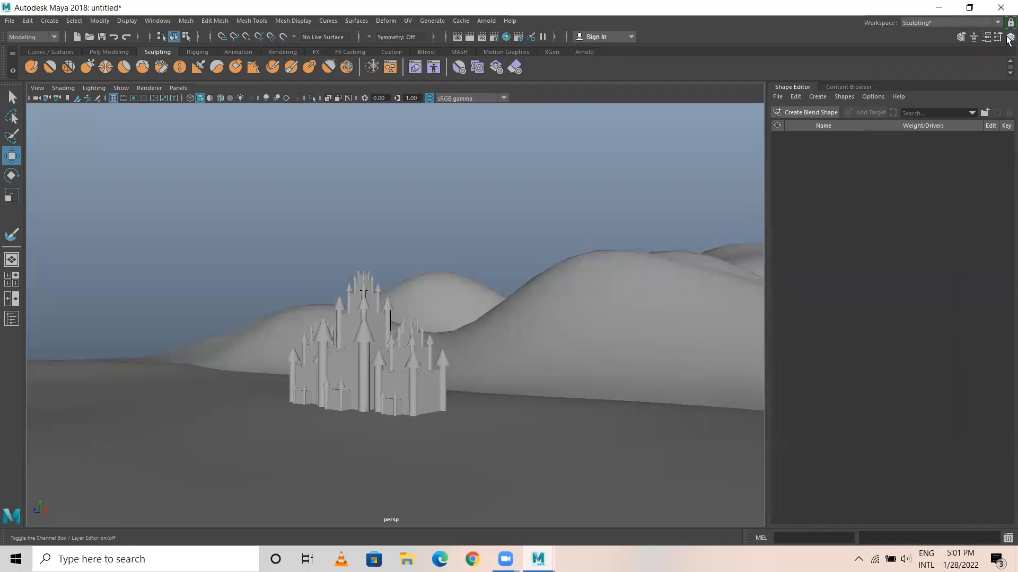
pyautogui.click(257, 96)
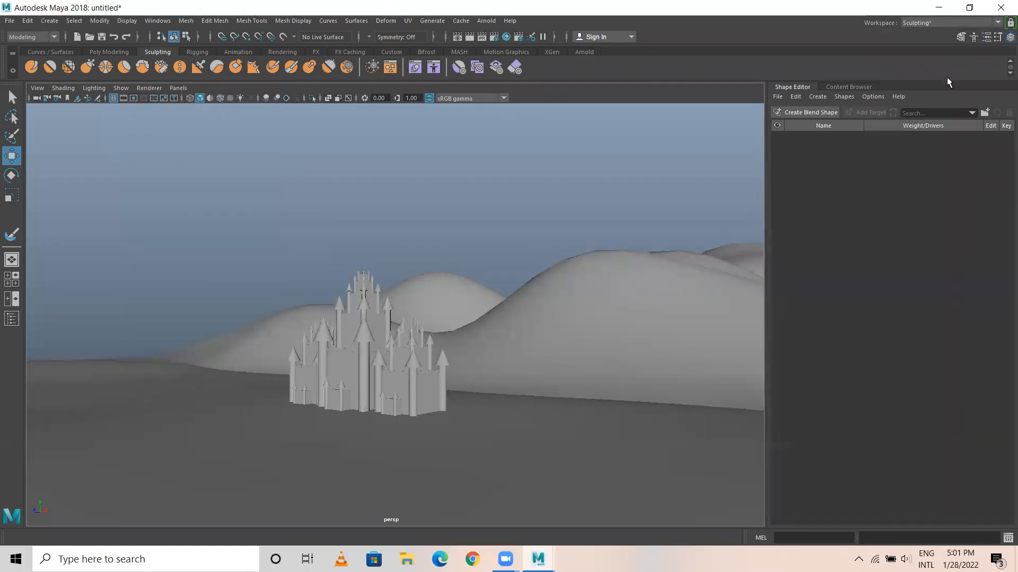
# Show the Curves / Surfaces shelf and view the three castles from the front at ground level.
pyautogui.scroll(1, 321, 206)
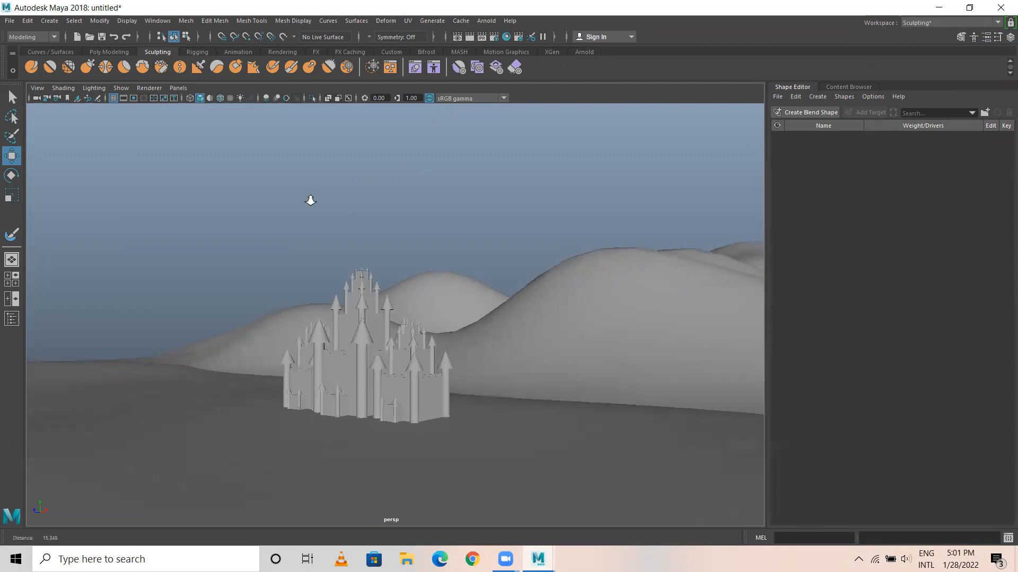
pyautogui.click(50, 51)
pyautogui.moveTo(334, 228)
pyautogui.keyDown('alt'); pyautogui.mouseDown()
pyautogui.moveTo(466, 263)
pyautogui.moveTo(366, 289)
pyautogui.moveTo(388, 302)
pyautogui.moveTo(475, 291)
pyautogui.mouseUp(); pyautogui.keyUp('alt')
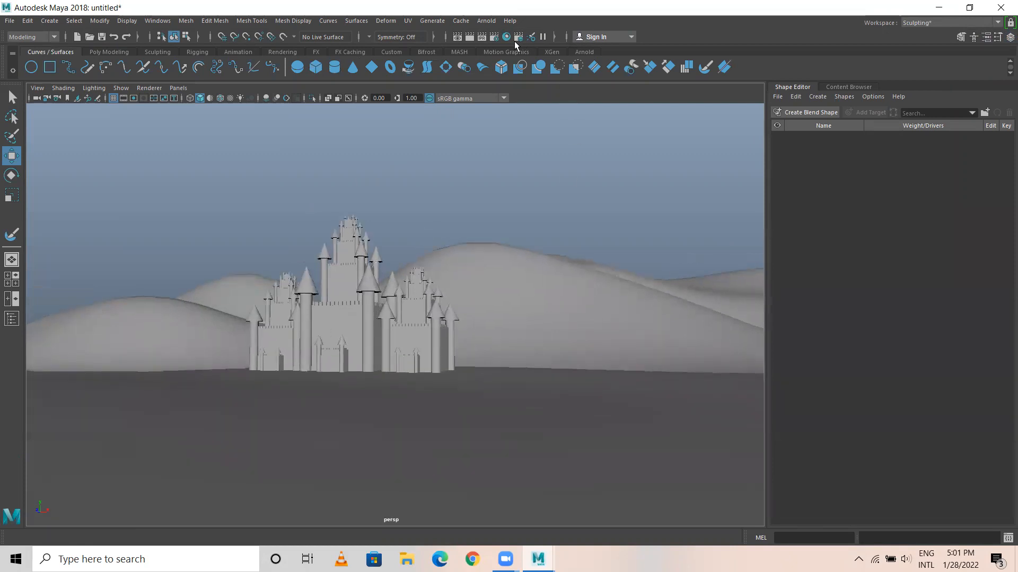
# Set the renderer to Maya Software in the Render Settings and minimize that window.
pyautogui.click(458, 39)
pyautogui.click(495, 36)
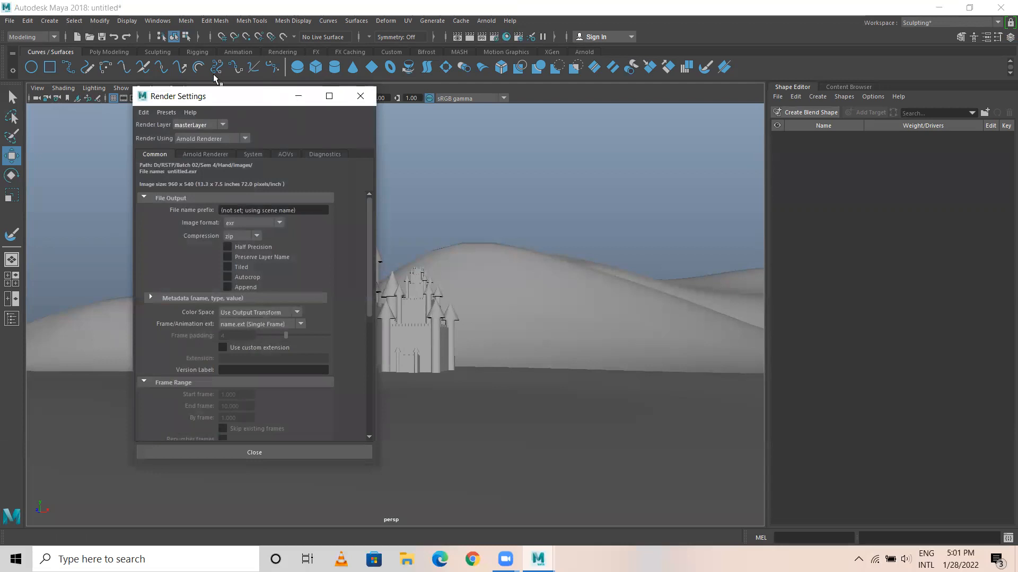
pyautogui.click(211, 139)
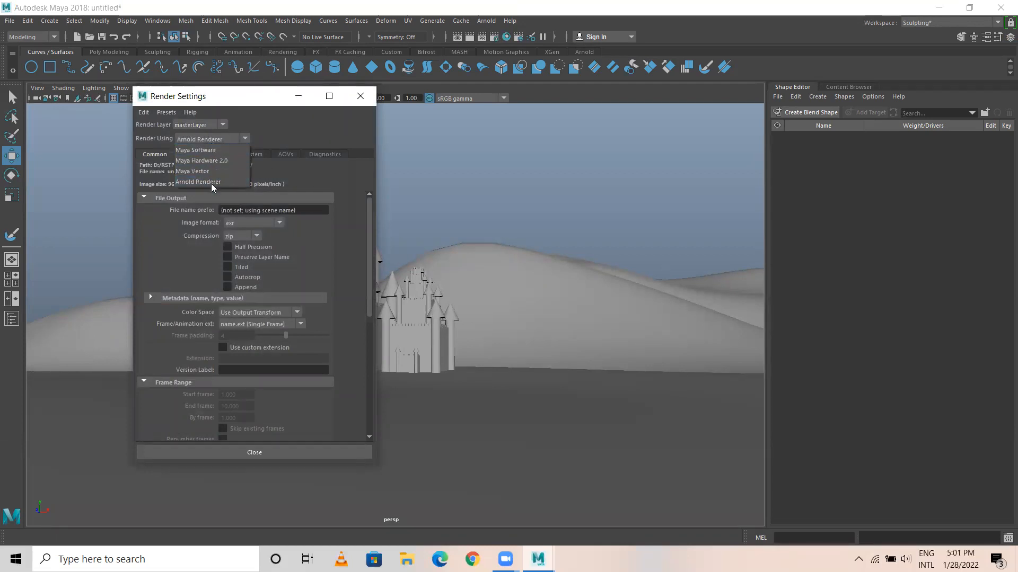
pyautogui.click(203, 149)
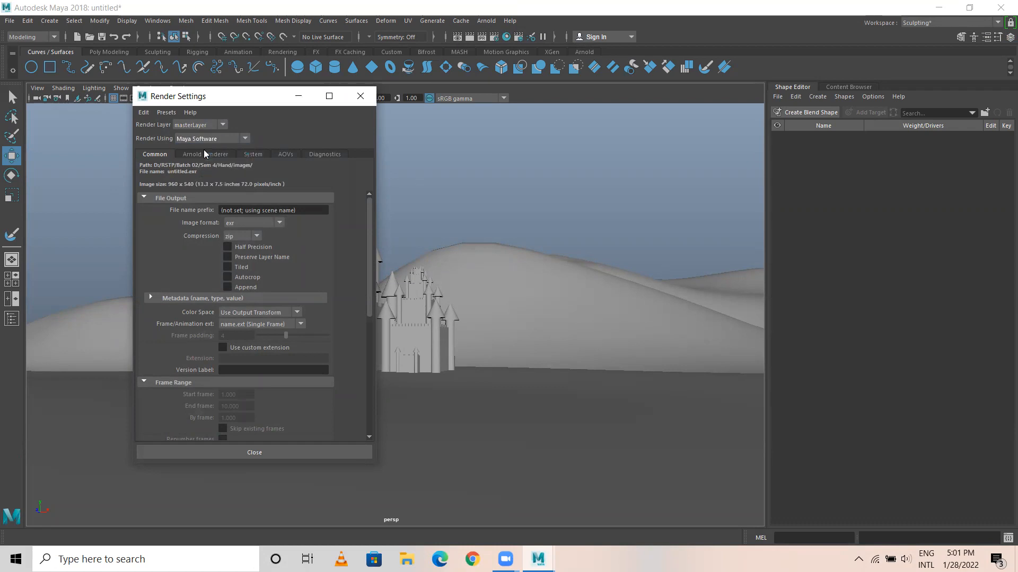
pyautogui.click(299, 97)
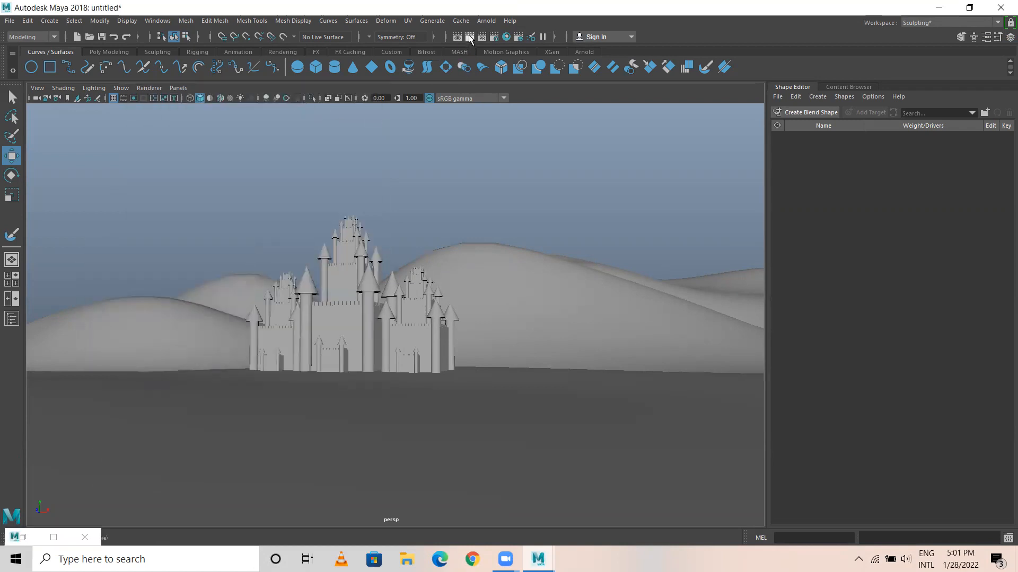
# Render the current frame of the castles from the perspective camera, inspect the image and close the Render View.
pyautogui.click(469, 37)
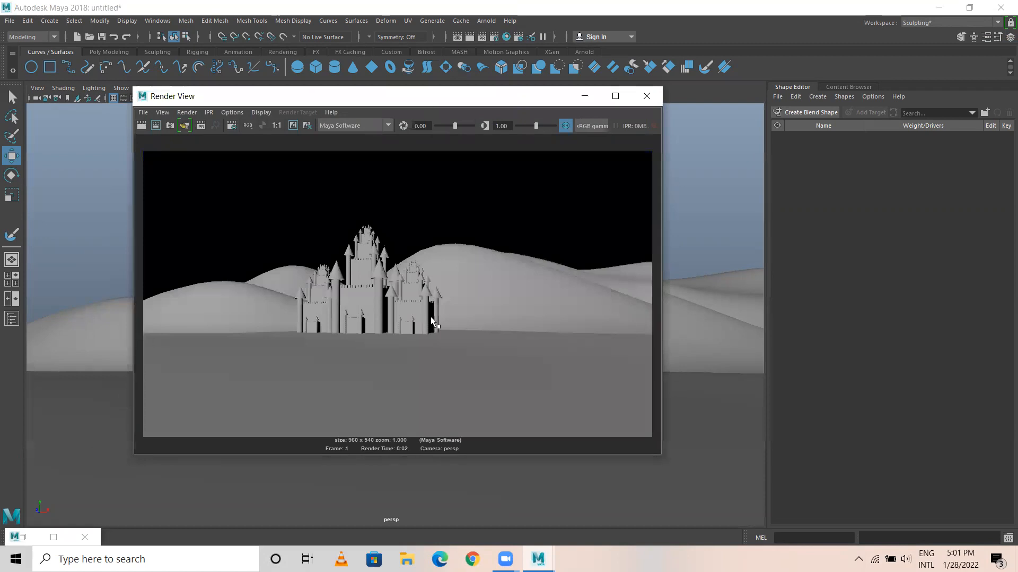
pyautogui.scroll(3, 389, 260)
pyautogui.scroll(-4, 387, 269)
pyautogui.scroll(3, 387, 270)
pyautogui.click(646, 96)
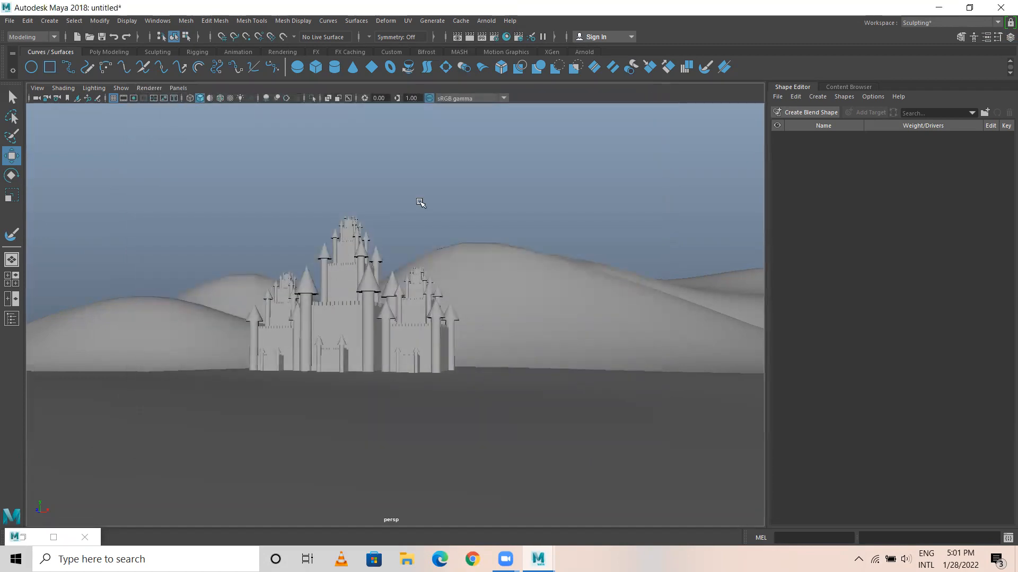
# Float the Channel Box / Layer Editor beside the viewport, clear the Ground layer's reference state and select the front ground plane.
pyautogui.scroll(-6, 443, 284)
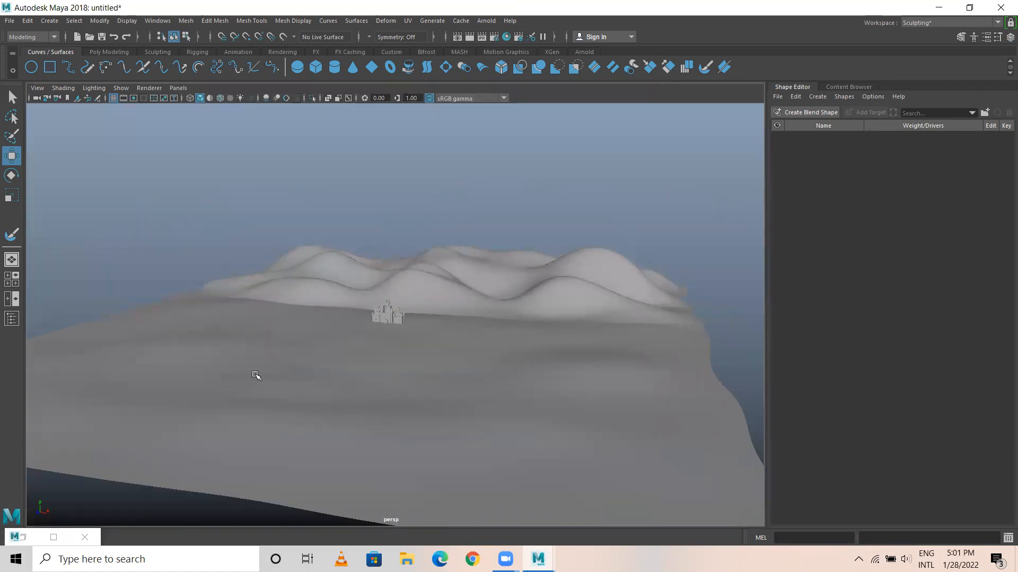
pyautogui.scroll(5, 256, 375)
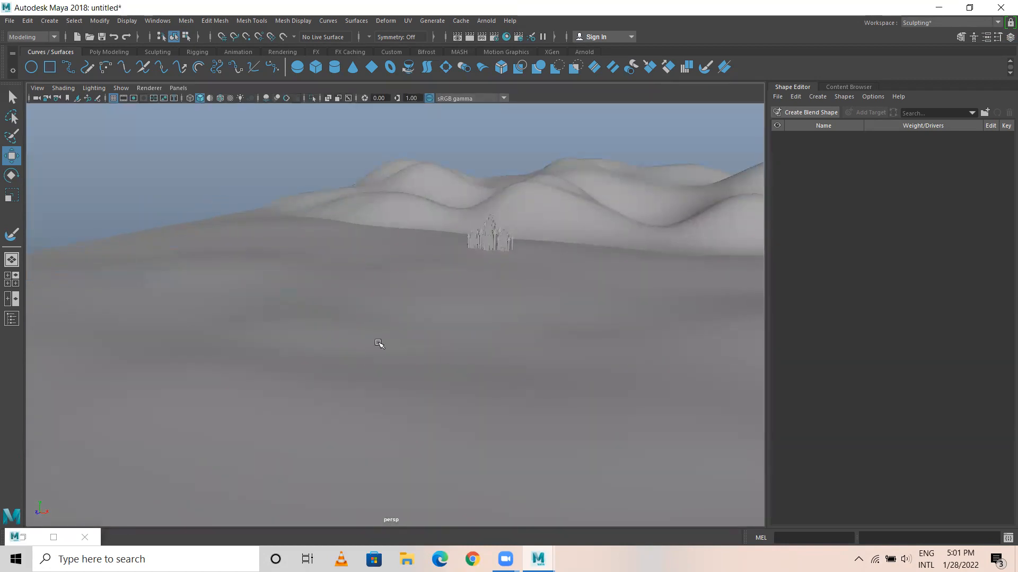
pyautogui.click(1009, 38)
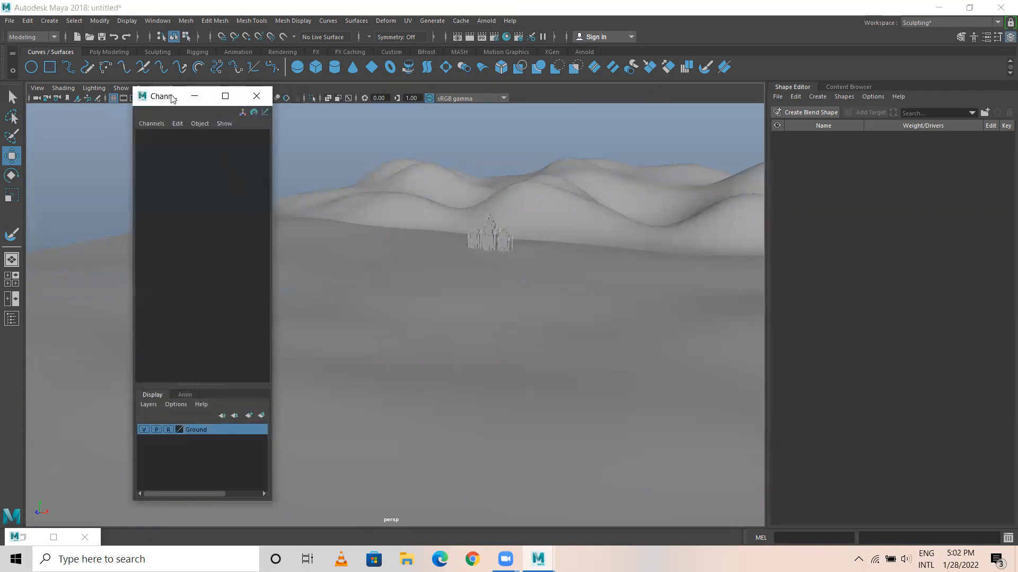
pyautogui.moveTo(172, 98); pyautogui.dragTo(885, 76)
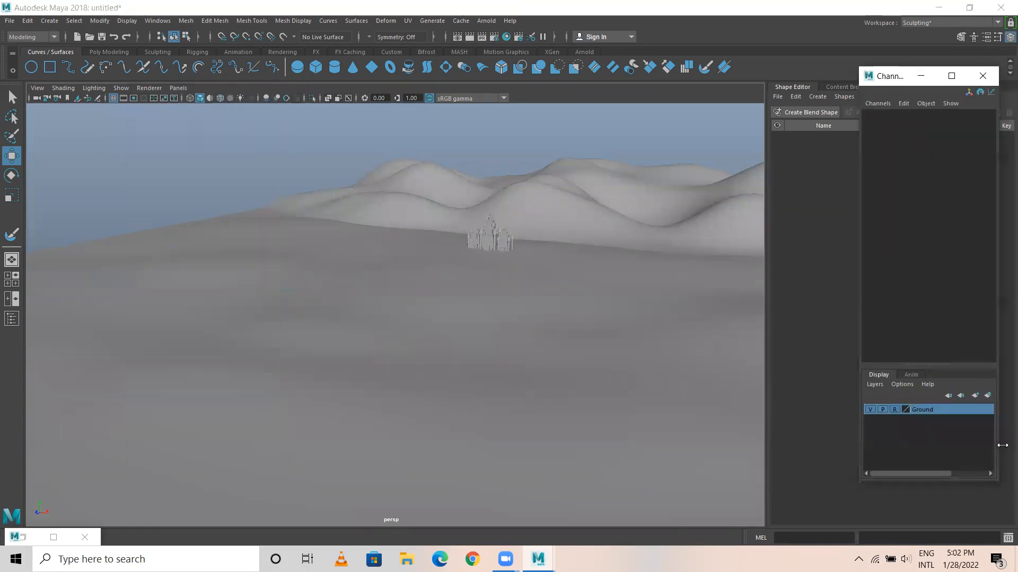
pyautogui.click(896, 410)
pyautogui.click(373, 412)
pyautogui.scroll(-5, 385, 404)
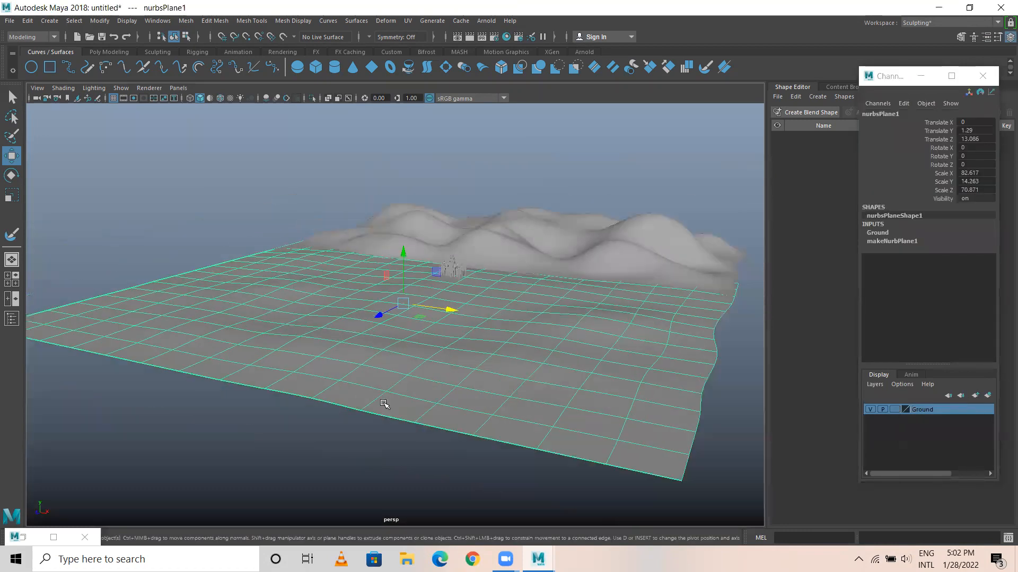
# Start saving the scene, browse to D:\RSTP\Batch_03 and create a new folder named Maya there.
pyautogui.hotkey('ctrl', 's')
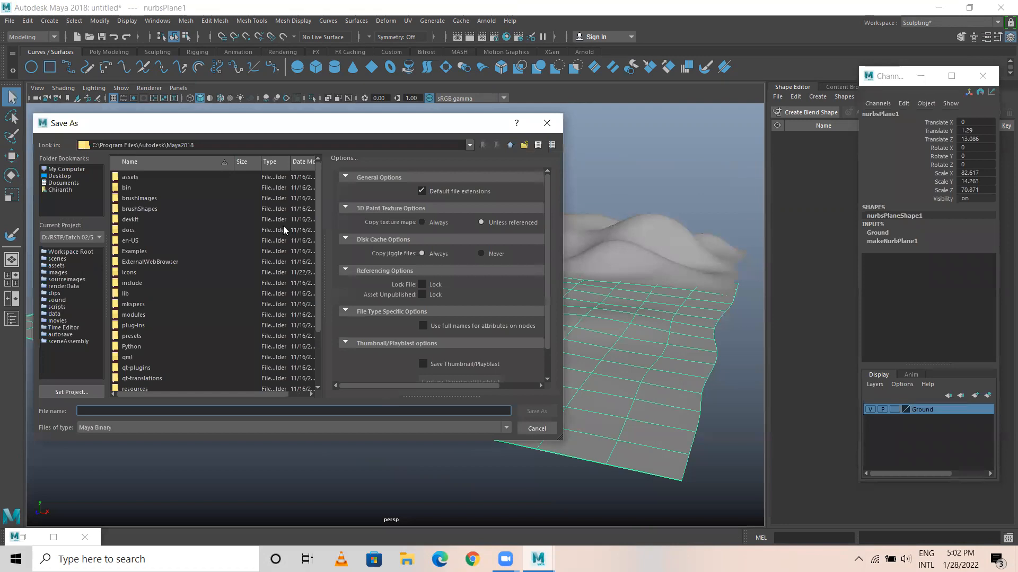
pyautogui.click(58, 170)
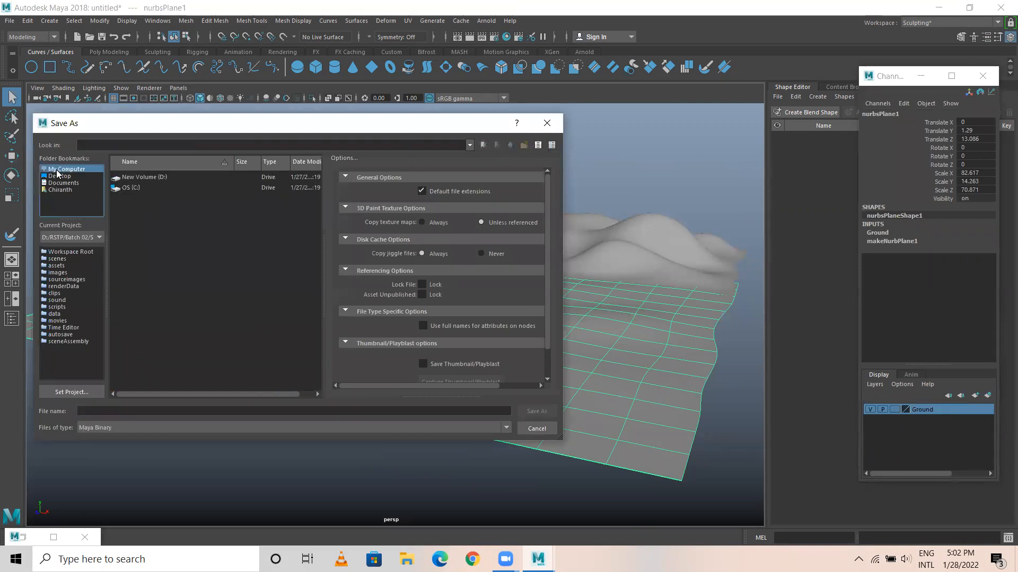
pyautogui.doubleClick(142, 177)
pyautogui.click(133, 326)
pyautogui.doubleClick(133, 327)
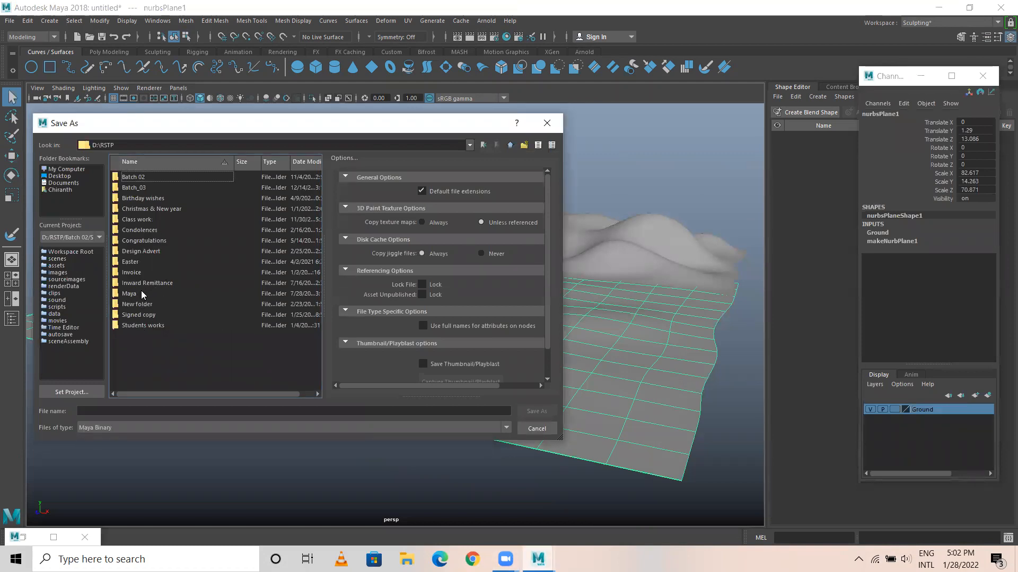
pyautogui.doubleClick(137, 188)
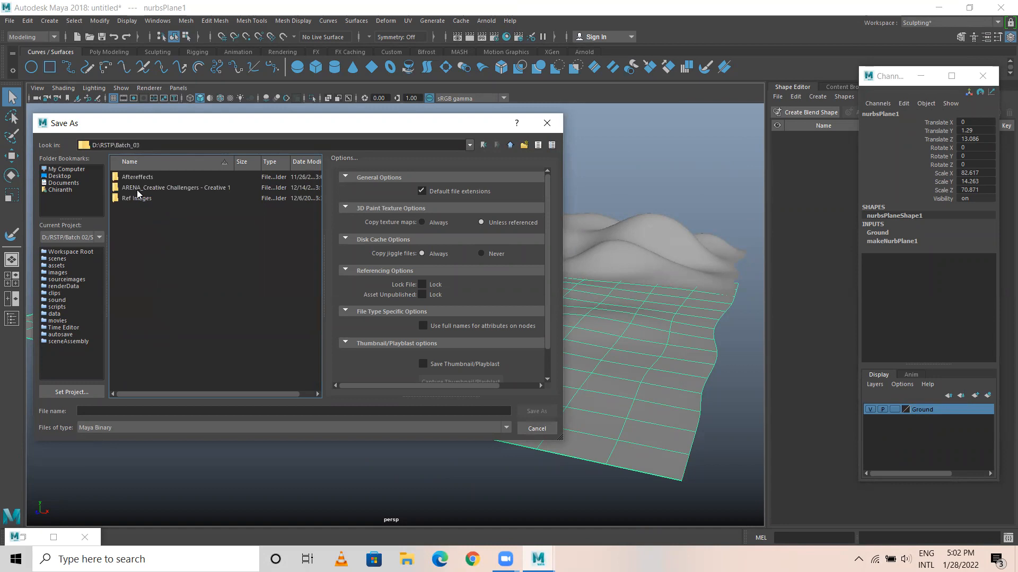
pyautogui.rightClick(149, 234)
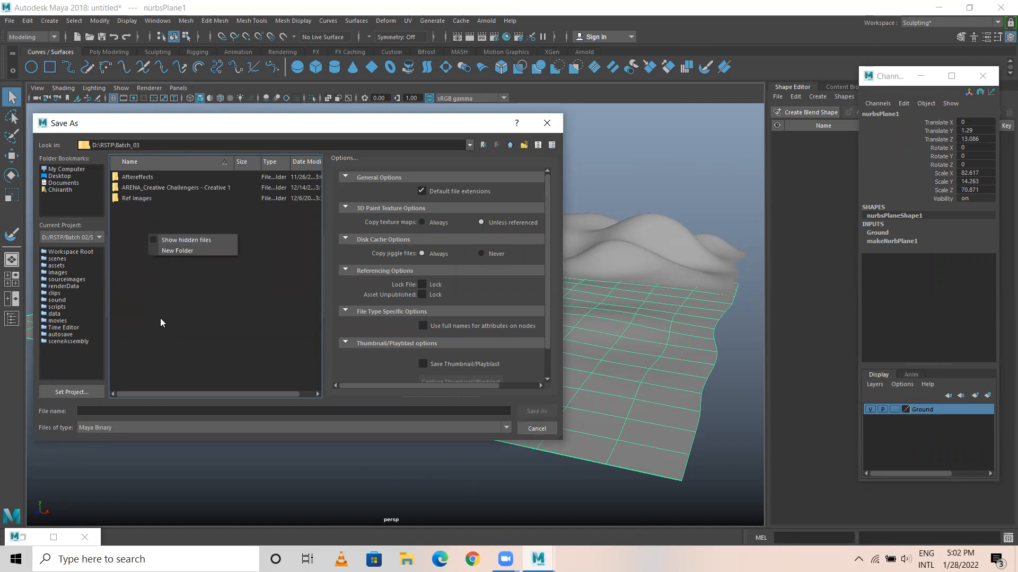
pyautogui.click(175, 251)
pyautogui.write('Maya')
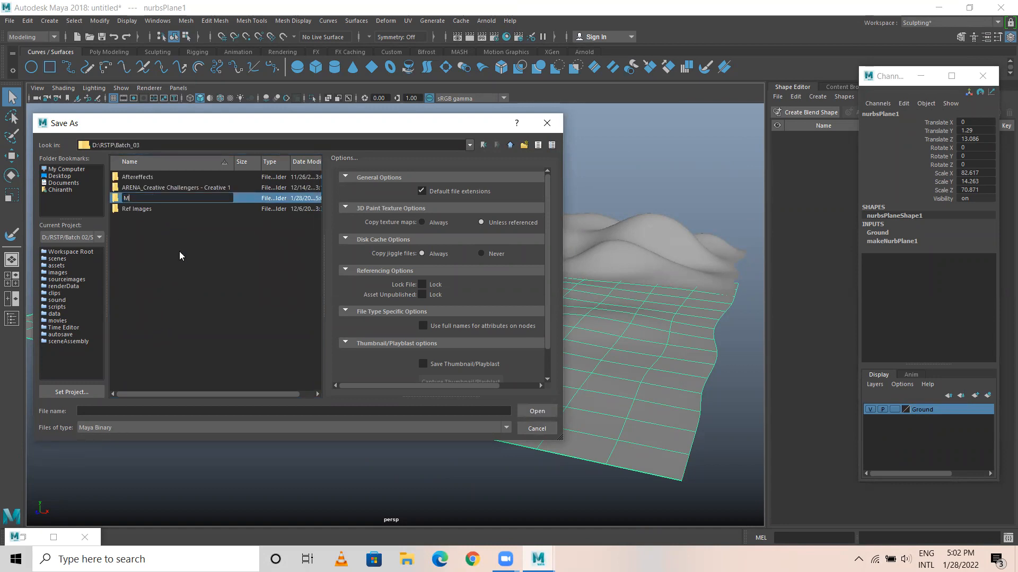
pyautogui.press('Return')
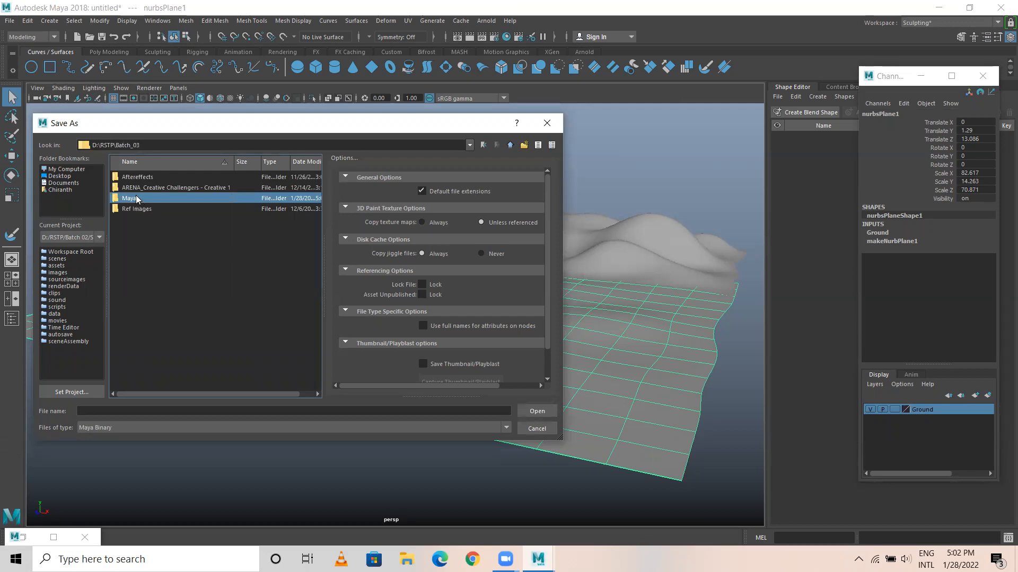
# Save the scene in the Maya folder as a Maya Binary file named Exterior_Castle.
pyautogui.doubleClick(136, 196)
pyautogui.click(117, 411)
pyautogui.write('01')
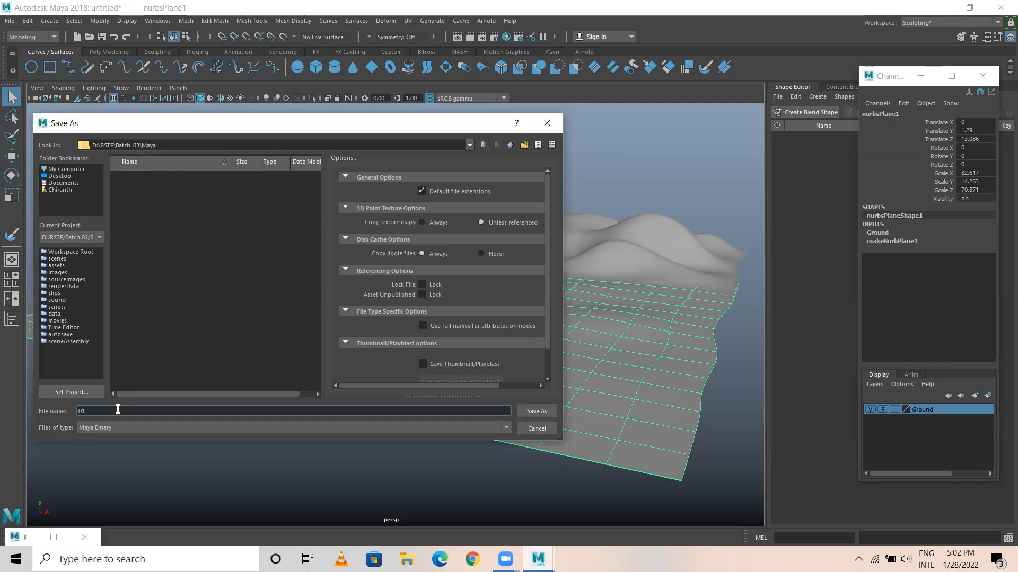
pyautogui.press('BackSpace')
pyautogui.write('Exterior ')
pyautogui.write('Castle')
pyautogui.click(528, 411)
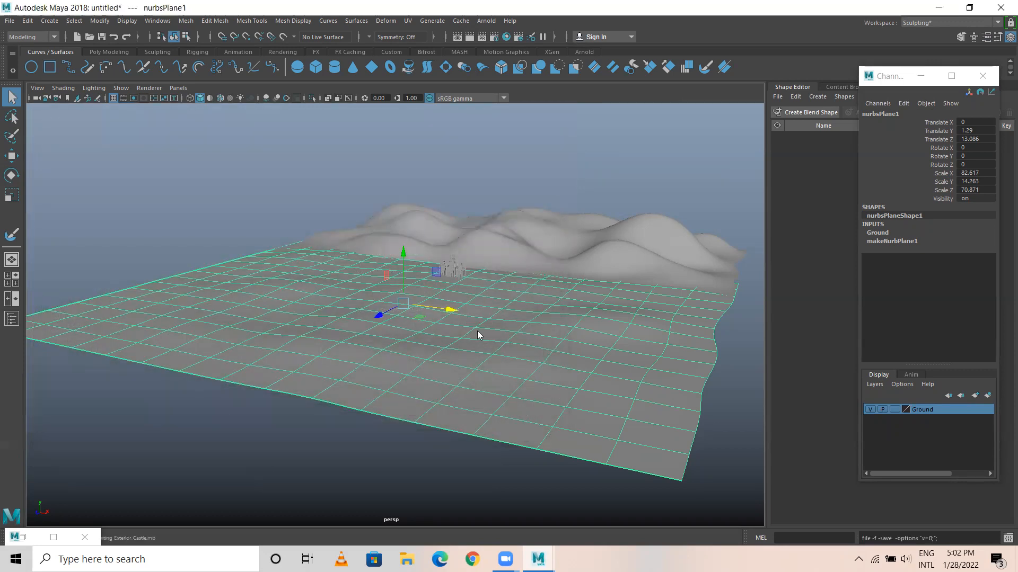
# Duplicate the front ground plane and scale the copy down to about 20.3 in X, 3.5 in Y and 17.4 in Z.
pyautogui.press('w')
pyautogui.scroll(3, 371, 388)
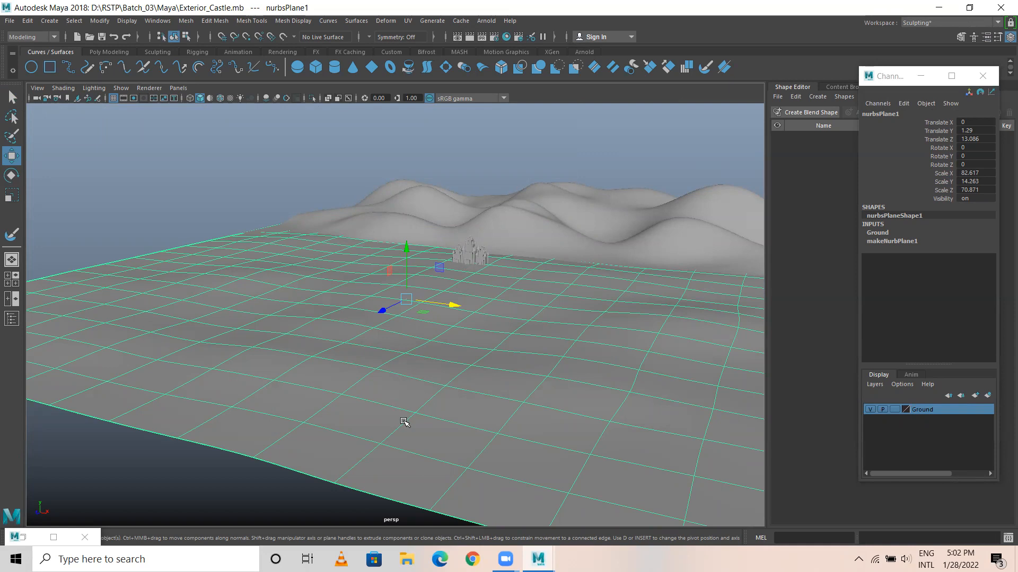
pyautogui.keyDown('alt'); pyautogui.moveTo(461, 379); pyautogui.dragTo(360, 378); pyautogui.keyUp('alt')
pyautogui.scroll(-5, 361, 379)
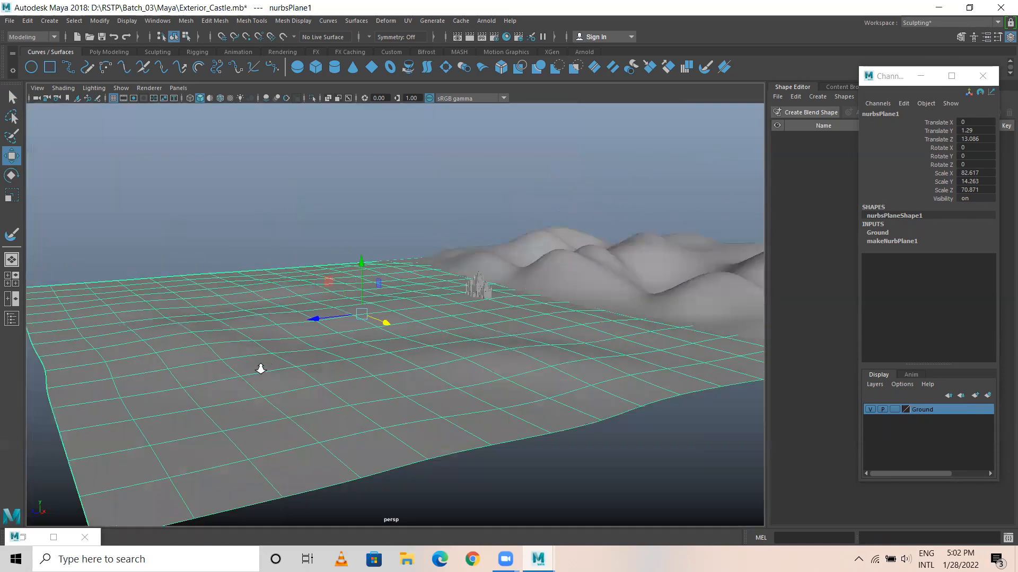
pyautogui.hotkey('ctrl', 'd')
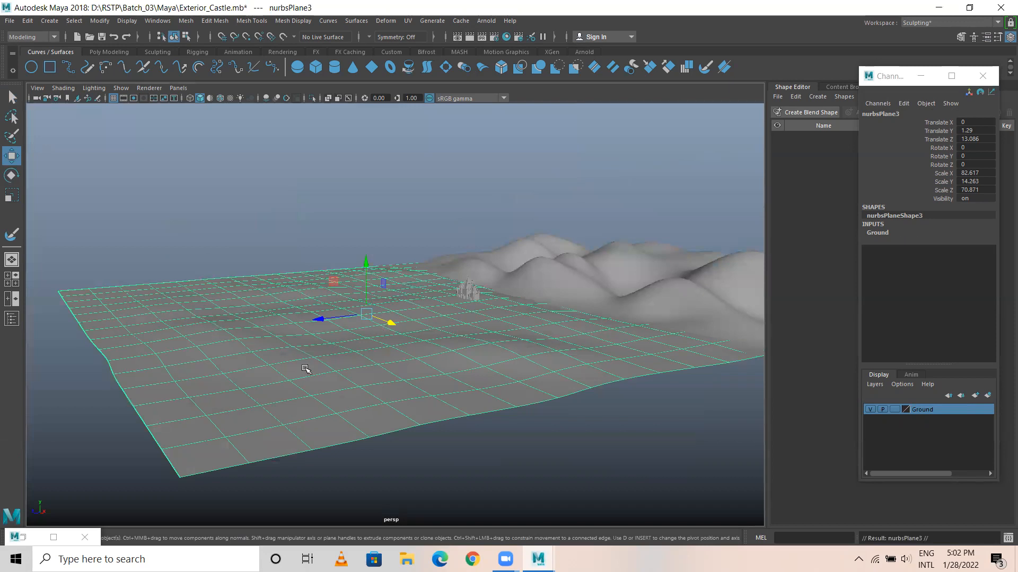
pyautogui.press('r')
pyautogui.moveTo(368, 315); pyautogui.dragTo(111, 311)
# Move the small duplicated ground plane back beneath the castles, to about -4.92 in Z.
pyautogui.press('w')
pyautogui.moveTo(336, 320); pyautogui.dragTo(435, 318)
pyautogui.press('f')
pyautogui.keyDown('alt'); pyautogui.moveTo(334, 347); pyautogui.dragTo(420, 363); pyautogui.keyUp('alt')
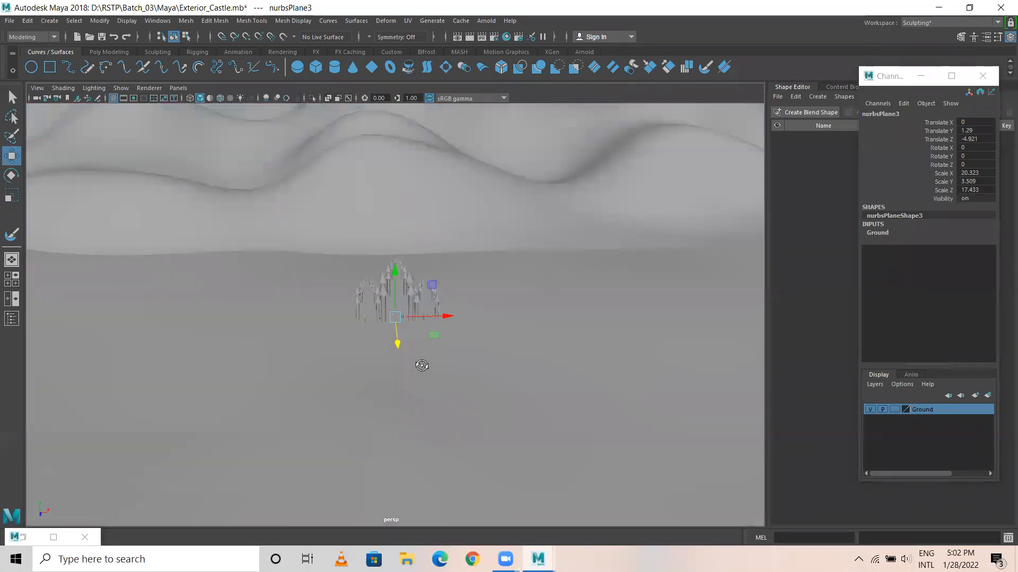
pyautogui.keyDown('alt'); pyautogui.moveTo(424, 366); pyautogui.dragTo(563, 389, button='right'); pyautogui.keyUp('alt')
pyautogui.keyDown('alt'); pyautogui.moveTo(446, 387); pyautogui.dragTo(431, 380); pyautogui.keyUp('alt')
# Stretch the small ground plane's Y scale to about 12.97 and set its height to about 1.54 in Y beneath the castles.
pyautogui.moveTo(396, 277); pyautogui.dragTo(358, 208)
pyautogui.press('r')
pyautogui.press('w')
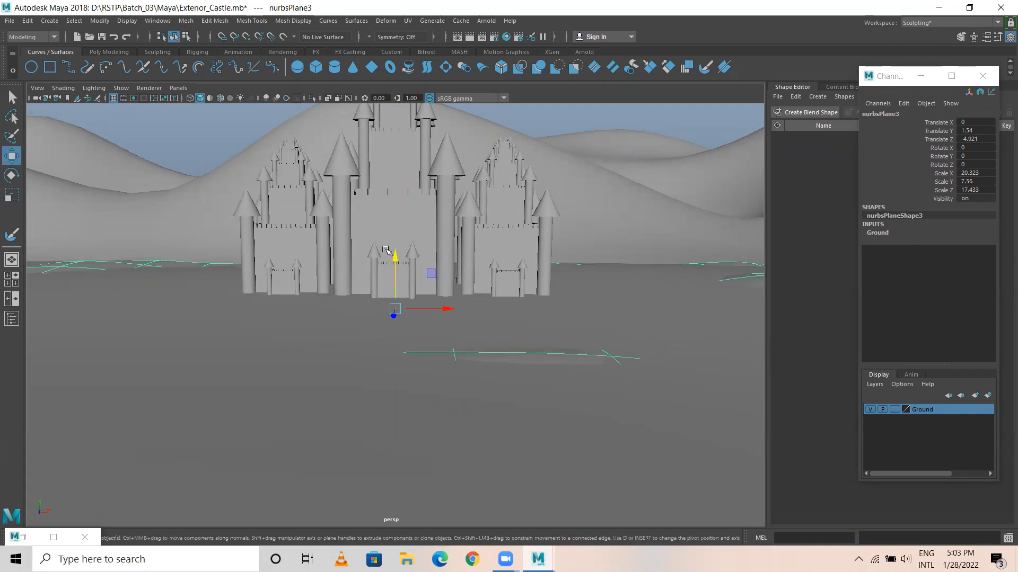
pyautogui.moveTo(393, 257); pyautogui.dragTo(386, 240)
pyautogui.scroll(-5, 229, 352)
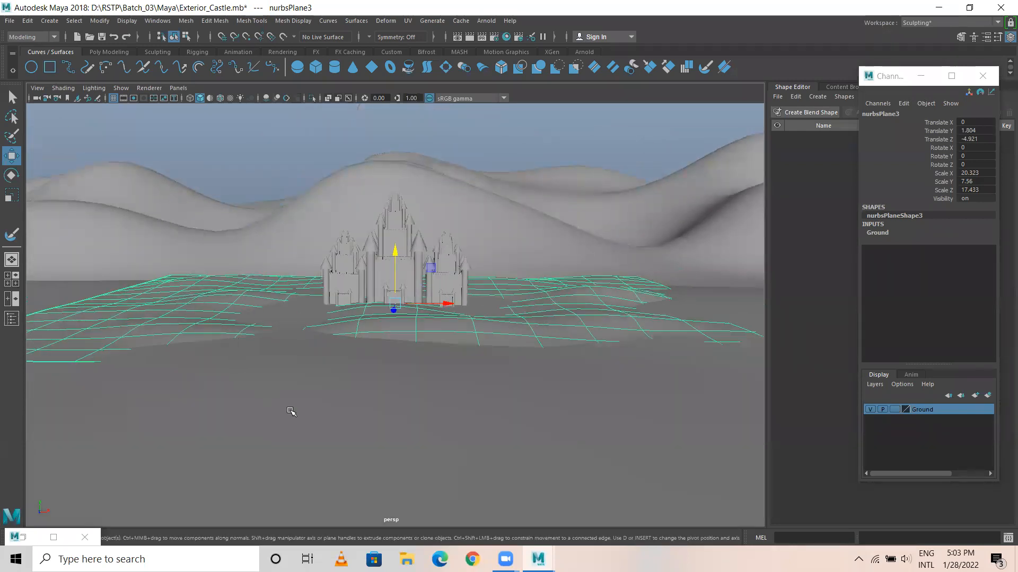
pyautogui.press('r')
pyautogui.moveTo(394, 259); pyautogui.dragTo(384, 226)
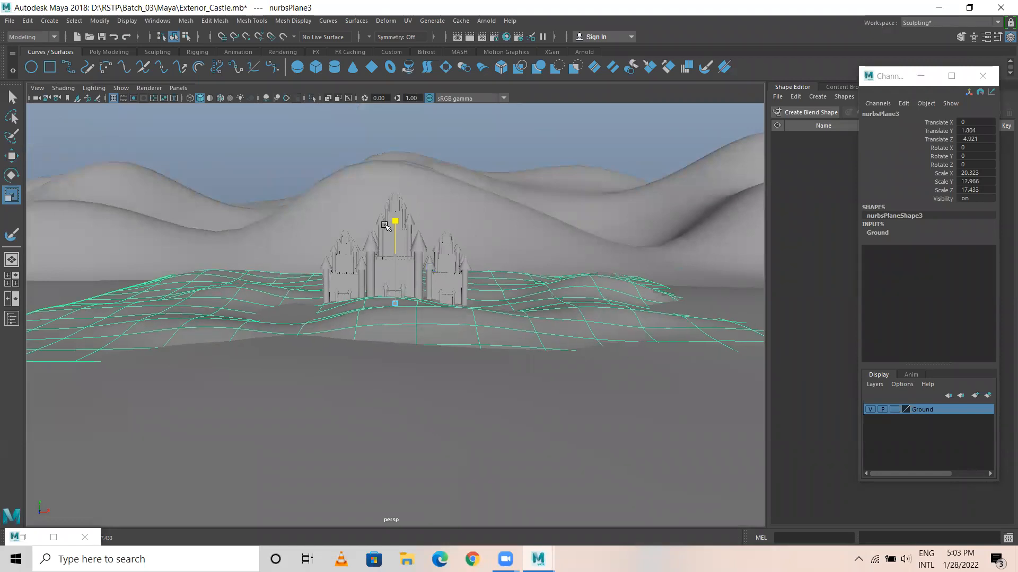
pyautogui.press('w')
pyautogui.keyDown('alt'); pyautogui.moveTo(447, 368); pyautogui.dragTo(445, 280); pyautogui.keyUp('alt')
pyautogui.moveTo(391, 251); pyautogui.dragTo(391, 266)
pyautogui.keyDown('alt'); pyautogui.moveTo(513, 347); pyautogui.dragTo(341, 407); pyautogui.keyUp('alt')
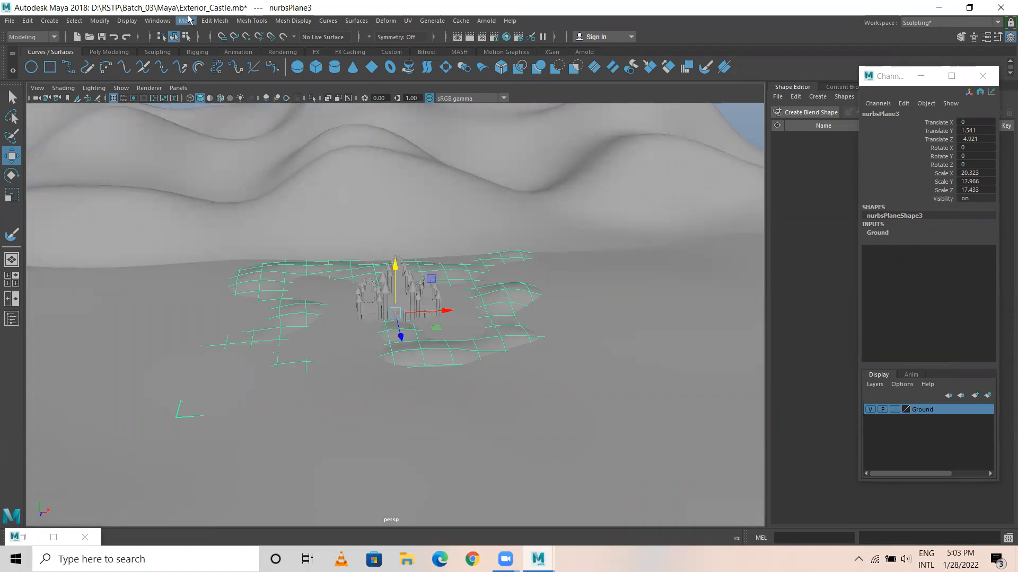
# Open the Sculpt Geometry Tool with its settings for the small ground plane and move the floating Channel Box clear of them.
pyautogui.click(213, 21)
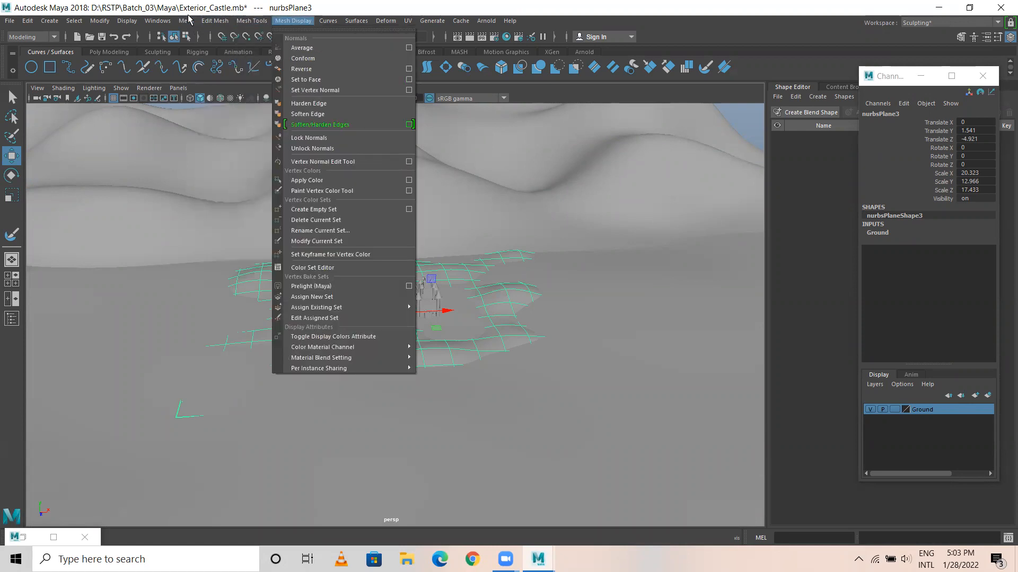
pyautogui.moveTo(357, 20)
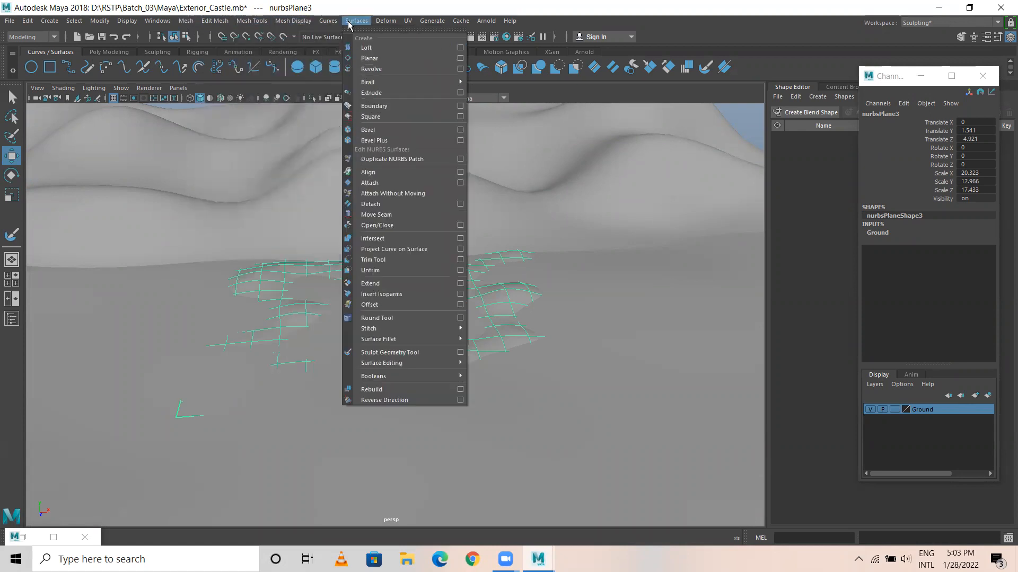
pyautogui.click(451, 353)
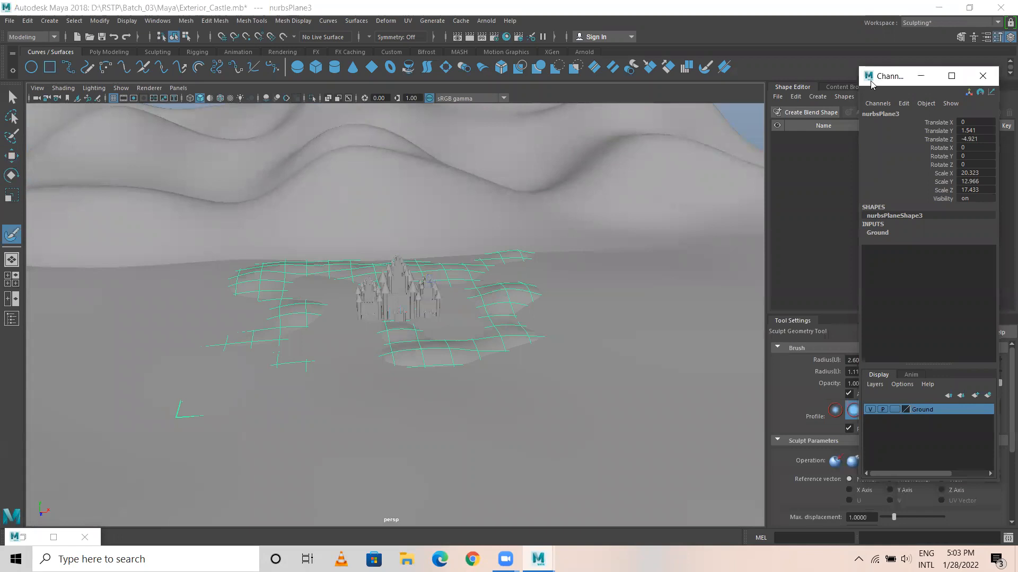
pyautogui.moveTo(872, 83); pyautogui.dragTo(44, 128)
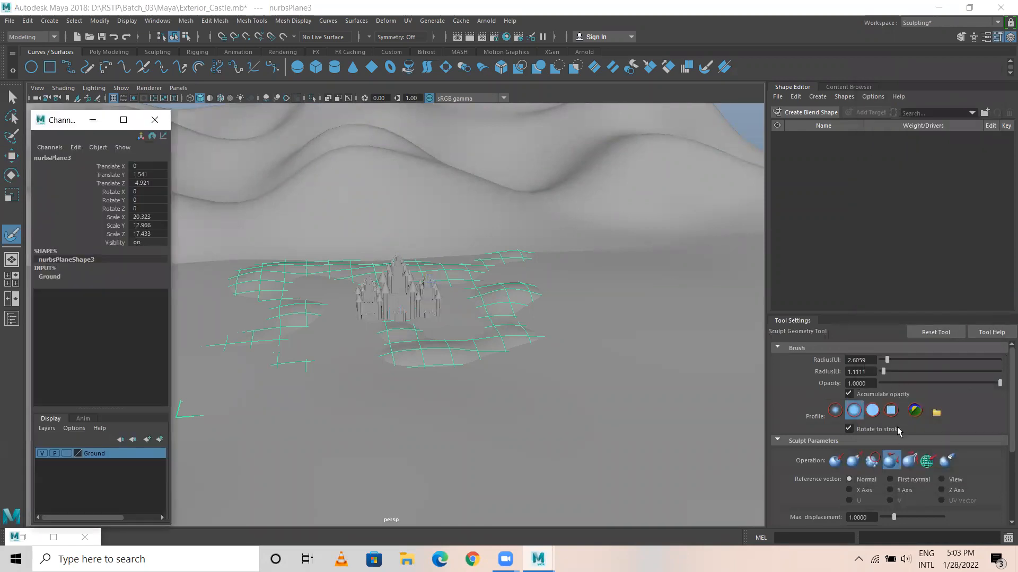
# Relax the uneven relief of the small ground plane with the sculpting brush.
pyautogui.scroll(3, 442, 384)
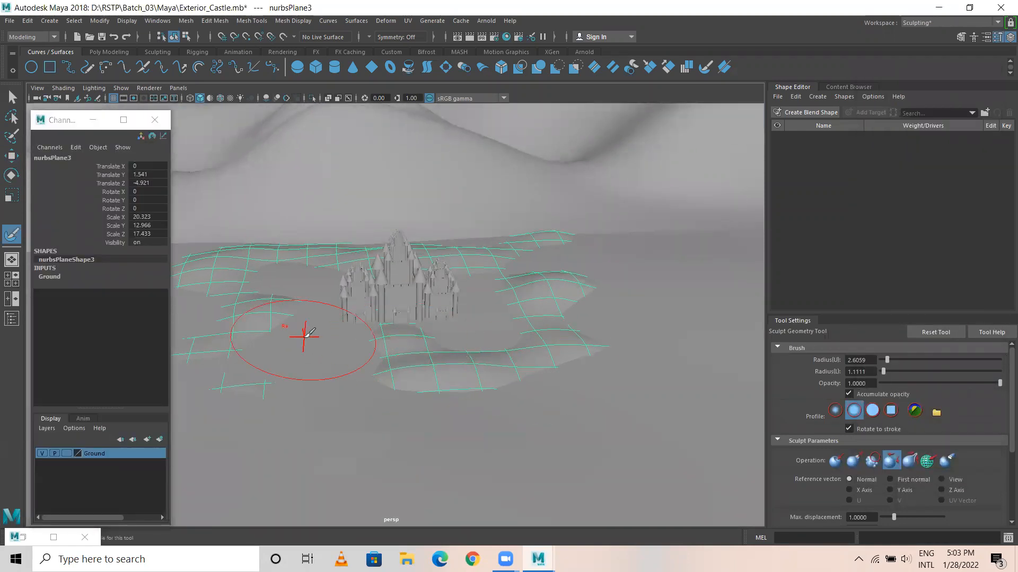
pyautogui.scroll(-2, 567, 280)
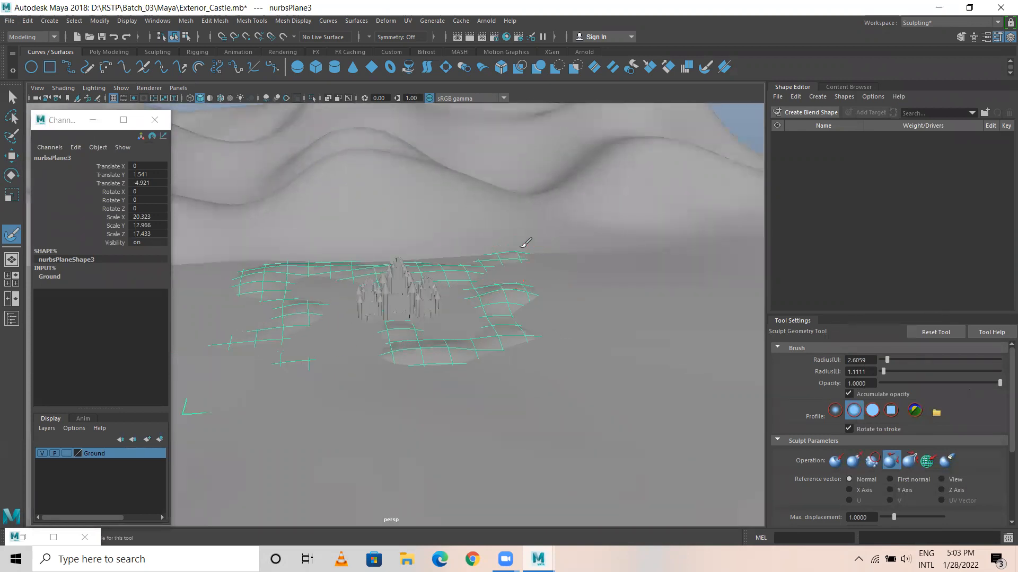
pyautogui.moveTo(543, 303)
pyautogui.mouseDown()
pyautogui.moveTo(532, 338)
pyautogui.moveTo(402, 376)
pyautogui.moveTo(272, 373)
pyautogui.moveTo(217, 393)
pyautogui.moveTo(228, 404)
pyautogui.moveTo(256, 284)
pyautogui.moveTo(308, 325)
pyautogui.moveTo(404, 357)
pyautogui.moveTo(428, 356)
pyautogui.moveTo(360, 343)
pyautogui.moveTo(319, 300)
pyautogui.moveTo(285, 282)
pyautogui.moveTo(262, 285)
pyautogui.moveTo(535, 321)
pyautogui.mouseUp()
# Switch the sculpt operation to Pull, undo the last stroke and raise the small ground plane's surface in front of the castles.
pyautogui.click(854, 460)
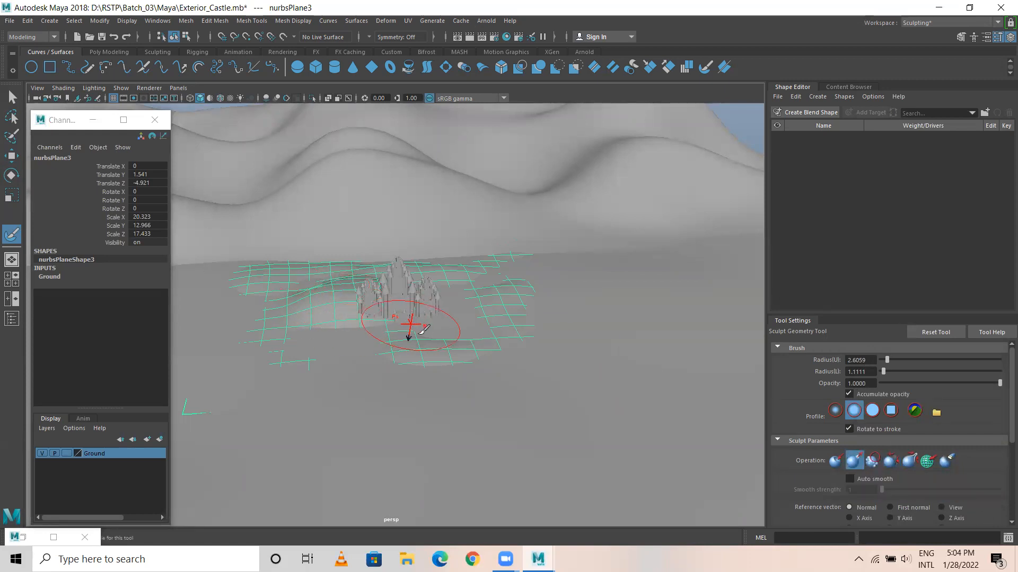
pyautogui.hotkey('ctrl', 'z')
pyautogui.moveTo(322, 318)
pyautogui.mouseDown()
pyautogui.moveTo(329, 295)
pyautogui.moveTo(336, 357)
pyautogui.moveTo(357, 357)
pyautogui.moveTo(415, 302)
pyautogui.moveTo(429, 313)
pyautogui.moveTo(513, 304)
pyautogui.moveTo(461, 281)
pyautogui.moveTo(491, 322)
pyautogui.moveTo(459, 337)
pyautogui.mouseUp()
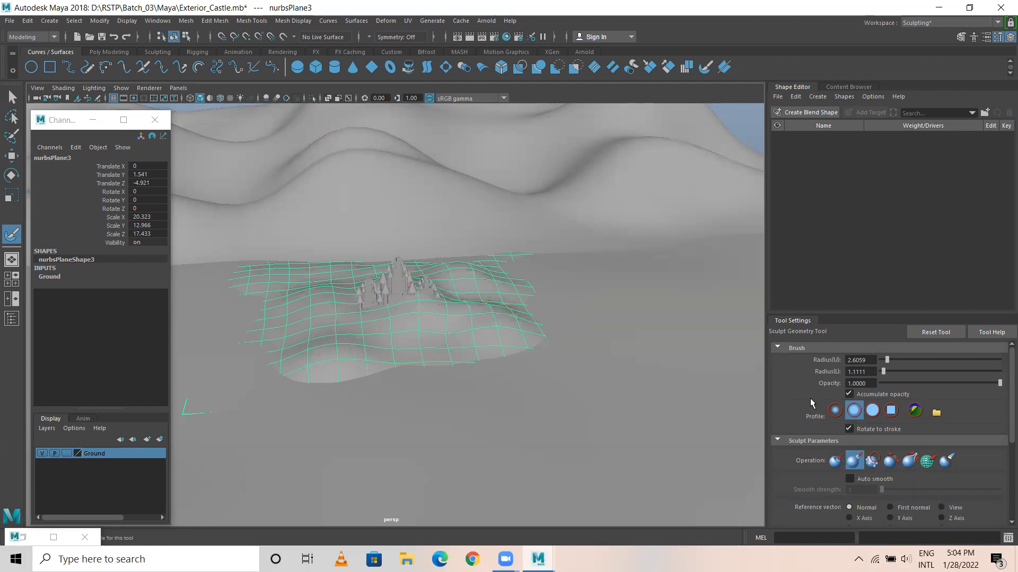
# Soften the raised bumps on the small ground plane with the Relax operation and leave the sculpting tool.
pyautogui.click(891, 461)
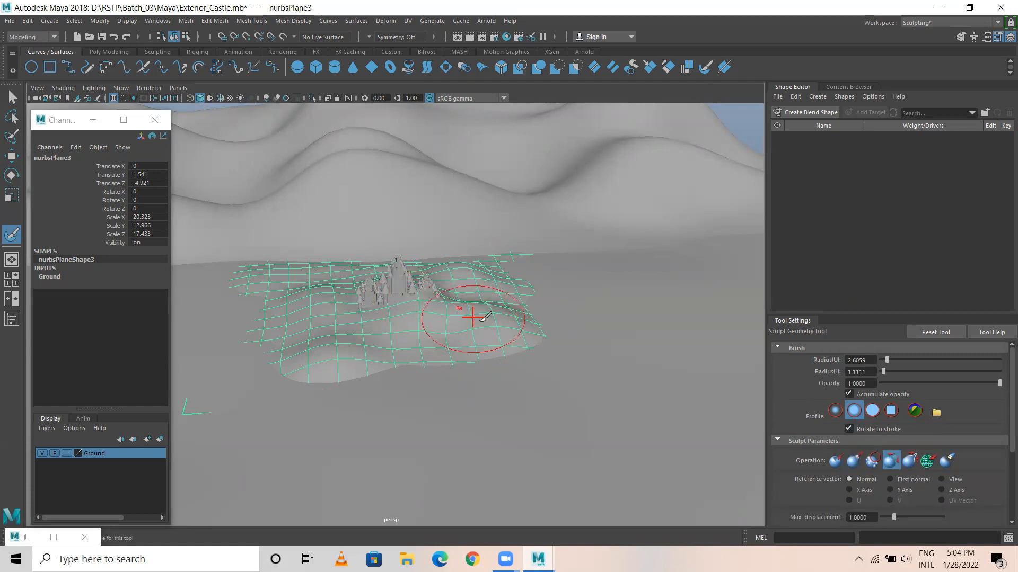
pyautogui.moveTo(493, 319)
pyautogui.mouseDown()
pyautogui.moveTo(421, 307)
pyautogui.moveTo(495, 323)
pyautogui.moveTo(476, 269)
pyautogui.moveTo(456, 330)
pyautogui.moveTo(334, 351)
pyautogui.moveTo(325, 291)
pyautogui.moveTo(314, 297)
pyautogui.moveTo(392, 327)
pyautogui.moveTo(438, 302)
pyautogui.moveTo(455, 334)
pyautogui.moveTo(477, 329)
pyautogui.moveTo(322, 284)
pyautogui.moveTo(501, 279)
pyautogui.mouseUp()
pyautogui.press('w')
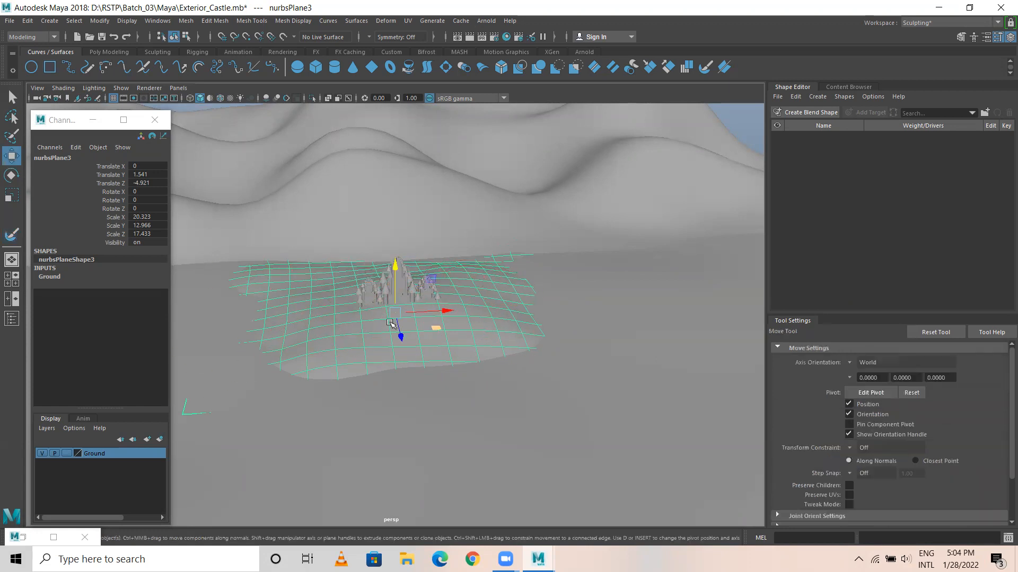
# Reposition the small ground plane to about -0.89 in X and 1.56 in Y, and flatten its Y scale to about 9.33.
pyautogui.scroll(5, 520, 353)
pyautogui.scroll(2, 520, 354)
pyautogui.moveTo(393, 267); pyautogui.dragTo(396, 300)
pyautogui.moveTo(448, 327); pyautogui.dragTo(412, 329)
pyautogui.press('r')
pyautogui.moveTo(366, 289); pyautogui.dragTo(433, 330)
pyautogui.press('w')
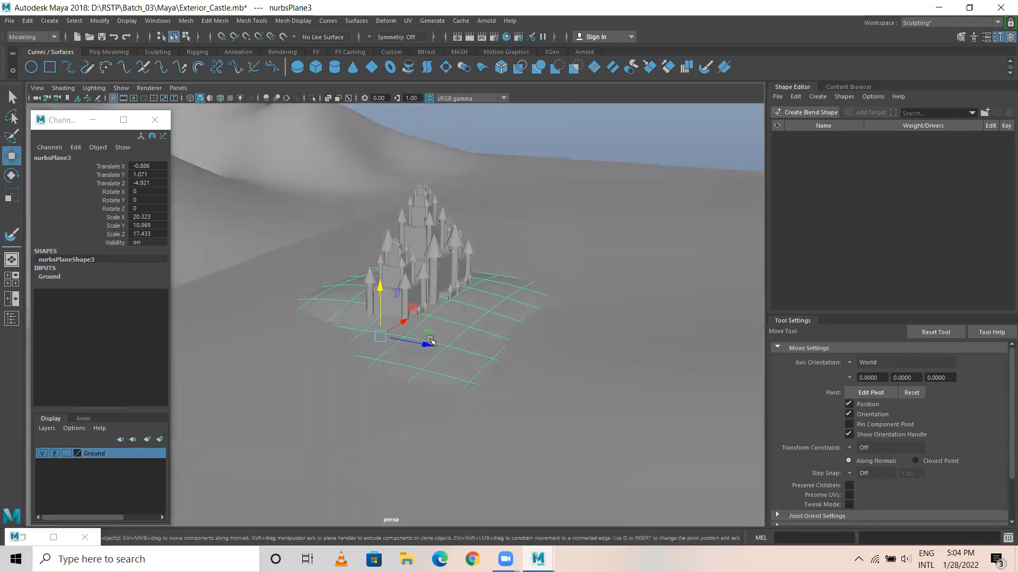
pyautogui.press('r')
pyautogui.moveTo(382, 293); pyautogui.dragTo(390, 275)
pyautogui.press('w')
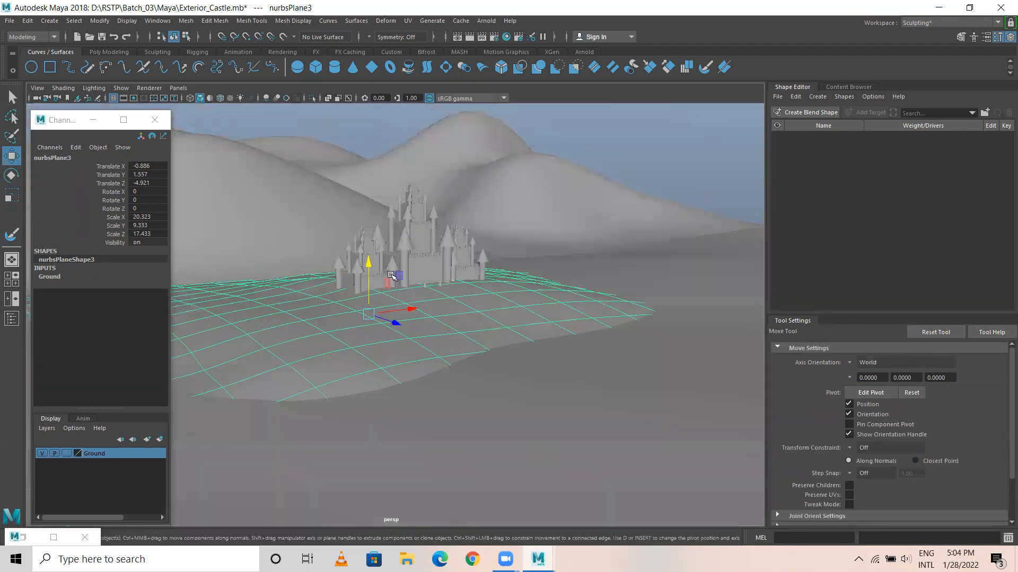
# Select the three complete castle groups and raise them together by about 0.56 in Y so their gates clear the ground.
pyautogui.click(372, 242)
pyautogui.click(470, 261)
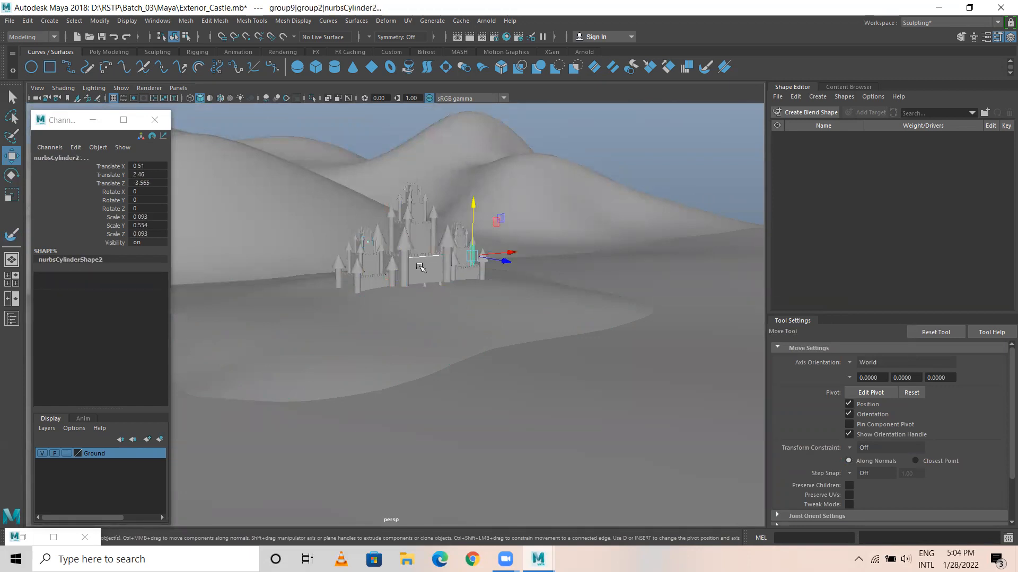
pyautogui.press('Up')
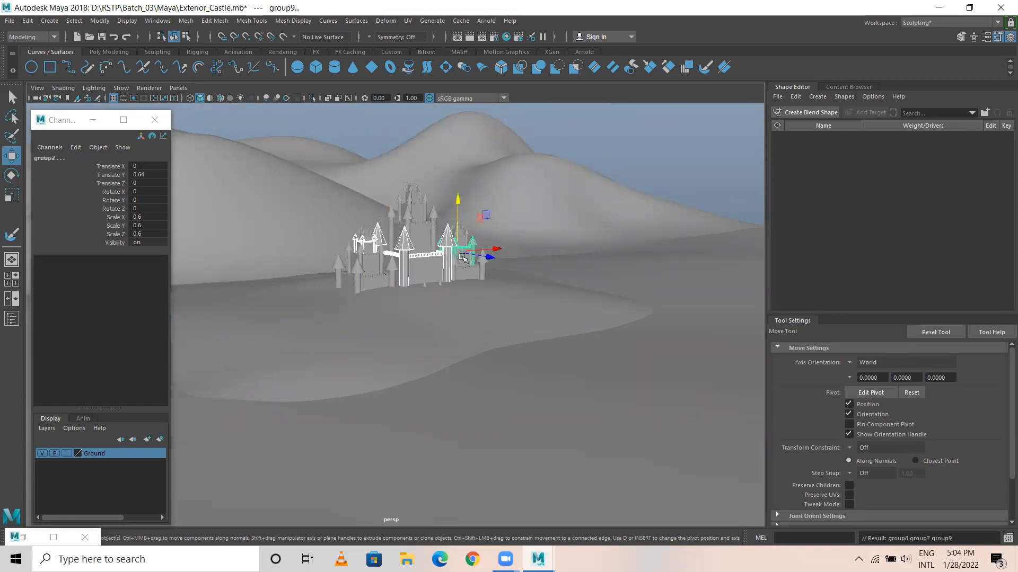
pyautogui.press('Up')
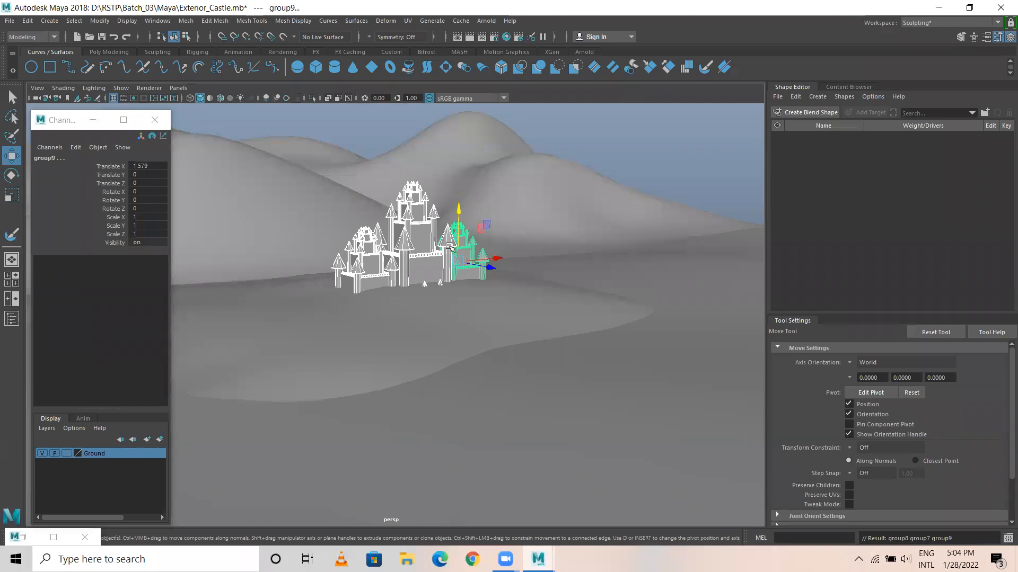
pyautogui.moveTo(462, 209); pyautogui.dragTo(459, 188)
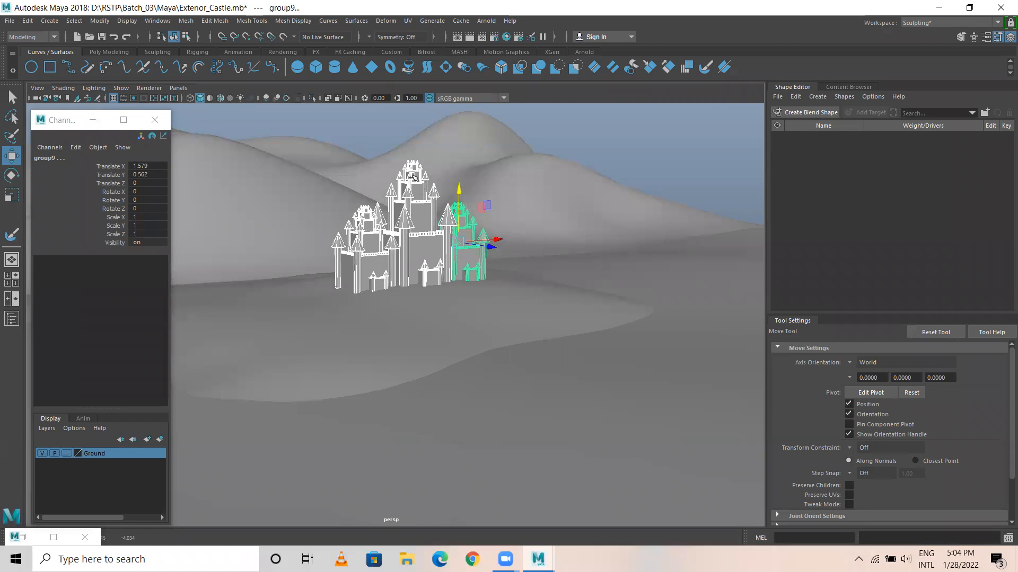
# Check the castles' seating on the small ground plane, and raise the large front ground plane to about 1.46 in Y.
pyautogui.click(522, 415)
pyautogui.scroll(-5, 475, 379)
pyautogui.keyDown('alt'); pyautogui.moveTo(475, 374); pyautogui.dragTo(399, 372); pyautogui.keyUp('alt')
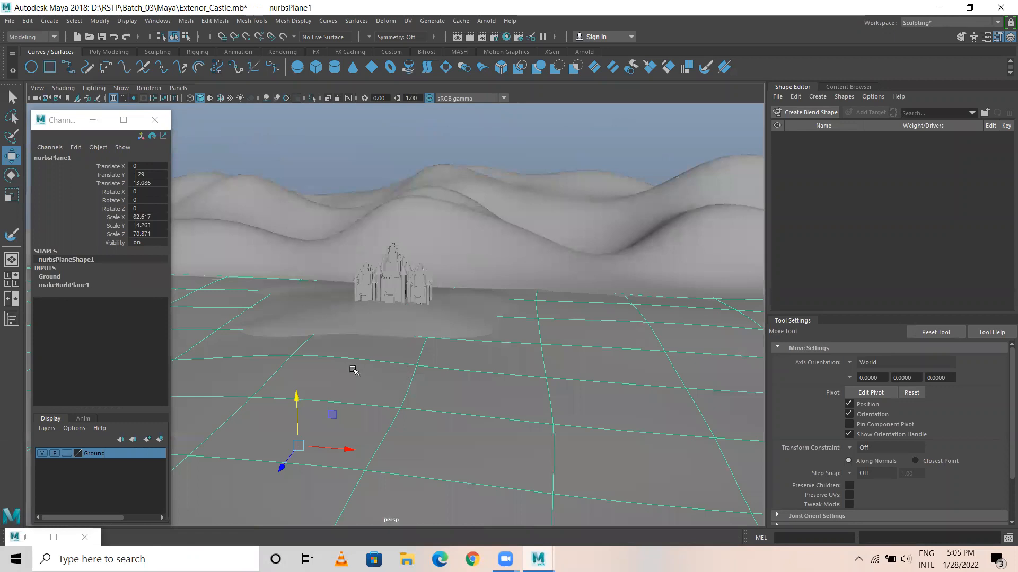
pyautogui.scroll(3, 389, 348)
pyautogui.click(442, 329)
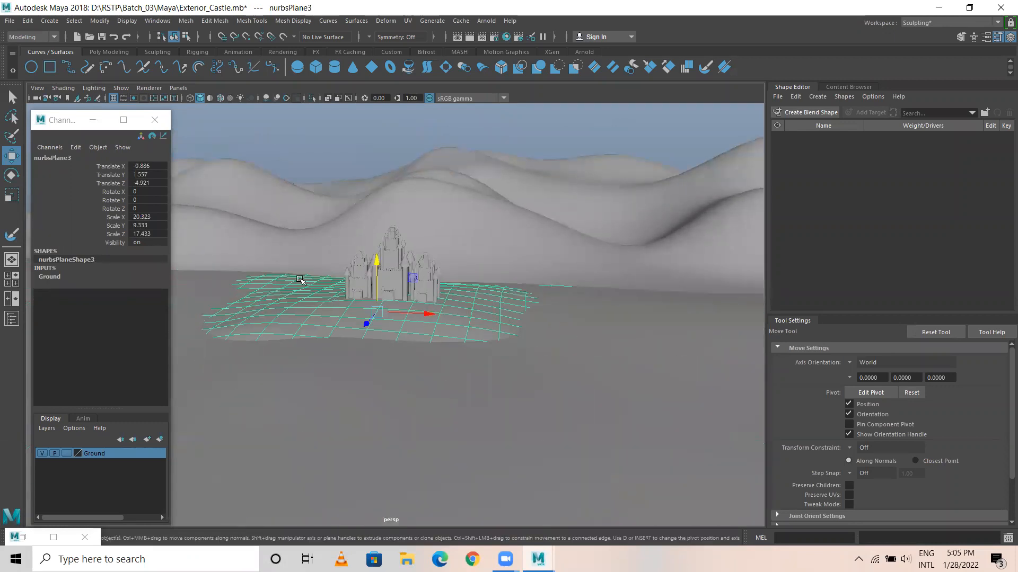
pyautogui.scroll(-5, 532, 418)
pyautogui.keyDown('alt'); pyautogui.moveTo(456, 403); pyautogui.dragTo(437, 354); pyautogui.keyUp('alt')
pyautogui.keyDown('alt'); pyautogui.moveTo(262, 308); pyautogui.dragTo(262, 313); pyautogui.keyUp('alt')
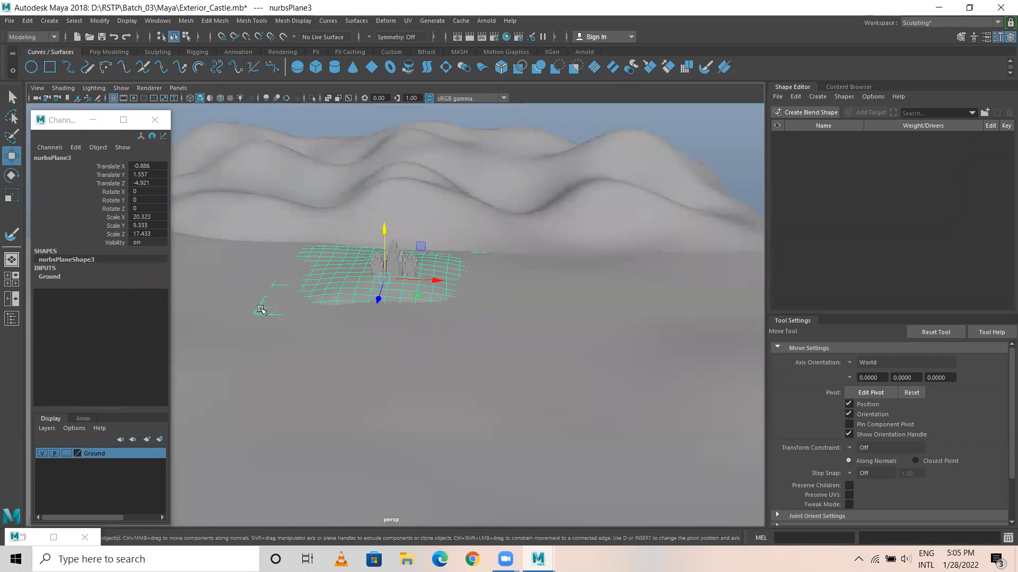
pyautogui.click(618, 381)
pyautogui.moveTo(361, 336); pyautogui.dragTo(370, 339)
pyautogui.scroll(-3, 660, 383)
pyautogui.scroll(-2, 387, 382)
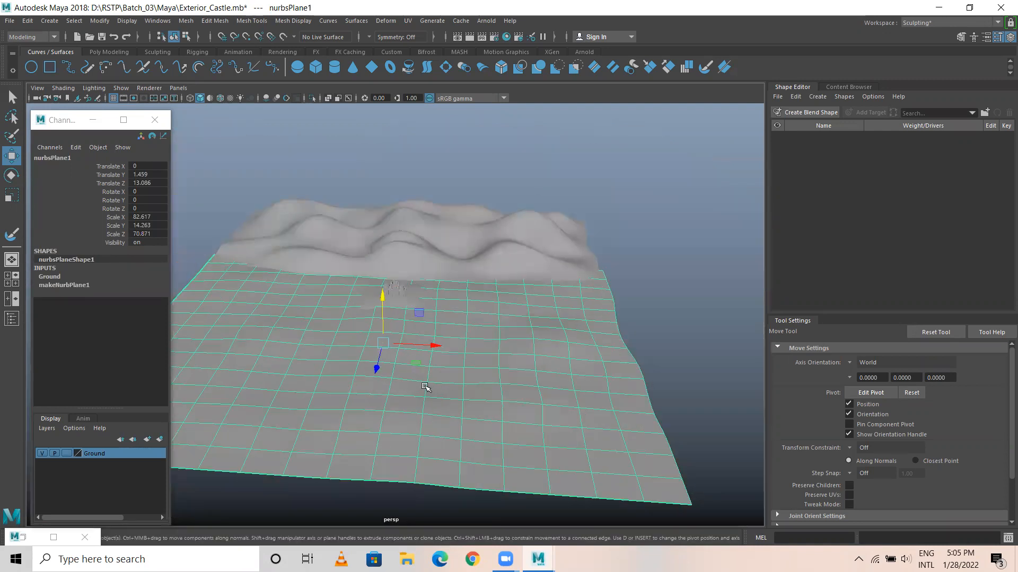
# Hide the tool settings, assign a new Ocean Shader material to the large front ground plane and close its attributes.
pyautogui.click(997, 37)
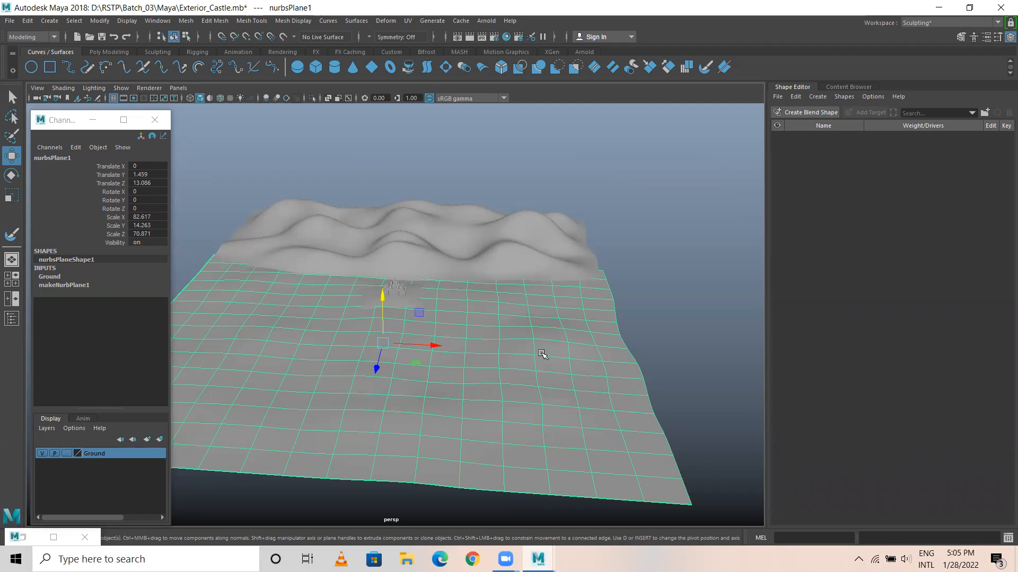
pyautogui.rightClick(499, 334)
pyautogui.moveTo(498, 334); pyautogui.dragTo(499, 278, button='right')
pyautogui.rightClick(517, 326)
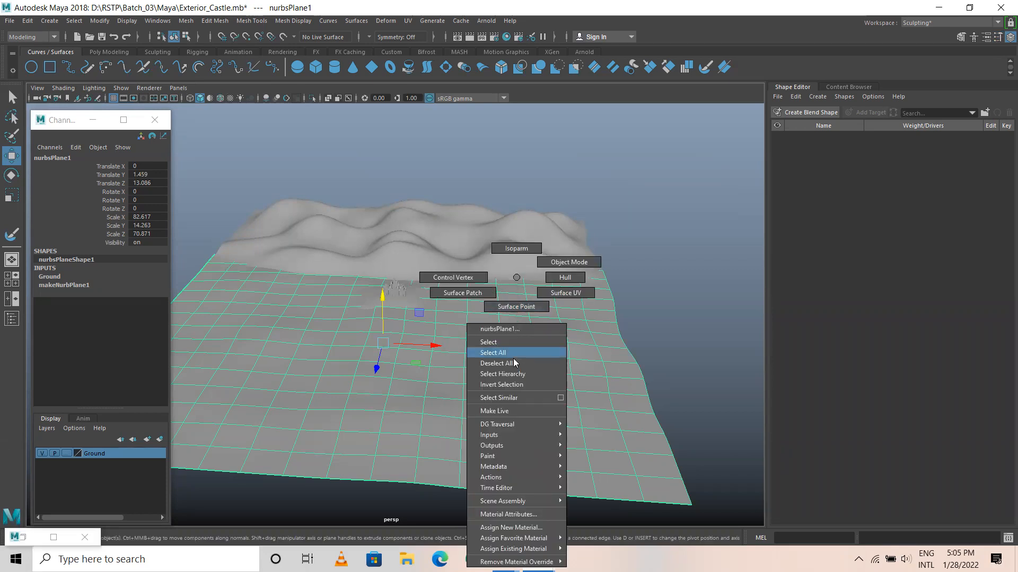
pyautogui.click(519, 529)
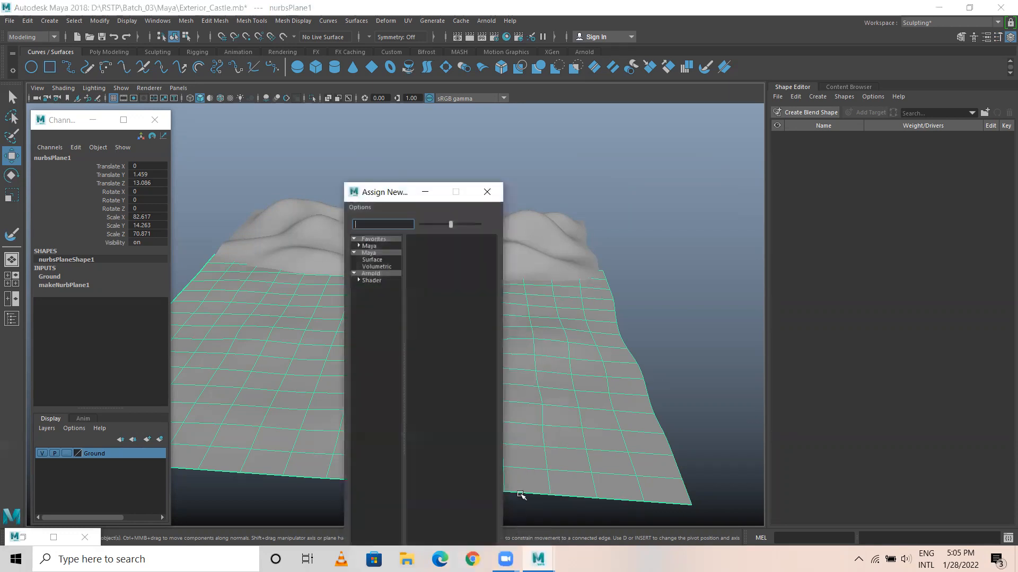
pyautogui.moveTo(376, 192); pyautogui.dragTo(226, 101)
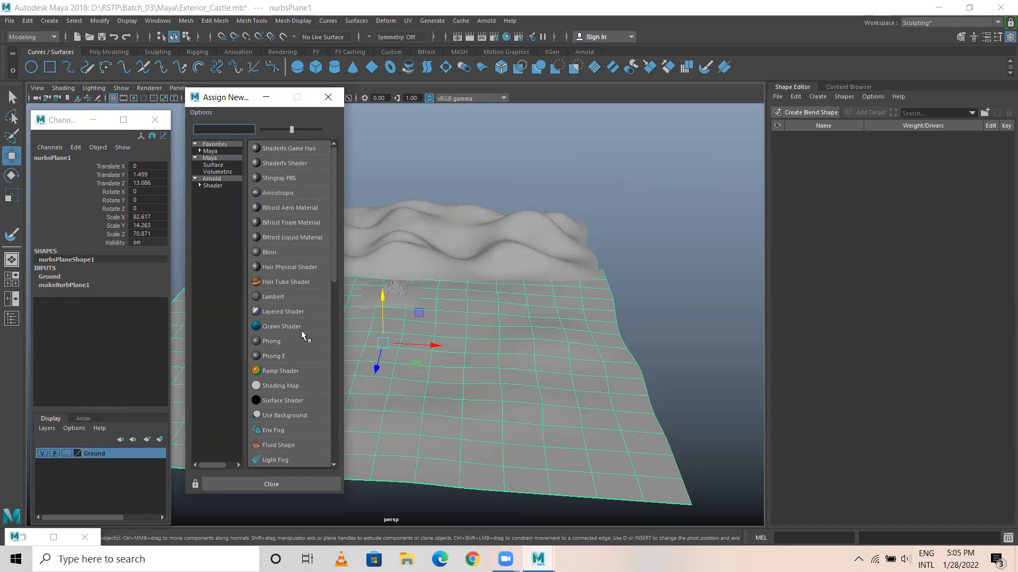
pyautogui.click(270, 327)
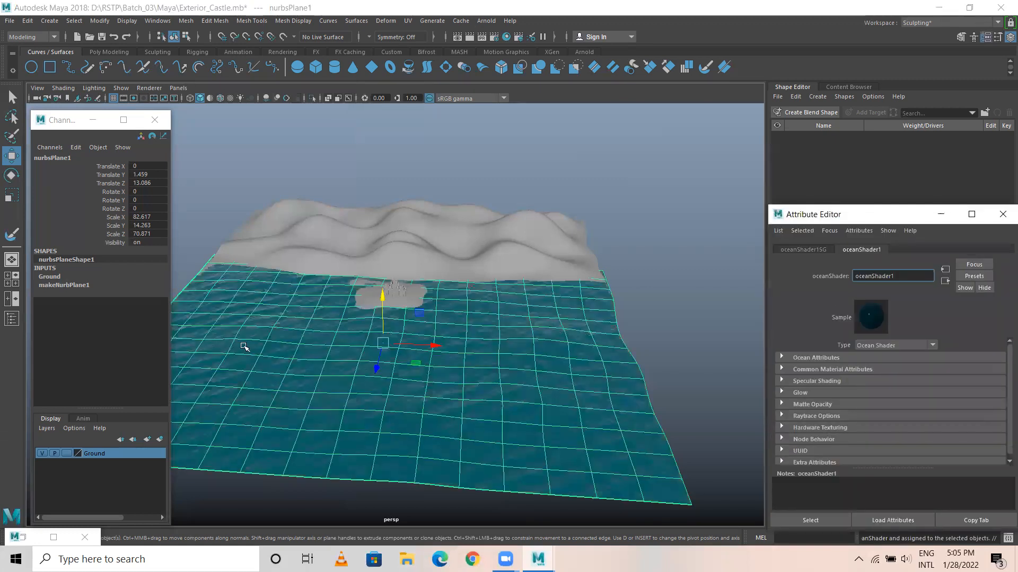
pyautogui.click(1002, 214)
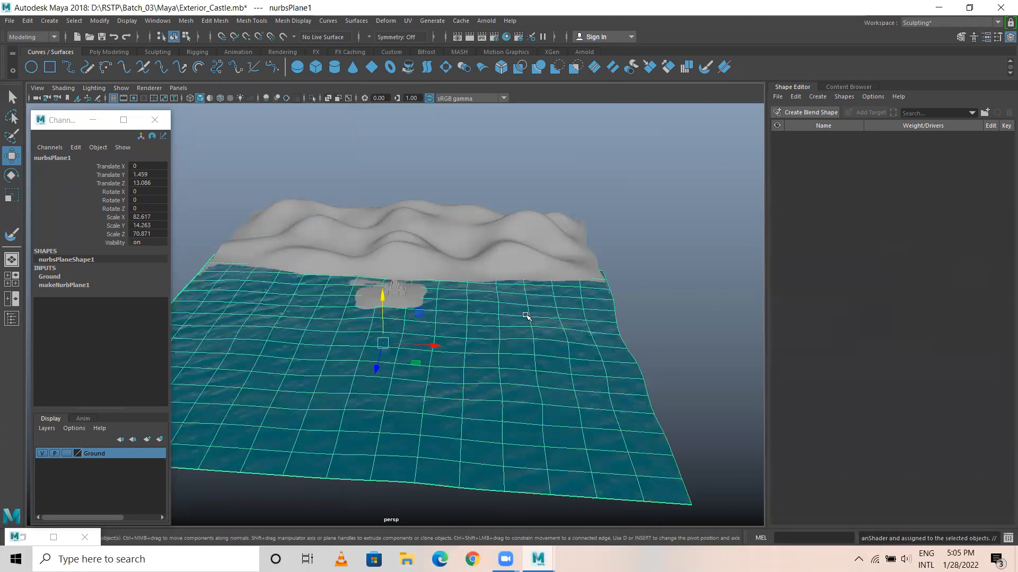
pyautogui.click(667, 370)
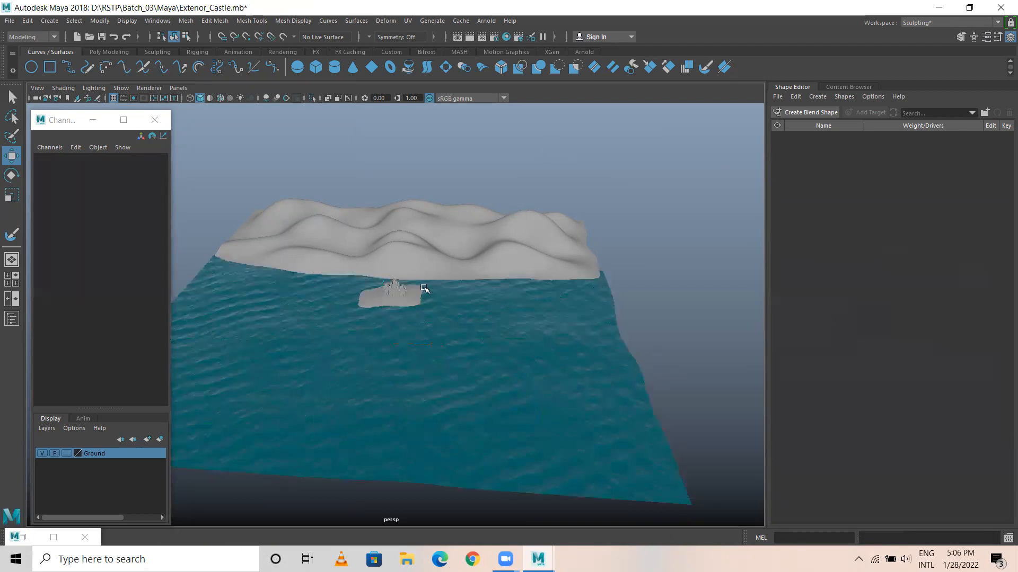
# Pull up and extend the small island's edge nearest the hills with the Sculpt Geometry Tool in Pull mode, undoing the unwanted strokes.
pyautogui.keyDown('alt'); pyautogui.moveTo(382, 311); pyautogui.dragTo(432, 281); pyautogui.keyUp('alt')
pyautogui.click(347, 318)
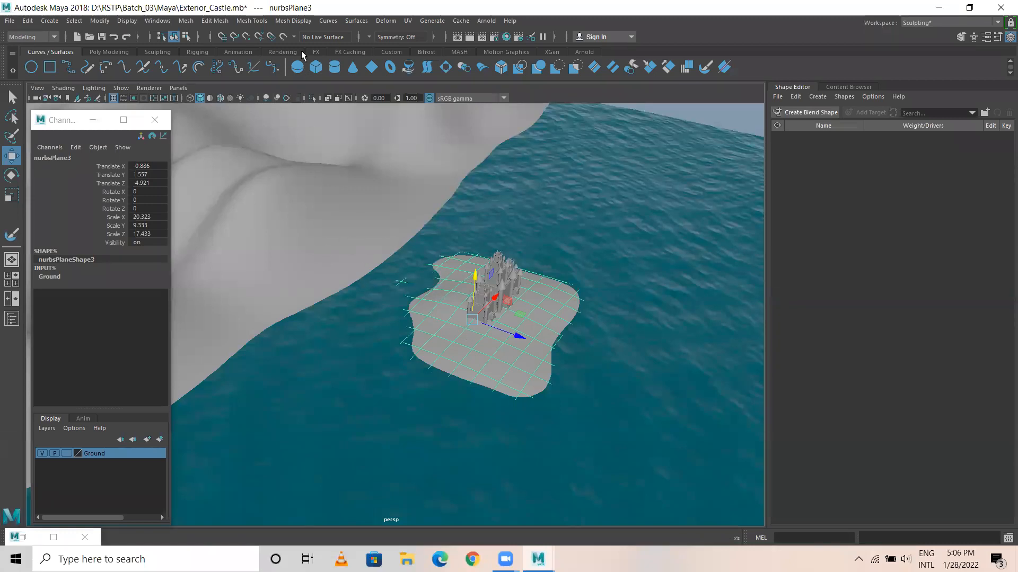
pyautogui.click(364, 21)
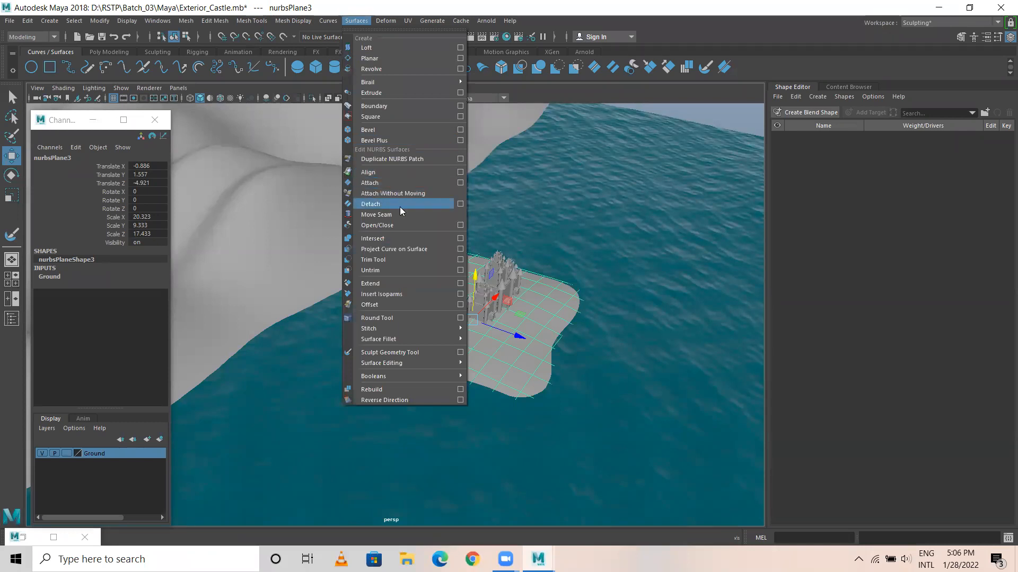
pyautogui.click(399, 352)
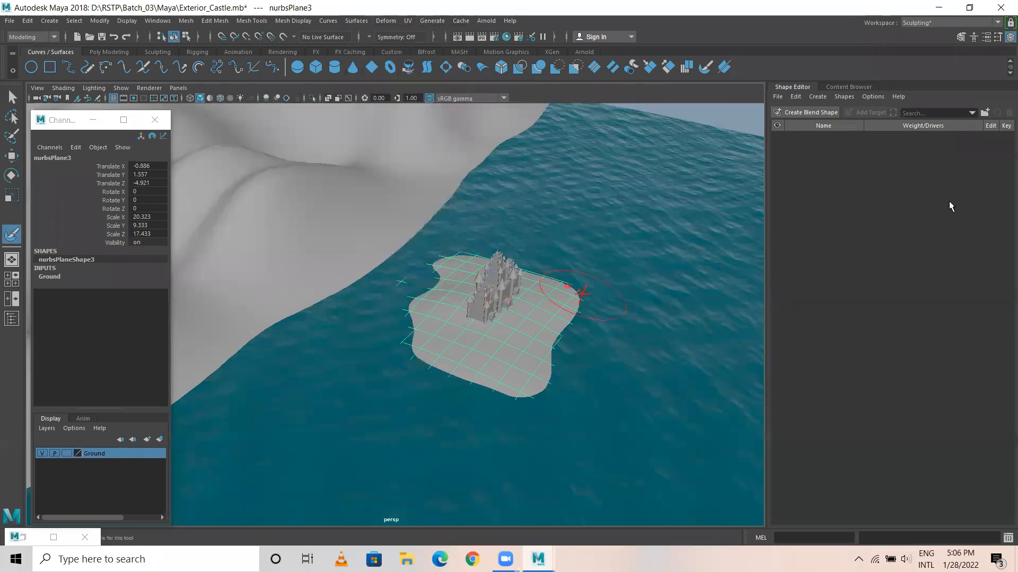
pyautogui.click(999, 36)
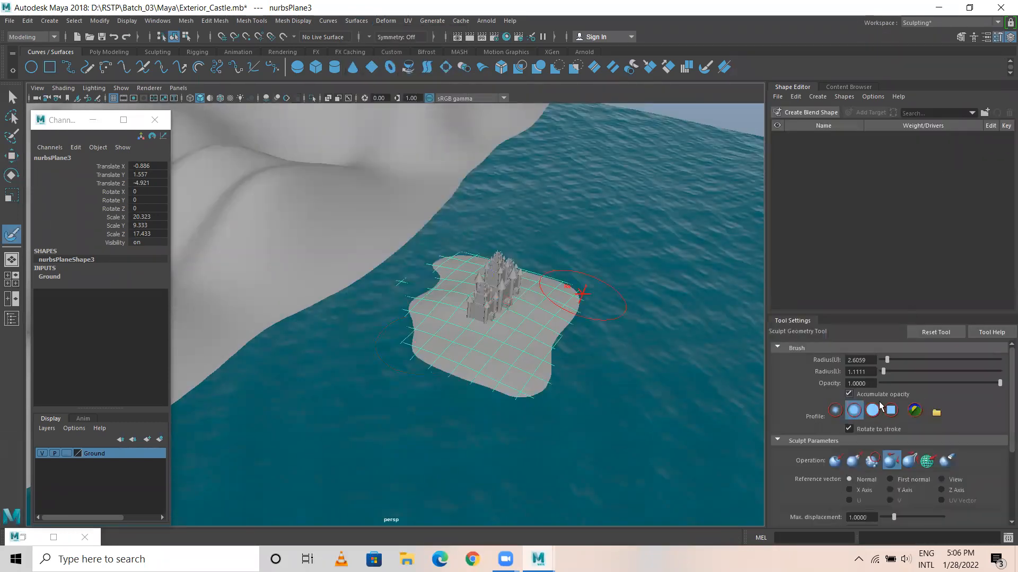
pyautogui.click(853, 460)
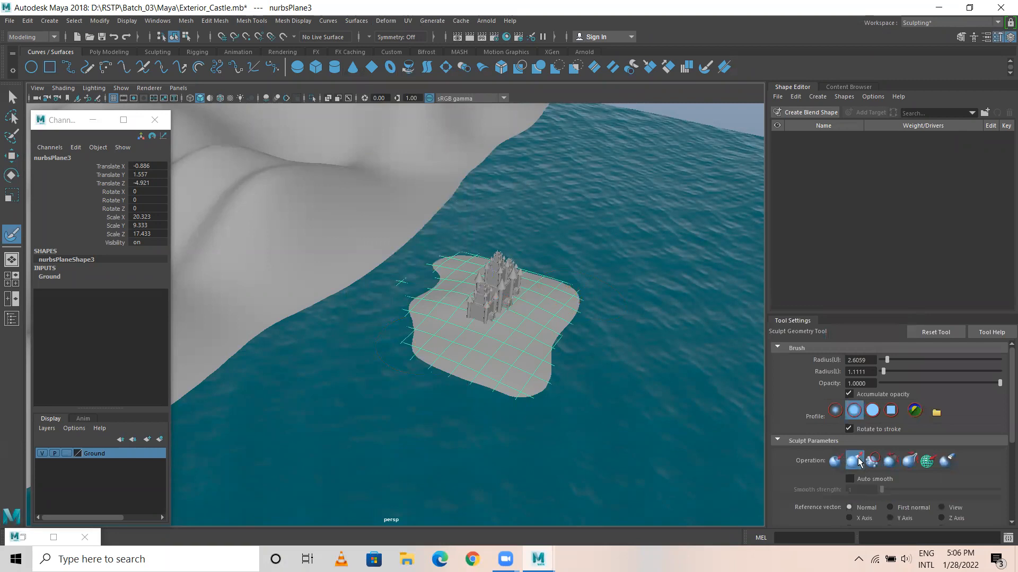
pyautogui.moveTo(384, 263)
pyautogui.mouseDown()
pyautogui.moveTo(397, 284)
pyautogui.moveTo(389, 299)
pyautogui.moveTo(413, 278)
pyautogui.moveTo(411, 261)
pyautogui.moveTo(395, 305)
pyautogui.moveTo(382, 269)
pyautogui.mouseUp()
pyautogui.hotkey('ctrl', 'z')
pyautogui.hotkey('ctrl', 'z')
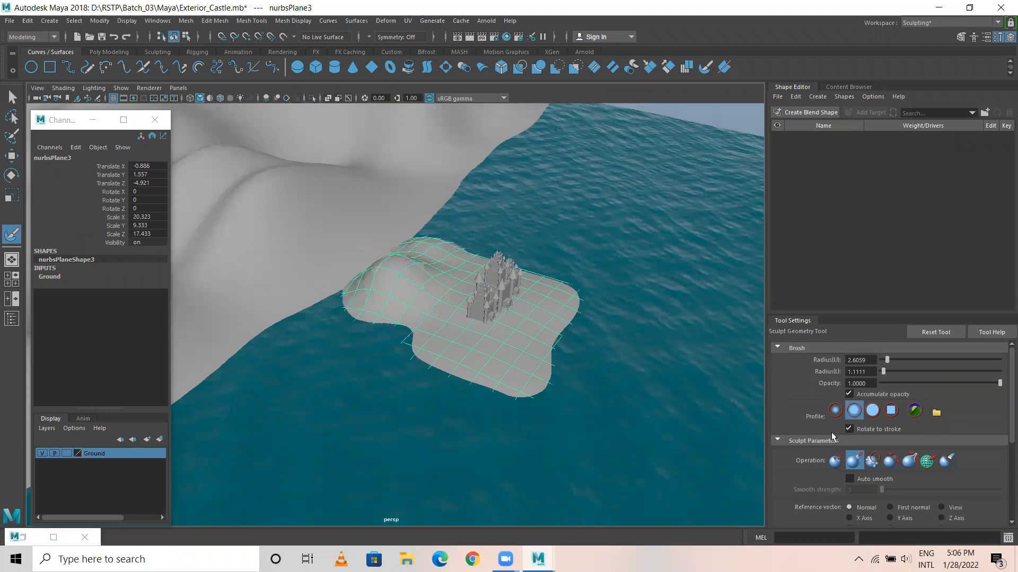
# Smooth the pulled-up part of the island into an even surface with the Sculpt Geometry Tool, and return to the Move Tool.
pyautogui.click(891, 461)
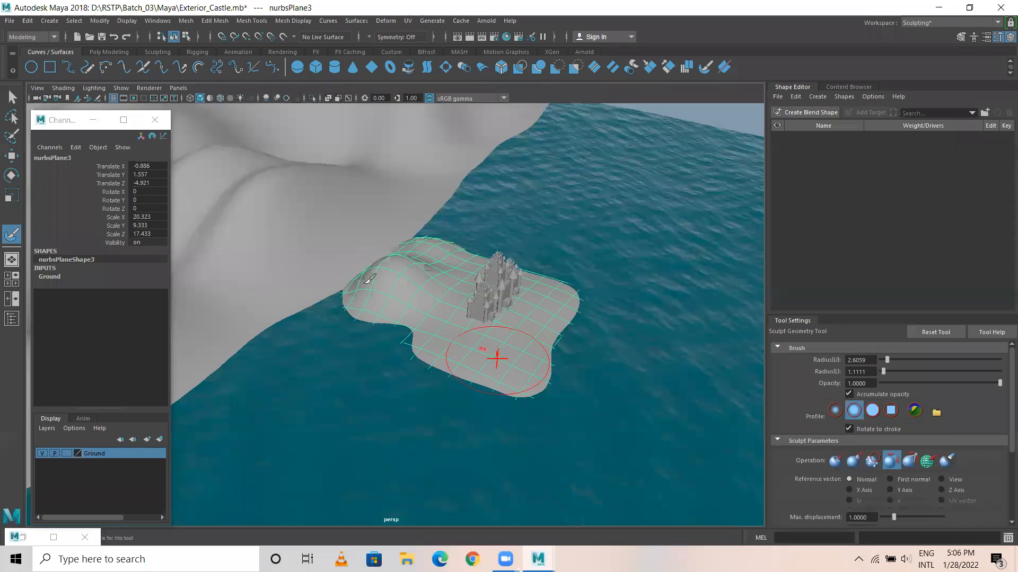
pyautogui.moveTo(386, 266)
pyautogui.mouseDown()
pyautogui.moveTo(387, 297)
pyautogui.moveTo(403, 274)
pyautogui.moveTo(375, 289)
pyautogui.moveTo(391, 339)
pyautogui.moveTo(406, 268)
pyautogui.moveTo(393, 270)
pyautogui.moveTo(398, 279)
pyautogui.mouseUp()
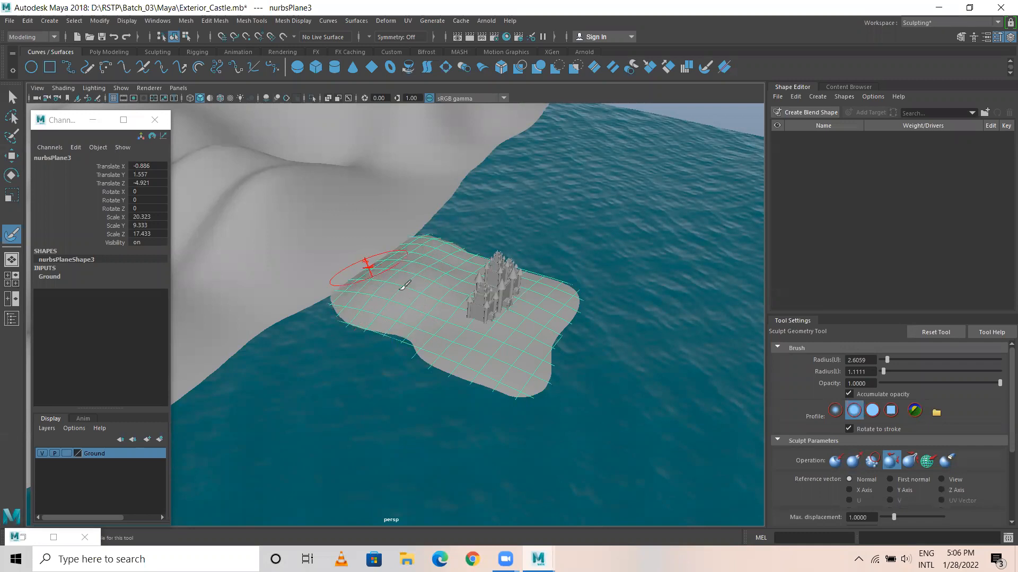
pyautogui.press('w')
# Examine the castles, island and background hills from close to water level.
pyautogui.click(416, 187)
pyautogui.moveTo(427, 296)
pyautogui.keyDown('alt'); pyautogui.mouseDown()
pyautogui.moveTo(388, 278)
pyautogui.moveTo(355, 223)
pyautogui.mouseUp(); pyautogui.keyUp('alt')
pyautogui.keyDown('alt'); pyautogui.moveTo(499, 322); pyautogui.dragTo(439, 239); pyautogui.keyUp('alt')
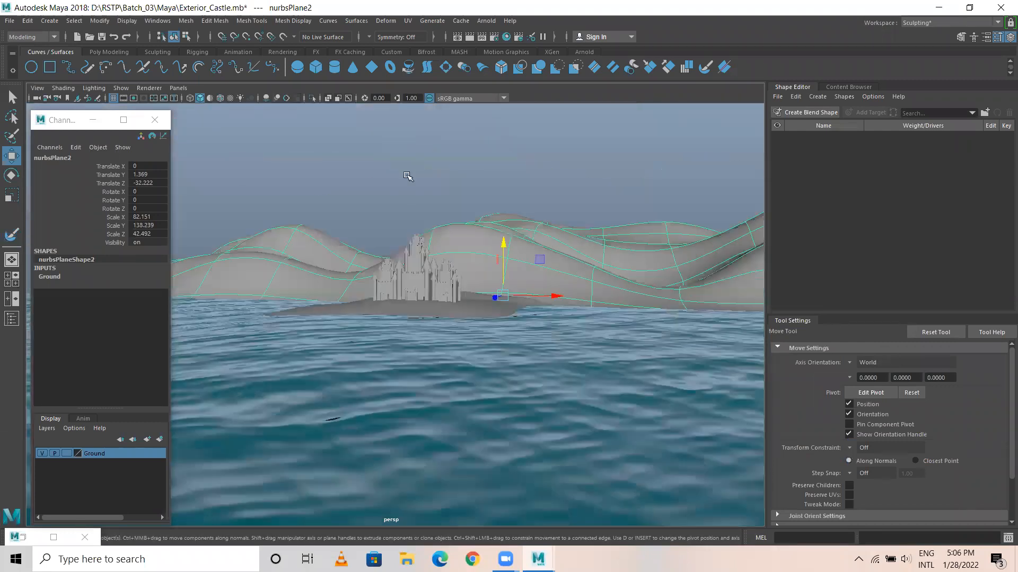
pyautogui.click(406, 175)
pyautogui.keyDown('alt'); pyautogui.moveTo(525, 308); pyautogui.dragTo(400, 285); pyautogui.keyUp('alt')
pyautogui.keyDown('alt'); pyautogui.moveTo(439, 309); pyautogui.dragTo(539, 272, button='right'); pyautogui.keyUp('alt')
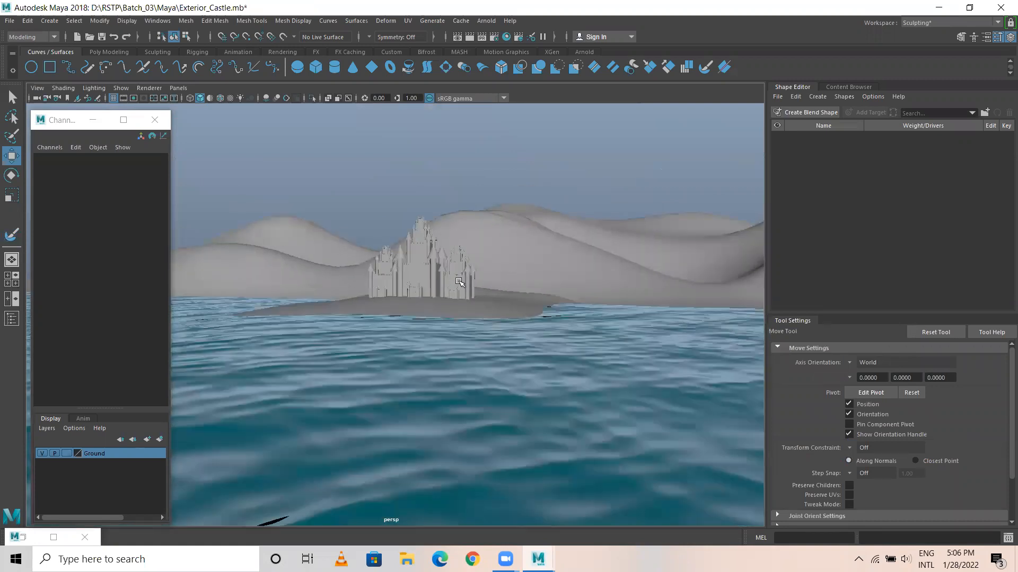
pyautogui.keyDown('alt'); pyautogui.moveTo(458, 281); pyautogui.dragTo(477, 261, button='middle'); pyautogui.keyUp('alt')
pyautogui.keyDown('alt'); pyautogui.moveTo(516, 230); pyautogui.dragTo(568, 221, button='middle'); pyautogui.keyUp('alt')
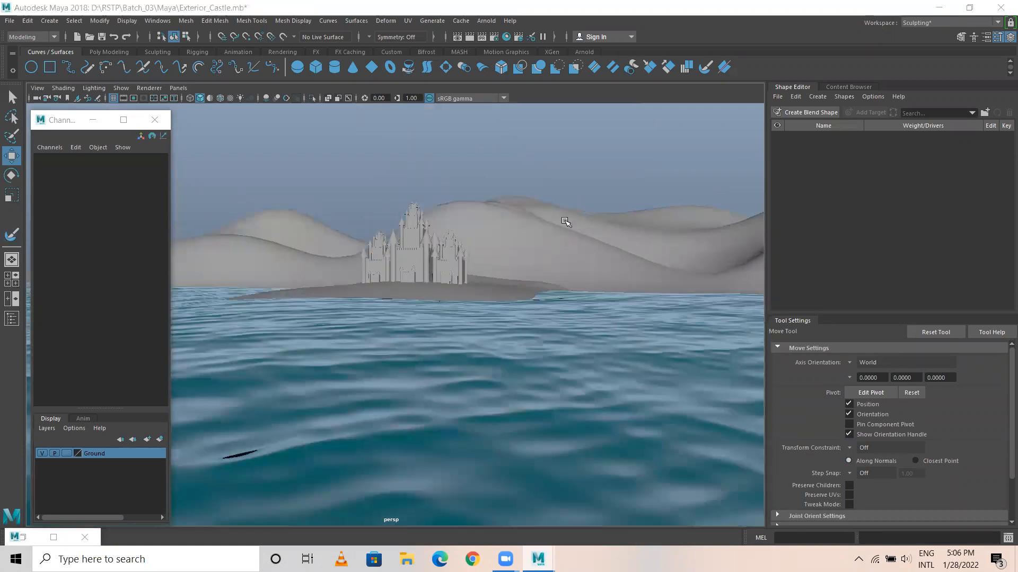
# Close the floating Channel Box, render the perspective view of the castles with Maya Software and close the rendered image.
pyautogui.click(154, 120)
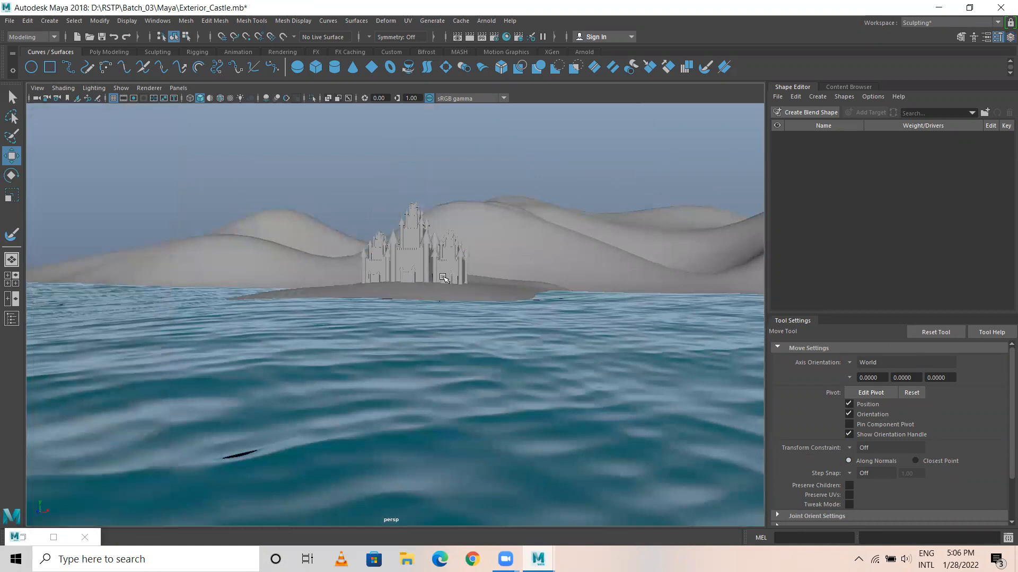
pyautogui.keyDown('alt'); pyautogui.moveTo(433, 317); pyautogui.dragTo(476, 292, button='right'); pyautogui.keyUp('alt')
pyautogui.keyDown('alt'); pyautogui.moveTo(475, 292); pyautogui.dragTo(407, 339, button='middle'); pyautogui.keyUp('alt')
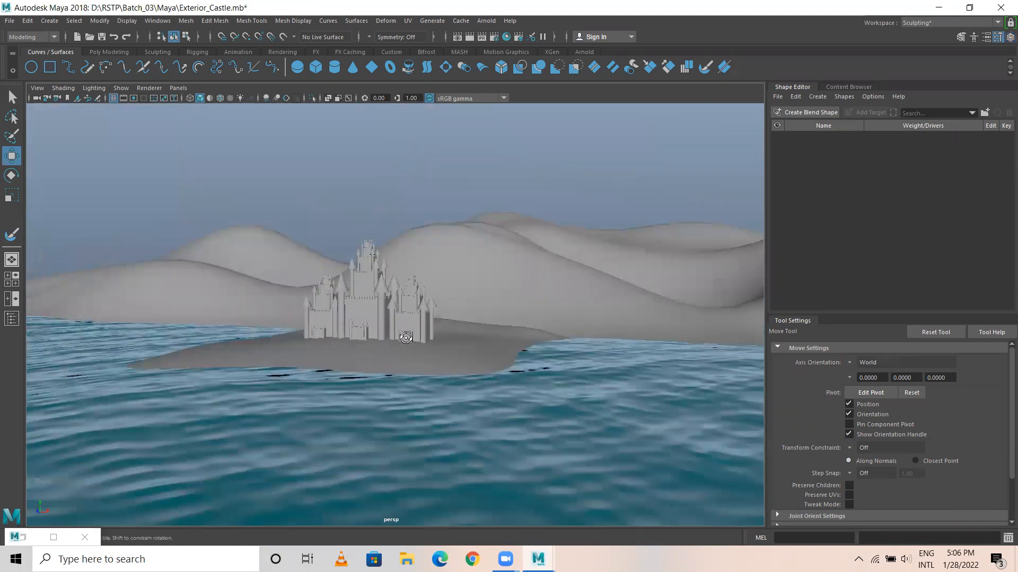
pyautogui.keyDown('alt'); pyautogui.moveTo(407, 339); pyautogui.dragTo(410, 337); pyautogui.keyUp('alt')
pyautogui.keyDown('alt'); pyautogui.moveTo(445, 294); pyautogui.dragTo(445, 304, button='middle'); pyautogui.keyUp('alt')
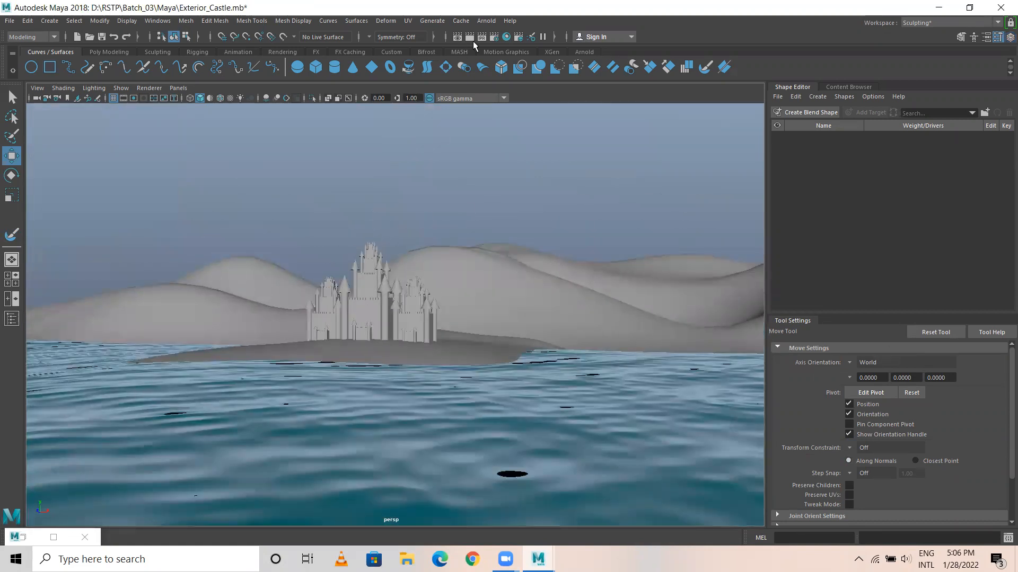
pyautogui.click(470, 37)
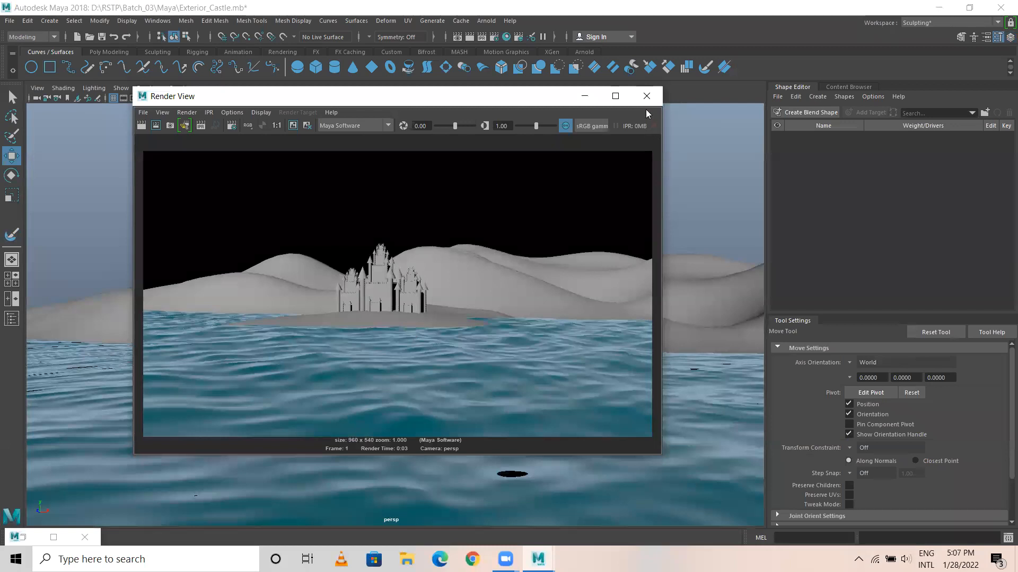
pyautogui.click(646, 96)
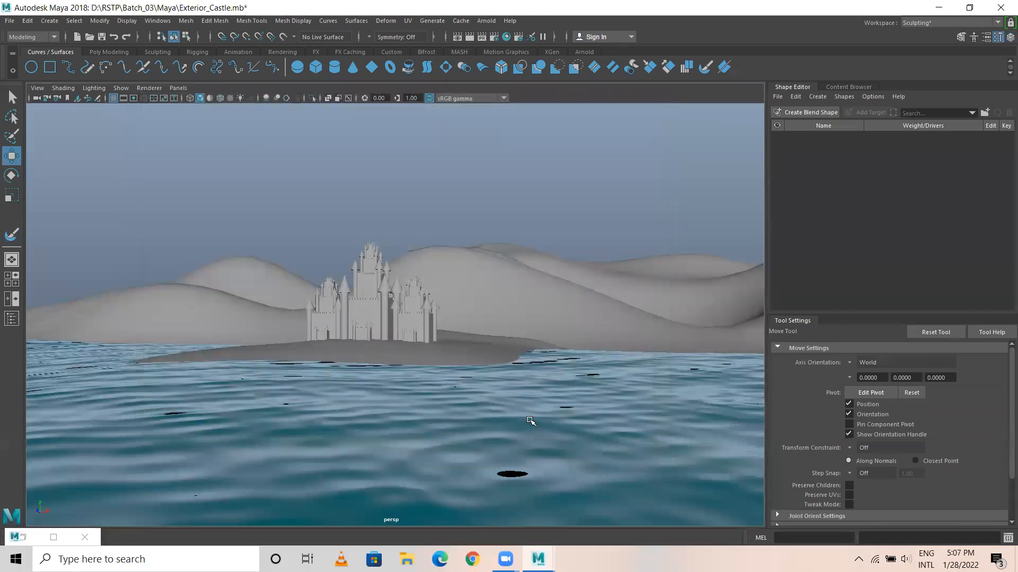
# Set the water surface's Ocean Shader Scale to about 5.34 for finer waves and return to the tool settings.
pyautogui.keyDown('alt'); pyautogui.moveTo(388, 387); pyautogui.dragTo(427, 377, button='right'); pyautogui.keyUp('alt')
pyautogui.keyDown('alt'); pyautogui.moveTo(448, 386); pyautogui.dragTo(404, 391); pyautogui.keyUp('alt')
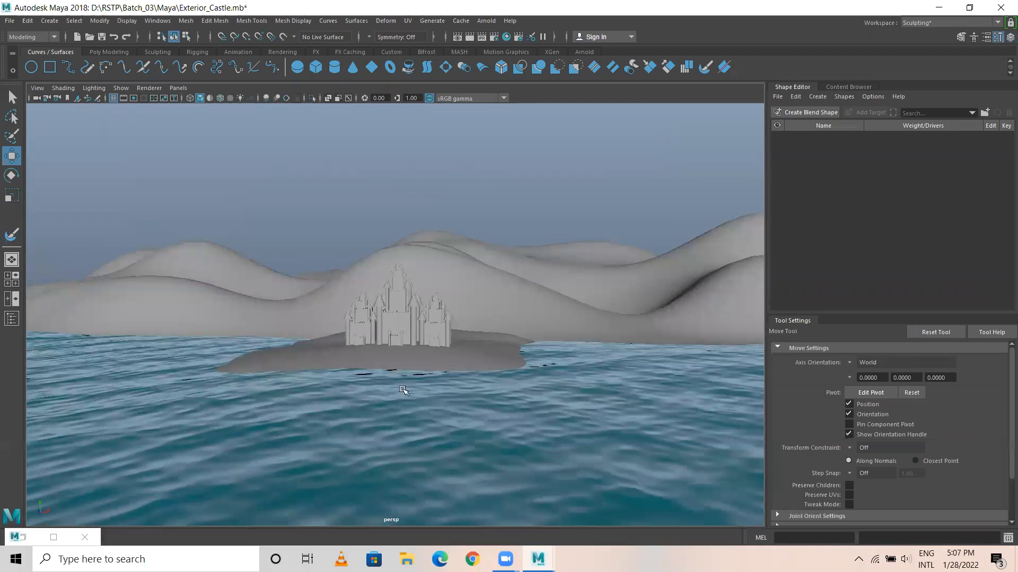
pyautogui.keyDown('alt'); pyautogui.moveTo(518, 393); pyautogui.dragTo(461, 367); pyautogui.keyUp('alt')
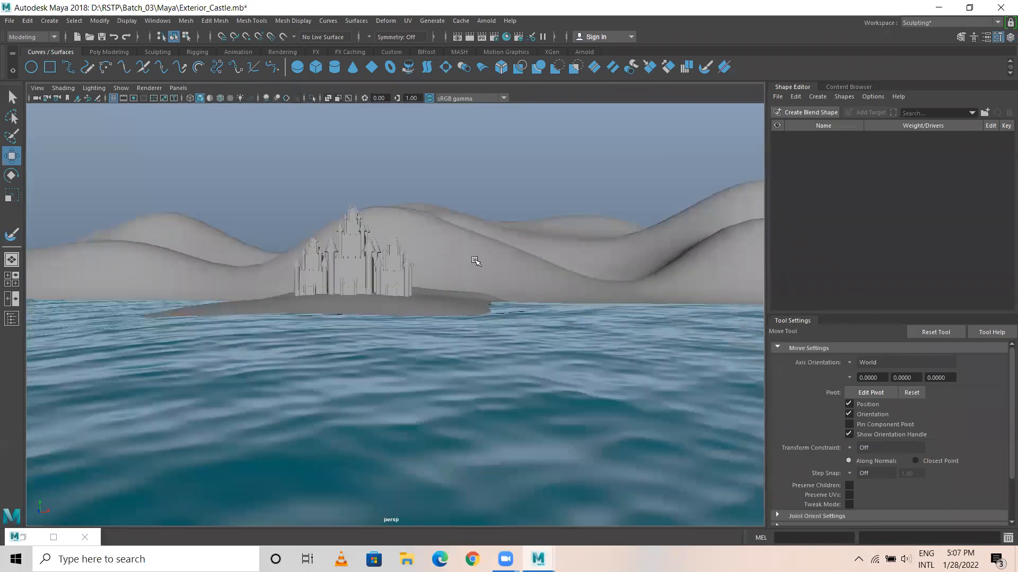
pyautogui.click(603, 359)
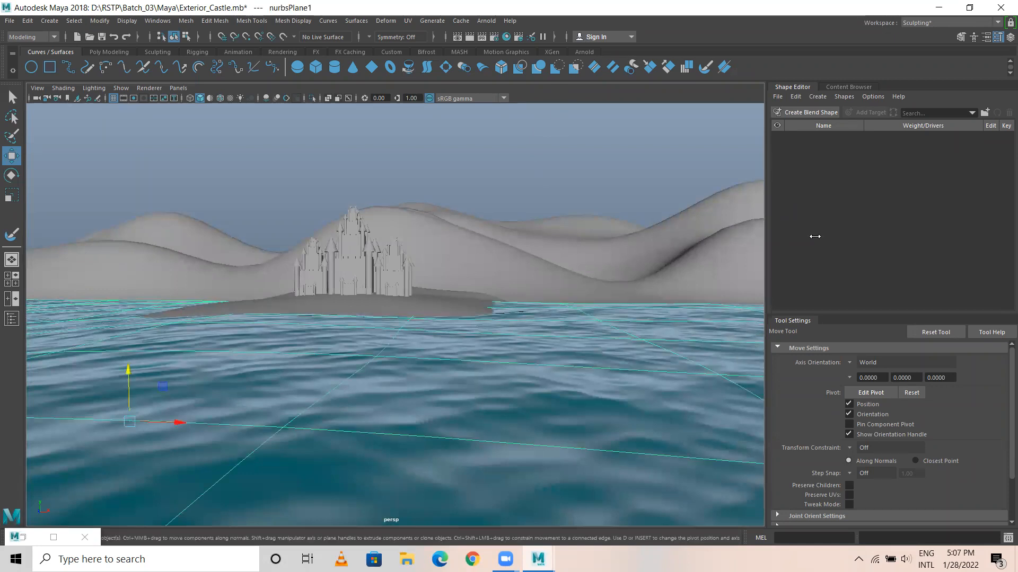
pyautogui.click(985, 36)
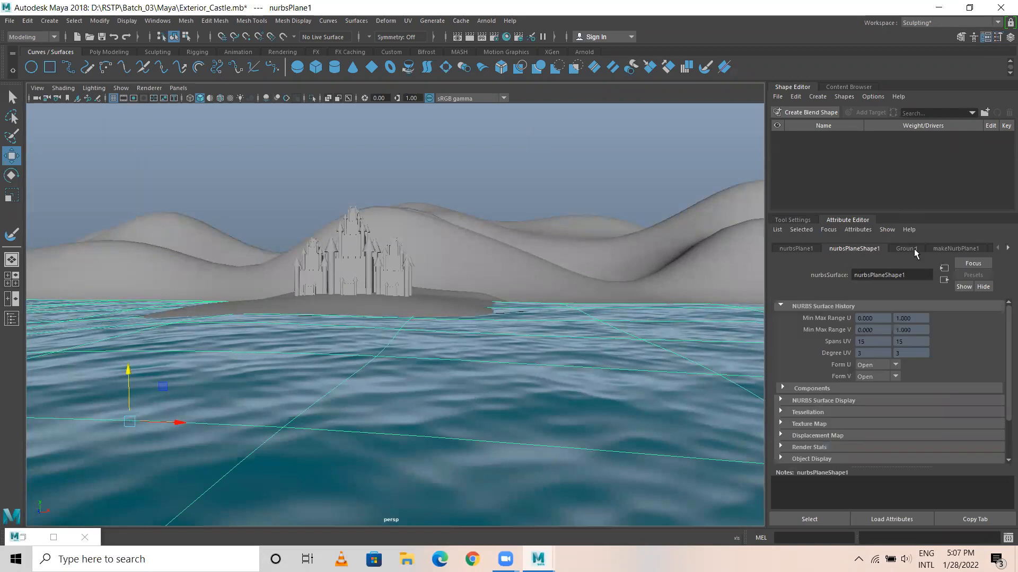
pyautogui.click(914, 249)
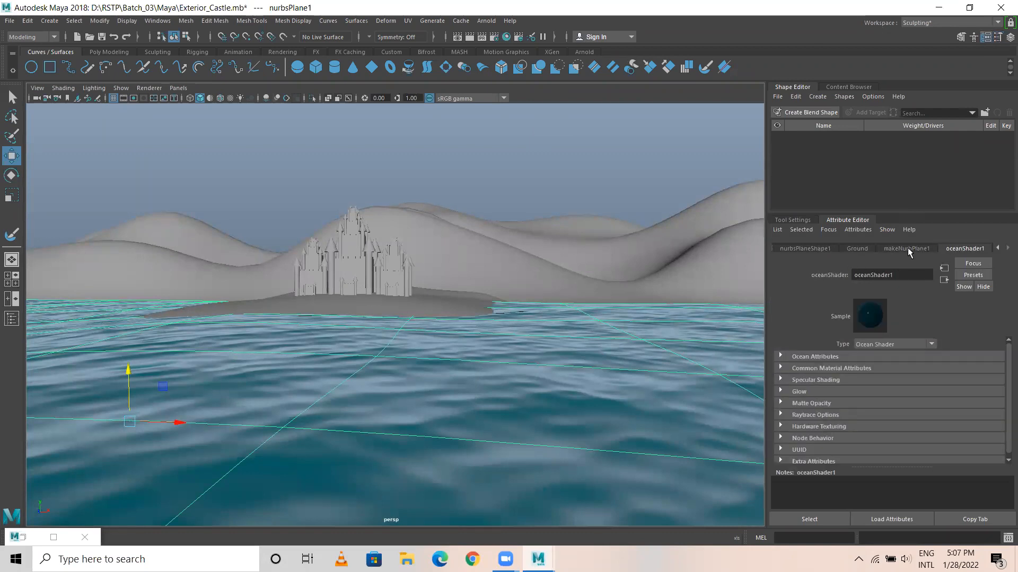
pyautogui.click(803, 358)
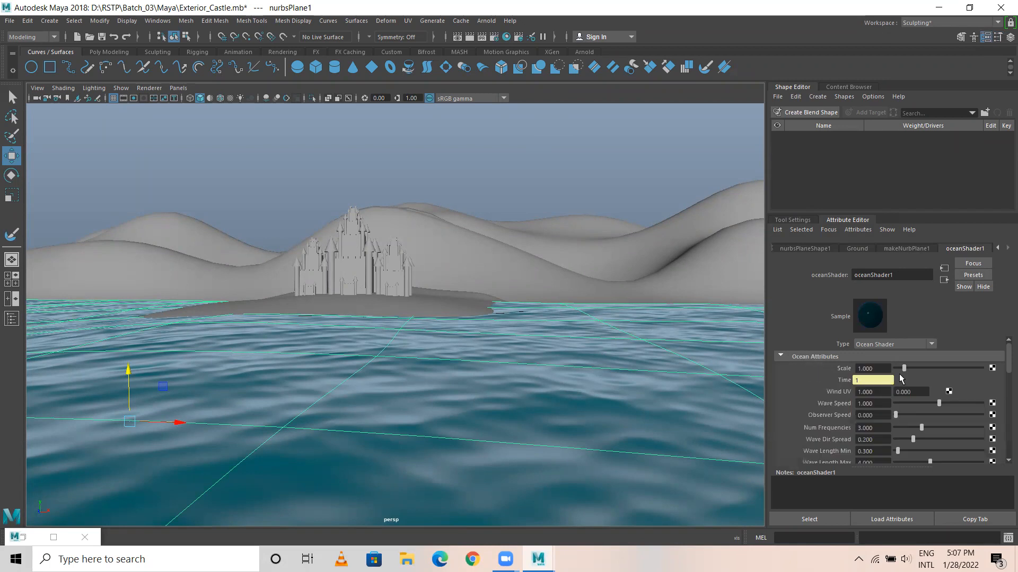
pyautogui.moveTo(910, 368); pyautogui.dragTo(941, 371)
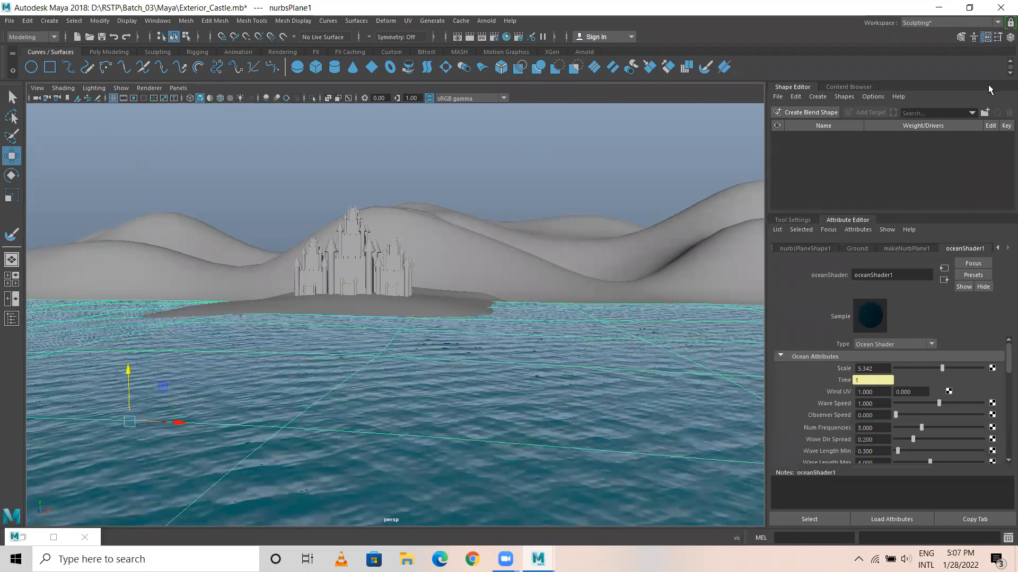
pyautogui.click(998, 37)
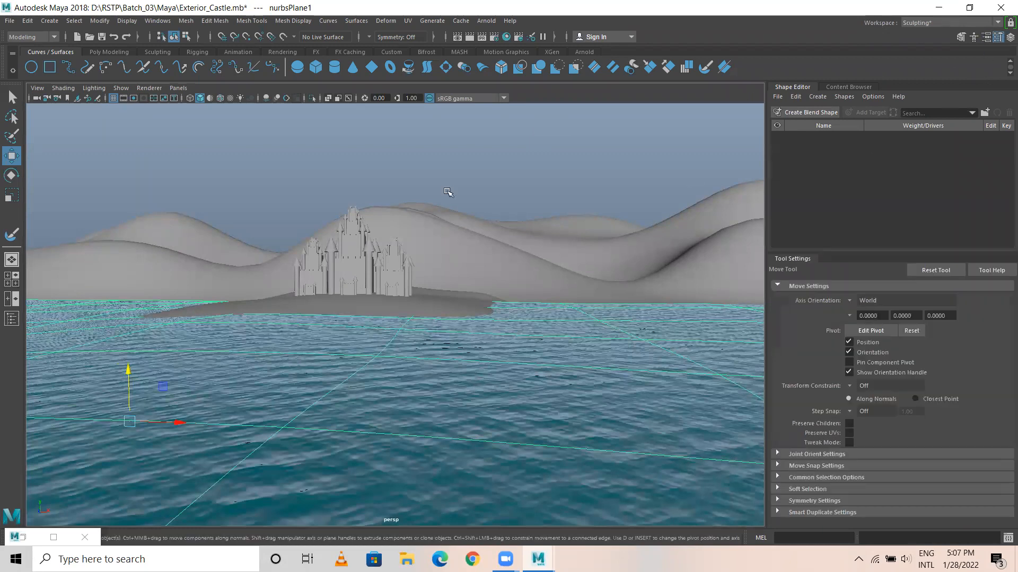
# Deselect the water surface, reframe the castles and save the scene.
pyautogui.click(295, 162)
pyautogui.keyDown('alt'); pyautogui.moveTo(426, 381); pyautogui.dragTo(392, 345); pyautogui.keyUp('alt')
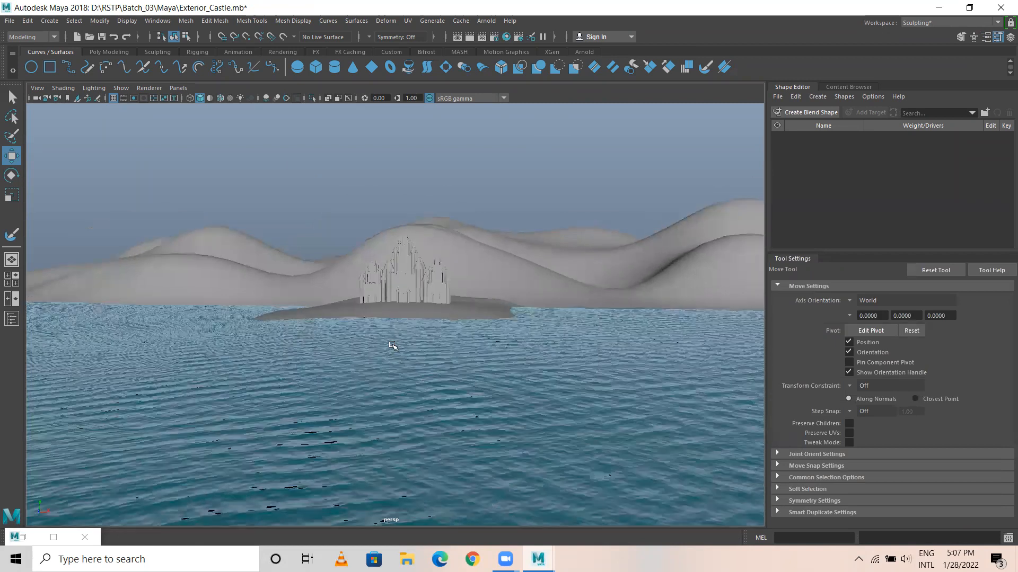
pyautogui.press('q')
pyautogui.hotkey('ctrl', 's')
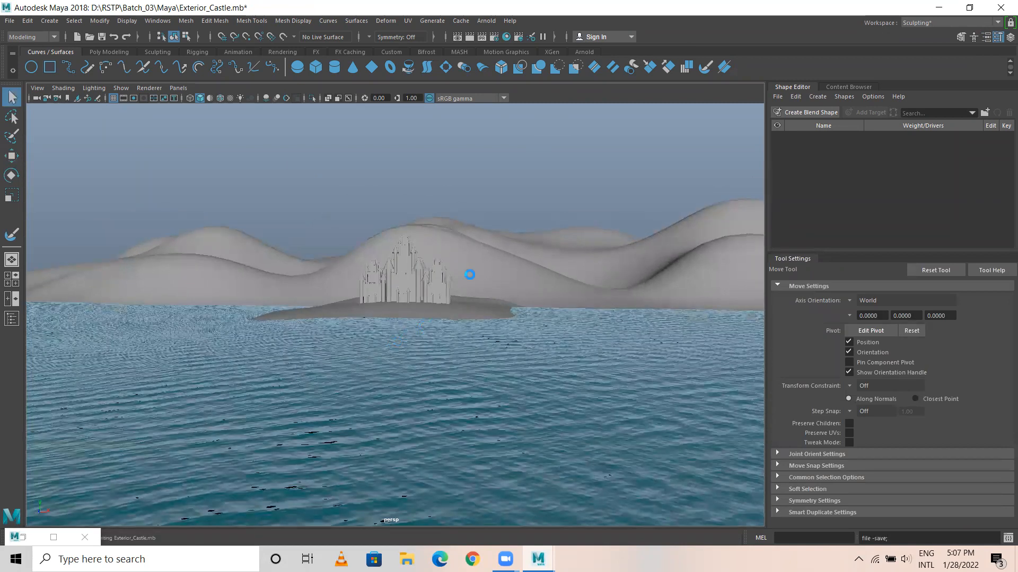
# Examine the castles, island, hills and finer water from several distances and angles to find a good composition.
pyautogui.keyDown('alt'); pyautogui.moveTo(427, 347); pyautogui.dragTo(348, 379); pyautogui.keyUp('alt')
pyautogui.keyDown('alt'); pyautogui.moveTo(412, 350); pyautogui.dragTo(376, 331, button='middle'); pyautogui.keyUp('alt')
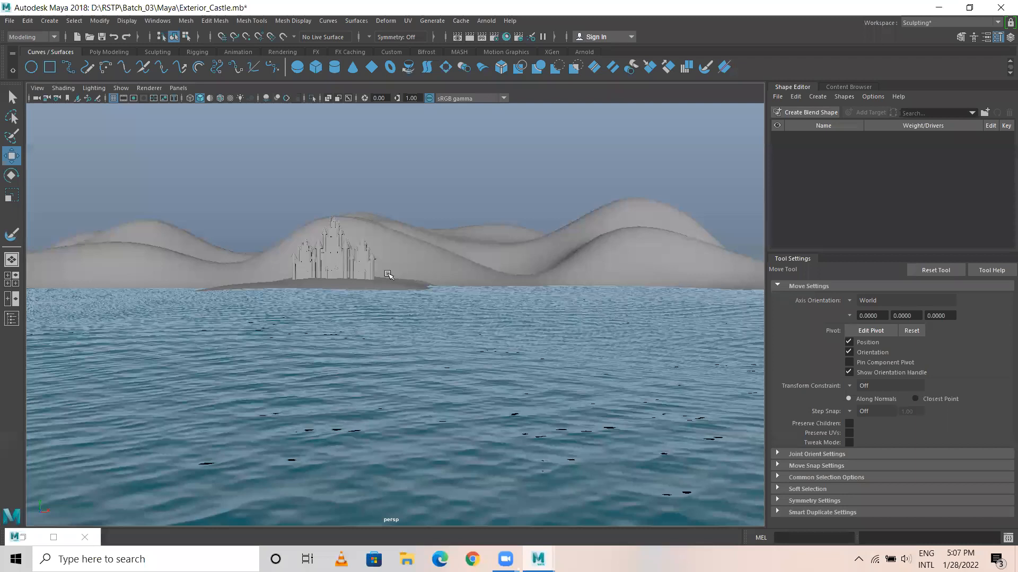
pyautogui.keyDown('alt'); pyautogui.moveTo(536, 318); pyautogui.dragTo(495, 359, button='middle'); pyautogui.keyUp('alt')
pyautogui.scroll(5, 495, 358)
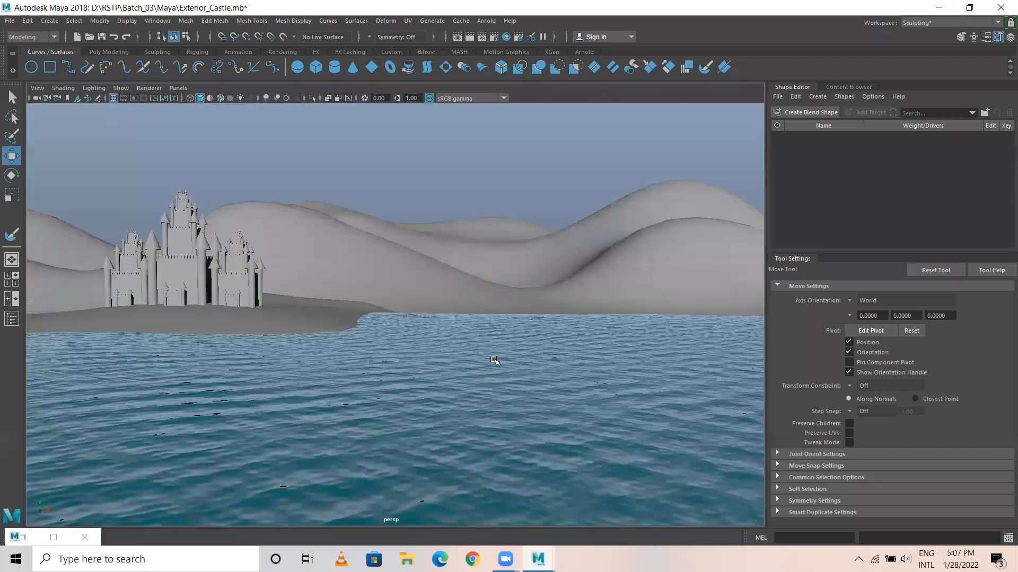
pyautogui.scroll(-5, 421, 361)
pyautogui.keyDown('alt'); pyautogui.moveTo(421, 360); pyautogui.dragTo(331, 367, button='middle'); pyautogui.keyUp('alt')
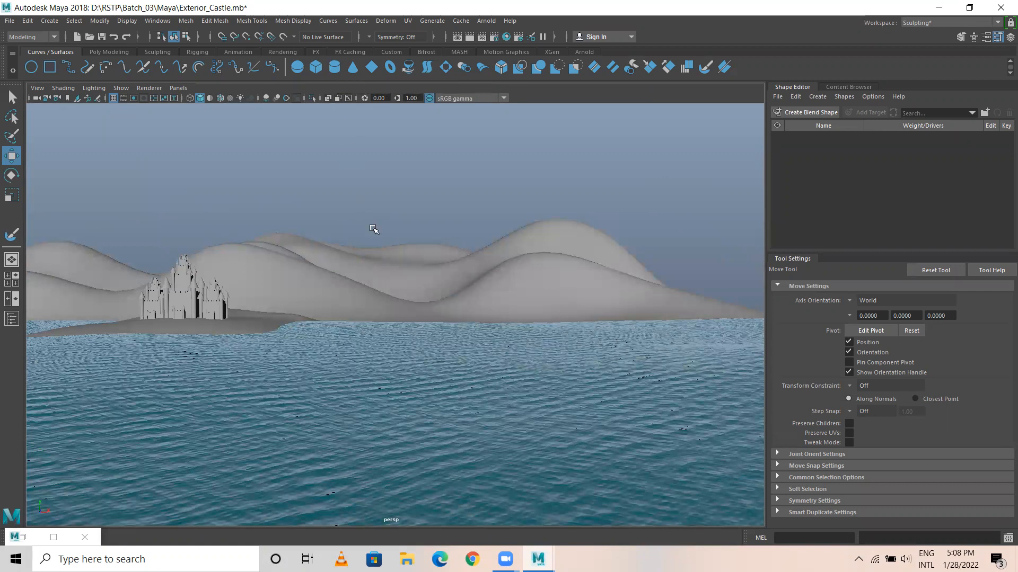
pyautogui.keyDown('alt'); pyautogui.moveTo(464, 310); pyautogui.dragTo(322, 326, button='right'); pyautogui.keyUp('alt')
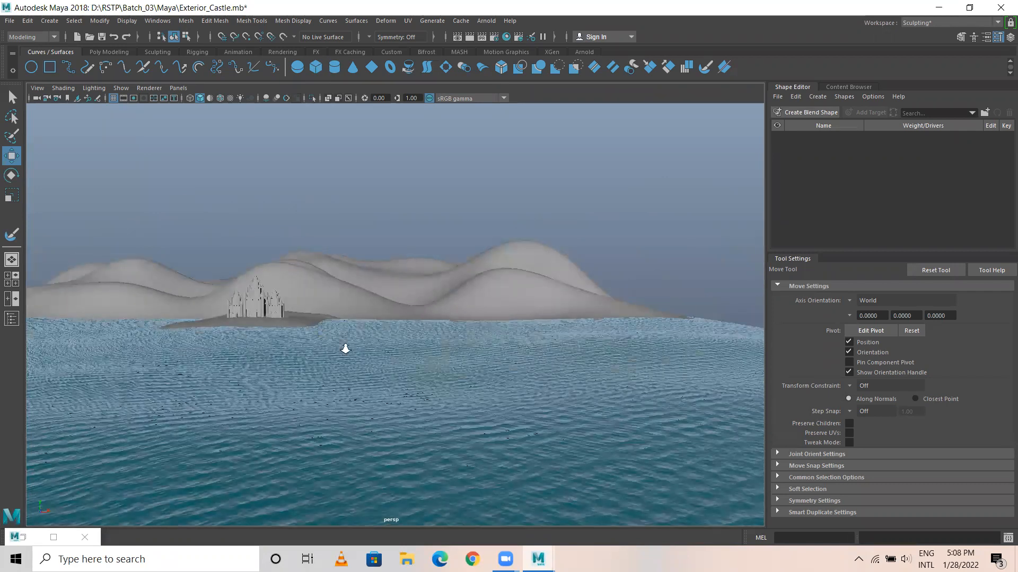
pyautogui.scroll(2, 345, 348)
pyautogui.keyDown('alt'); pyautogui.moveTo(527, 344); pyautogui.dragTo(591, 340); pyautogui.keyUp('alt')
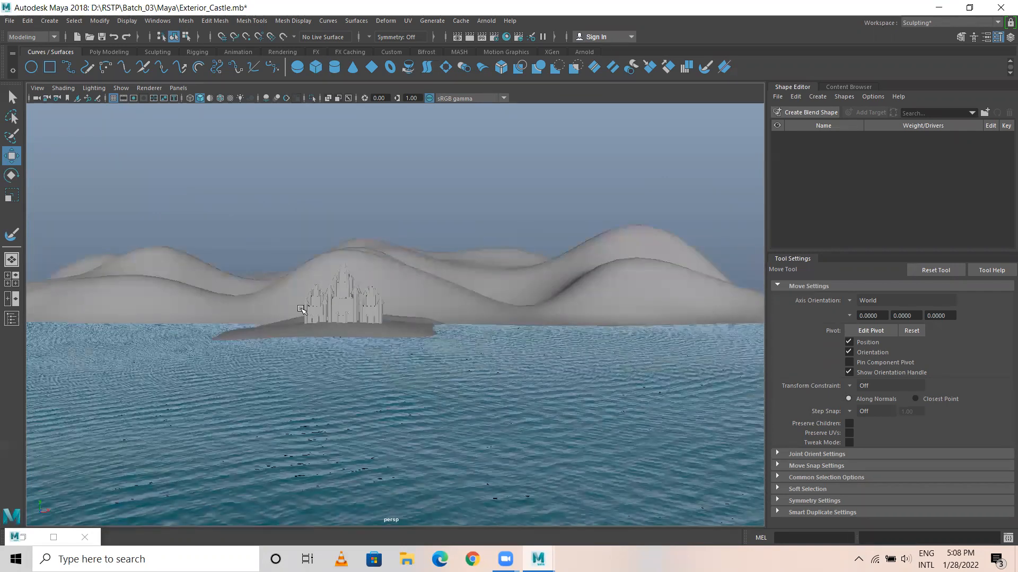
pyautogui.keyDown('alt'); pyautogui.moveTo(503, 318); pyautogui.dragTo(326, 315); pyautogui.keyUp('alt')
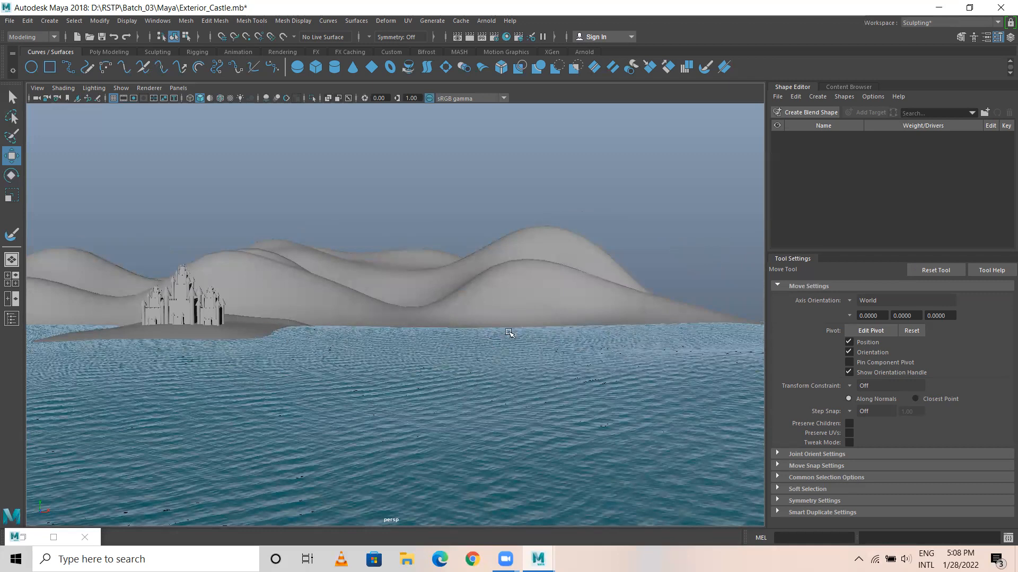
pyautogui.keyDown('alt'); pyautogui.moveTo(314, 301); pyautogui.dragTo(462, 280, button='middle'); pyautogui.keyUp('alt')
pyautogui.keyDown('alt'); pyautogui.moveTo(389, 278); pyautogui.dragTo(420, 287, button='right'); pyautogui.keyUp('alt')
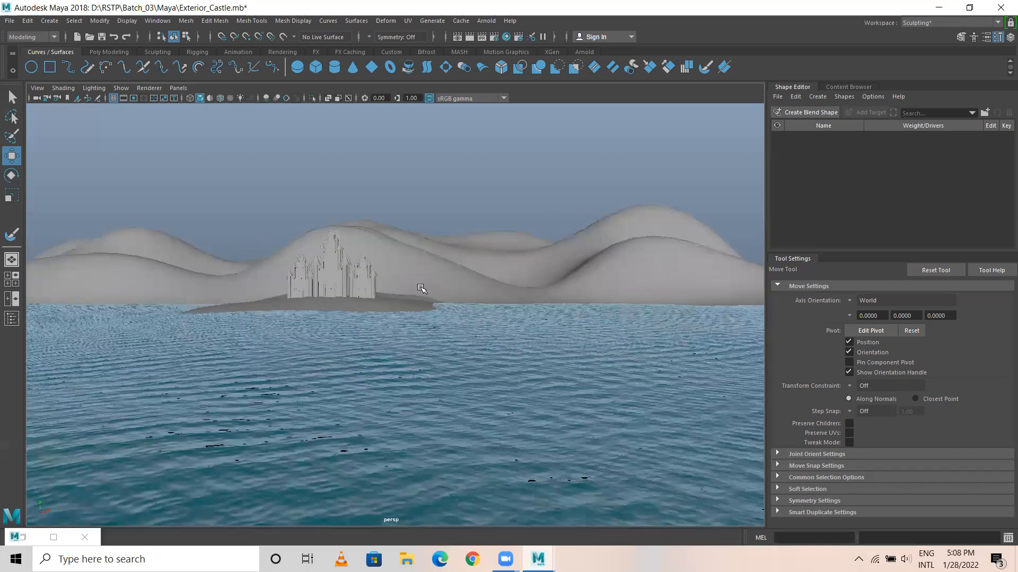
pyautogui.keyDown('alt'); pyautogui.moveTo(299, 321); pyautogui.dragTo(366, 337, button='right'); pyautogui.keyUp('alt')
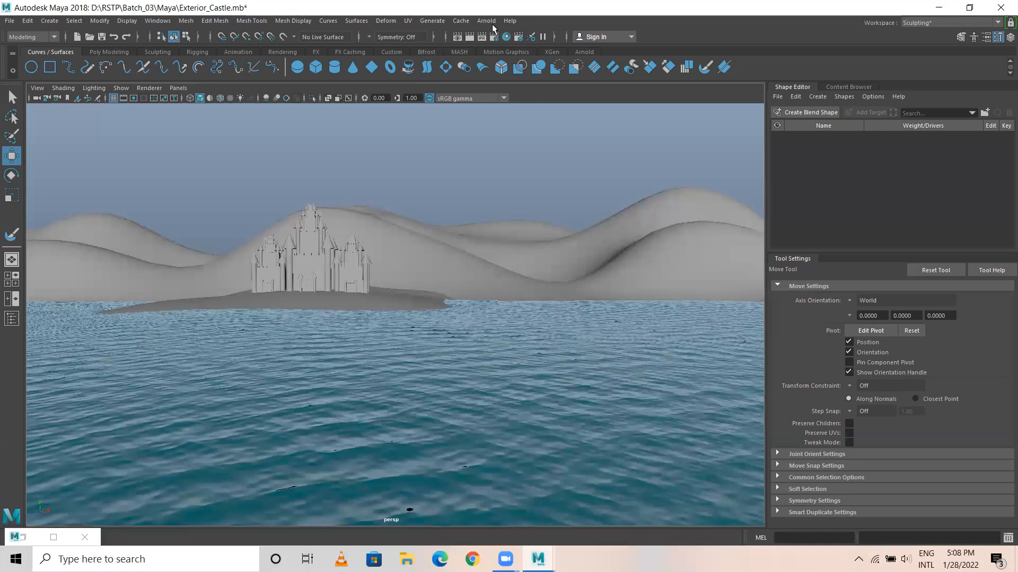
# Add an Arnold Physical Sky light to the castle scene.
pyautogui.click(486, 21)
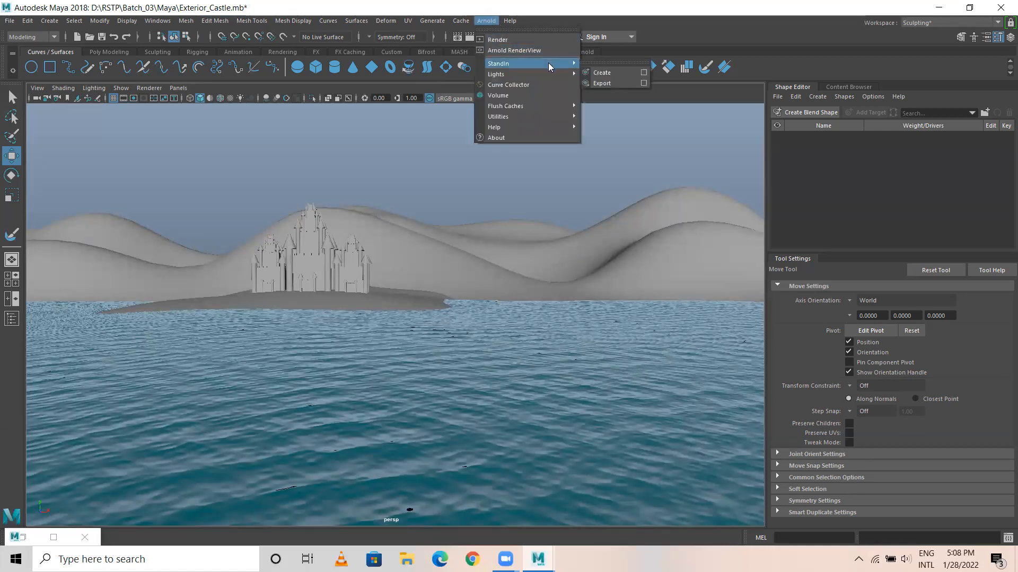
pyautogui.moveTo(554, 75)
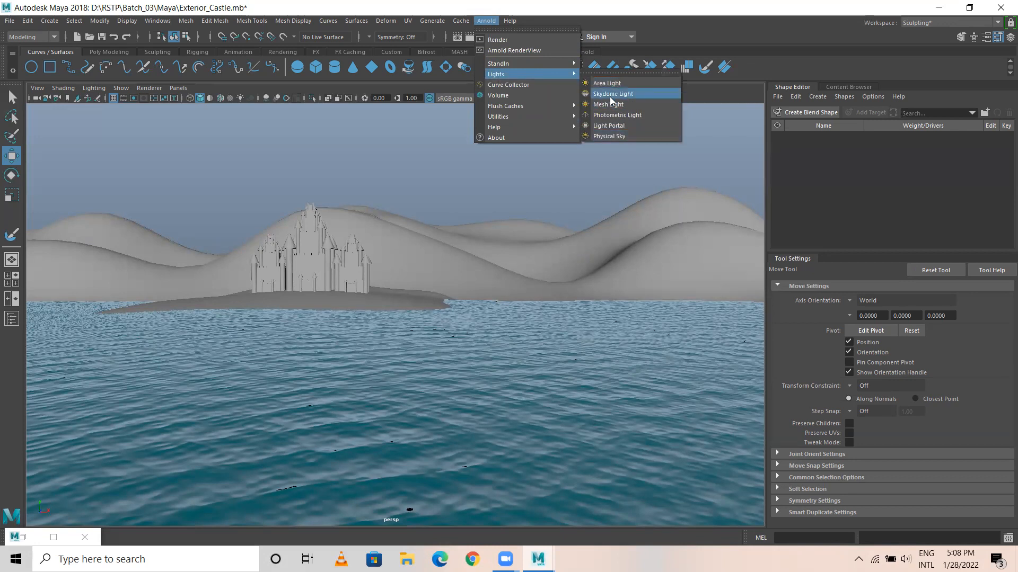
pyautogui.click(620, 135)
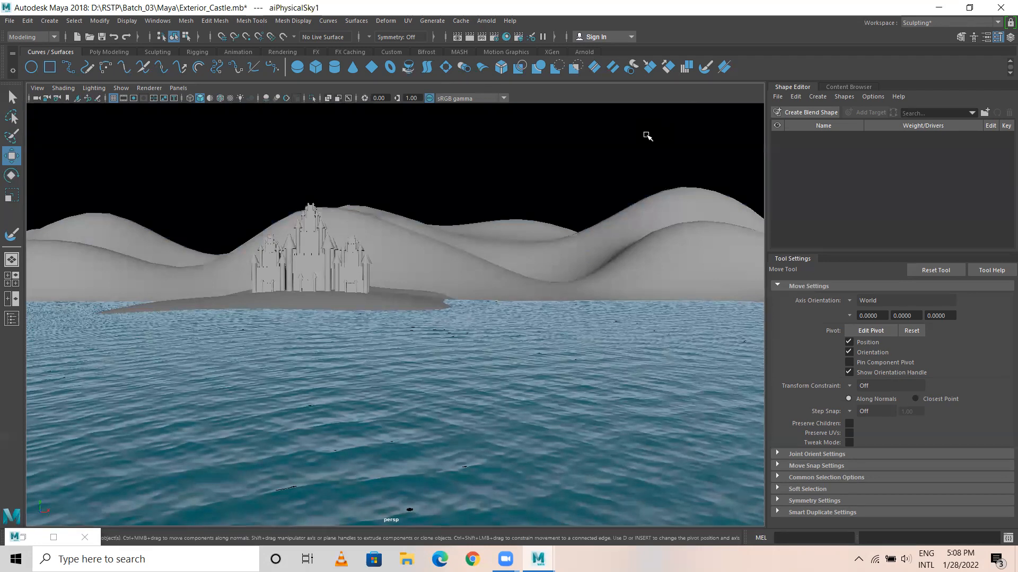
# Set the physical sky's turbidity to about 5.97, elevation to 51.35, intensity to 7.753 and sun size to 2.475.
pyautogui.click(991, 40)
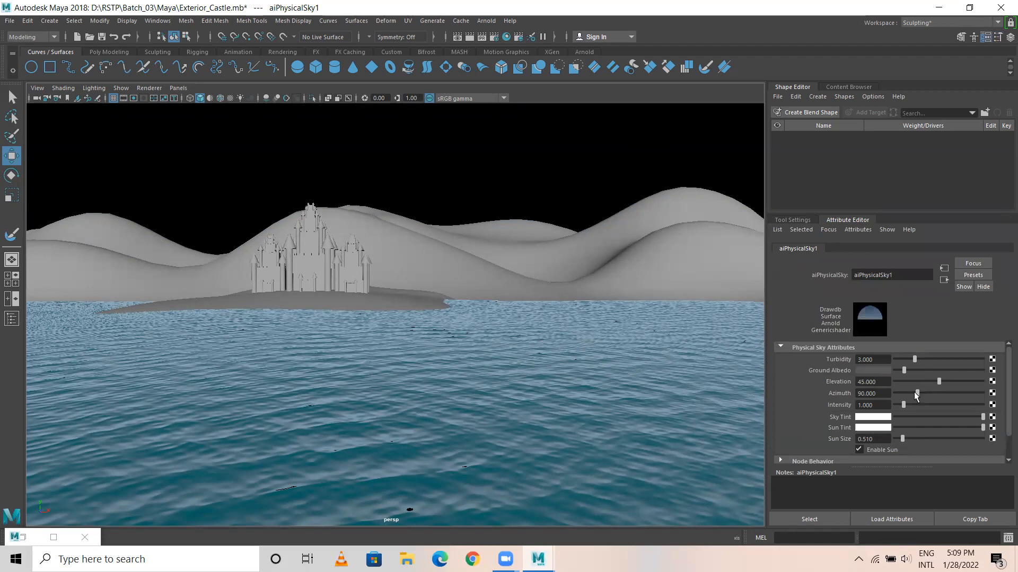
pyautogui.moveTo(908, 405); pyautogui.dragTo(923, 405)
pyautogui.moveTo(914, 359); pyautogui.dragTo(942, 407)
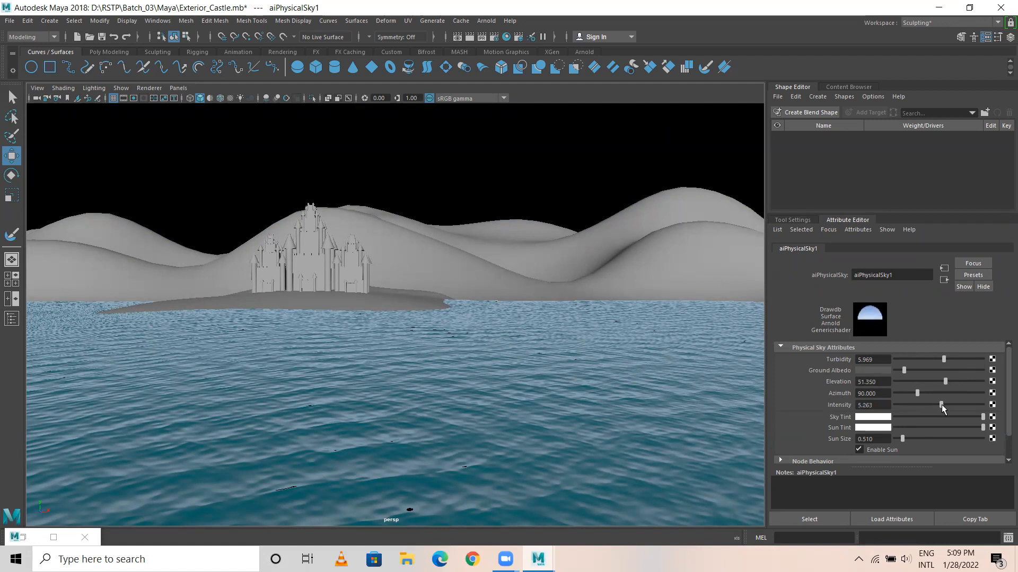
pyautogui.click(961, 412)
pyautogui.moveTo(909, 438); pyautogui.dragTo(938, 439)
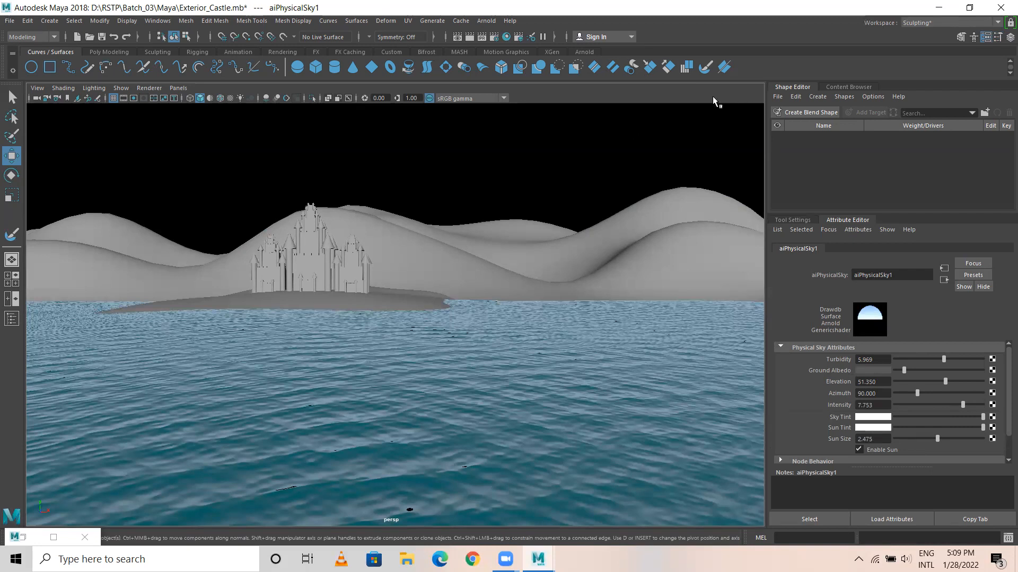
# Set the renderer to Arnold Renderer with the HD_720 image size preset and dismiss the render settings.
pyautogui.click(499, 39)
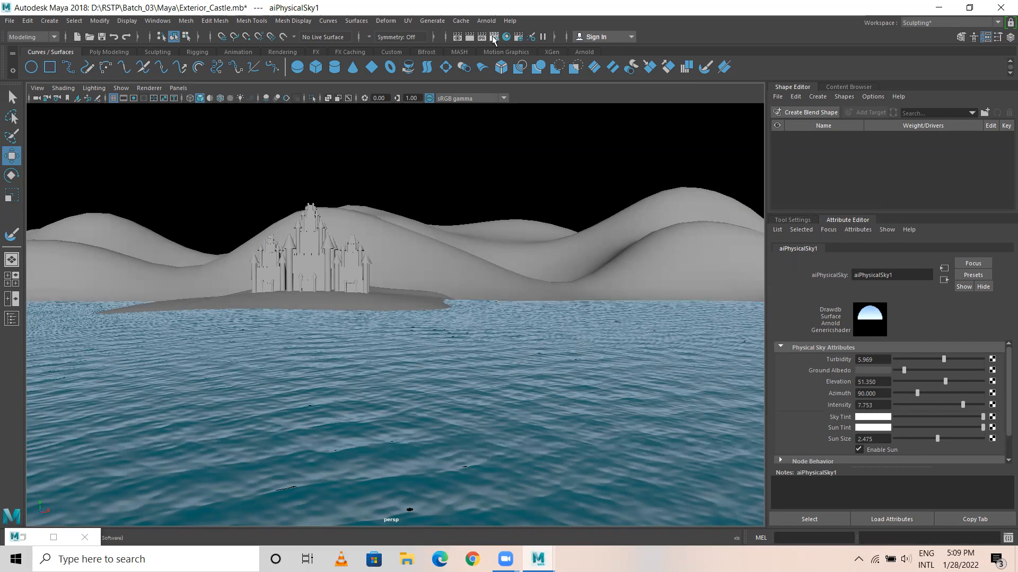
pyautogui.click(212, 139)
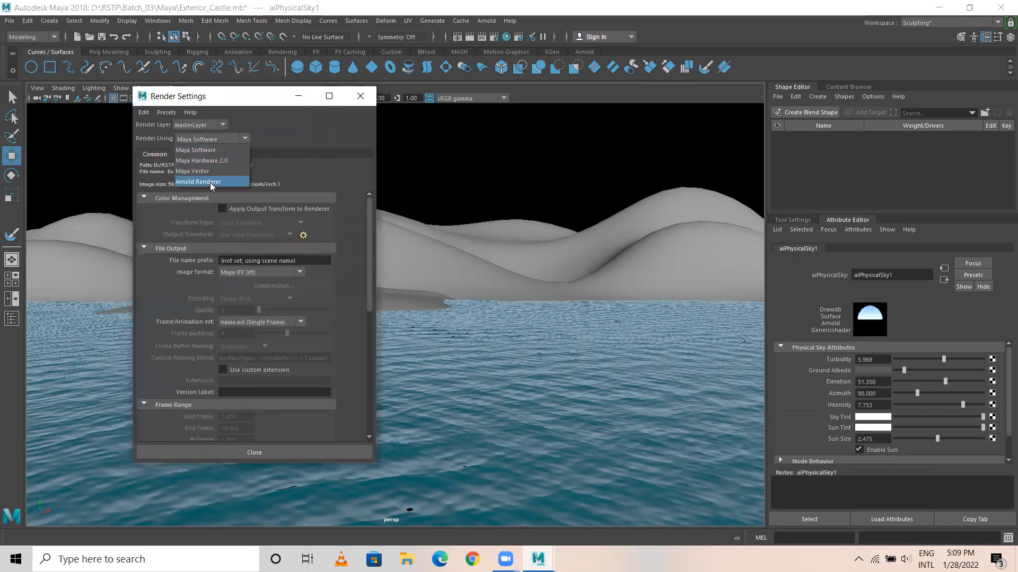
pyautogui.click(207, 182)
pyautogui.click(200, 155)
pyautogui.click(159, 155)
pyautogui.scroll(-3, 247, 364)
pyautogui.scroll(-3, 247, 364)
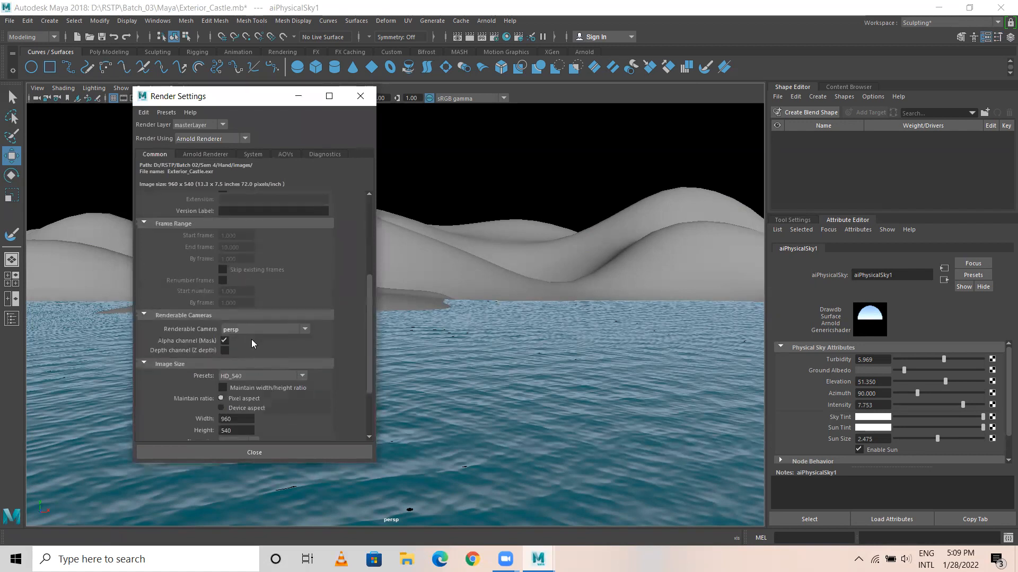
pyautogui.click(242, 373)
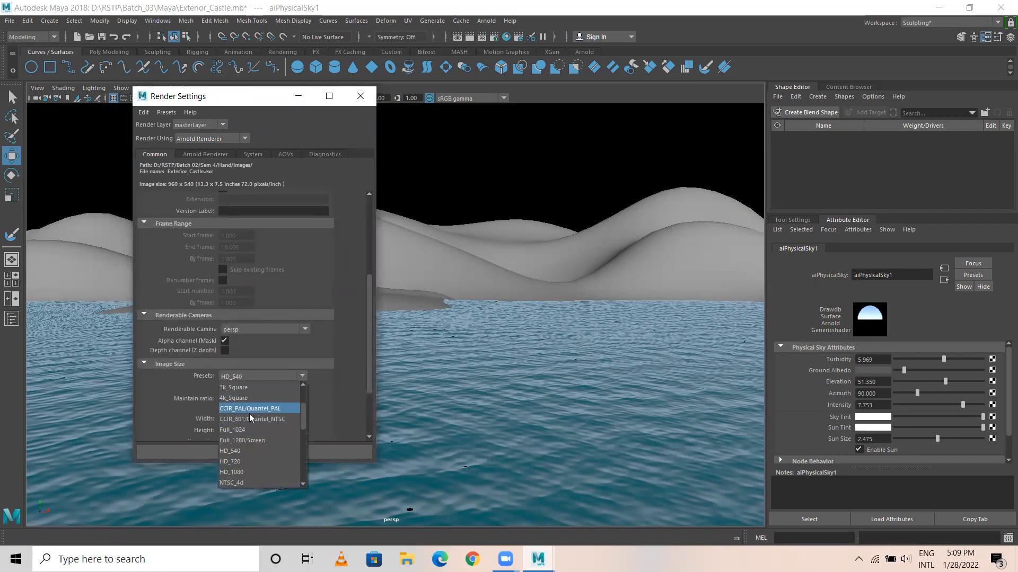
pyautogui.click(243, 462)
pyautogui.click(298, 95)
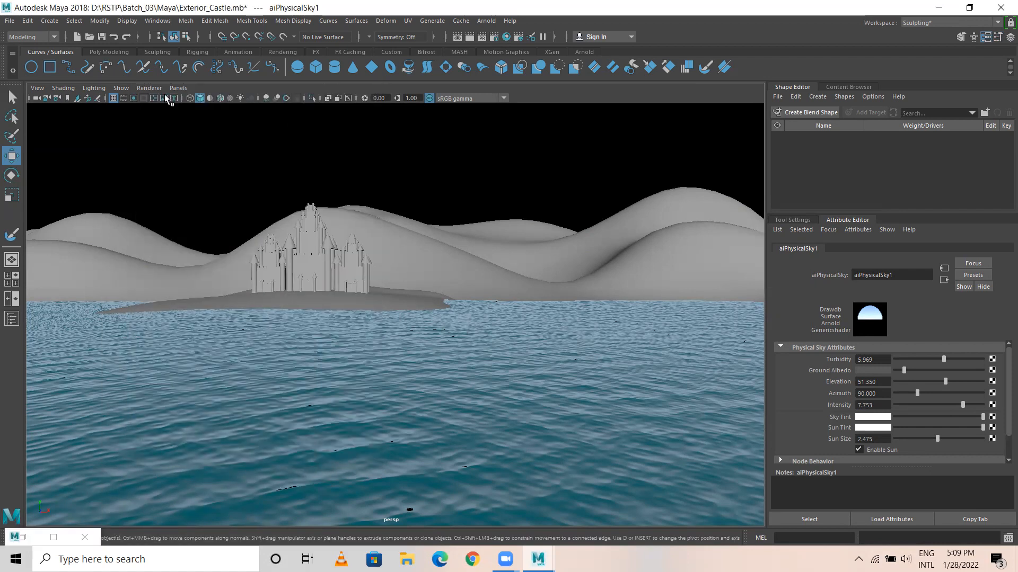
# Turn on the 1280 x 720 resolution gate and frame the castles, island and hills inside it with water in the foreground.
pyautogui.click(134, 98)
pyautogui.keyDown('alt'); pyautogui.moveTo(249, 292); pyautogui.dragTo(305, 264); pyautogui.keyUp('alt')
pyautogui.keyDown('alt'); pyautogui.moveTo(305, 264); pyautogui.dragTo(366, 354, button='middle'); pyautogui.keyUp('alt')
pyautogui.keyDown('alt'); pyautogui.moveTo(366, 354); pyautogui.dragTo(339, 305, button='right'); pyautogui.keyUp('alt')
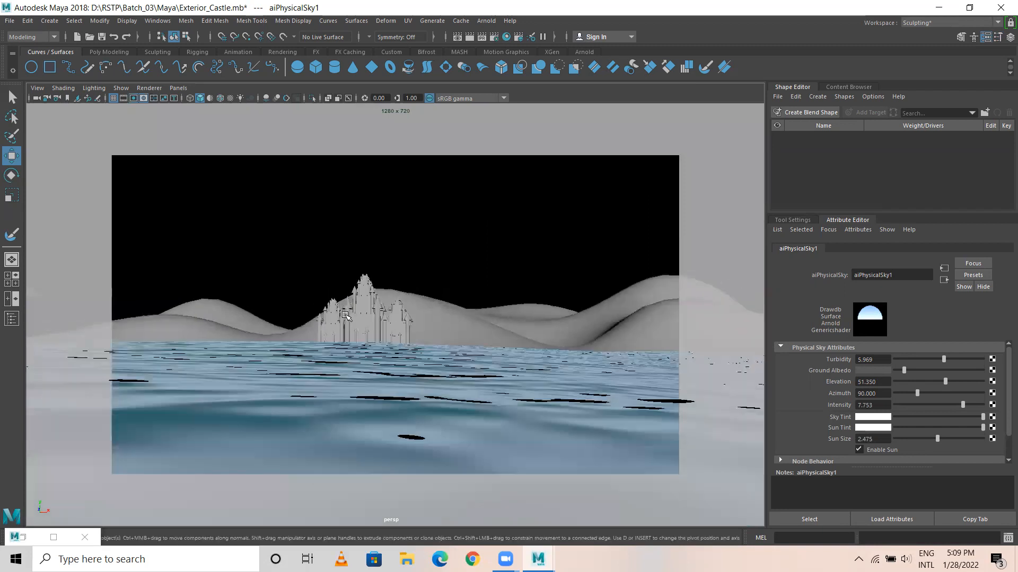
pyautogui.keyDown('alt'); pyautogui.moveTo(339, 305); pyautogui.dragTo(345, 320); pyautogui.keyUp('alt')
pyautogui.keyDown('alt'); pyautogui.moveTo(352, 320); pyautogui.dragTo(417, 331, button='right'); pyautogui.keyUp('alt')
pyautogui.keyDown('alt'); pyautogui.moveTo(418, 331); pyautogui.dragTo(389, 290); pyautogui.keyUp('alt')
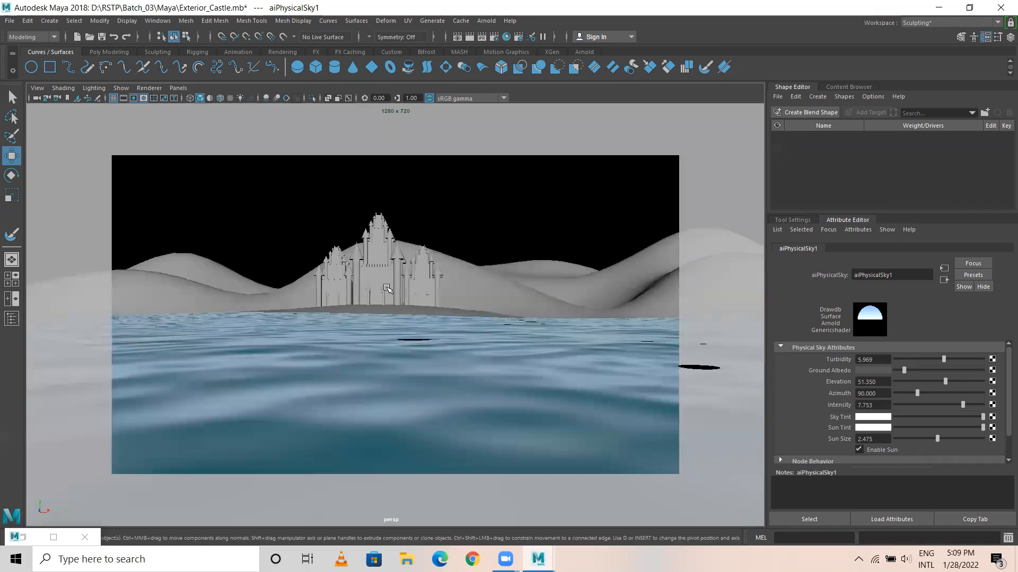
pyautogui.press('[')
pyautogui.press(']')
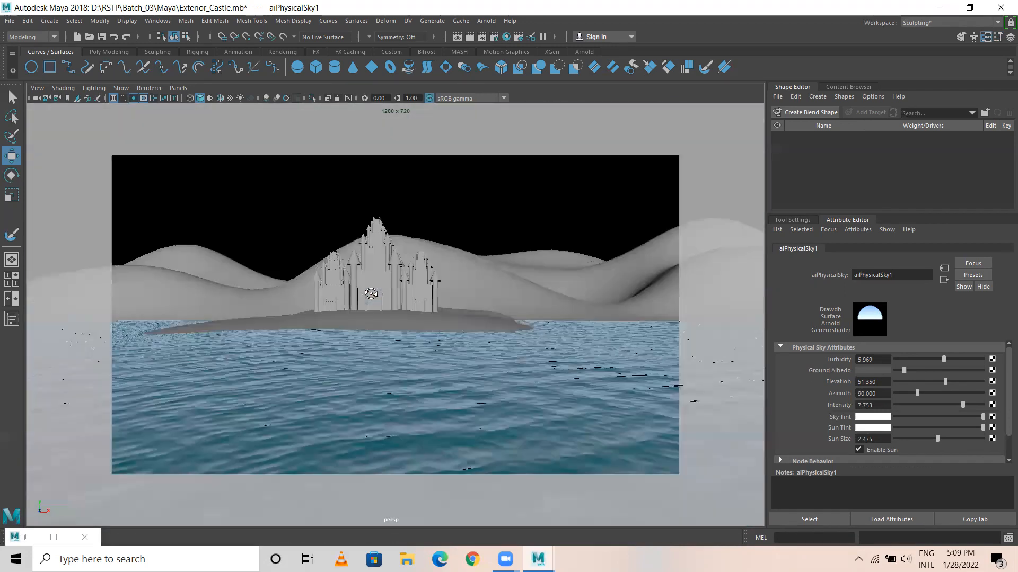
pyautogui.keyDown('alt'); pyautogui.moveTo(379, 281); pyautogui.dragTo(356, 245); pyautogui.keyUp('alt')
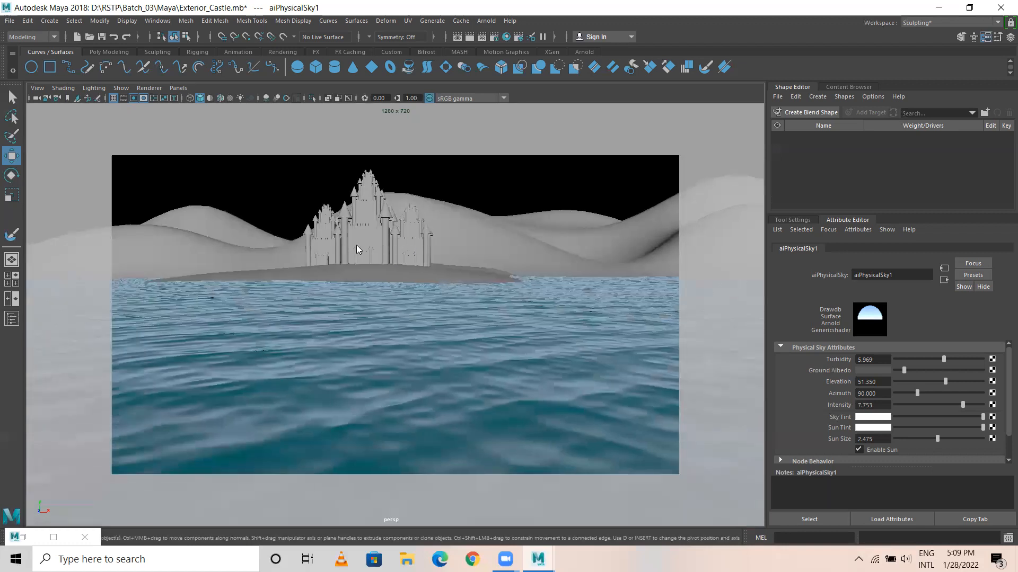
pyautogui.keyDown('alt'); pyautogui.moveTo(487, 230); pyautogui.dragTo(485, 237); pyautogui.keyUp('alt')
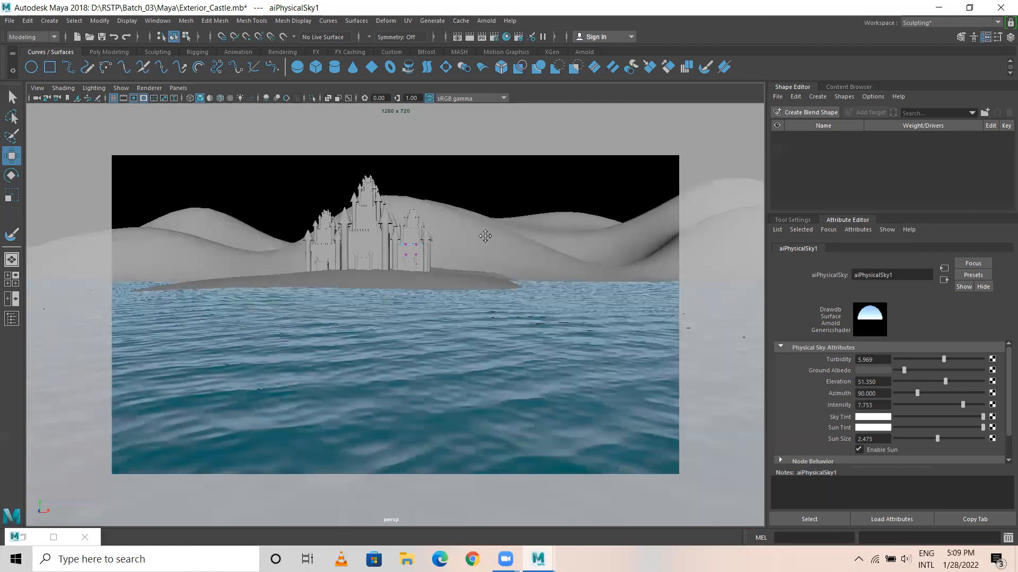
# Lower the camera toward the water, render the castle view with Arnold and close the rendered image.
pyautogui.moveTo(414, 250); pyautogui.dragTo(457, 228, button='right')
pyautogui.click(415, 259)
pyautogui.hotkey('ctrl', 'z')
pyautogui.keyDown('alt'); pyautogui.moveTo(422, 260); pyautogui.dragTo(409, 281); pyautogui.keyUp('alt')
pyautogui.keyDown('alt'); pyautogui.moveTo(409, 296); pyautogui.dragTo(394, 268, button='middle'); pyautogui.keyUp('alt')
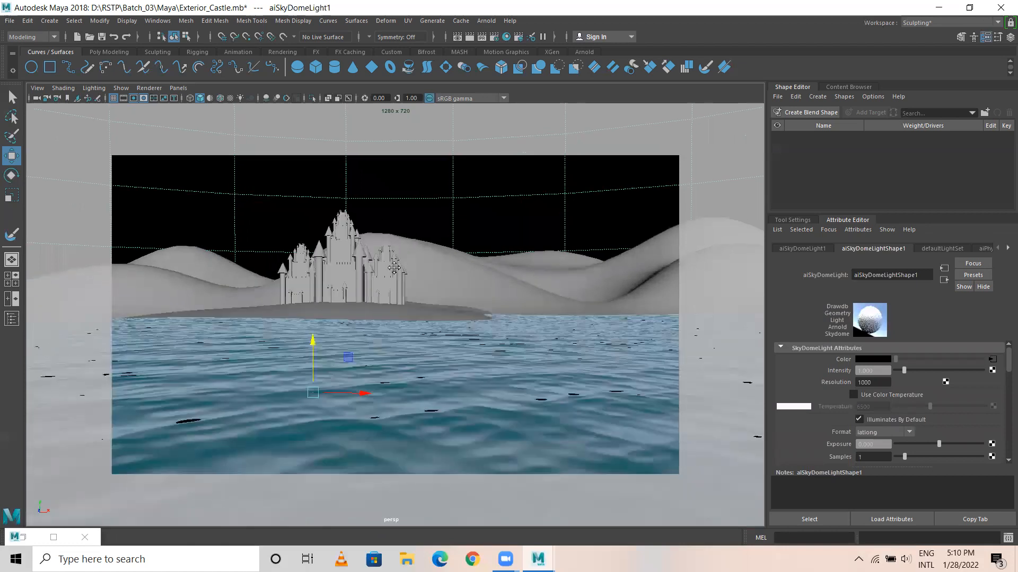
pyautogui.keyDown('alt'); pyautogui.moveTo(418, 273); pyautogui.dragTo(354, 298); pyautogui.keyUp('alt')
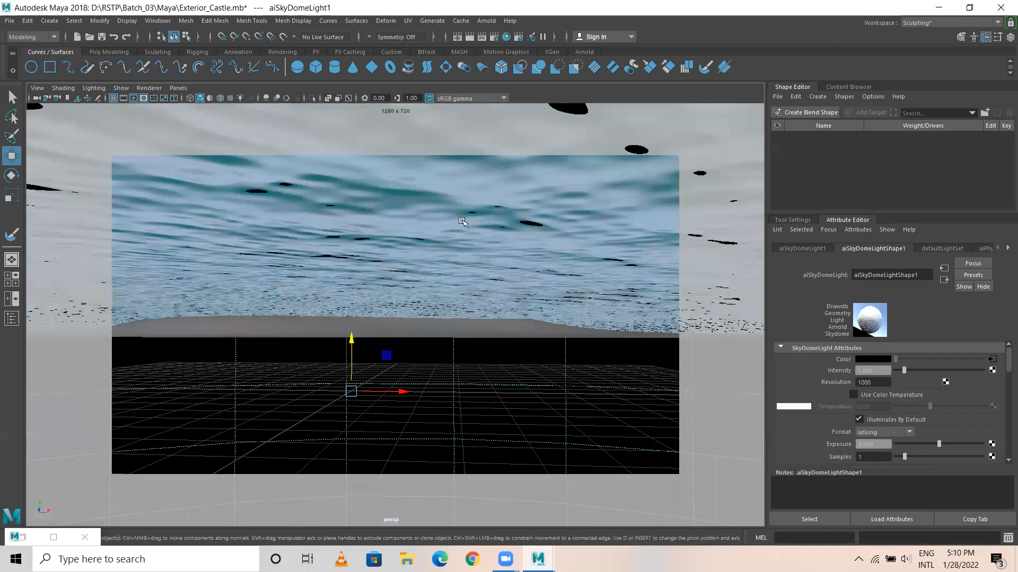
pyautogui.click(470, 38)
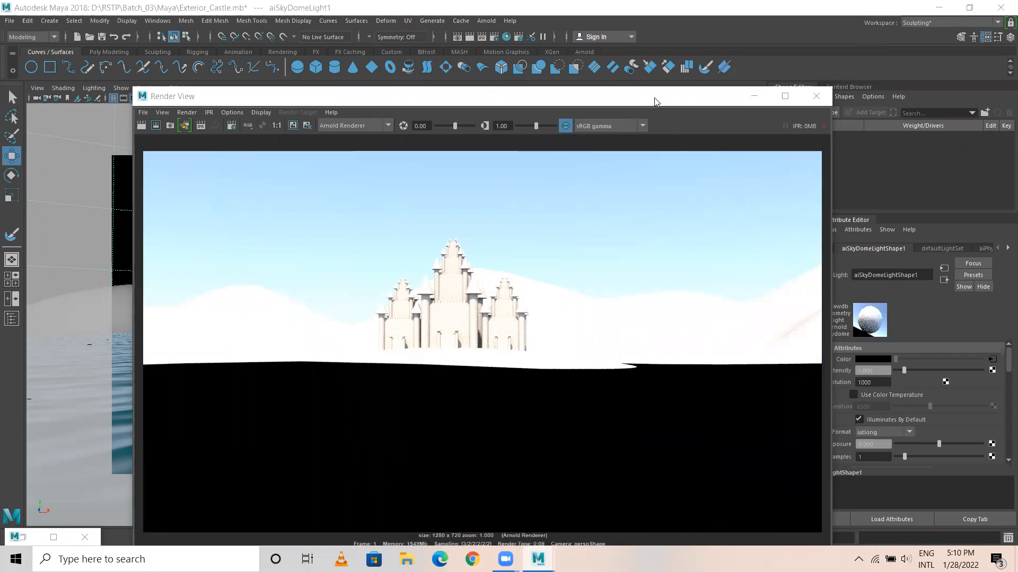
pyautogui.moveTo(654, 99); pyautogui.dragTo(472, 101)
pyautogui.click(637, 95)
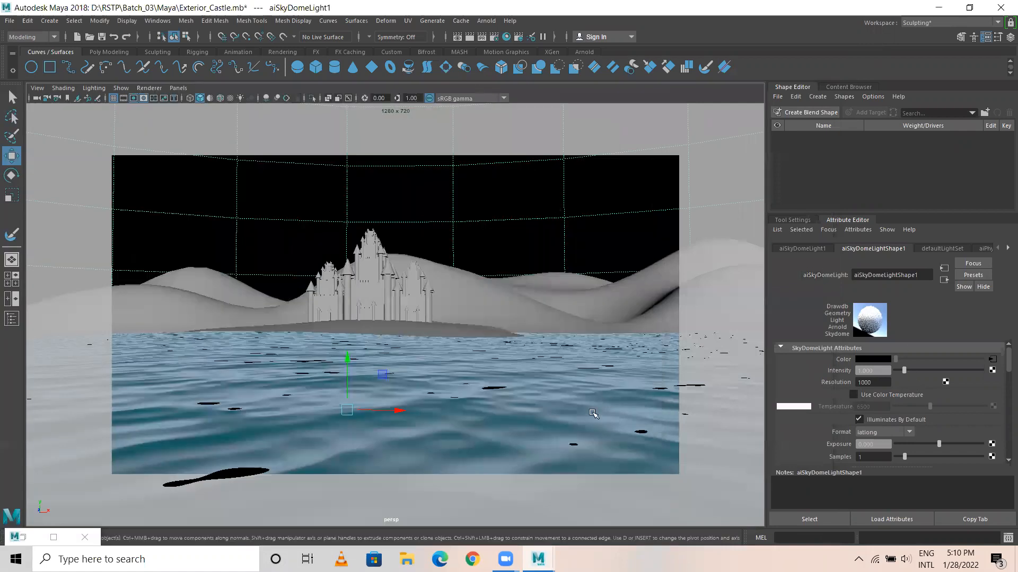
# Turn off Opaque in the water surface's Arnold attributes, try rendering with Arnold again and close the Render View.
pyautogui.click(681, 329)
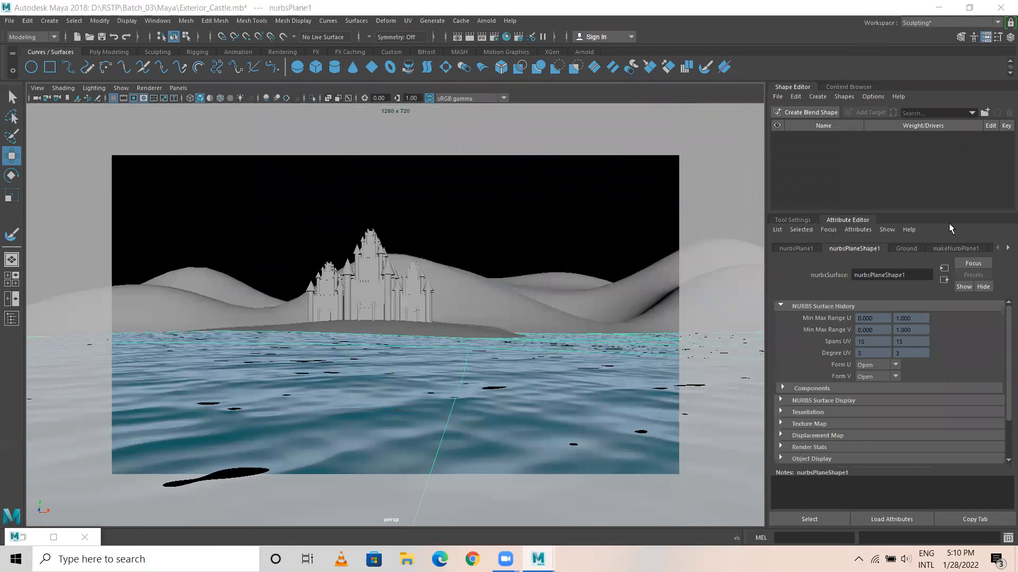
pyautogui.scroll(-3, 864, 381)
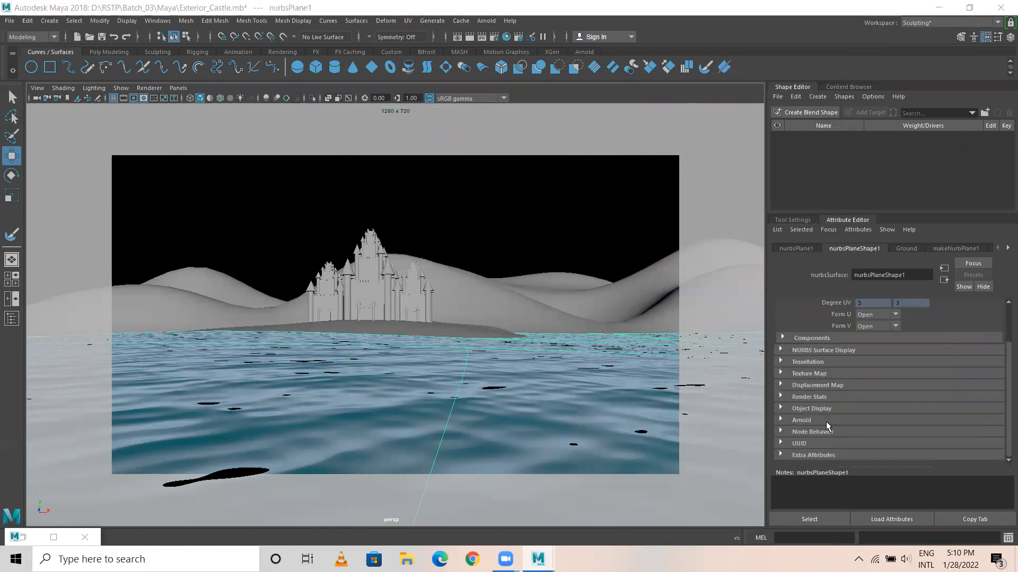
pyautogui.click(857, 418)
pyautogui.scroll(-5, 857, 415)
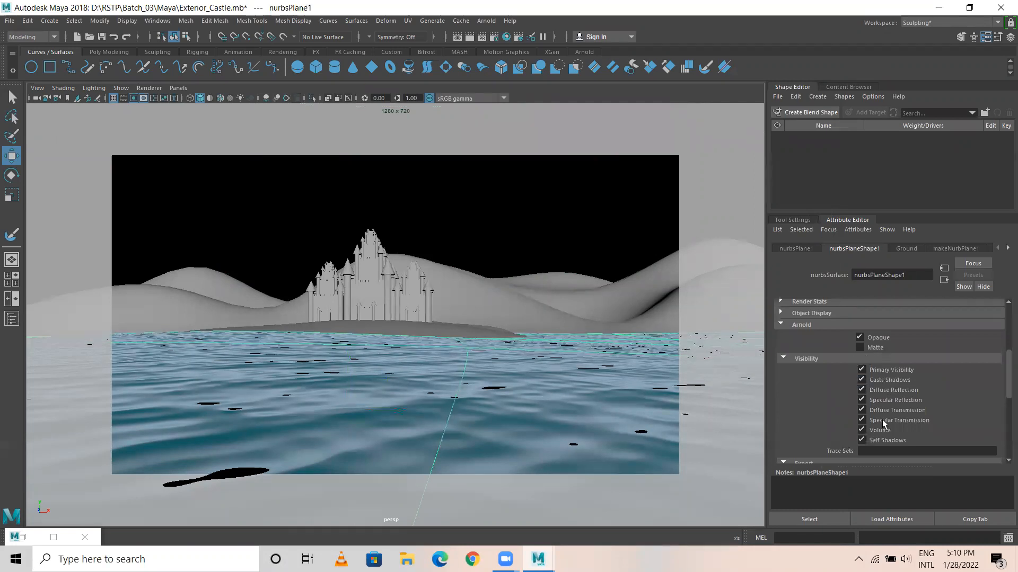
pyautogui.click(859, 337)
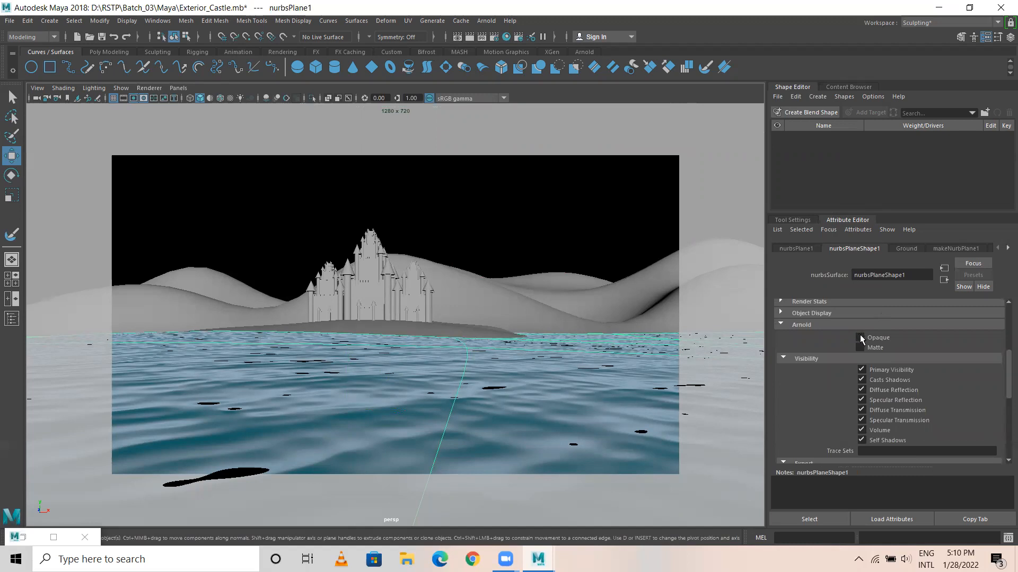
pyautogui.scroll(-2, 889, 397)
pyautogui.scroll(1, 883, 387)
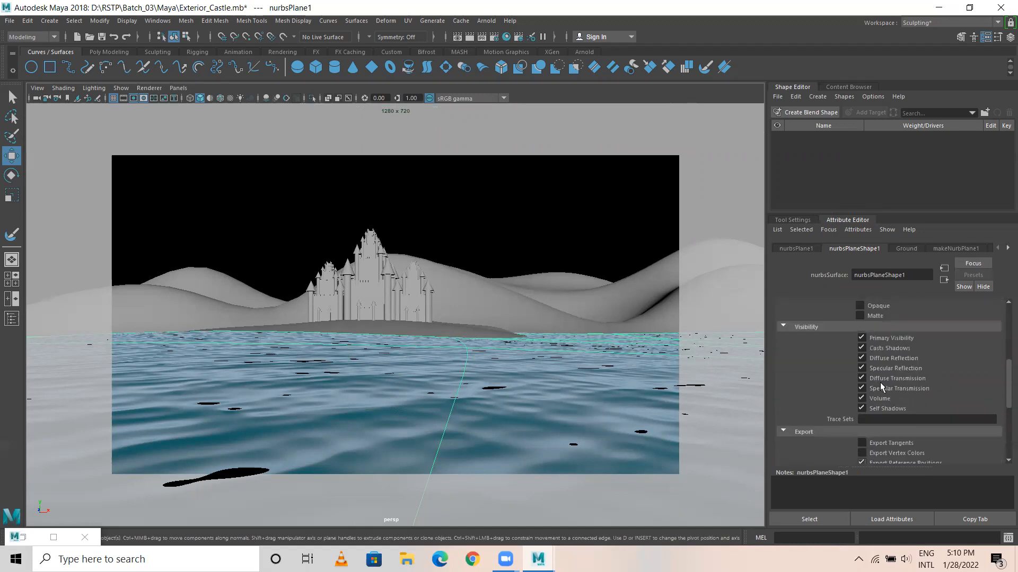
pyautogui.scroll(4, 880, 383)
pyautogui.click(906, 248)
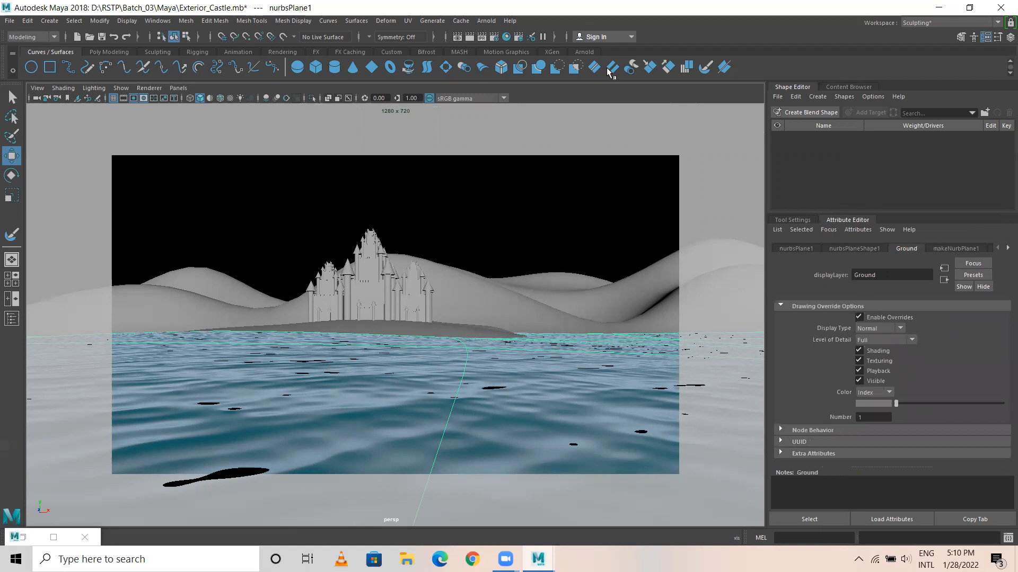
pyautogui.click(508, 36)
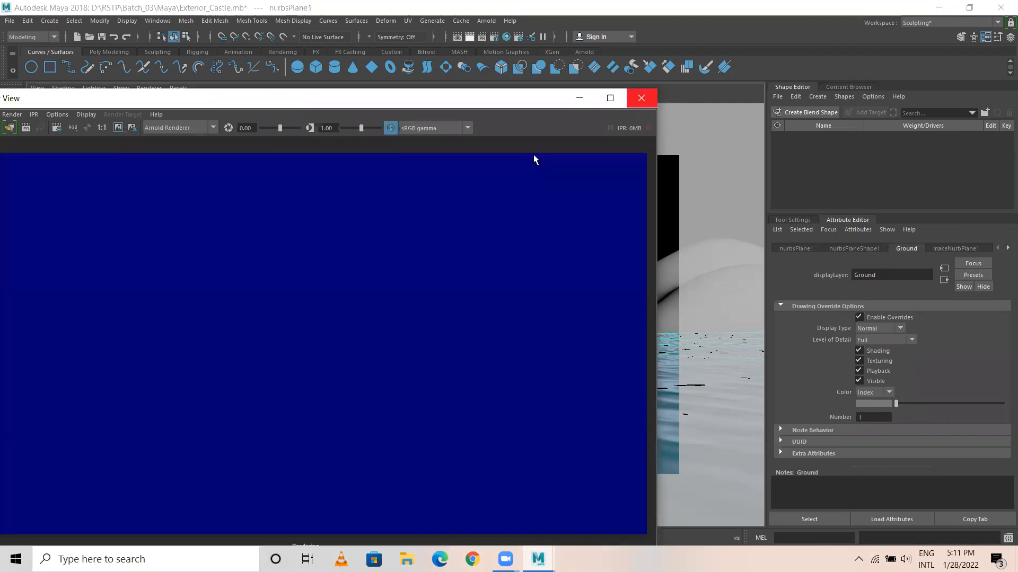
pyautogui.click(641, 98)
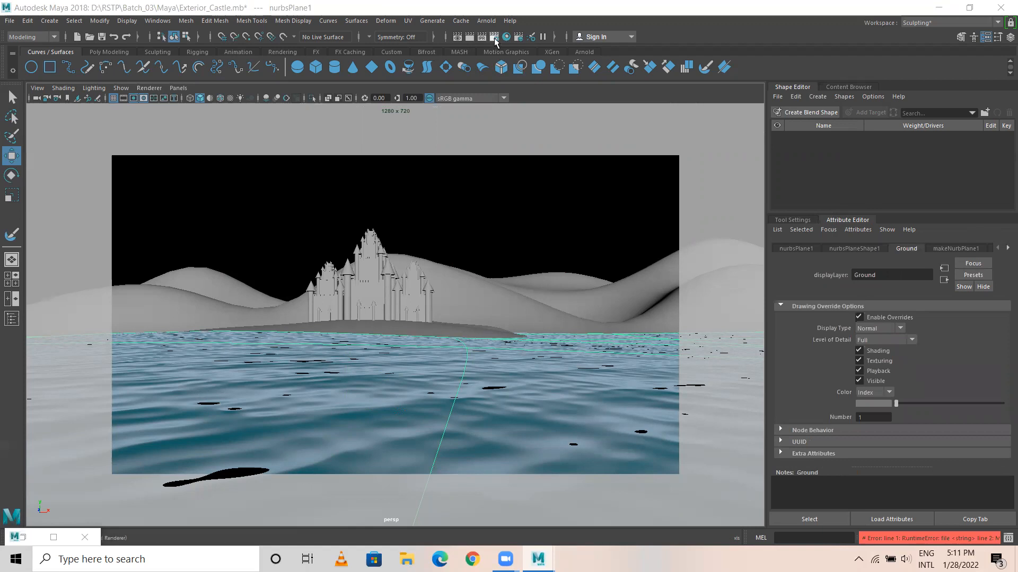
# Switch the renderer to Maya Software, render the framed castle view and move the Render View so the whole image shows.
pyautogui.click(494, 37)
pyautogui.click(205, 158)
pyautogui.click(469, 37)
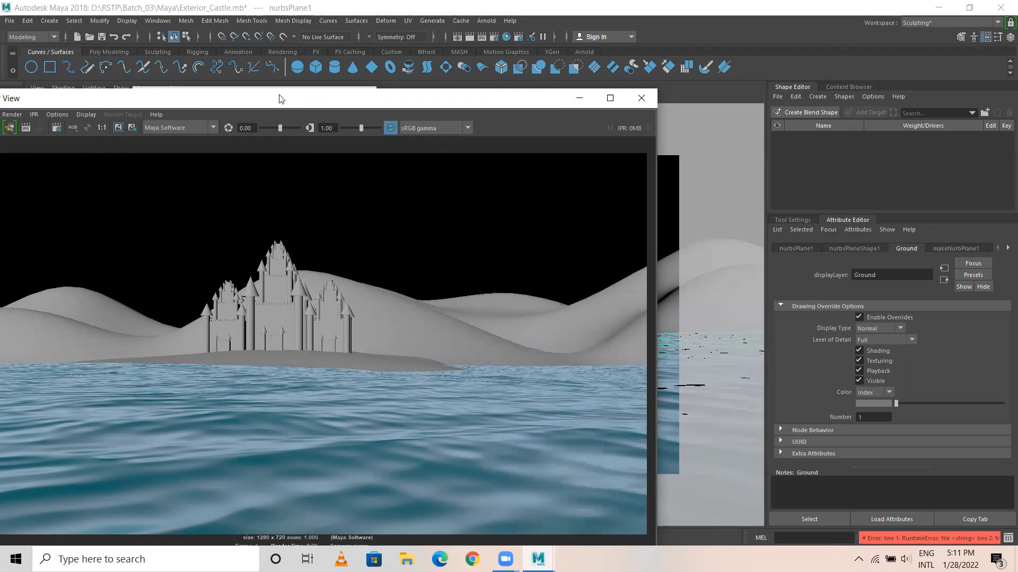
pyautogui.moveTo(281, 99); pyautogui.dragTo(385, 63)
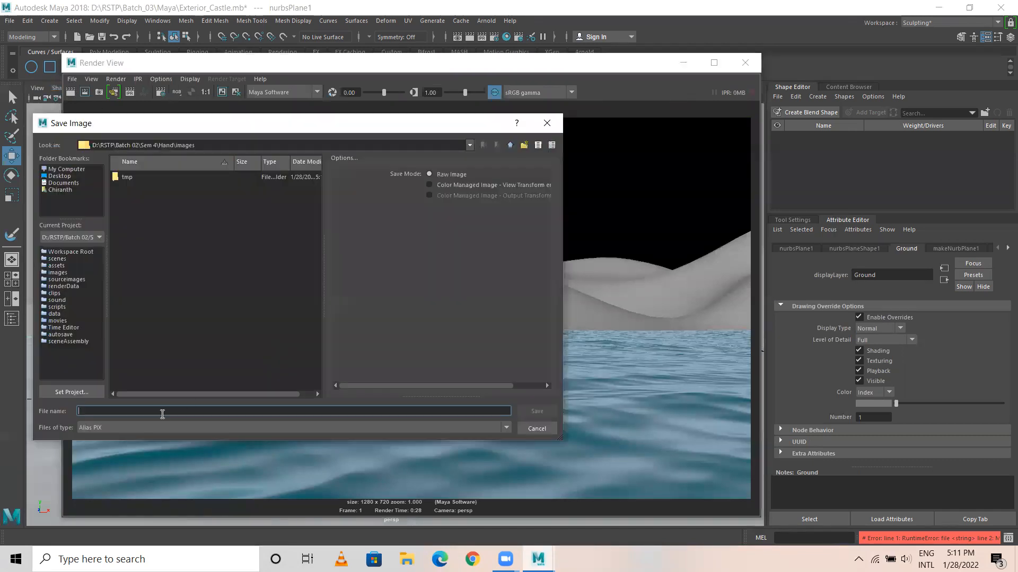
pyautogui.click(125, 429)
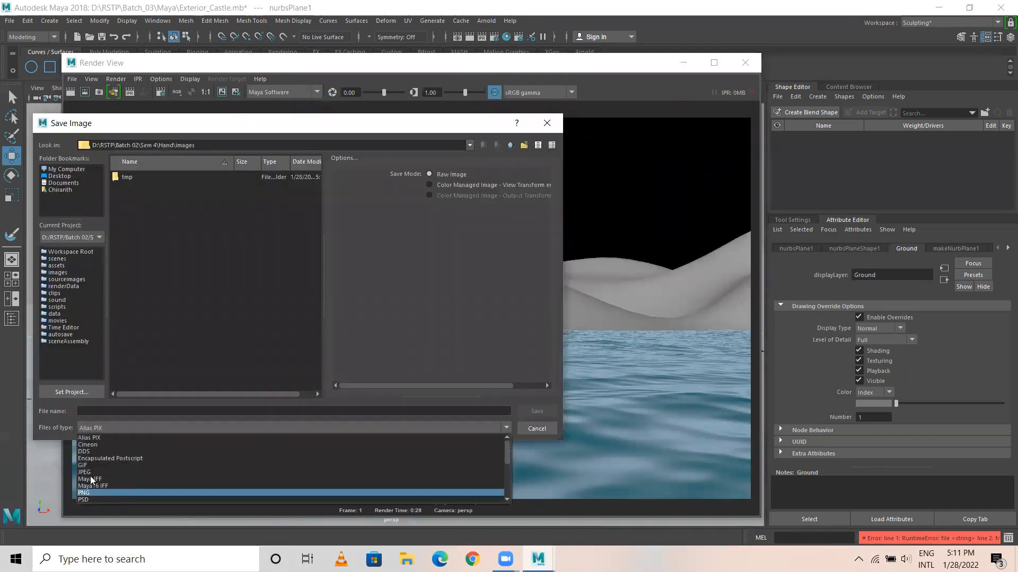
pyautogui.click(538, 427)
pyautogui.click(535, 426)
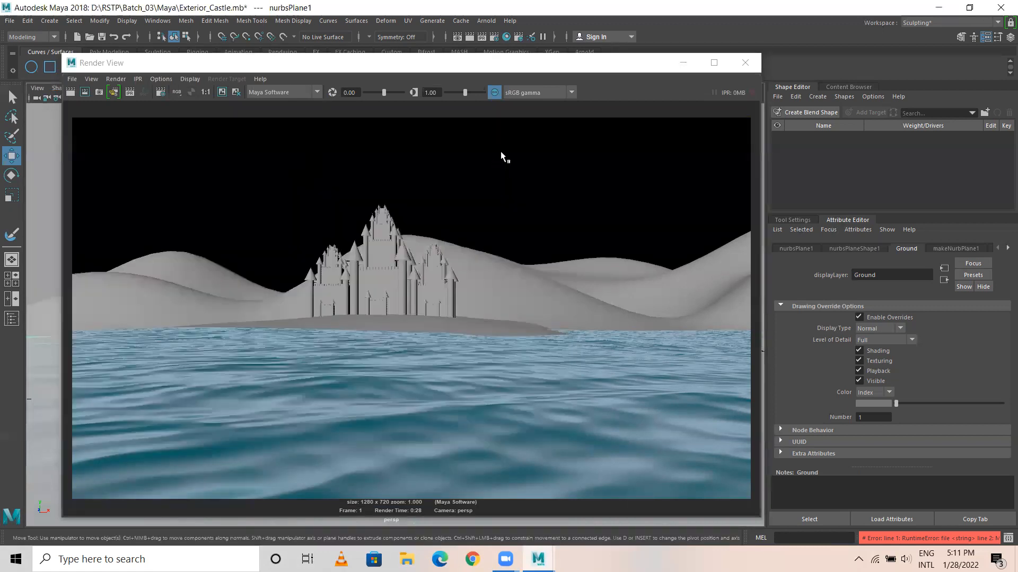
pyautogui.click(682, 63)
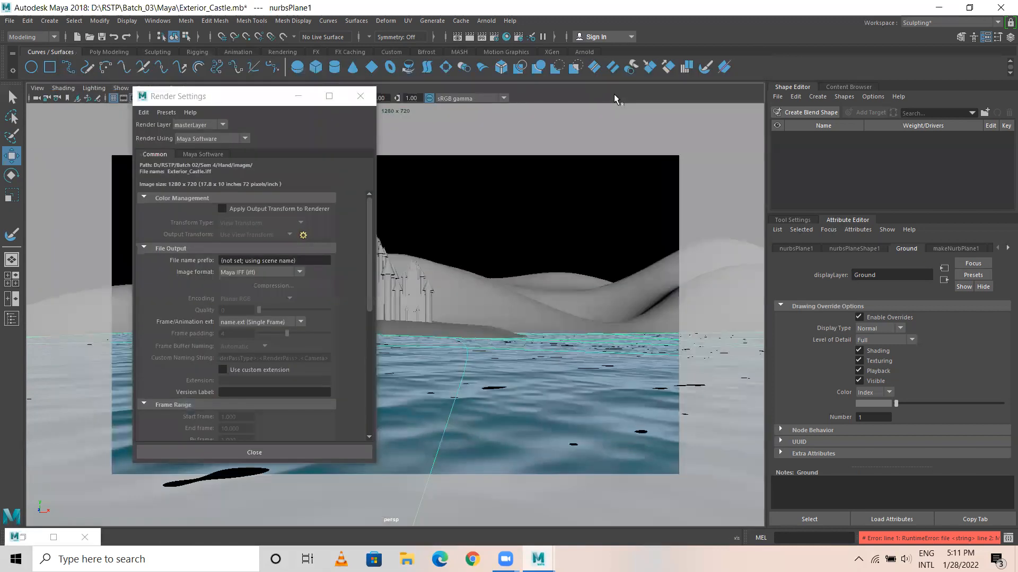